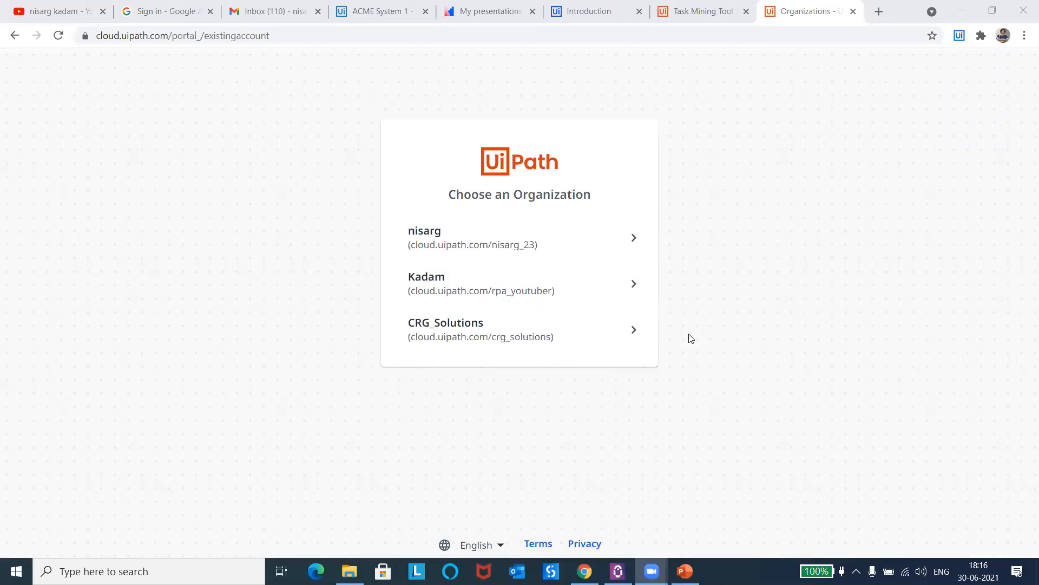
Step: Enter the first listed organization and open the external applications page in its administration area
click(539, 241)
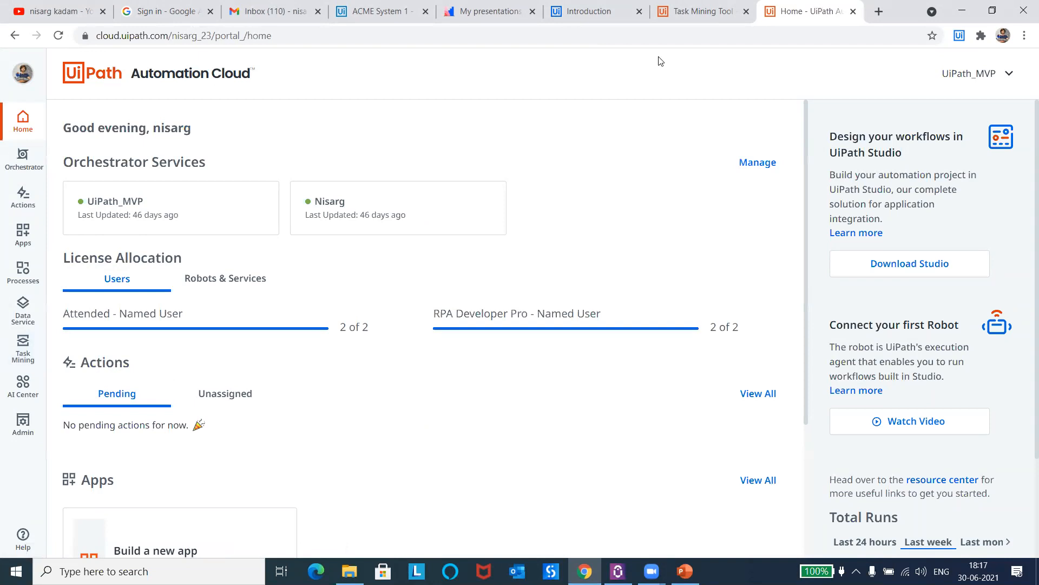
click(22, 429)
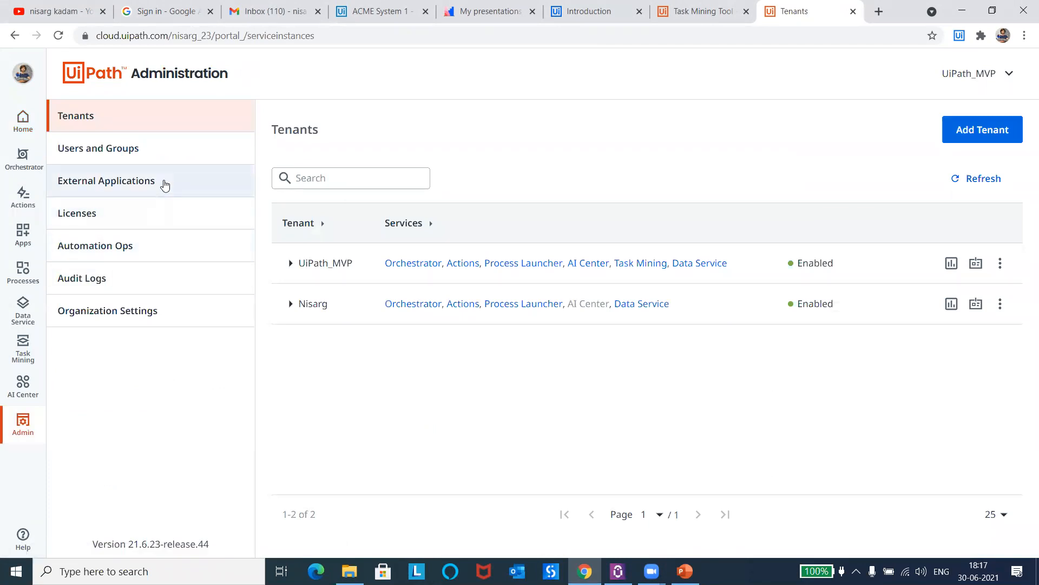
click(166, 184)
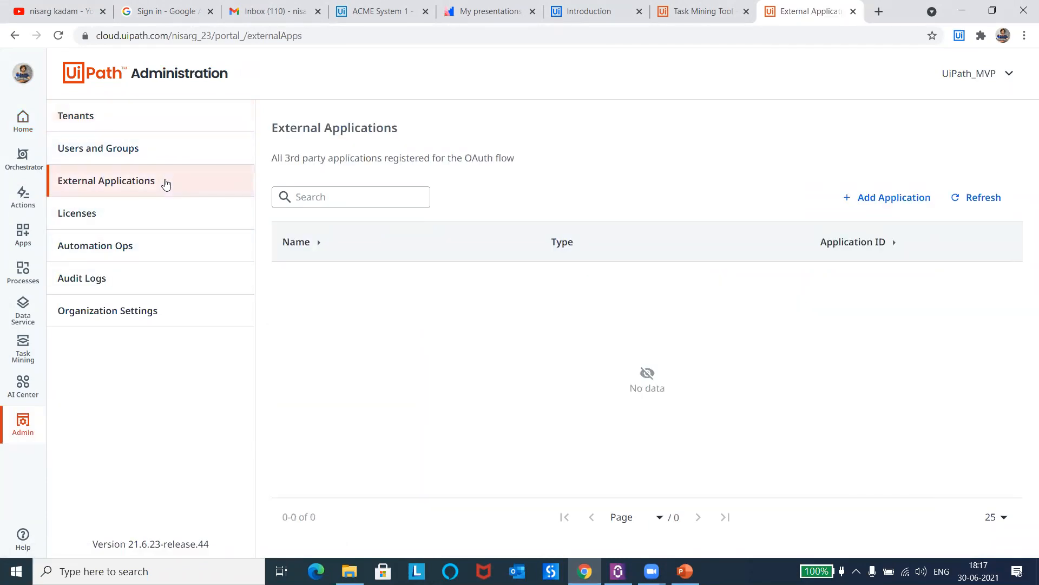
Step: Review the organization's licences for robots and services, including the Task Mining allocation
click(123, 214)
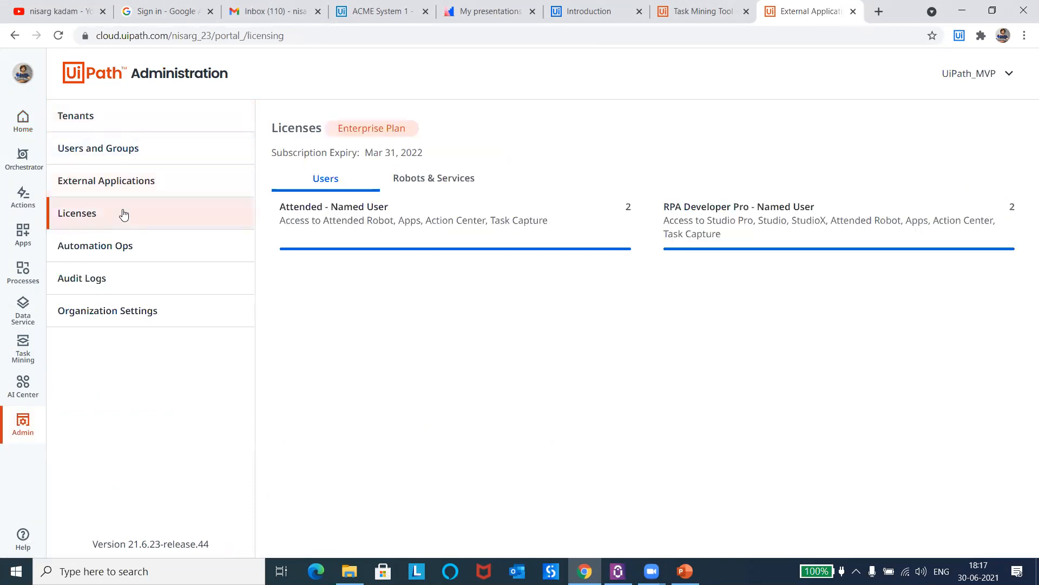
drag(339, 128, 404, 128)
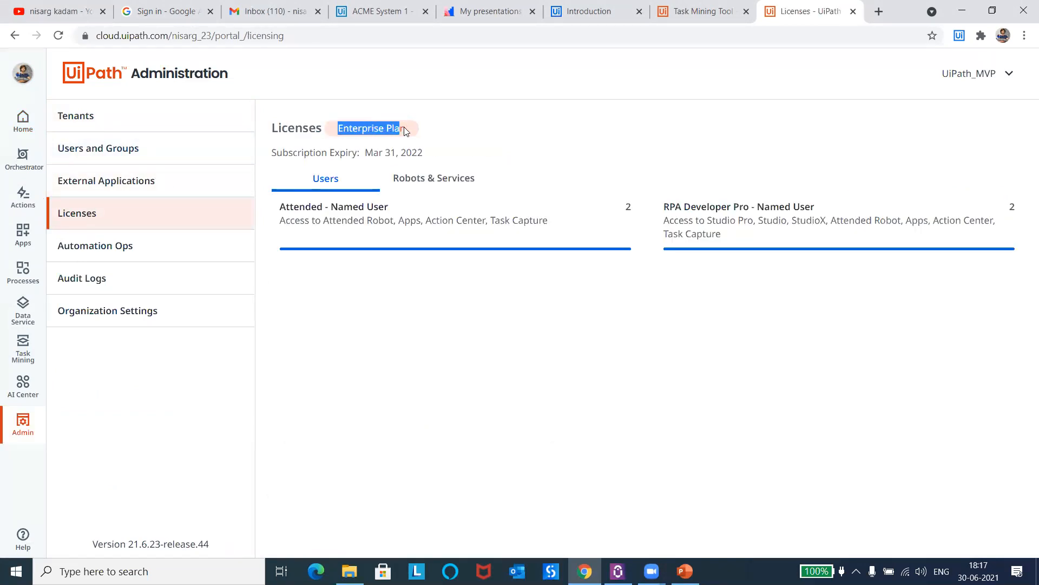
click(444, 124)
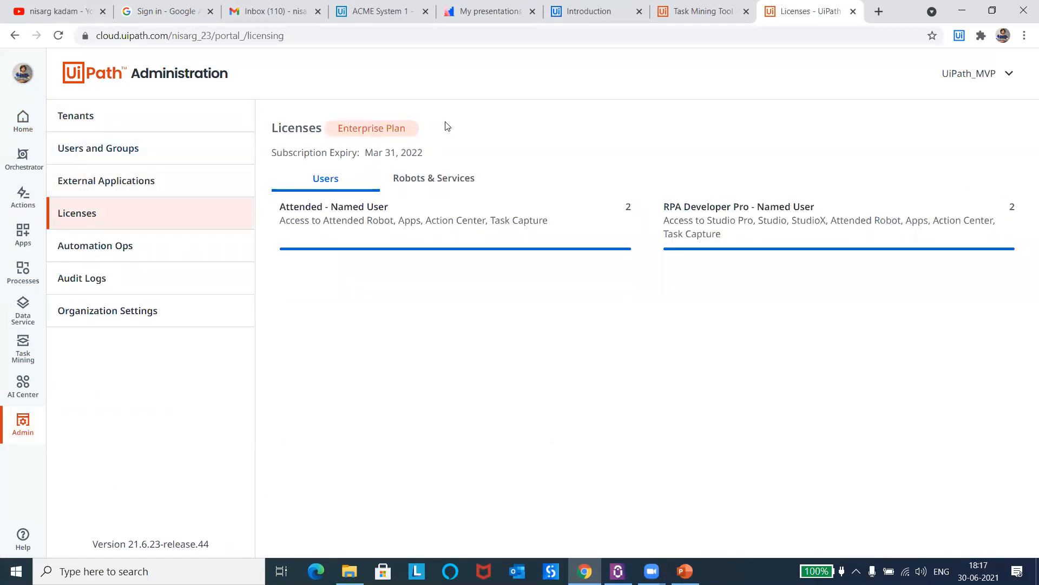
click(437, 178)
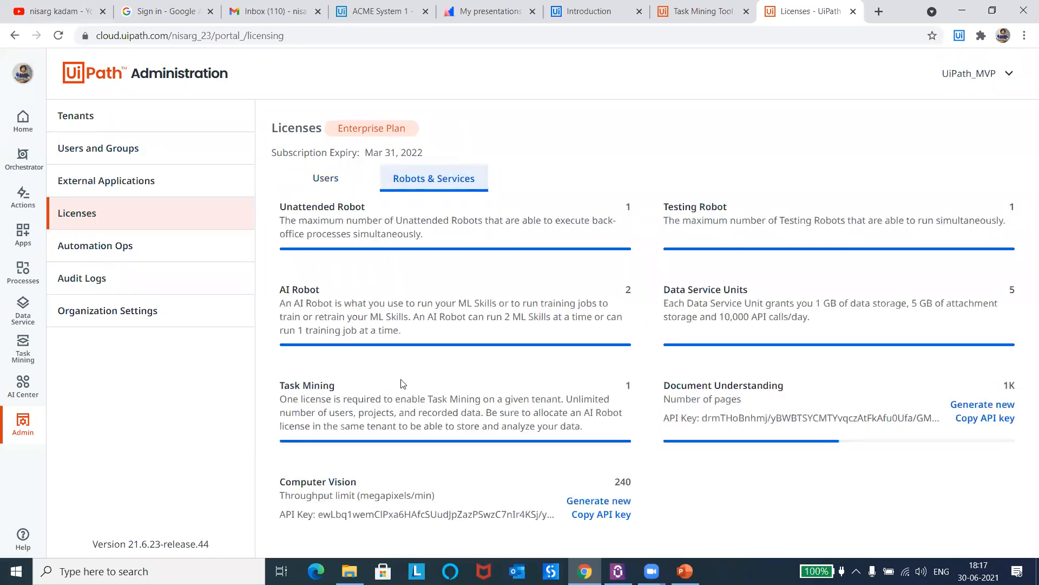
triple_click(626, 387)
click(630, 388)
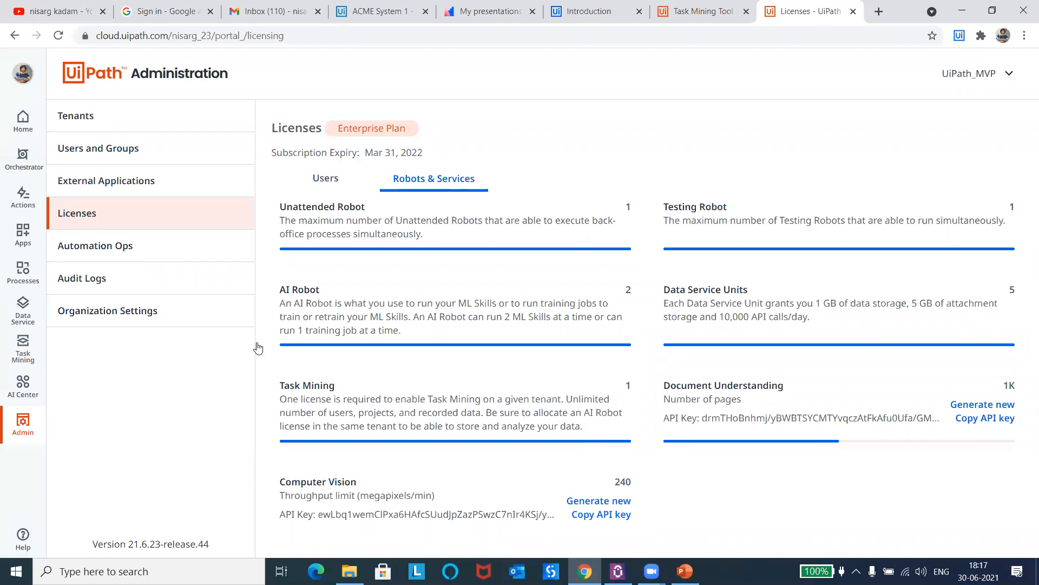
Step: Check the provisioned services in the UiPath_MVP tenant's settings and leave them without saving
click(131, 126)
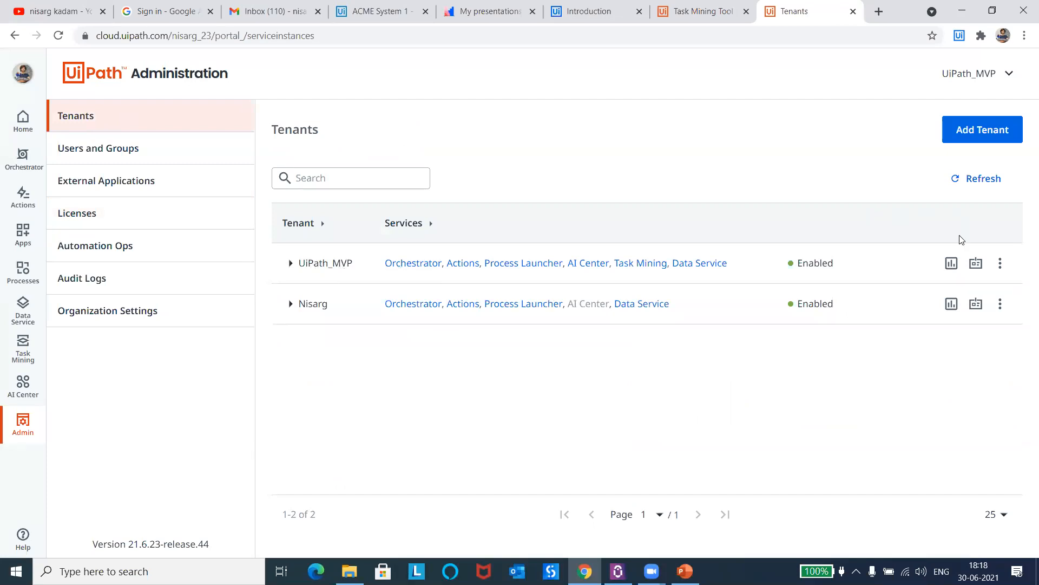
click(1000, 263)
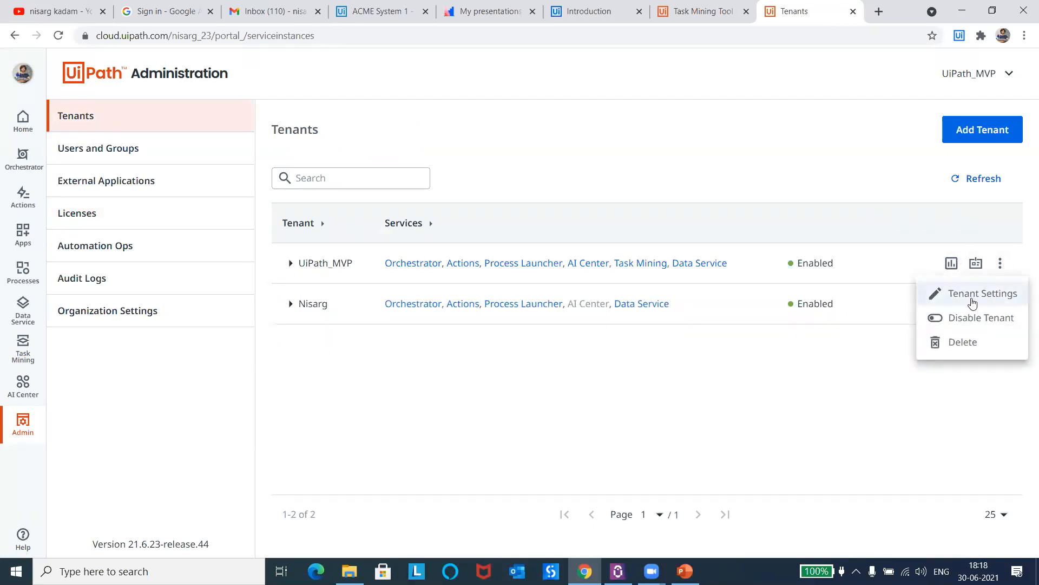
click(998, 300)
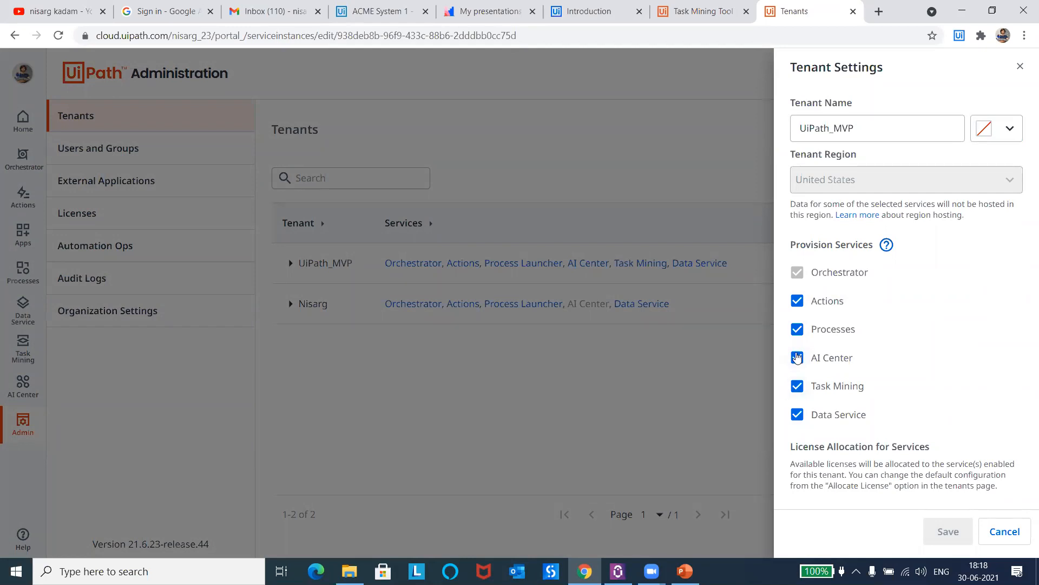
click(989, 528)
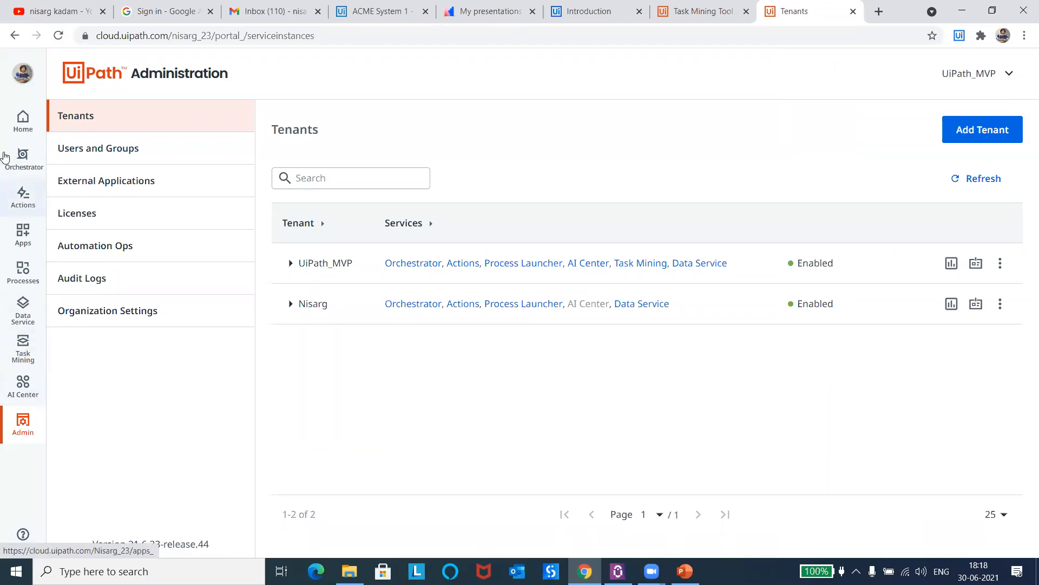
Step: View the Orchestrator overview and the Task Mining projects list, postponing the introductory tutorial
click(7, 158)
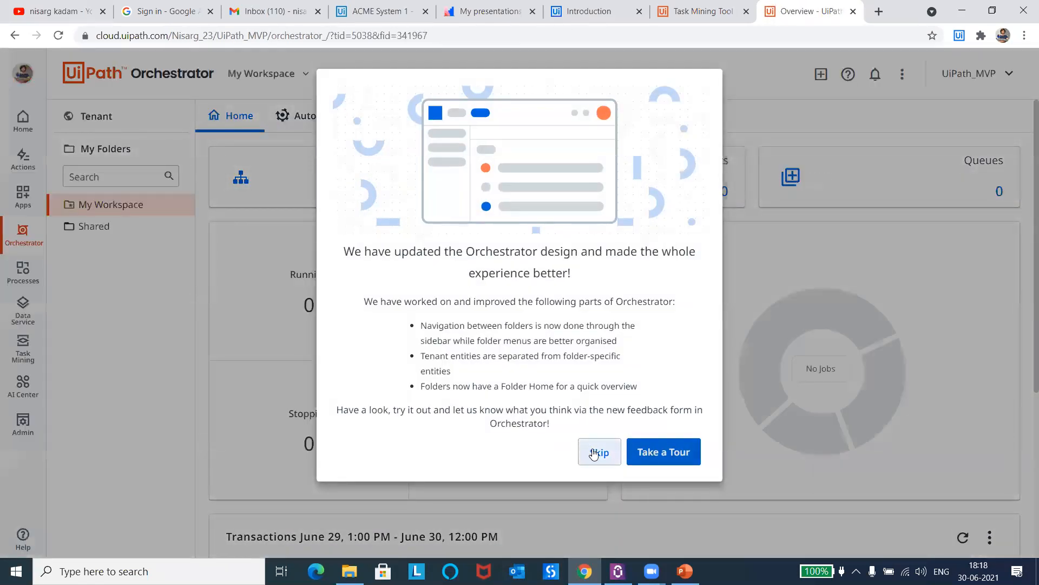
click(594, 454)
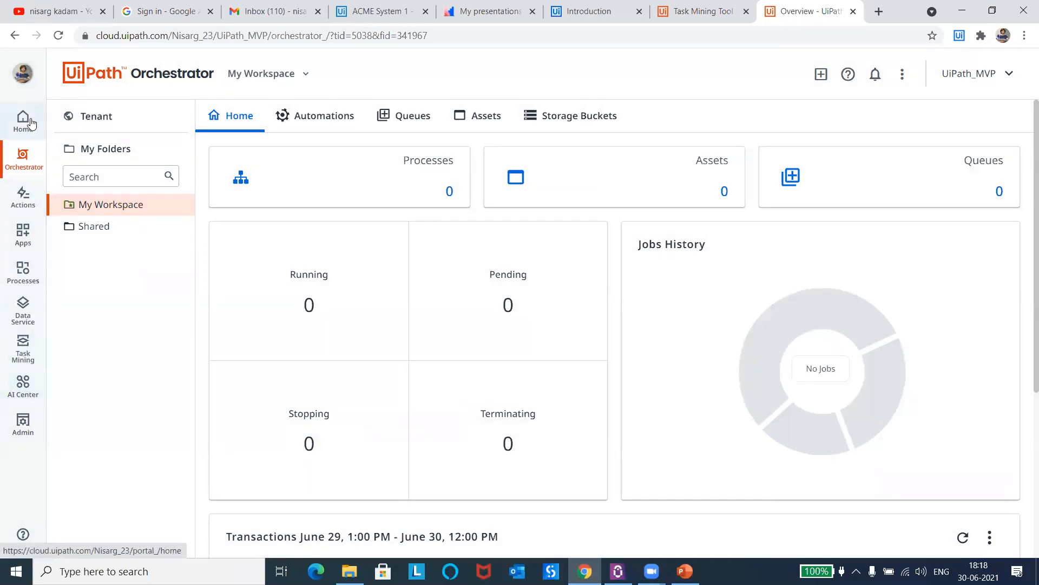
click(25, 349)
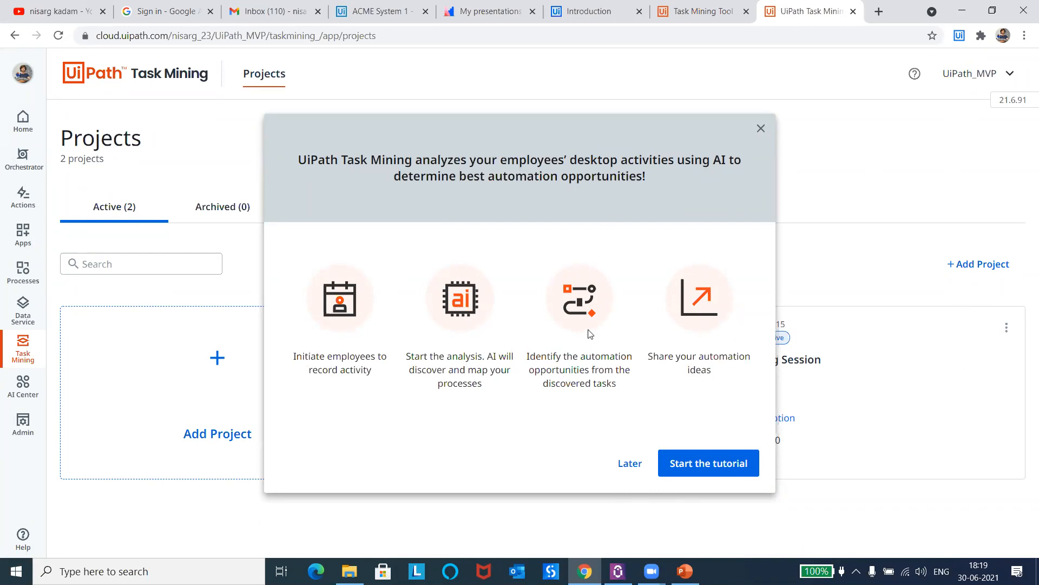
click(622, 471)
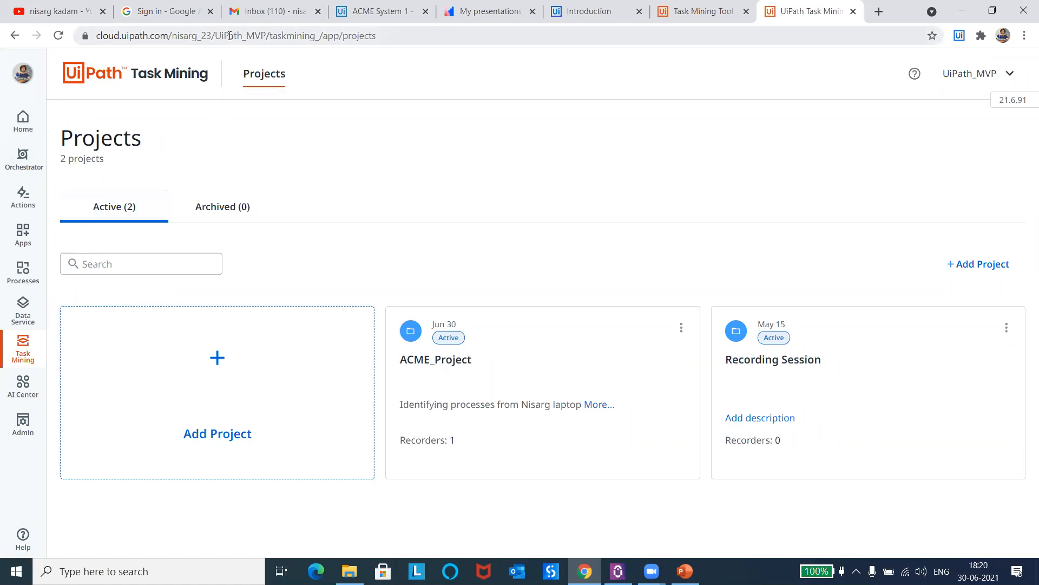
Step: Open the CSV upload for inviting users in bulk from the organization's user administration
click(23, 426)
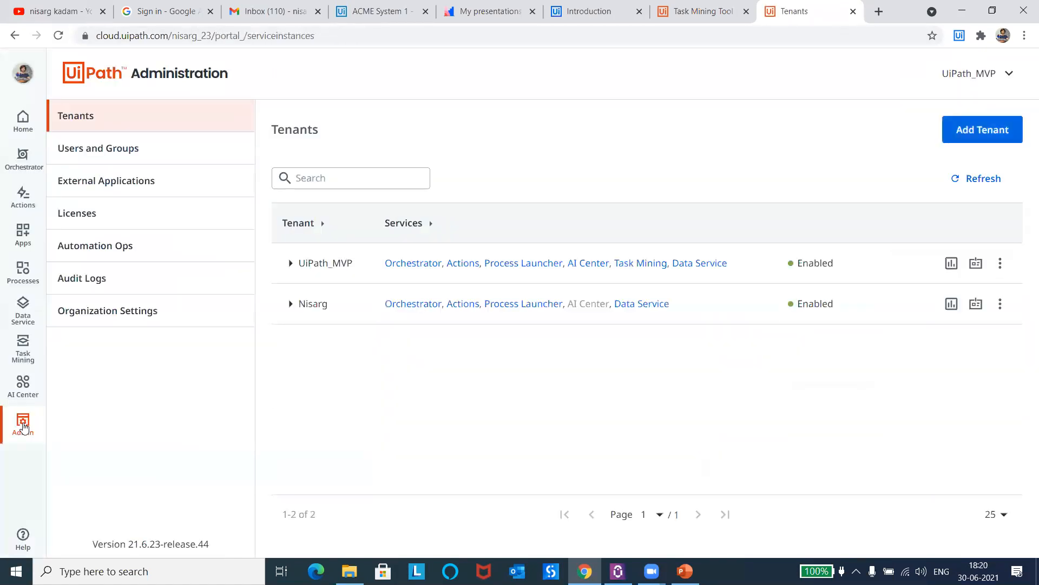
click(115, 153)
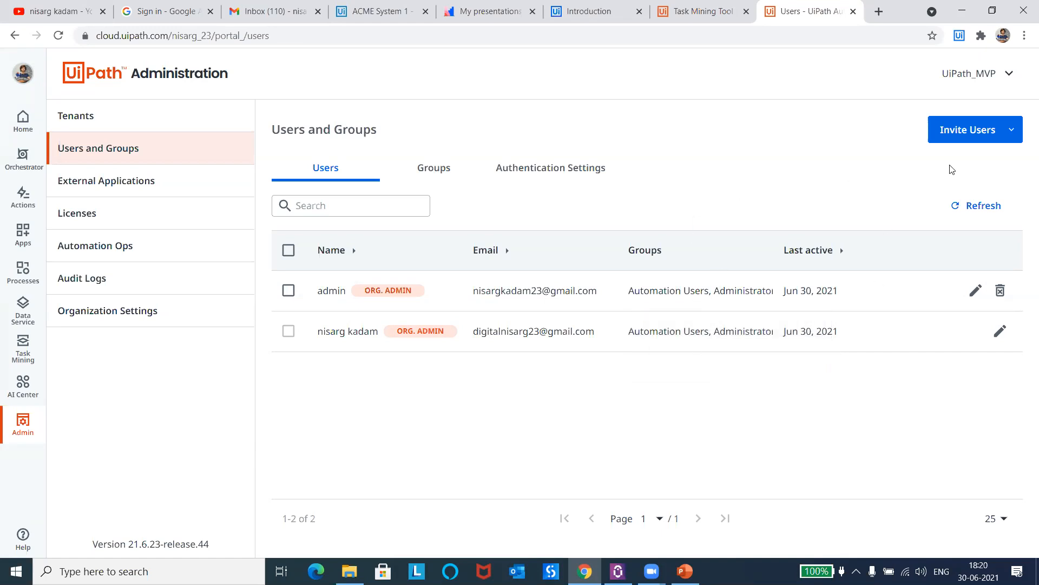
click(1010, 132)
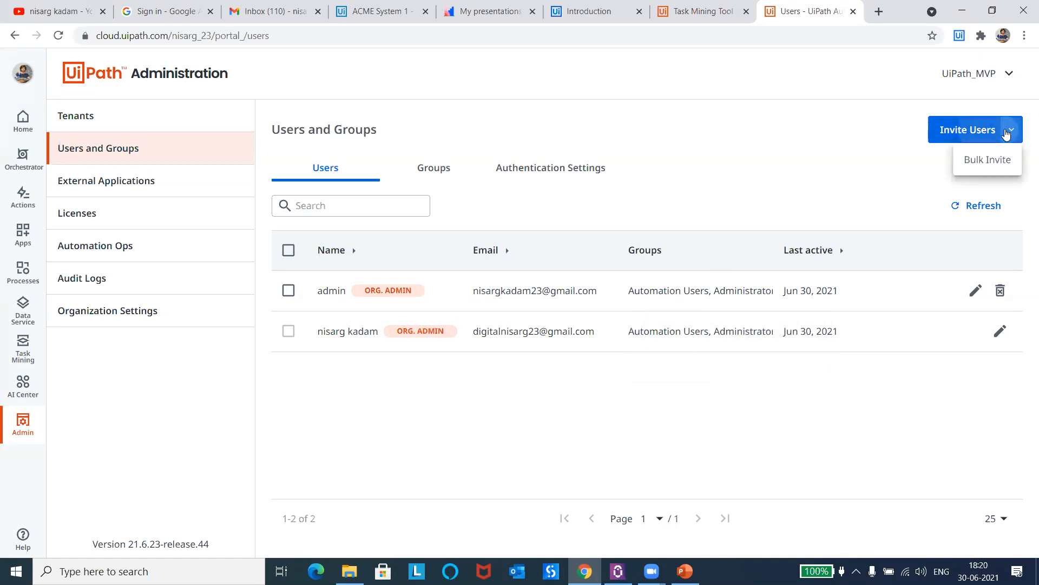
click(989, 162)
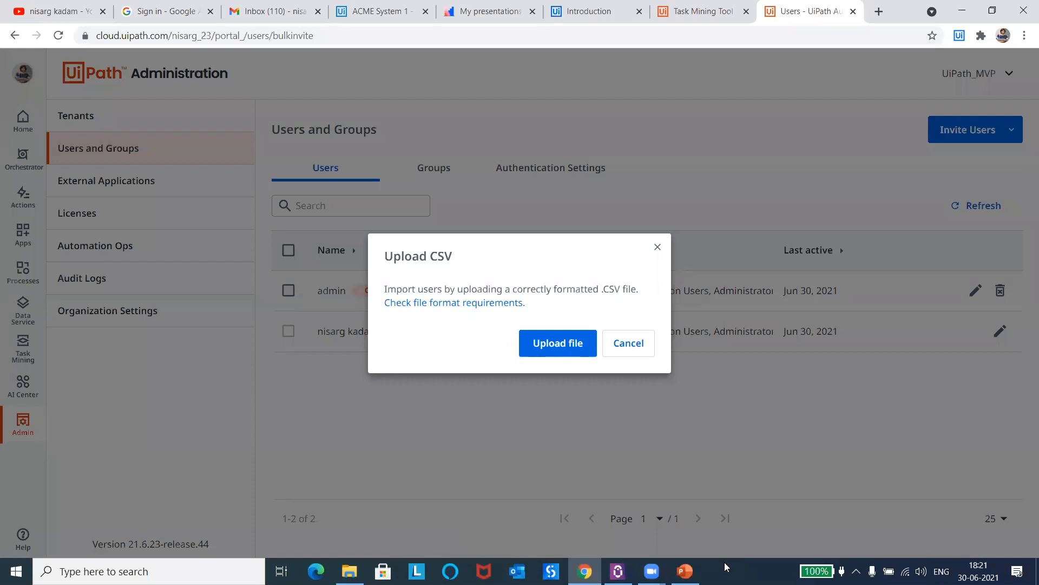
Step: Show the desktop behind the open windows, return to the Chrome browser and dismiss the CSV user upload
click(962, 11)
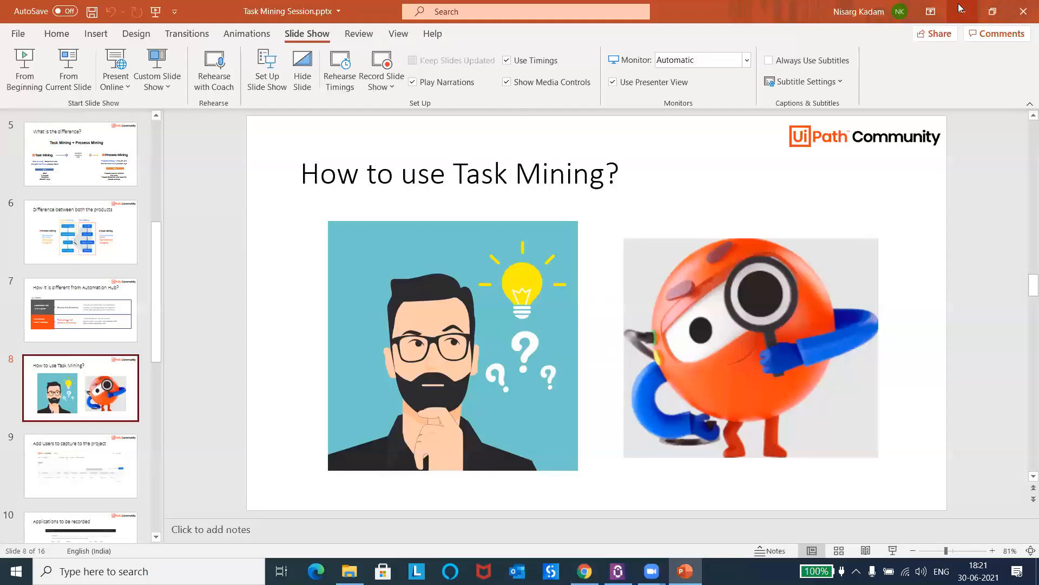
click(960, 8)
click(961, 8)
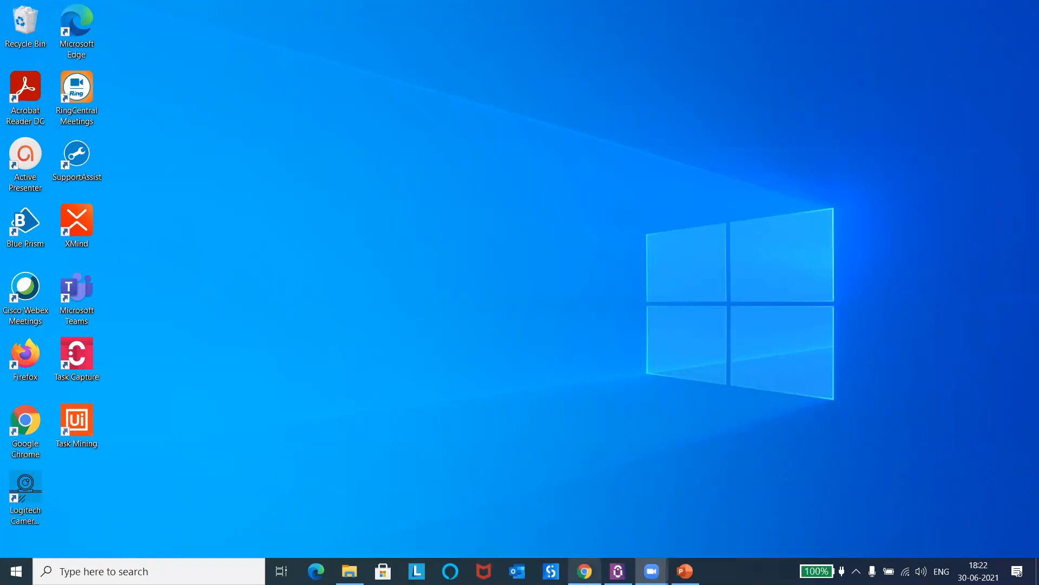
click(585, 571)
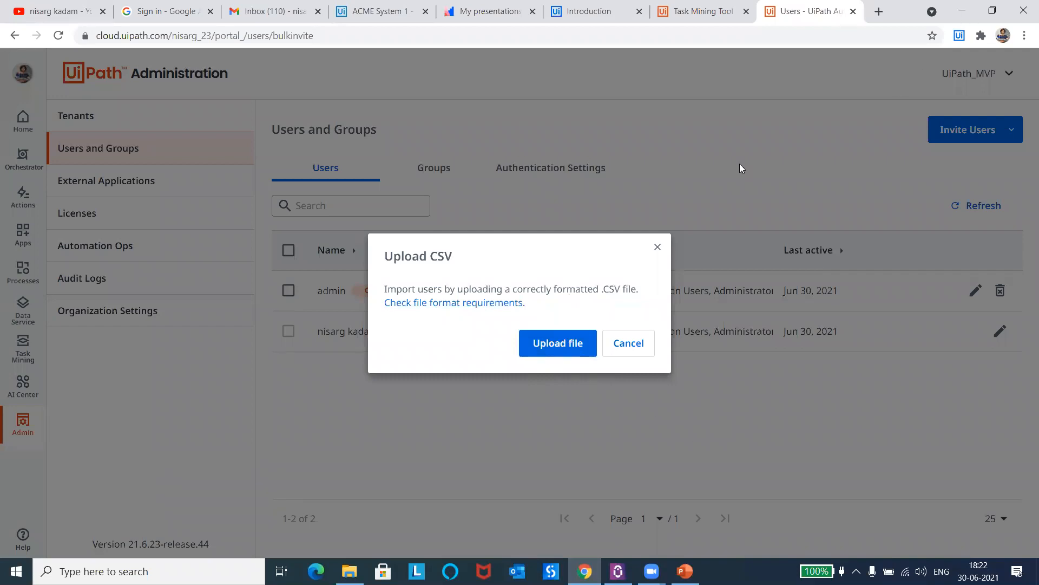
key(super+d)
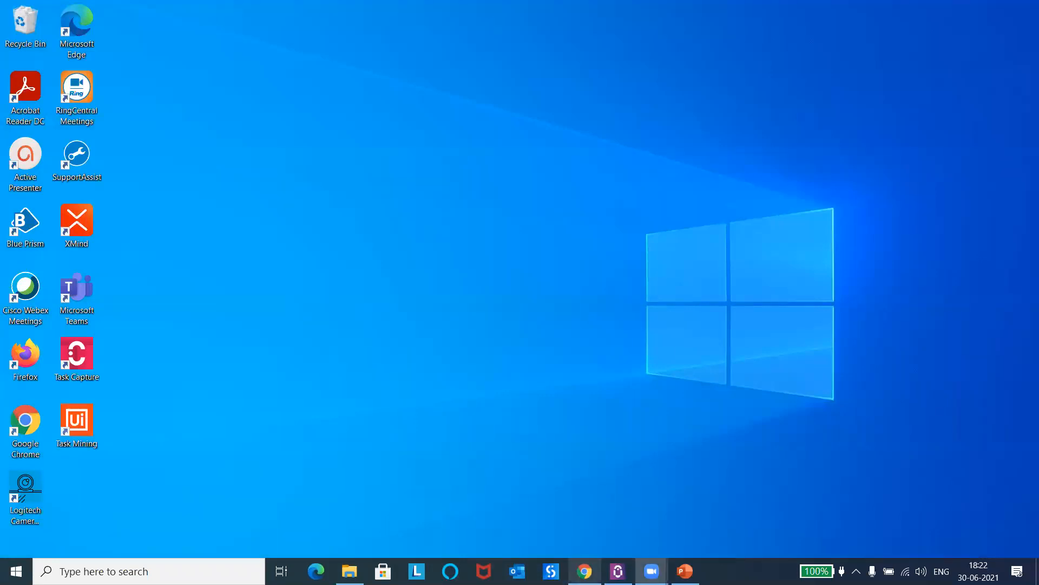
key(super+d)
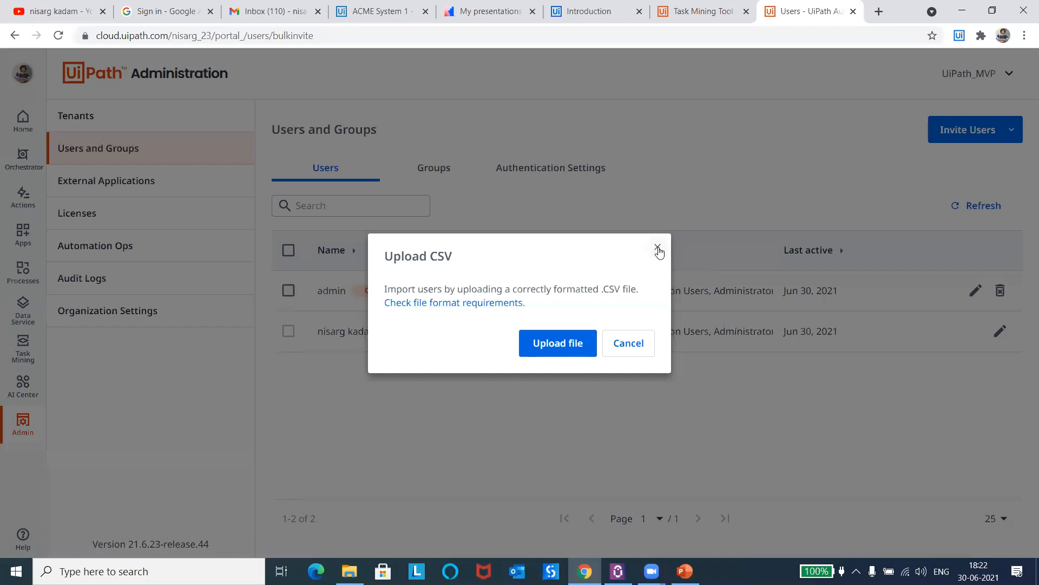
click(658, 249)
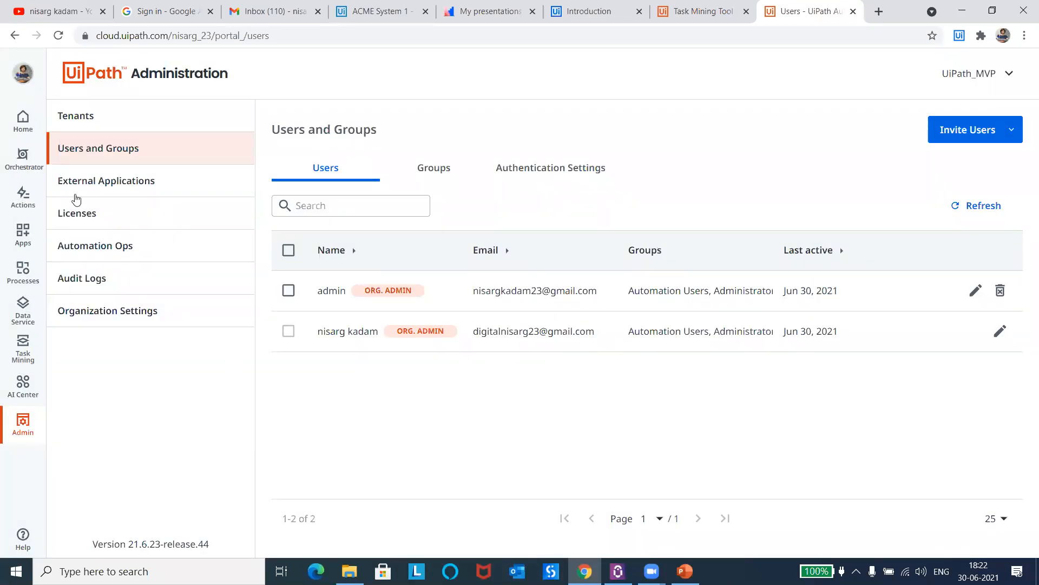
Step: Start a new Task Mining project and name it UiDemo_Automation
click(21, 354)
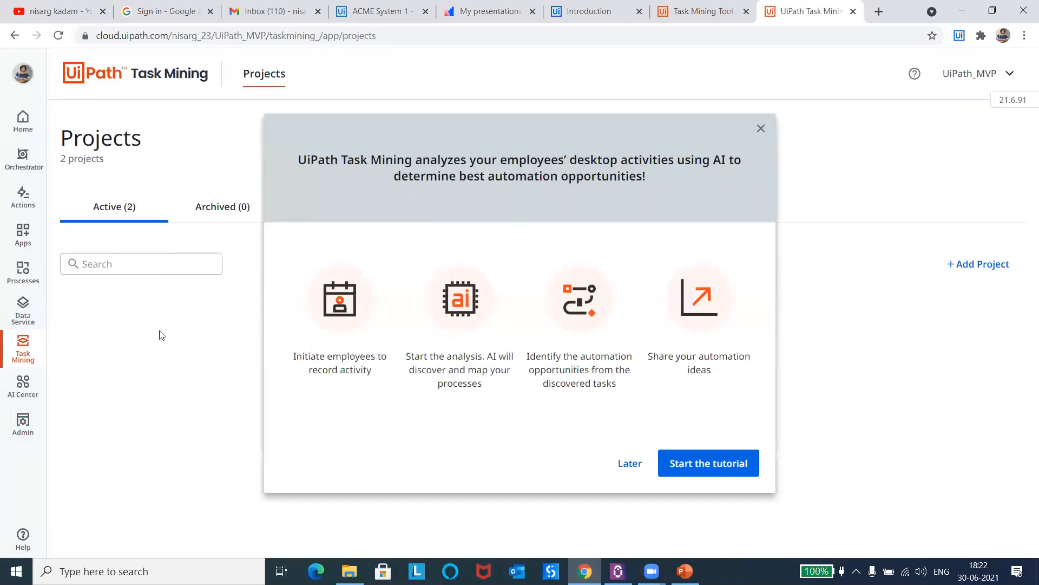
click(760, 128)
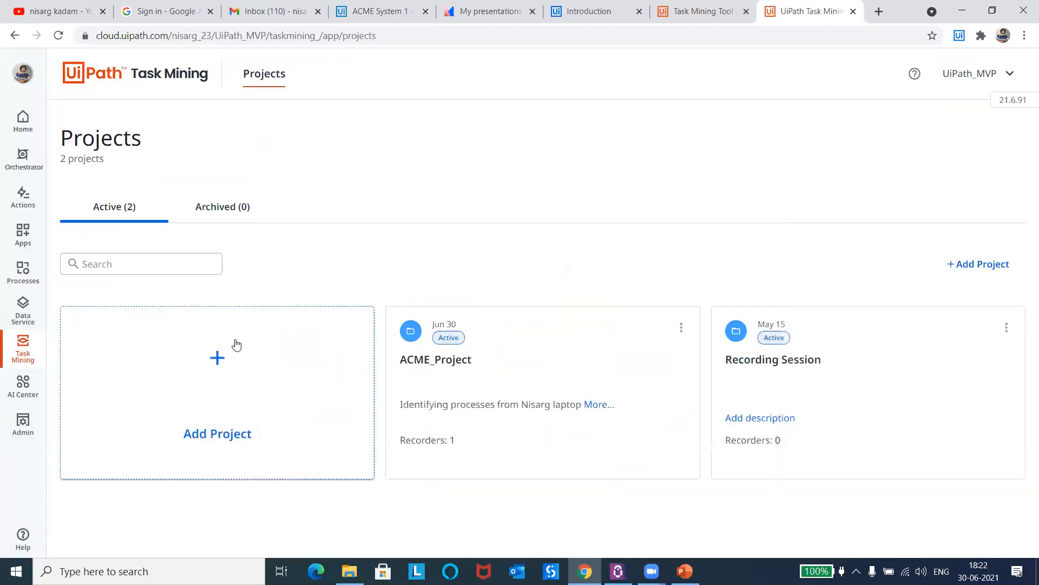
click(218, 354)
click(180, 217)
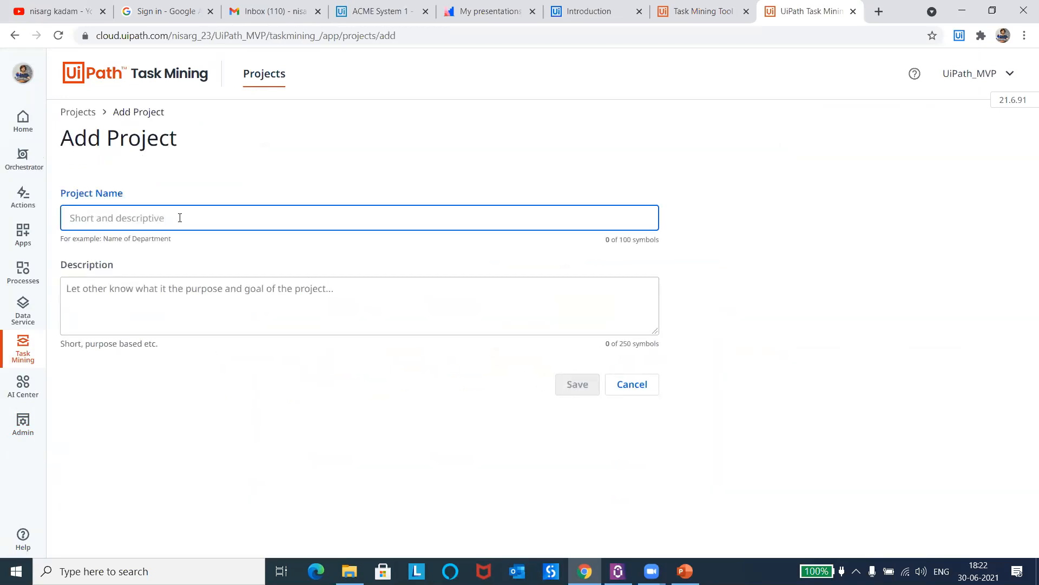
text(UiDEm)
key(BackSpace)
text(e)
key(BackSpace)
key(BackSpace)
text(emo_Automation)
Step: Describe the project as "Trying Task mining for demonstration" and save it
click(239, 283)
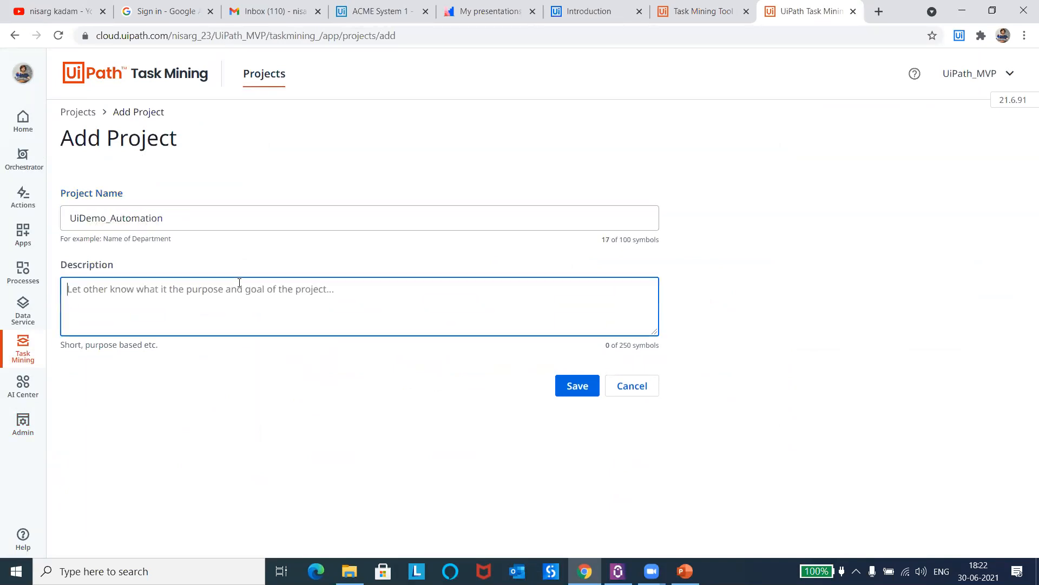
text(Trying Taak)
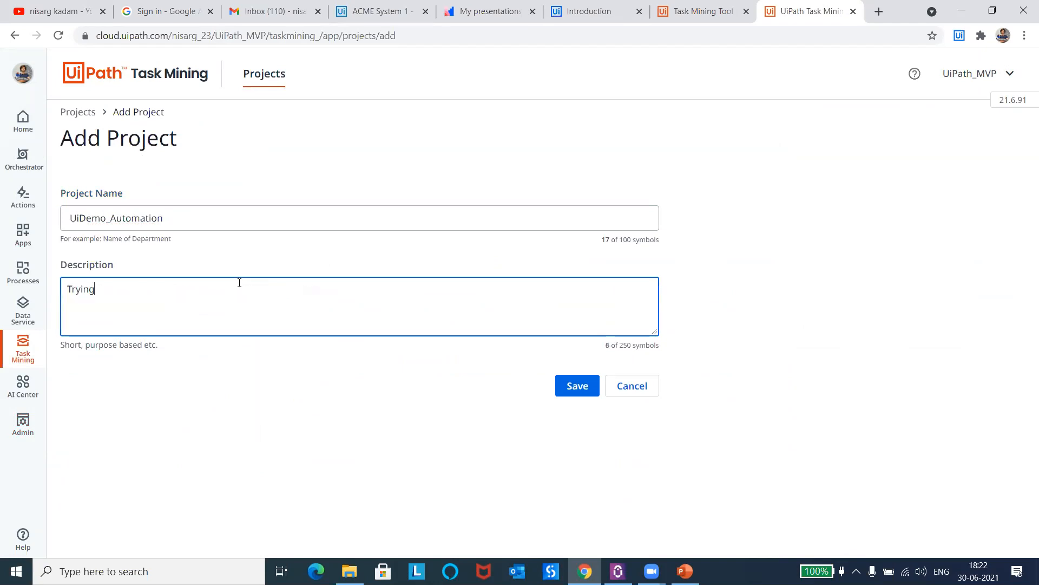
key(BackSpace)
key(BackSpace)
key(BackSpace)
text(sk minnig for)
key(BackSpace)
key(BackSpace)
key(BackSpace)
key(BackSpace)
key(BackSpace)
key(BackSpace)
key(BackSpace)
key(BackSpace)
text(ing for demonstration)
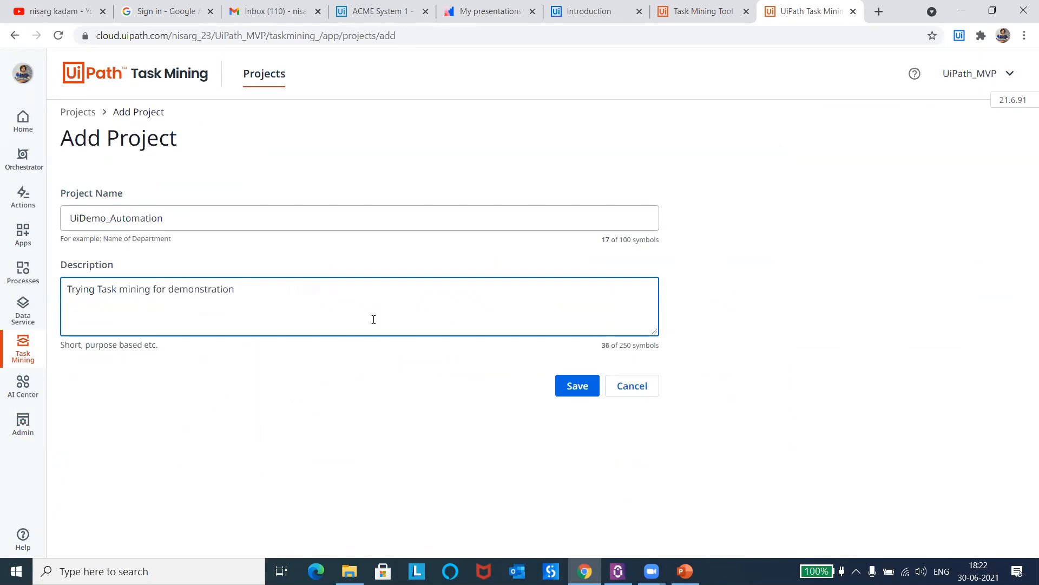
click(580, 386)
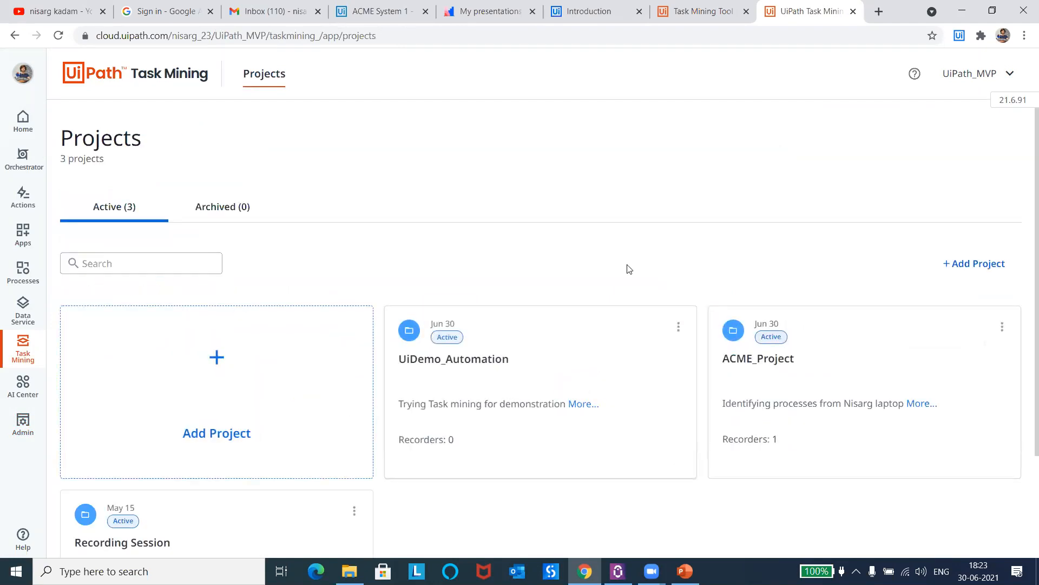
Step: Open the UiDemo_Automation project and go to its Team page
scroll(1022, 255, down, 2)
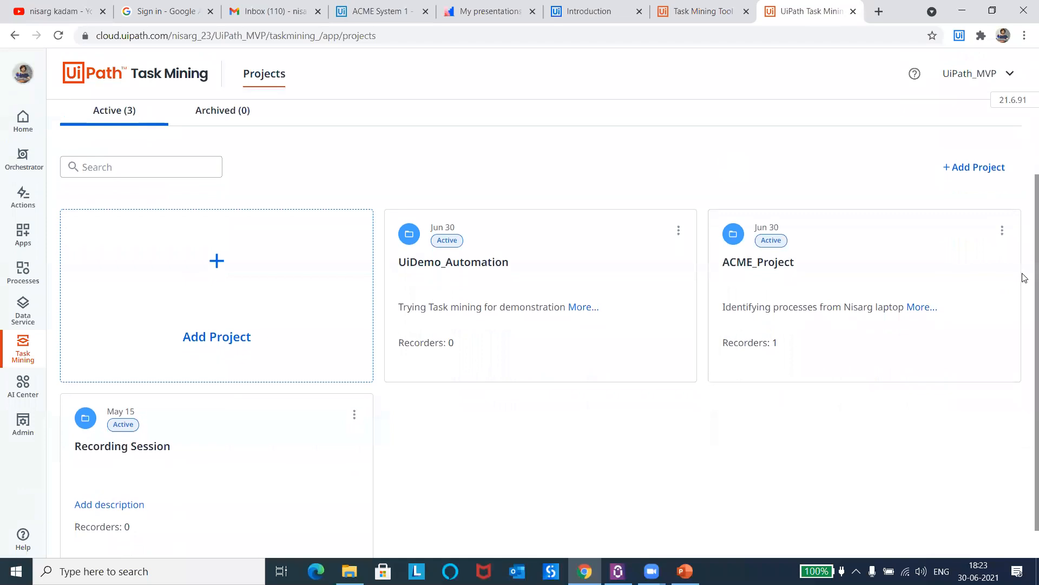
click(515, 283)
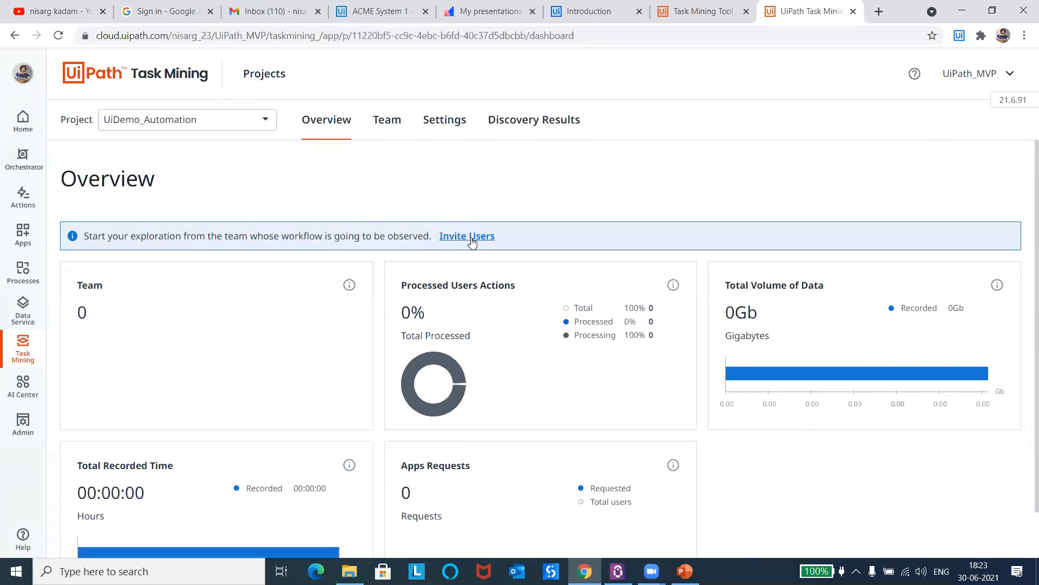
click(392, 125)
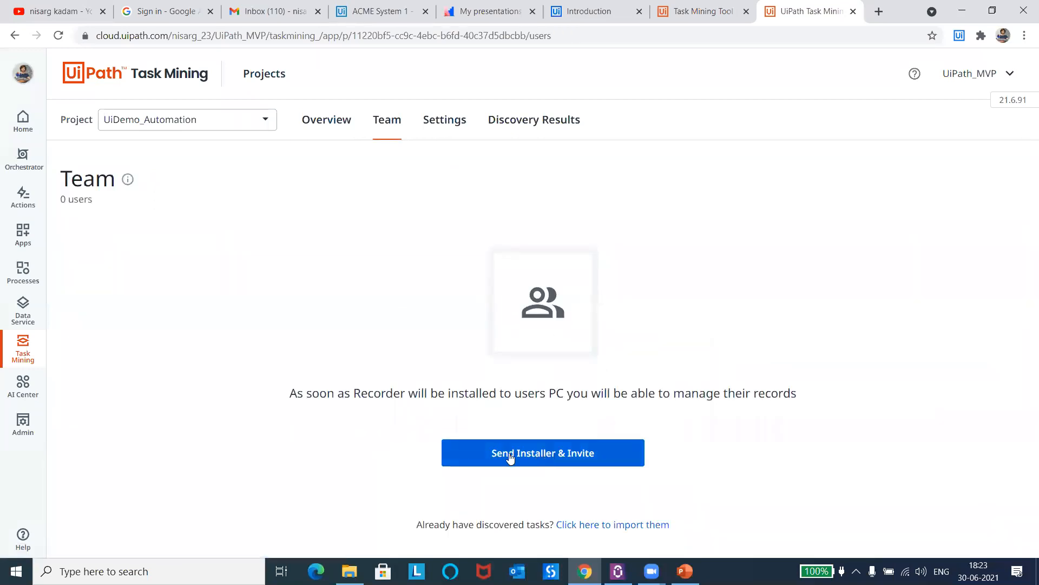
Step: Start an installer invitation for the UiDemo_Automation team, add the suggested user's e-mail as recipient and begin the message
click(577, 453)
click(168, 259)
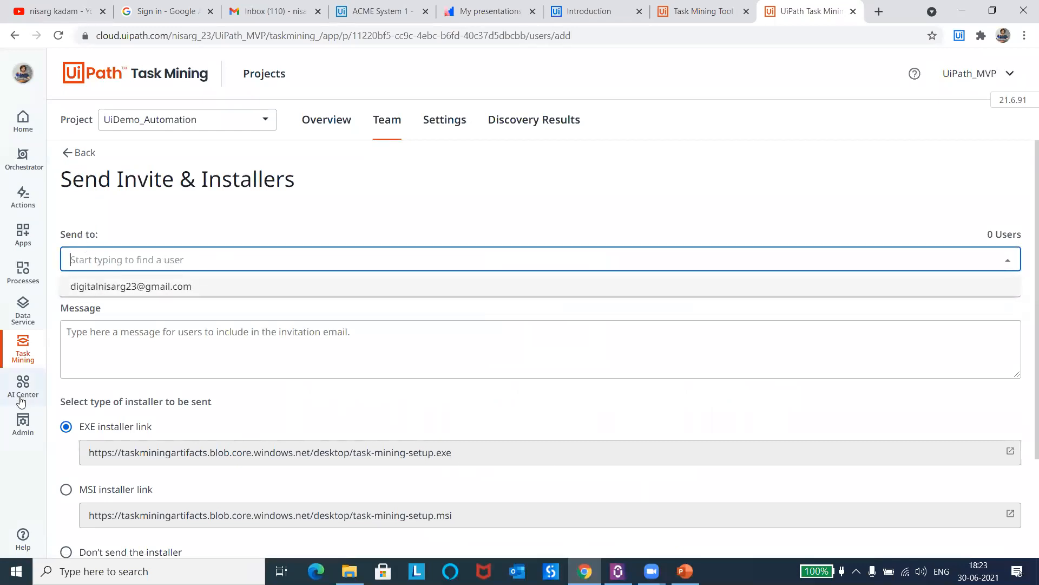
click(141, 287)
click(135, 343)
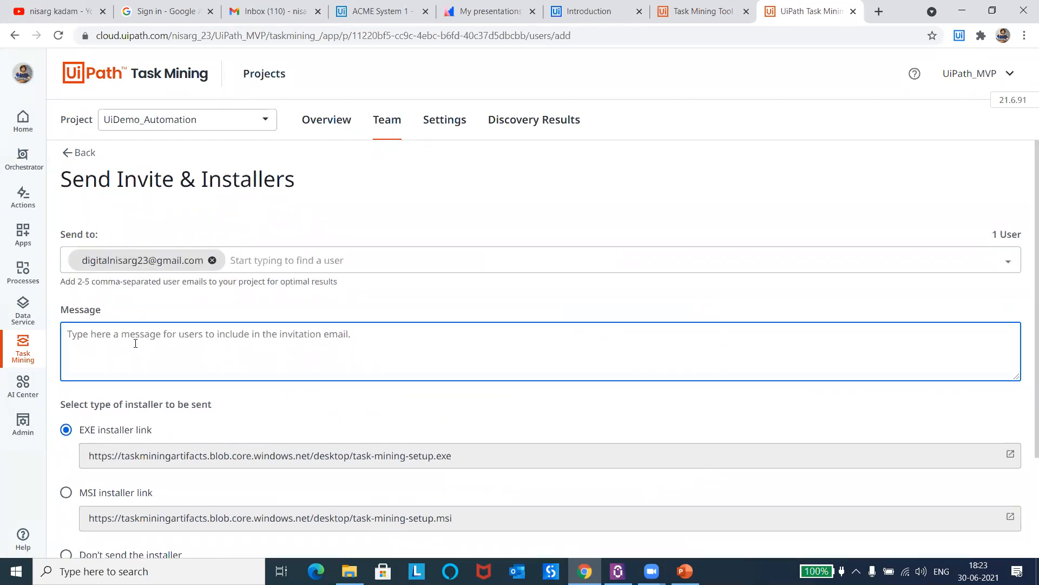
text(I want o)
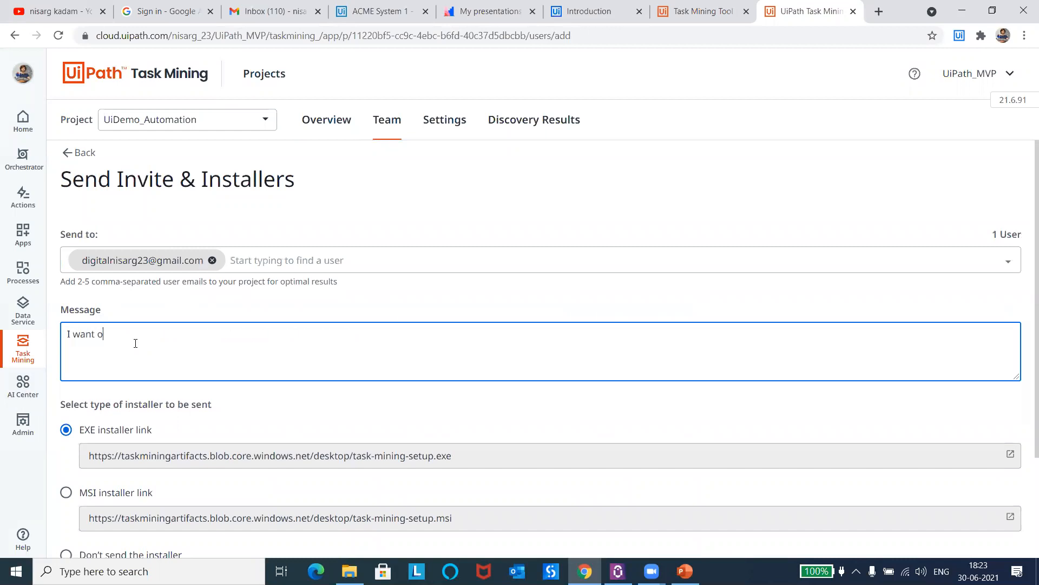
text(o)
key(BackSpace)
key(BackSpace)
key(ctrl+a)
key(BackSpace)
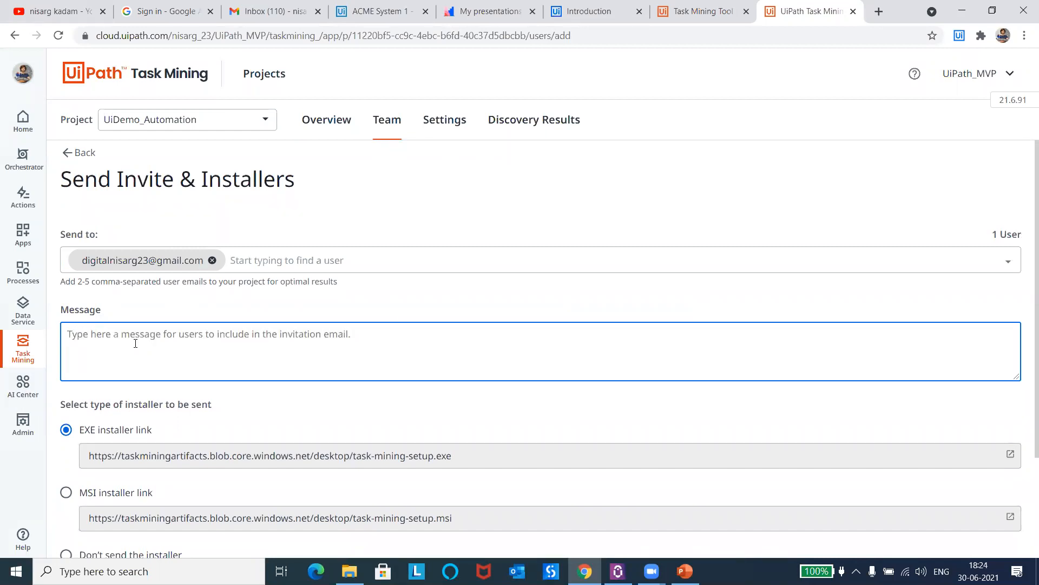
Step: Write the invitation message "Please install and connect with the orchestrator to get started with the task mining."
text(PLease)
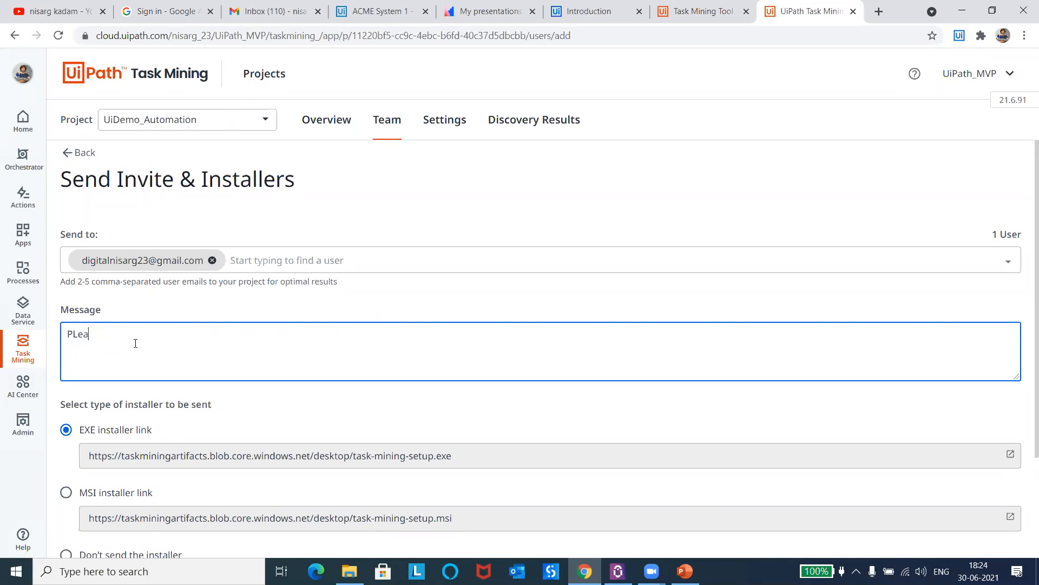
key(BackSpace)
key(BackSpace)
key(BackSpace)
key(BackSpace)
key(BackSpace)
text(lease install and connect with the orchestra)
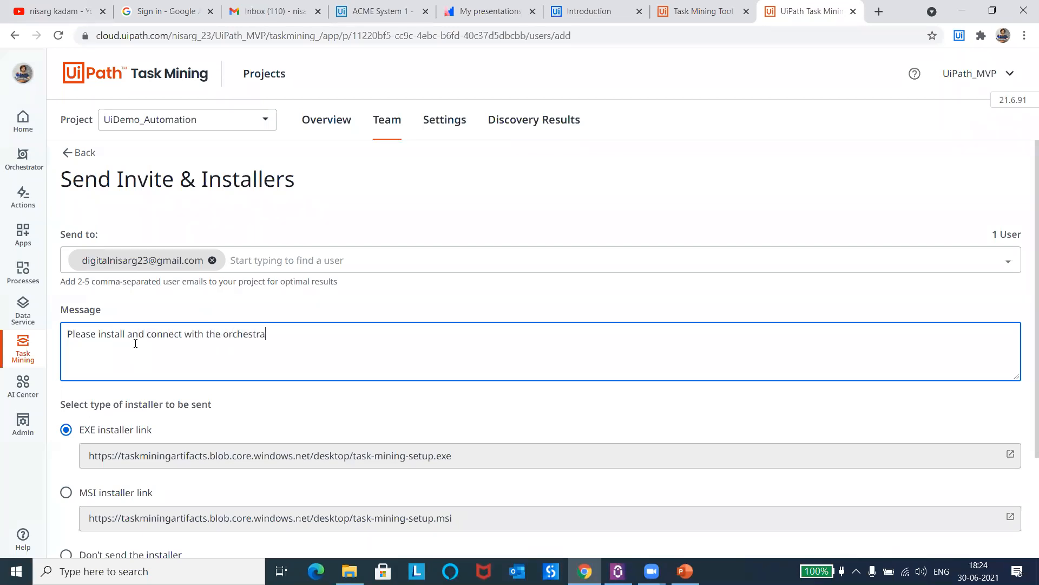
text(tor to get started with the task mining.)
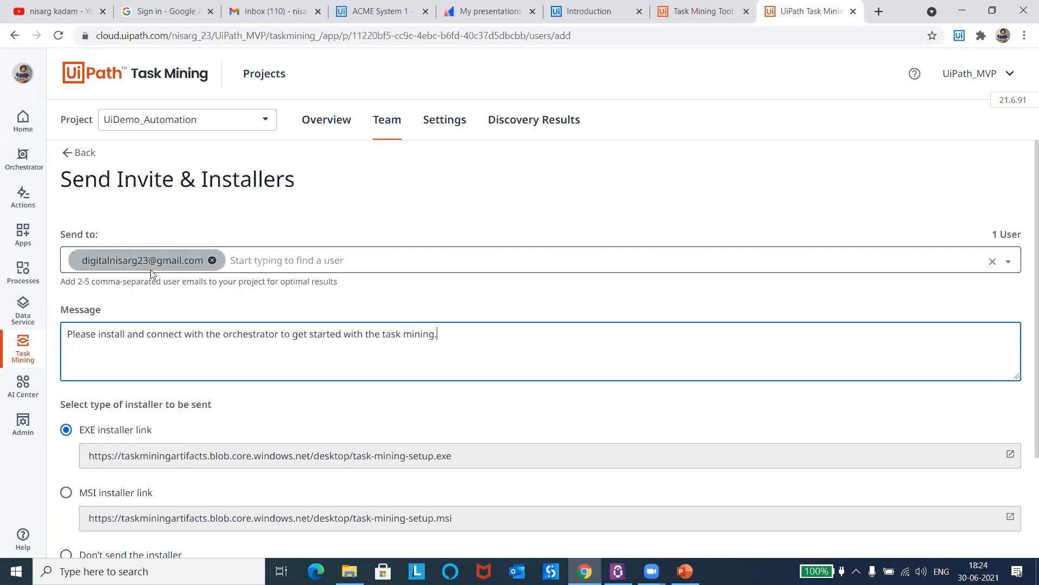
Step: Review the installer options and the Learn More link, keep the EXE installer link and send the invitation
mouse_move(159, 431)
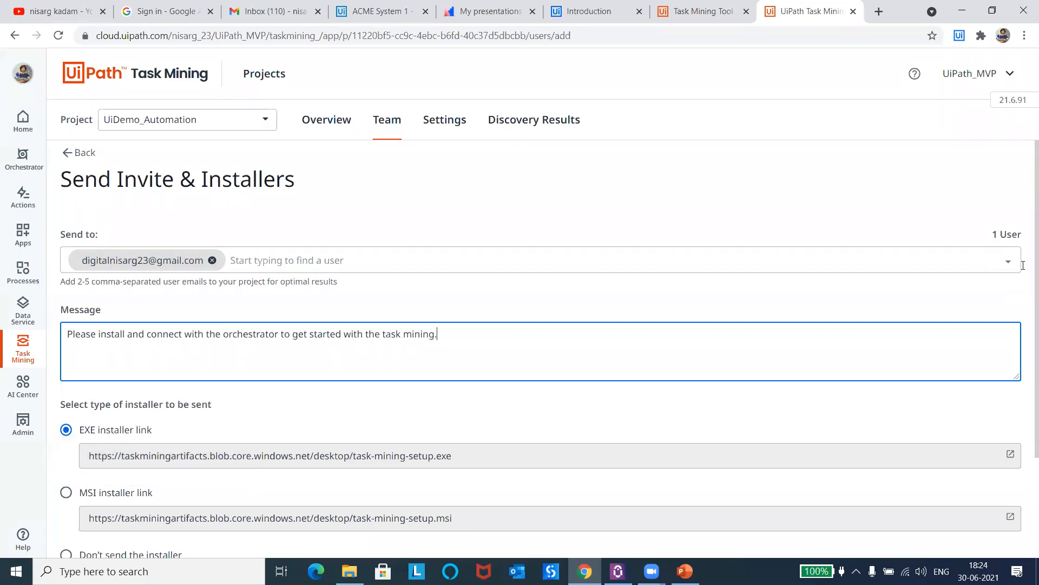
scroll(1025, 289, down, 1)
scroll(1025, 289, down, 3)
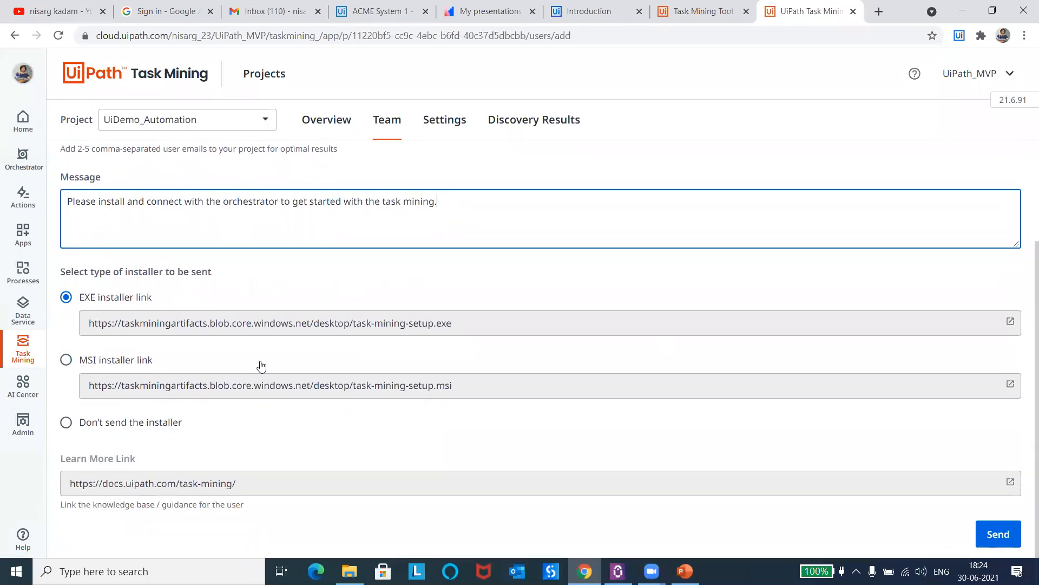
mouse_move(85, 365)
mouse_move(79, 299)
drag(71, 483, 242, 493)
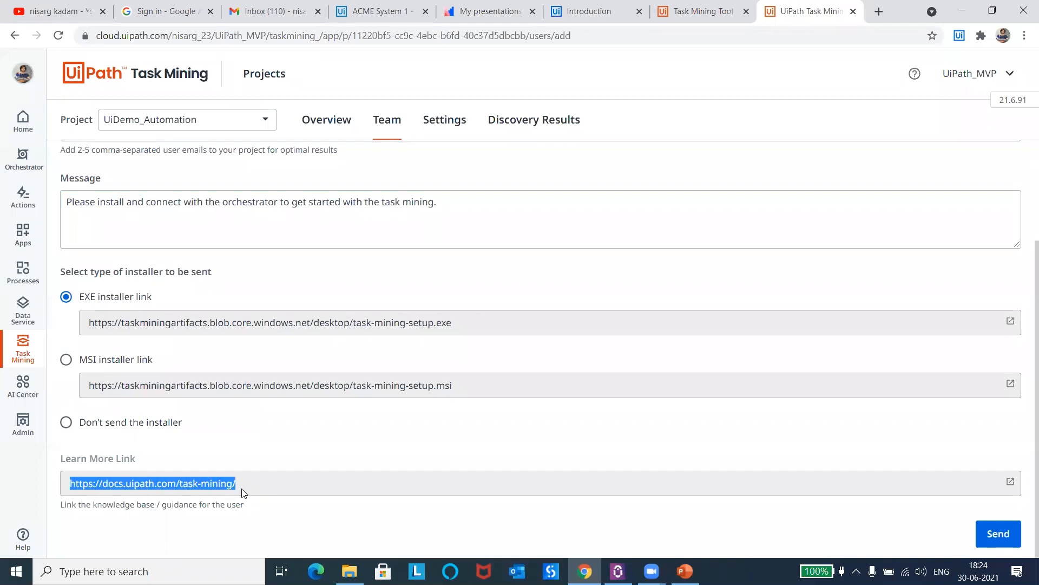
click(230, 514)
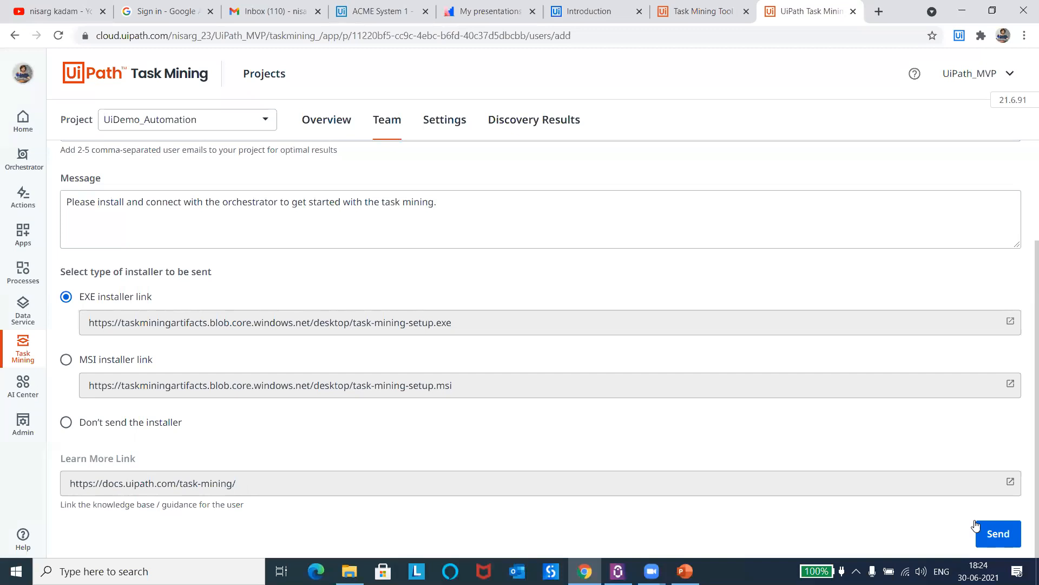
click(1001, 539)
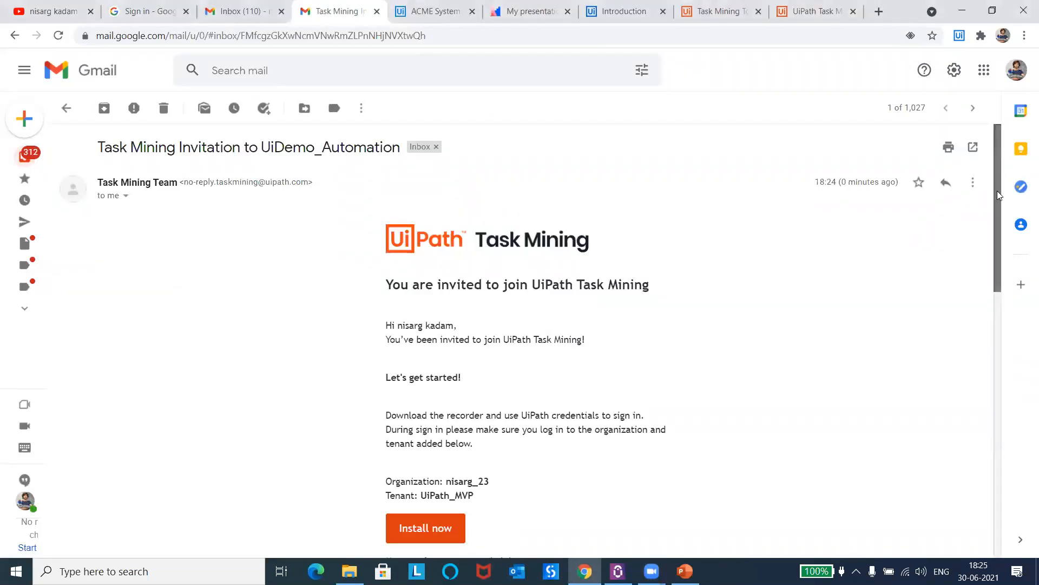
Step: Read the Task Mining invitation e-mail in Gmail, including the sign-in instructions, install link, administrator message and quick links
drag(997, 191, 1002, 232)
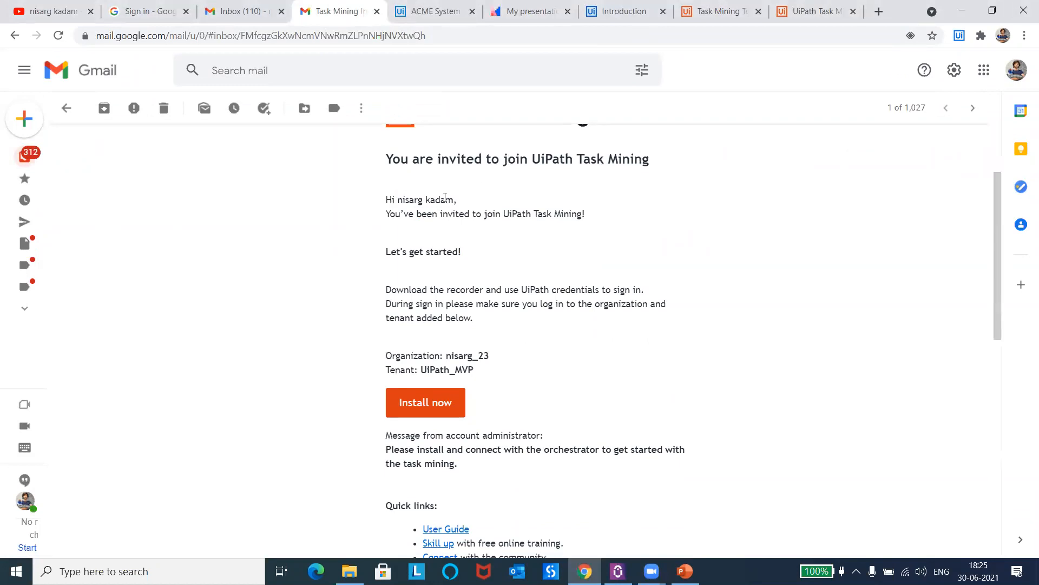
drag(386, 289, 478, 322)
click(478, 324)
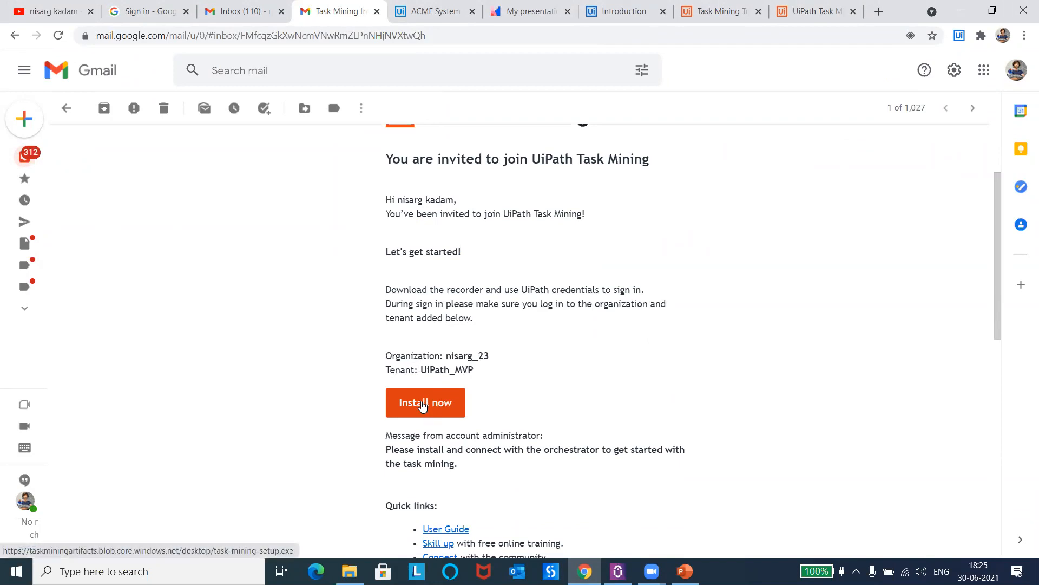
drag(999, 254, 998, 359)
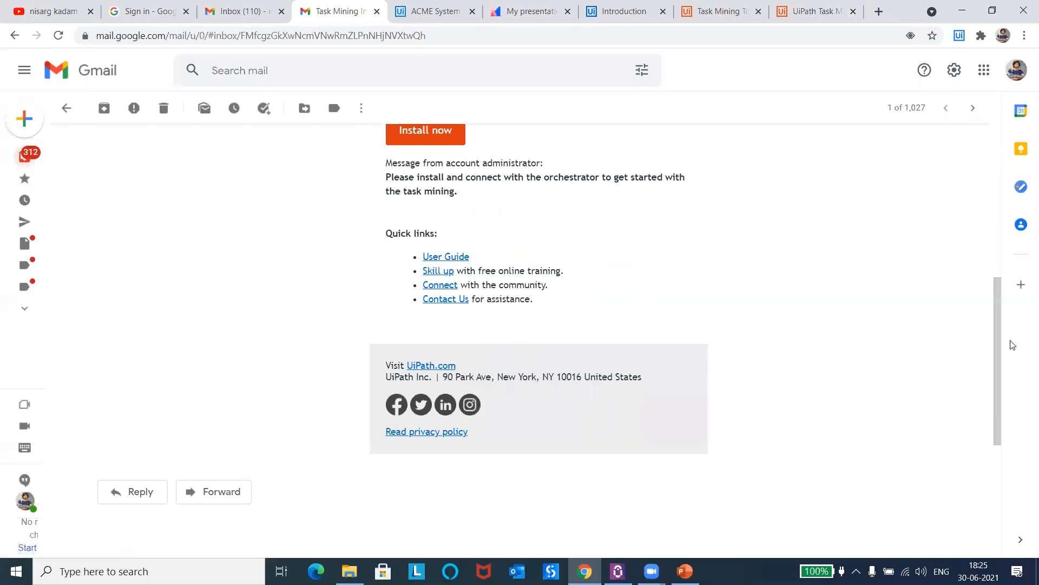
drag(1001, 359, 1009, 209)
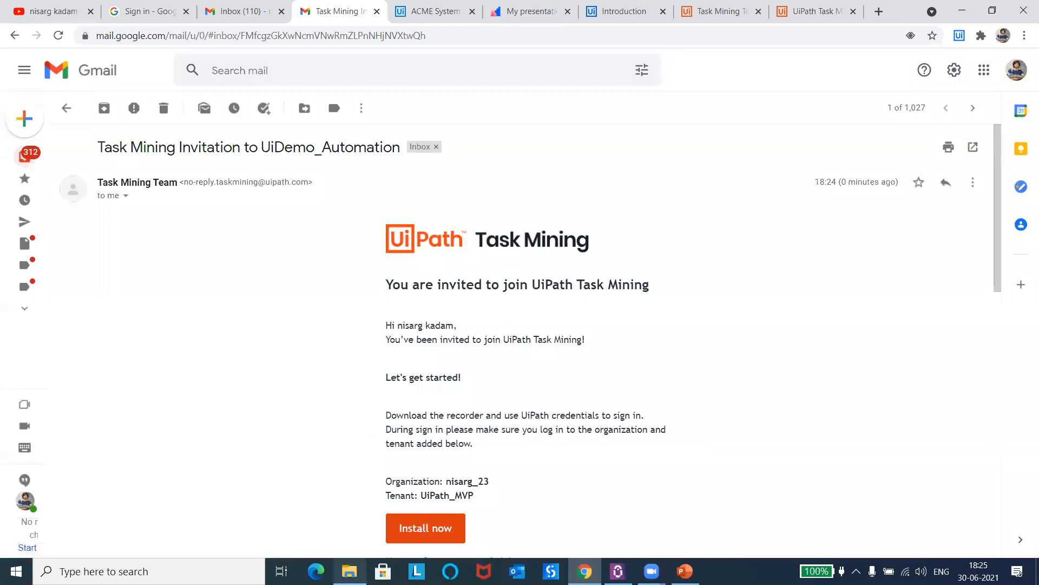
Step: Check the downloaded task-mining-setup.exe in the Task Mining folder in File Explorer and return to the browser
click(349, 571)
click(176, 134)
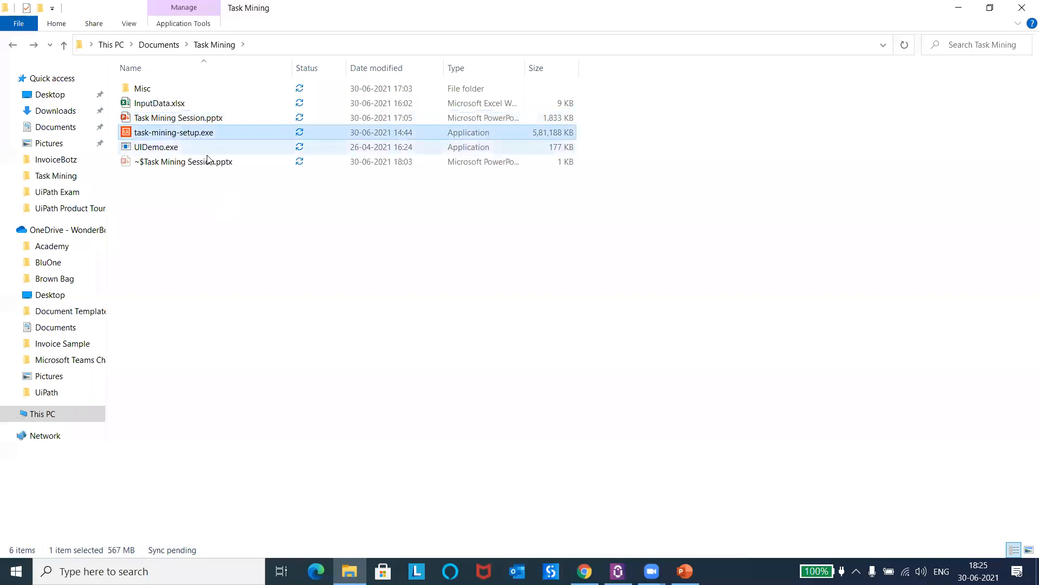
click(213, 216)
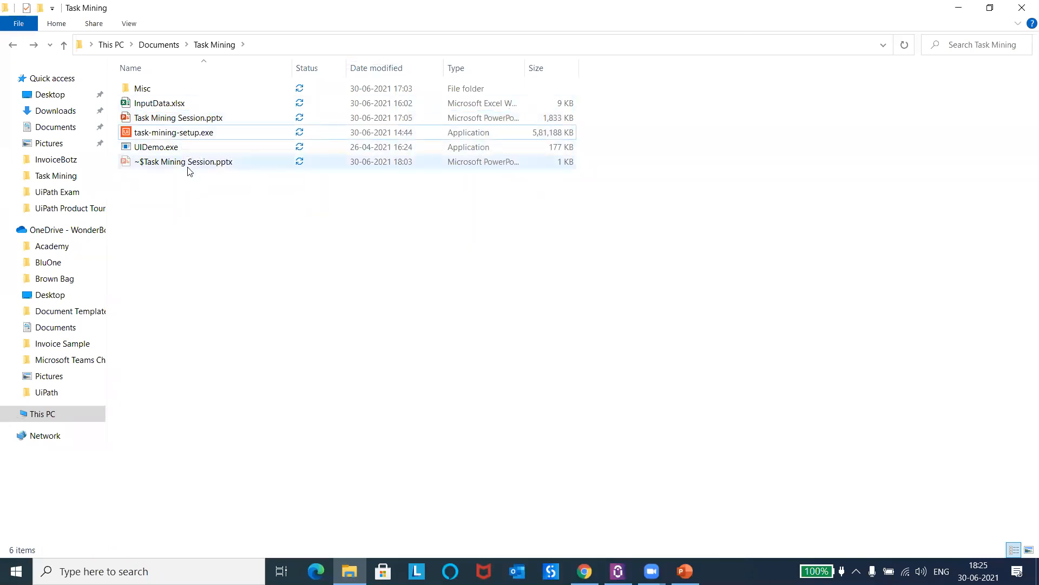
mouse_move(184, 137)
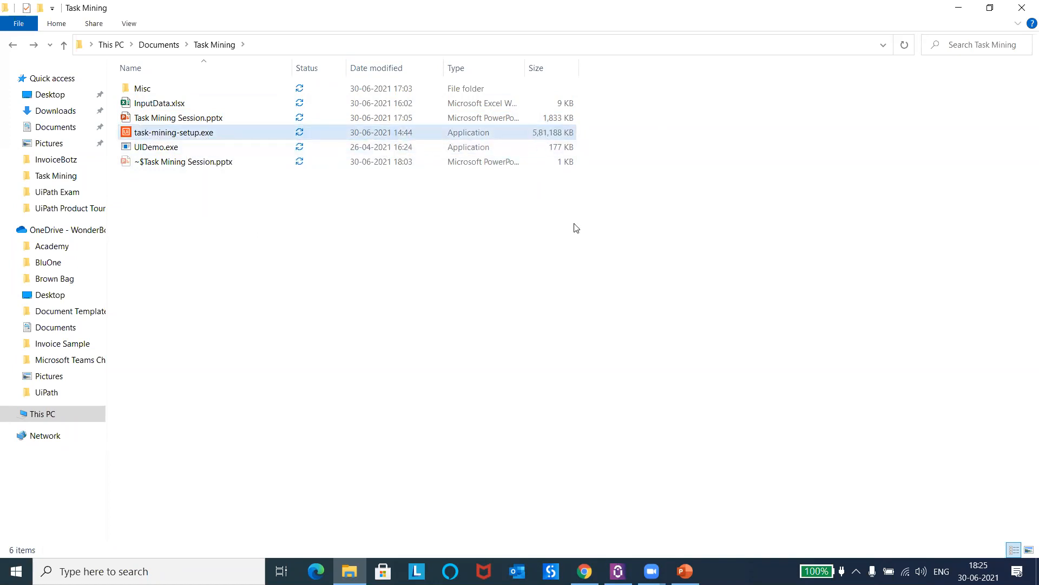
click(959, 7)
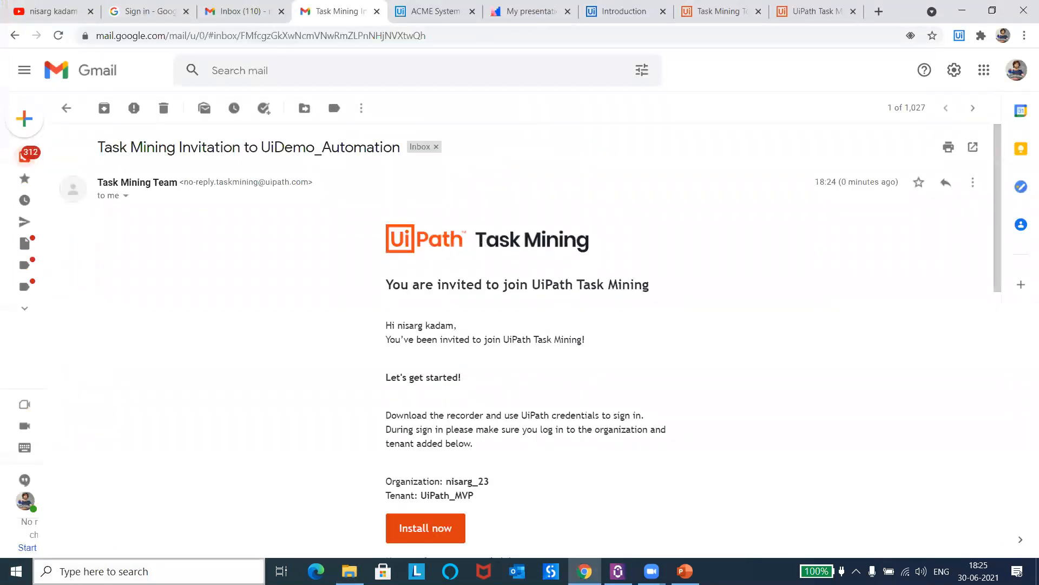
Step: Find and launch the installed Task Mining desktop app and move its Sign in window aside
click(149, 571)
text(task)
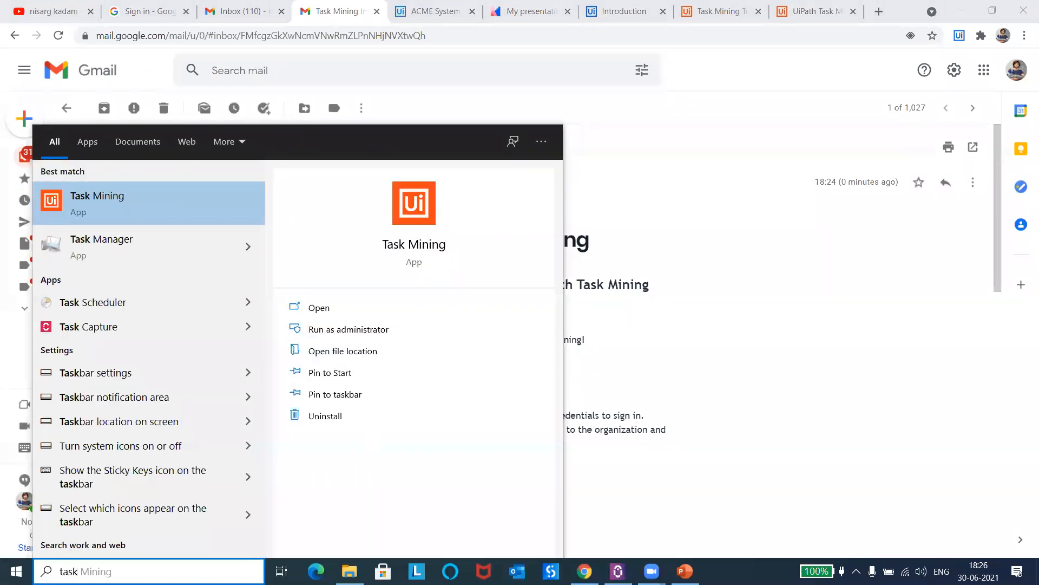
key(Return)
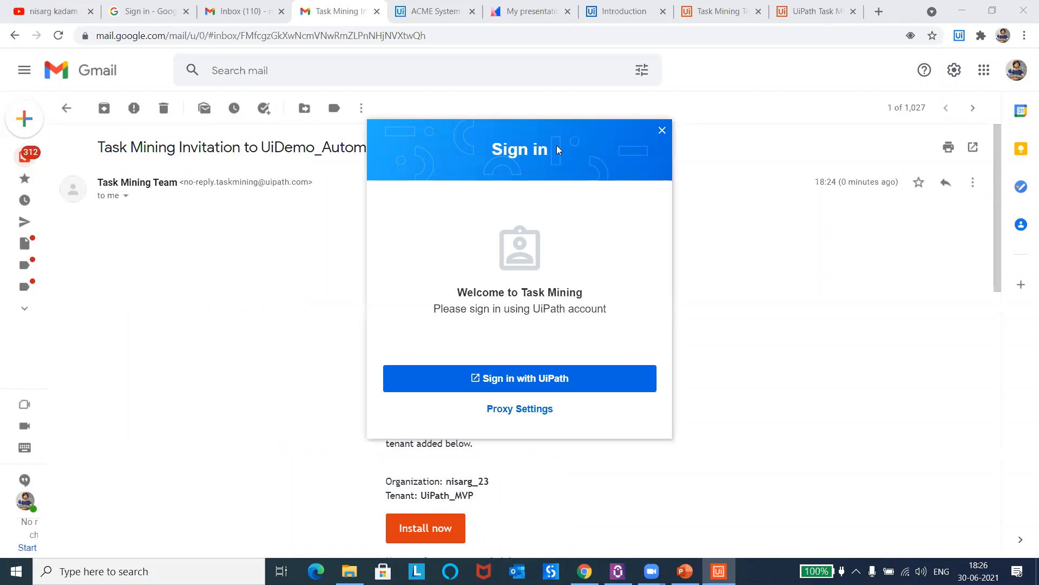
drag(557, 150, 765, 162)
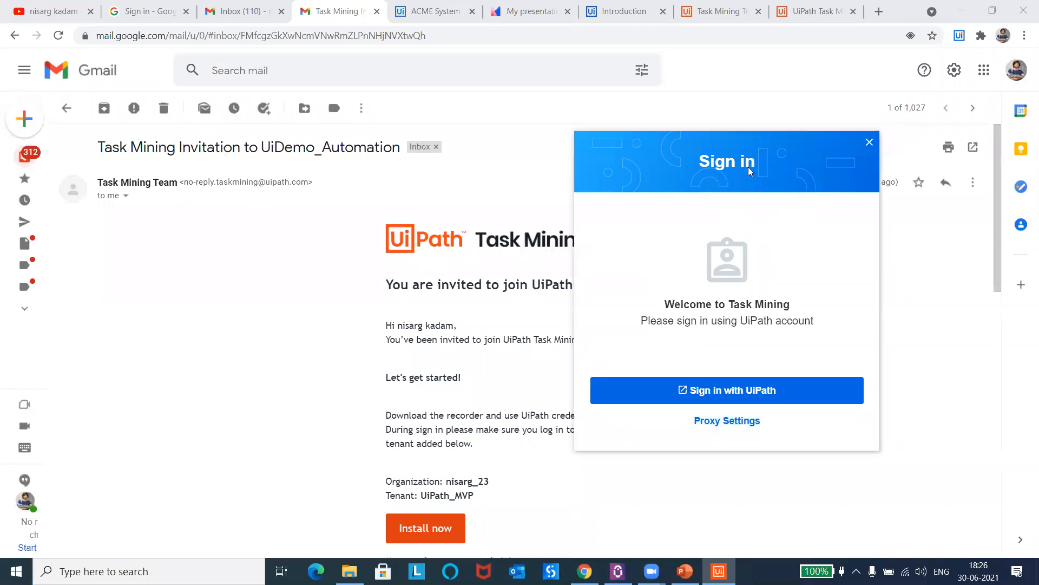
Step: Bring up the UiDemo_Automation page in Chrome, sign in to the Task Mining app with UiPath and allow the browser to open it
click(738, 7)
click(805, 8)
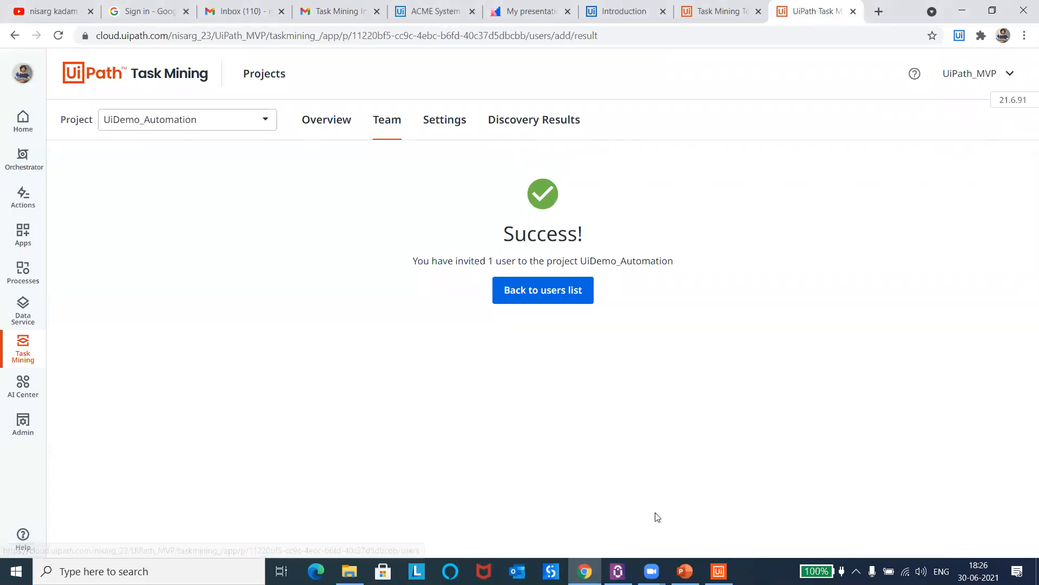
click(719, 571)
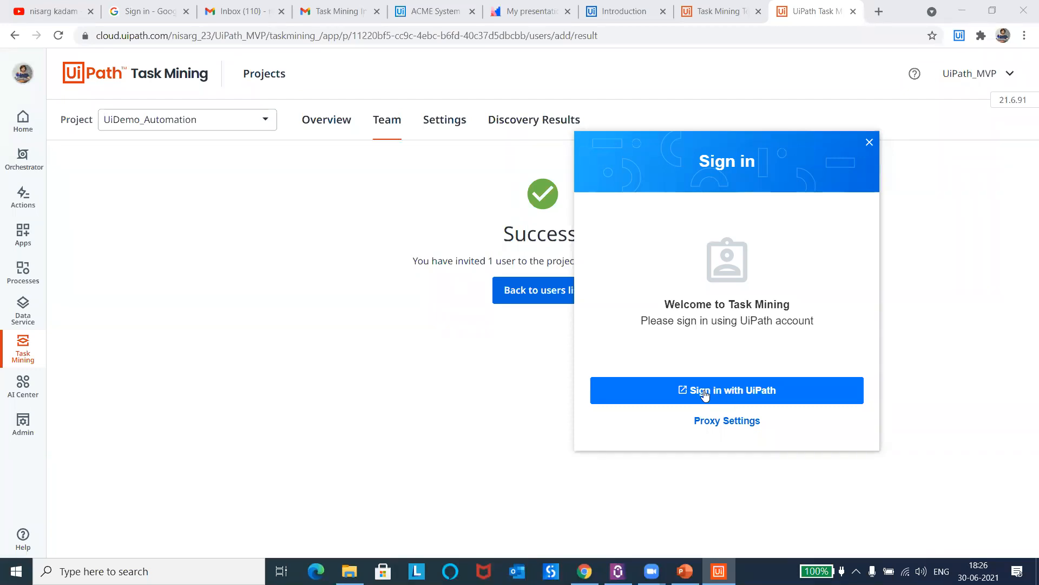
click(725, 392)
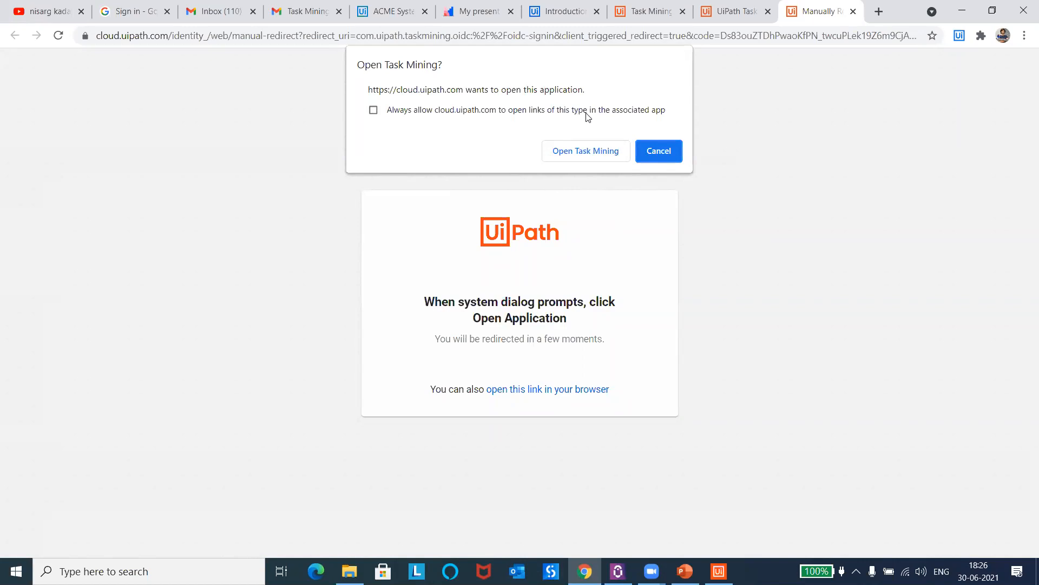
click(578, 154)
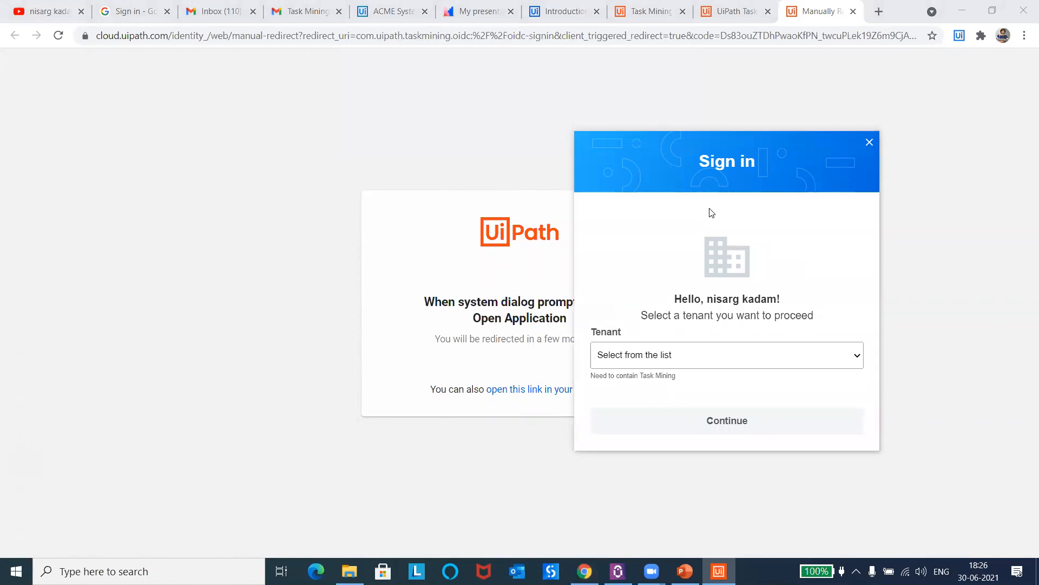
Step: Choose the UiPath_MVP tenant in the Task Mining app and continue the sign-in
click(715, 355)
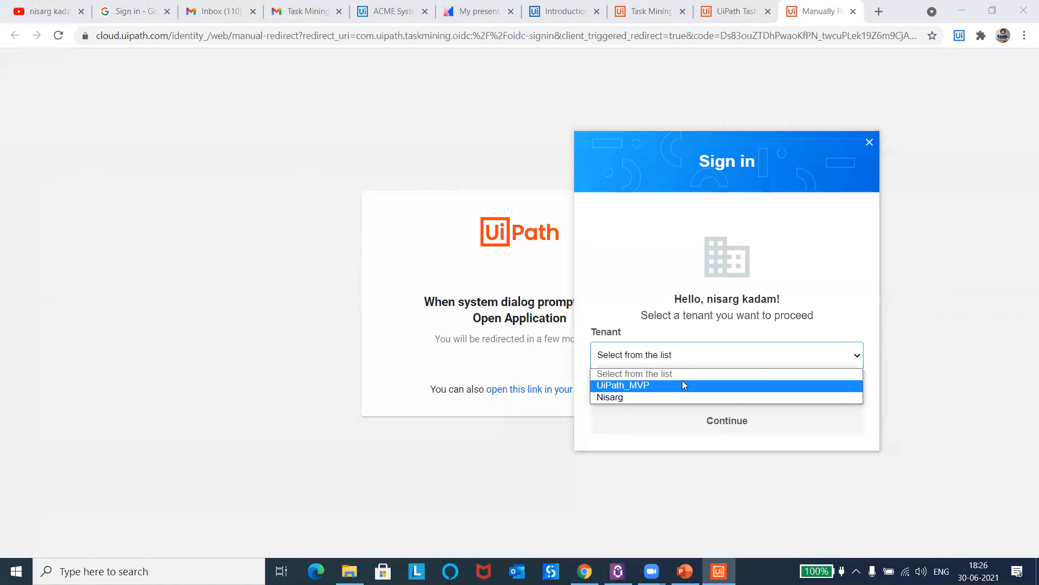
click(650, 385)
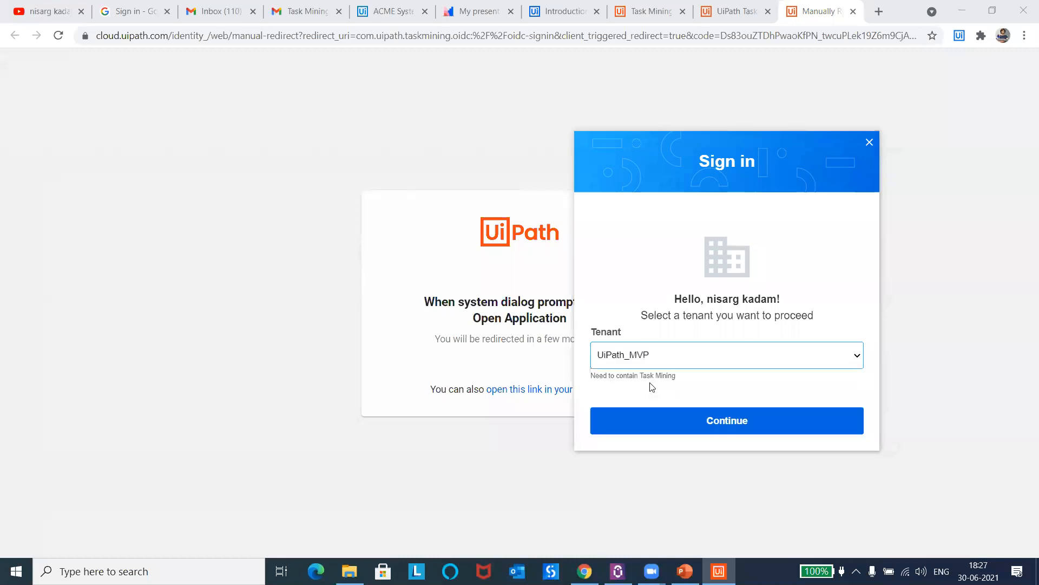
click(730, 430)
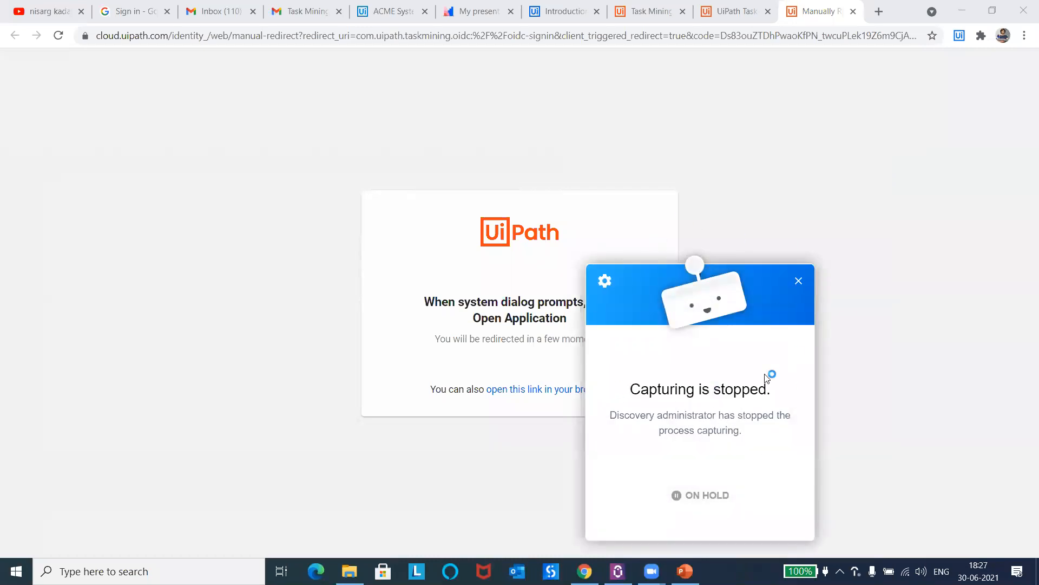
Step: Check the UiDemo_Automation team list and project Overview in Chrome and return to the Projects list
click(738, 11)
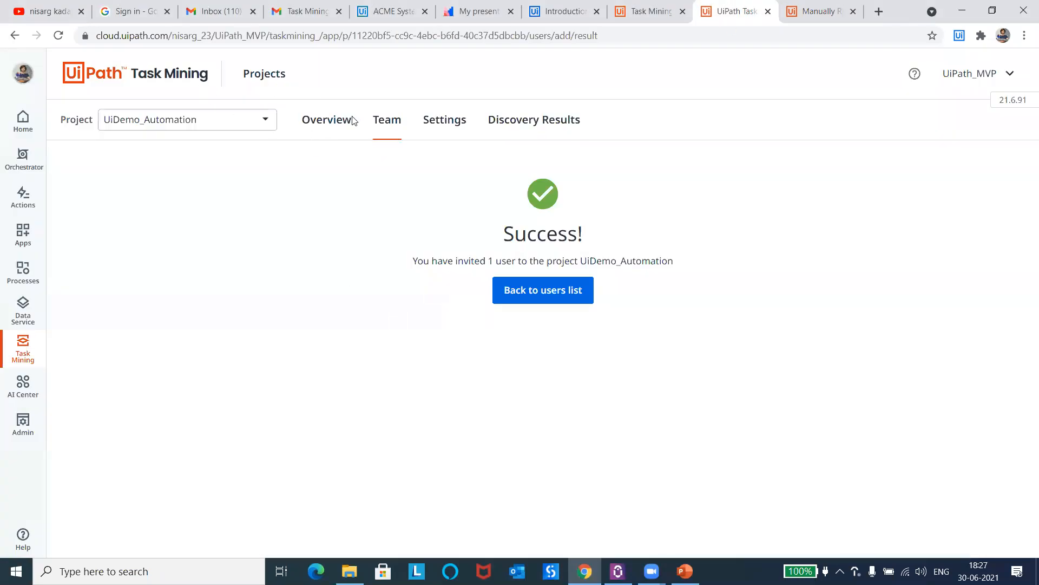
click(378, 131)
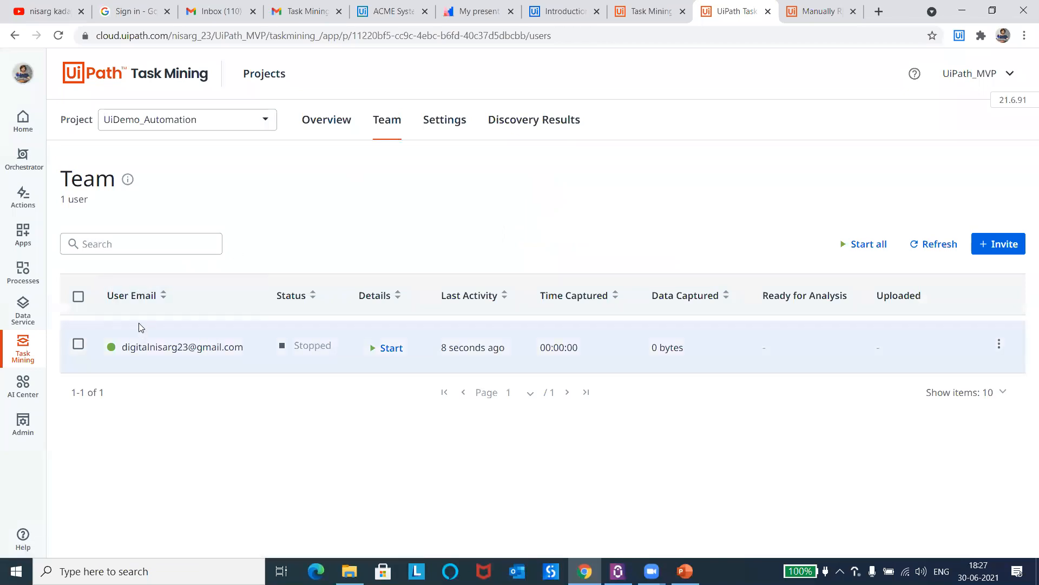
mouse_move(138, 347)
click(332, 125)
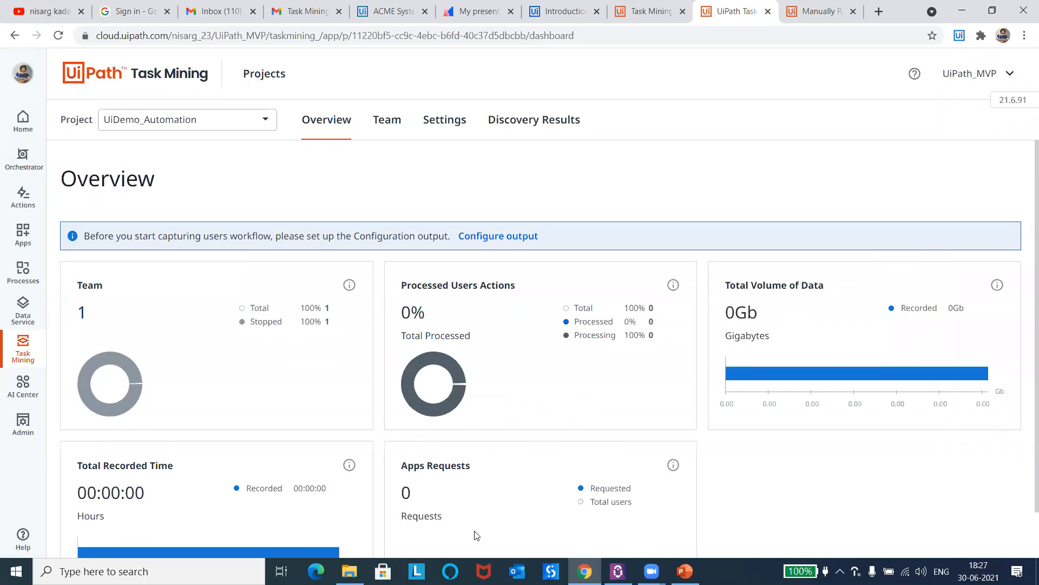
click(185, 82)
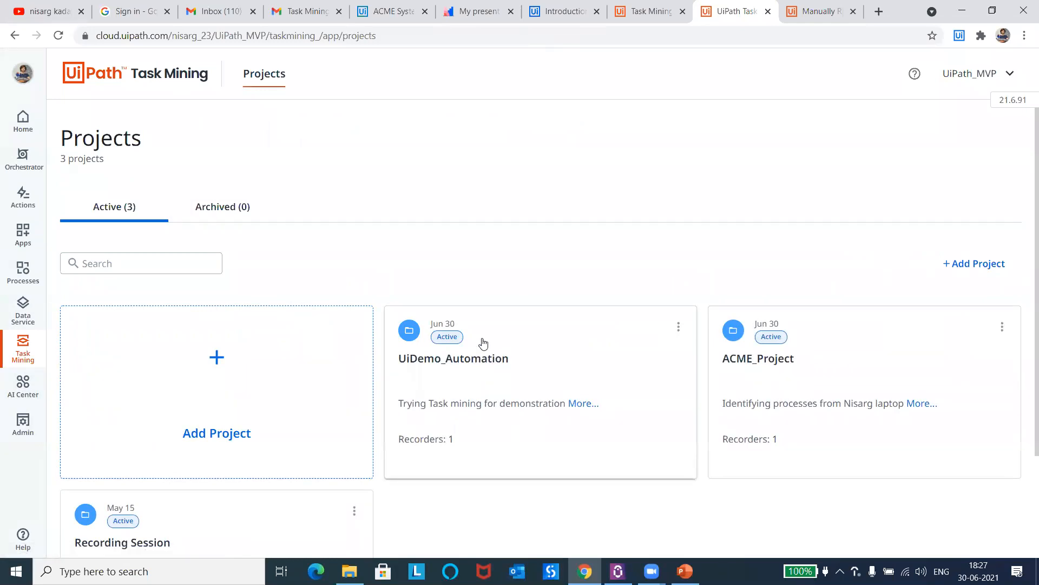
Step: Check the UiDemo_Automation project overview, the Task Mining invitation e-mail and the project's team list
click(529, 350)
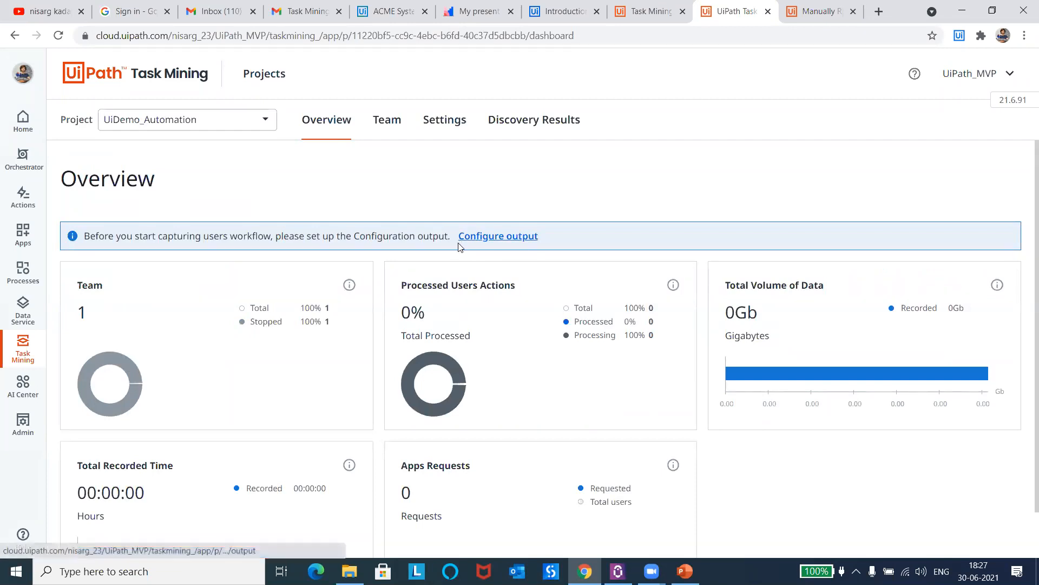
click(305, 11)
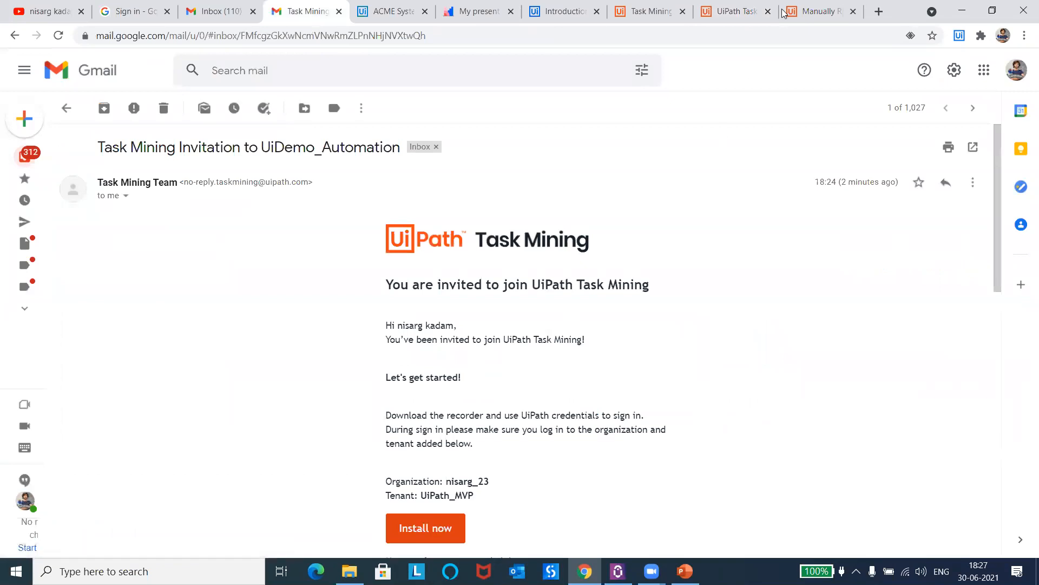
click(743, 6)
click(379, 125)
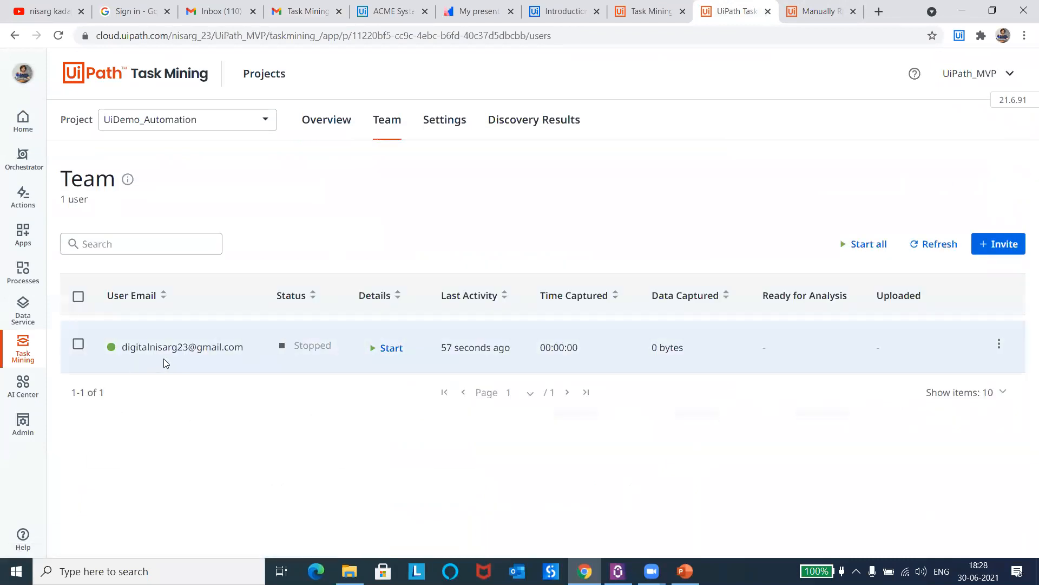
Step: Check which AI Center projects are available in the project's output configuration, leaving the settings unsaved
click(443, 125)
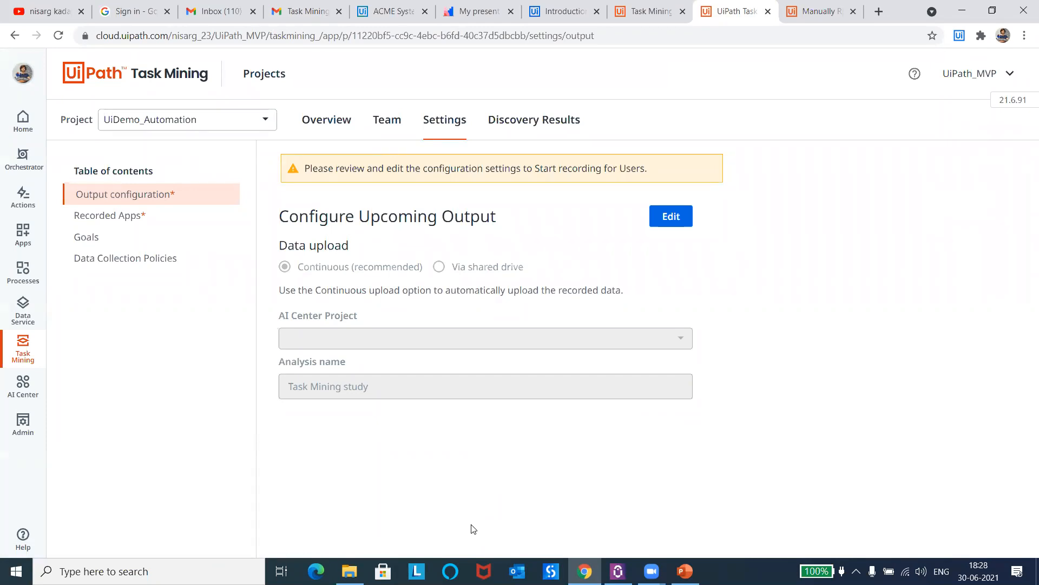
click(674, 223)
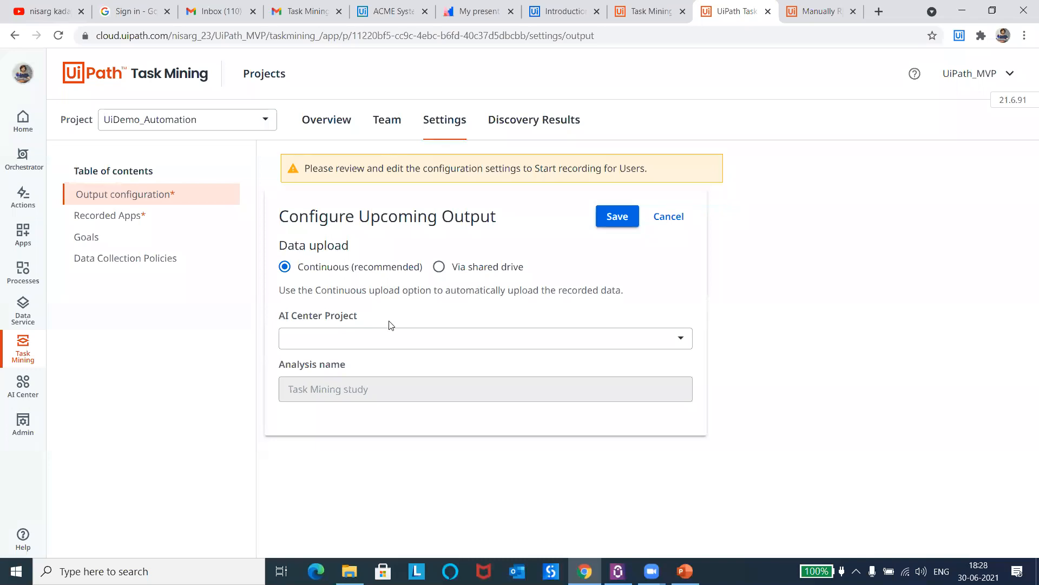
click(379, 338)
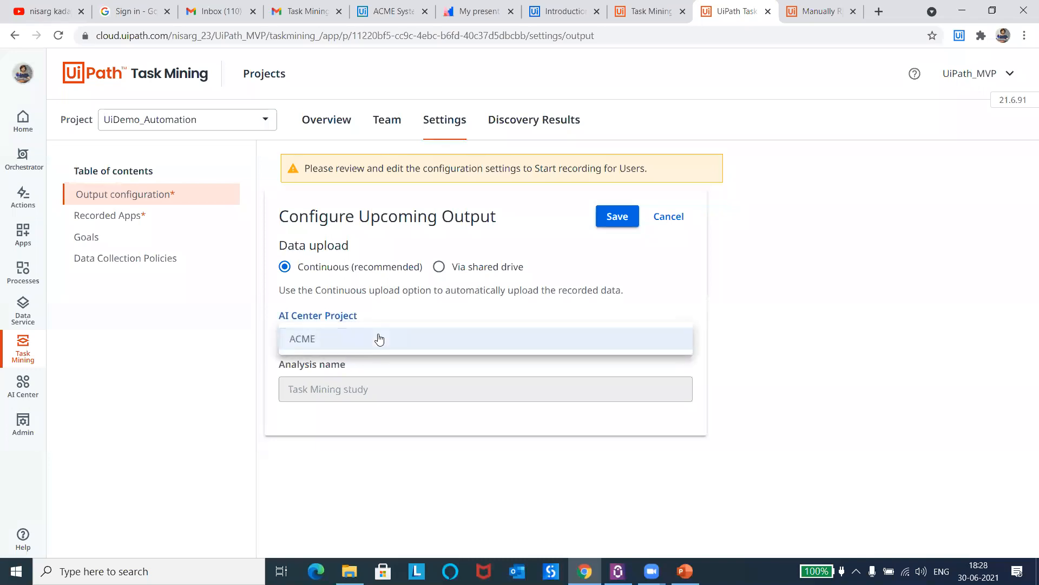
click(382, 264)
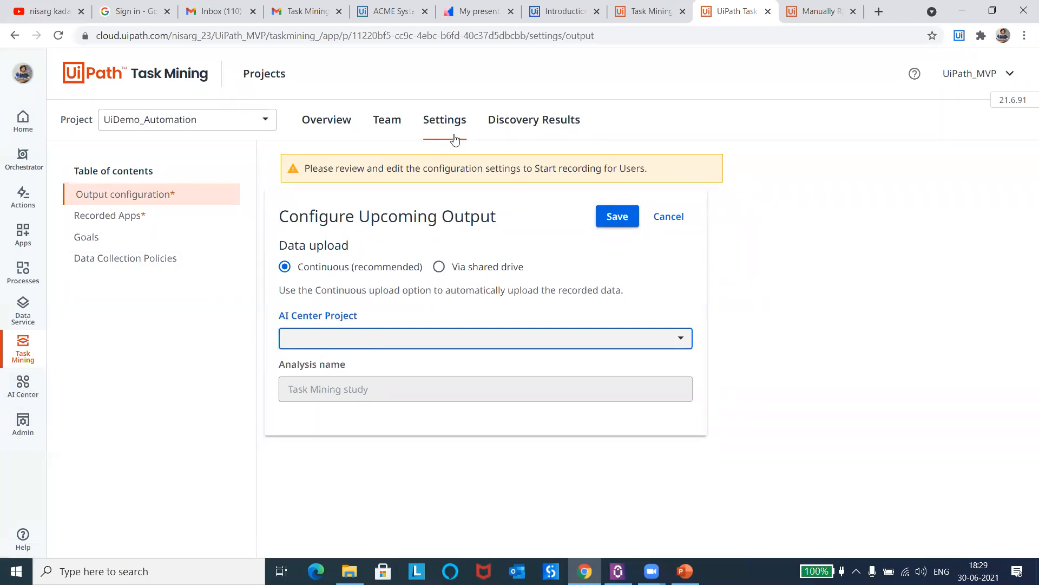
click(443, 122)
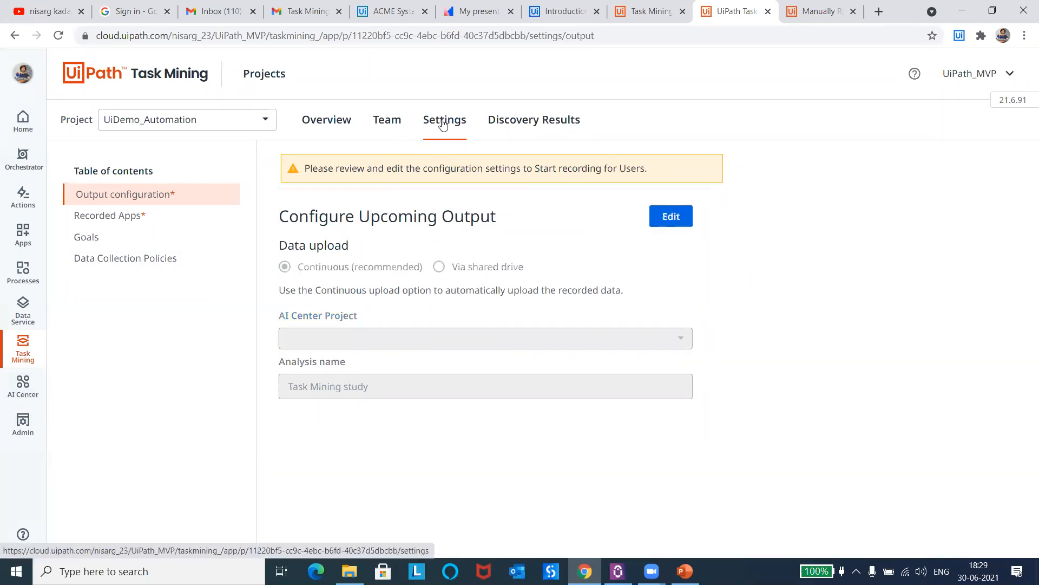
Step: Create an AI Center project named UiDemo_Automation with the description "Task mining Project"
click(22, 390)
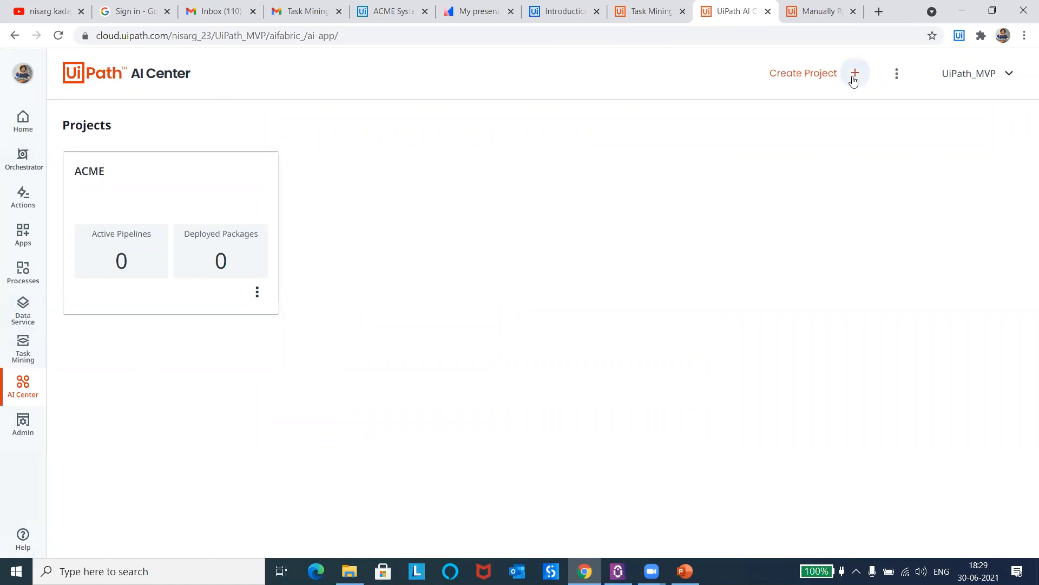
click(854, 77)
click(187, 178)
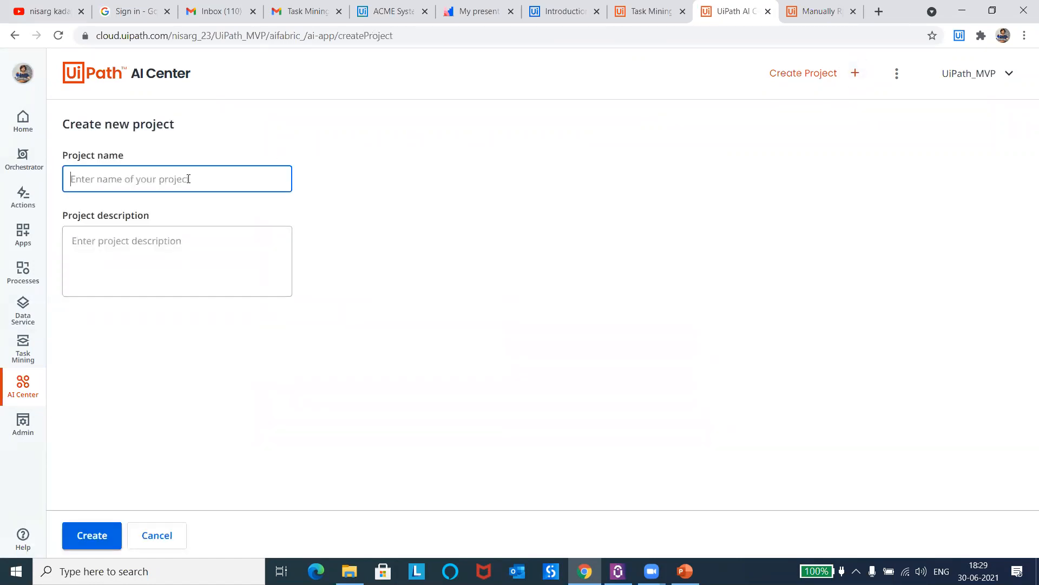
text(Excel)
key(ctrl+a)
key(BackSpace)
text(UiDemo_Automation)
click(140, 248)
text(Task m)
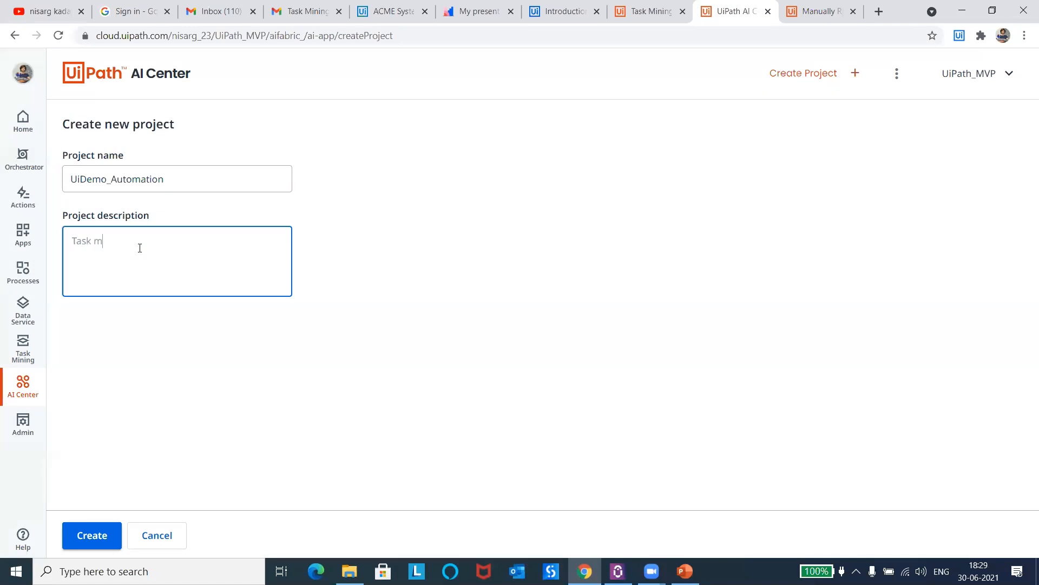
text(ining Project)
click(88, 535)
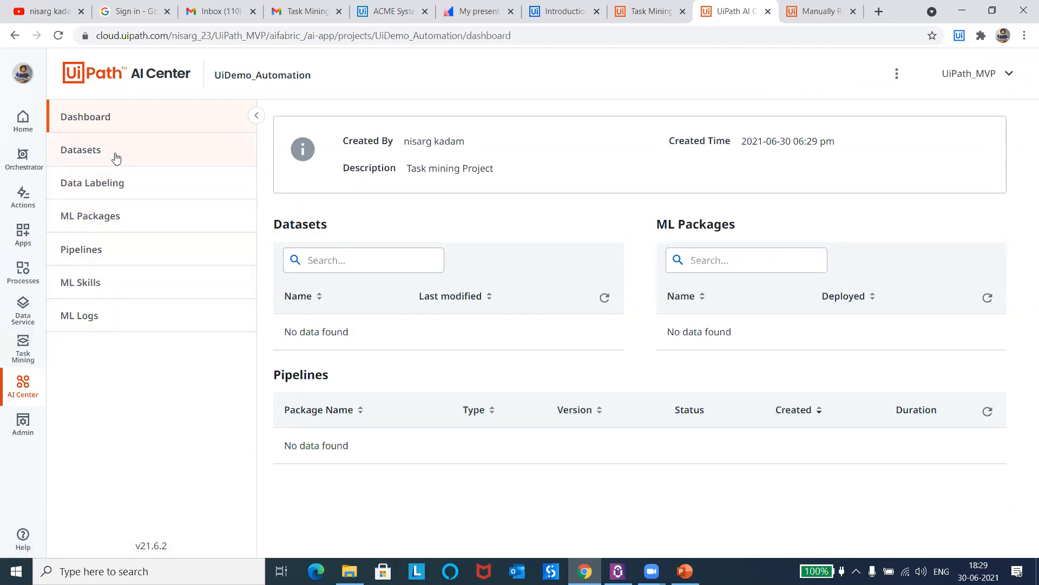
Step: Check the new project's datasets, then select UiDemo_Automation as the AI Center project in the Task Mining project's output configuration
click(115, 157)
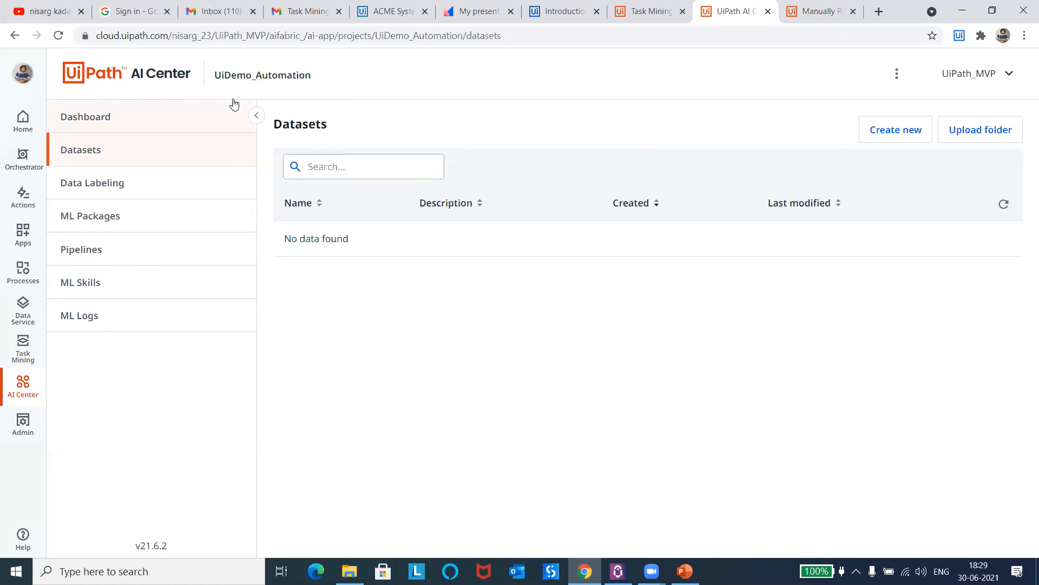
click(24, 345)
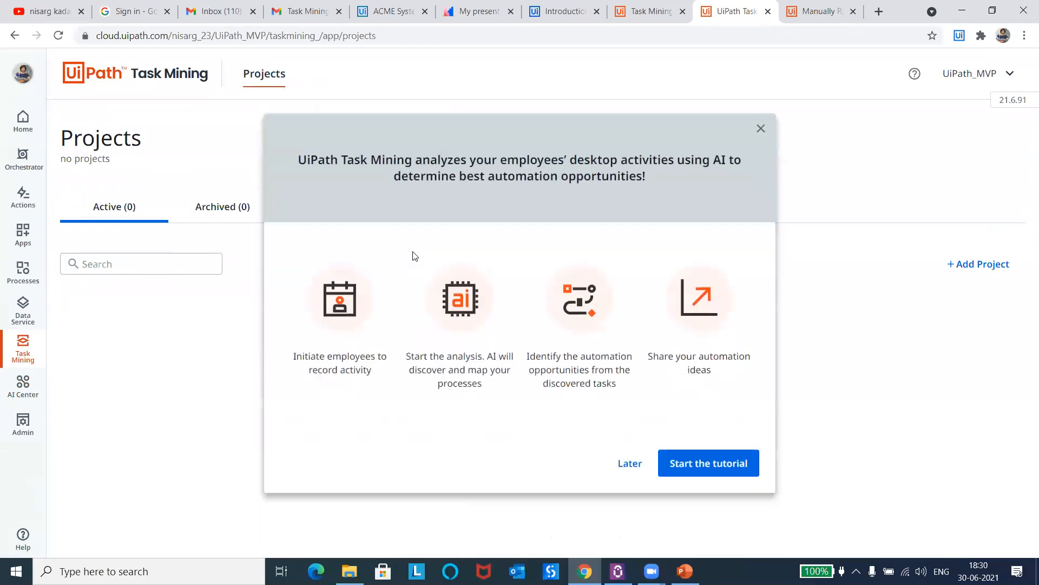
click(762, 129)
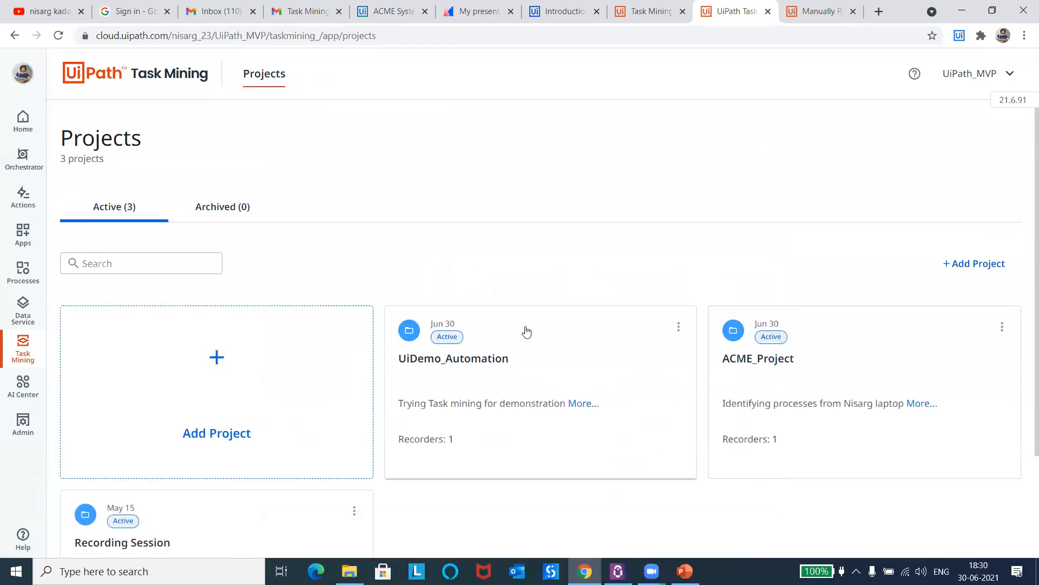
click(531, 337)
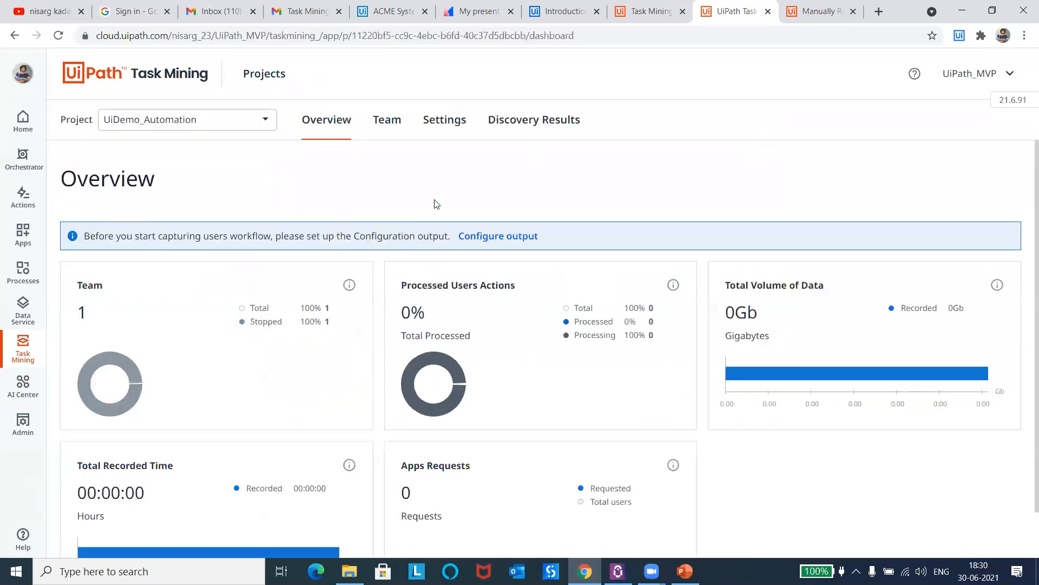
click(452, 121)
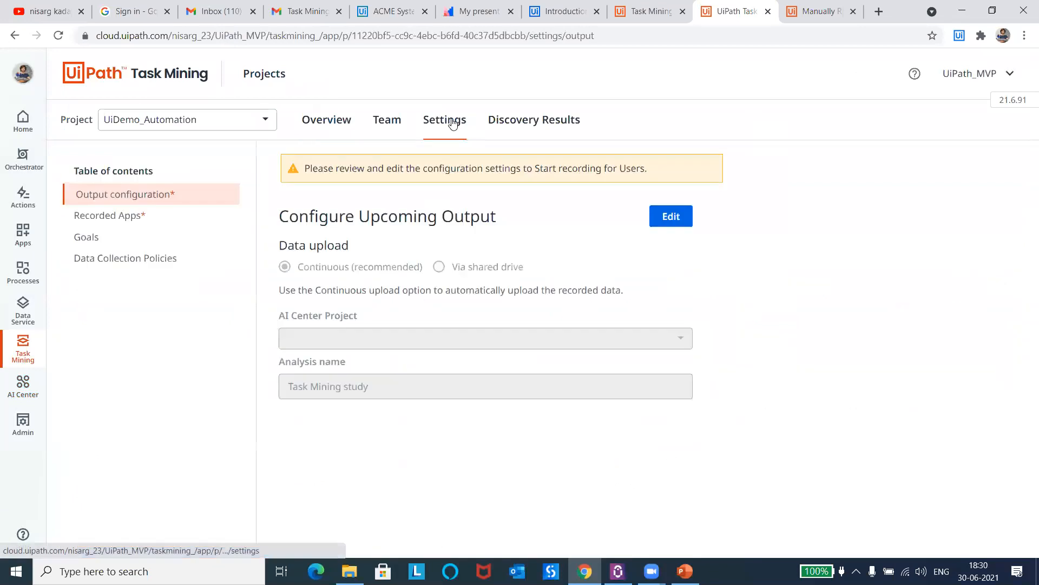
click(673, 220)
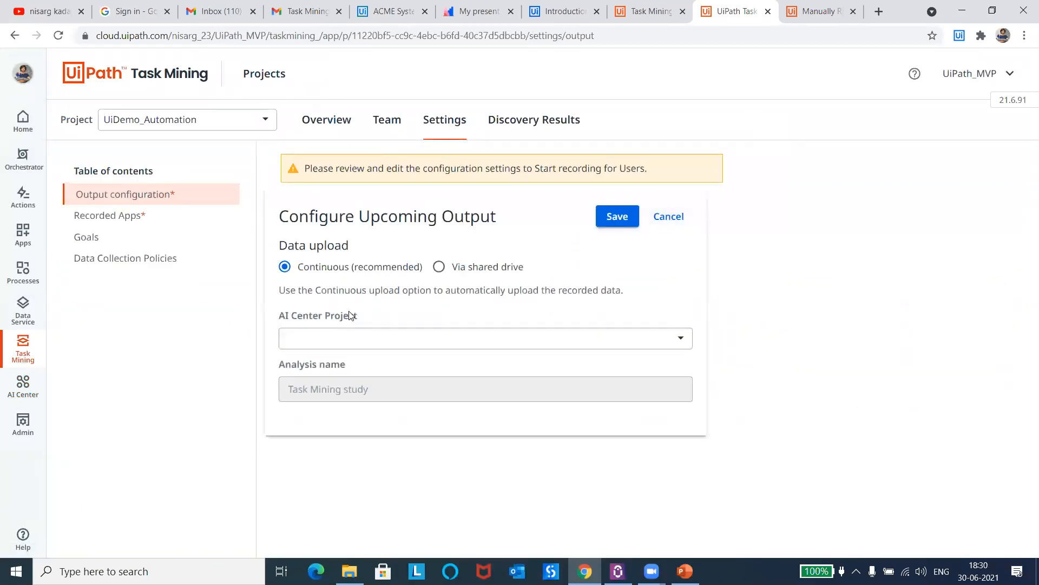
click(341, 338)
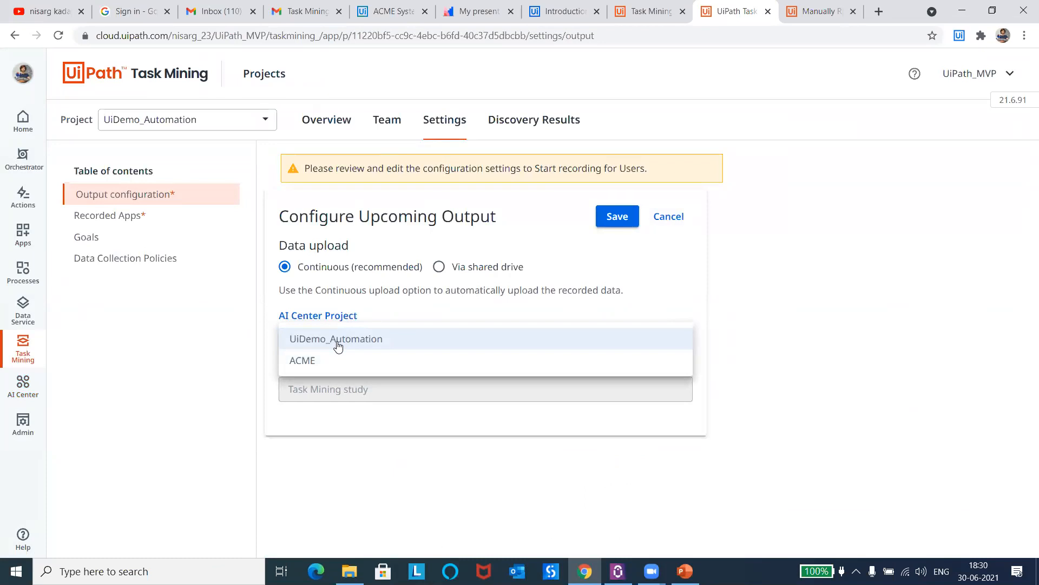
click(337, 344)
Step: Name the analysis UiDemo and save the output configuration, accepting the reset of existing settings
click(323, 390)
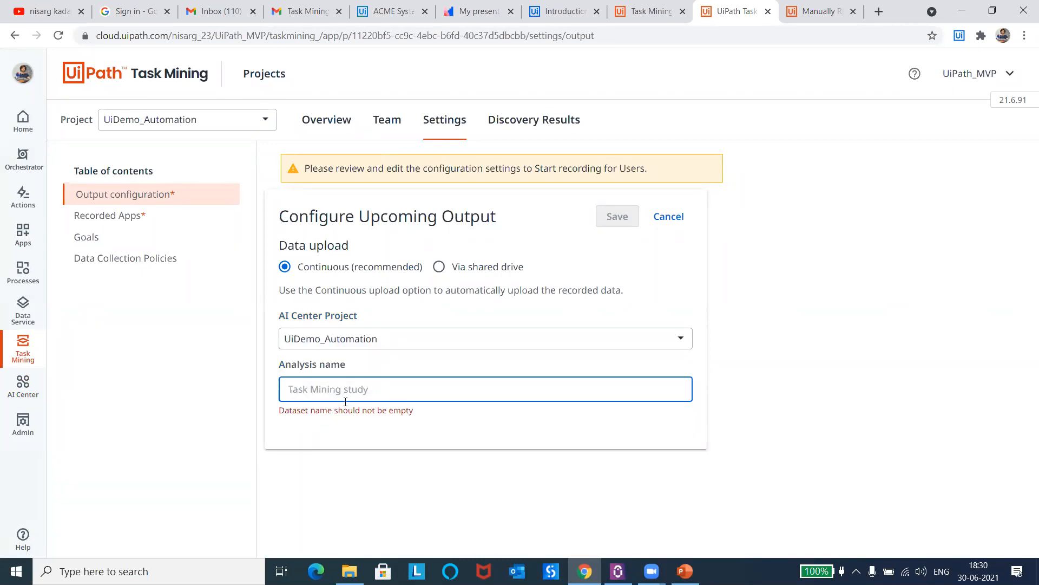
text(UiDemo_p)
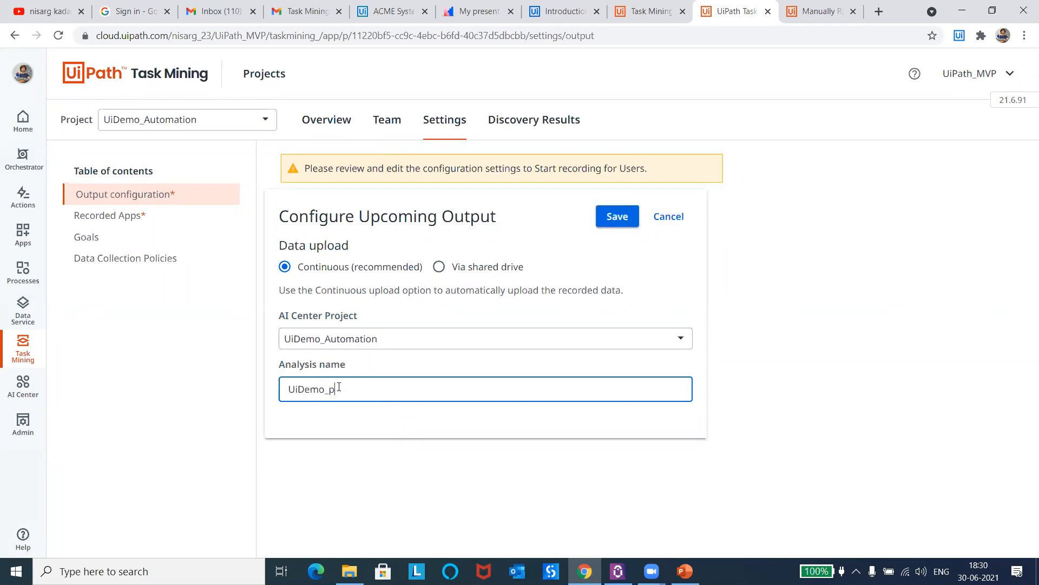
key(BackSpace)
key(BackSpace)
click(615, 217)
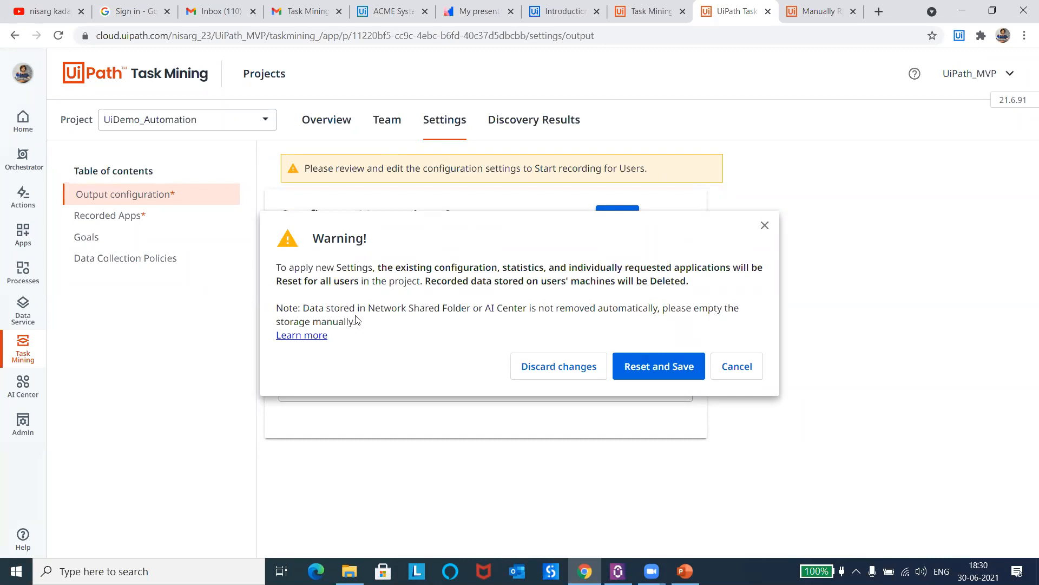
drag(368, 308, 530, 307)
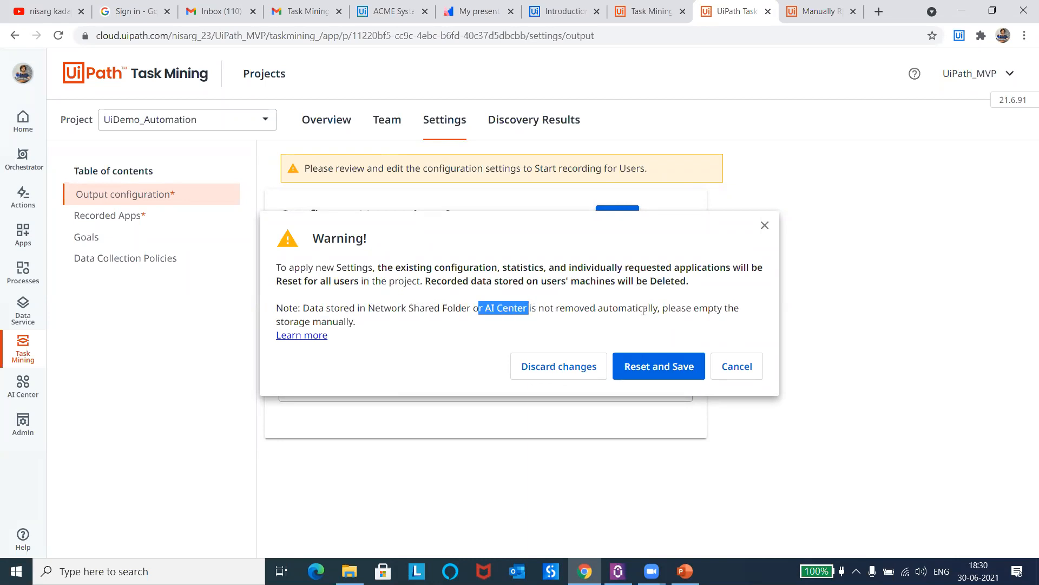
click(507, 321)
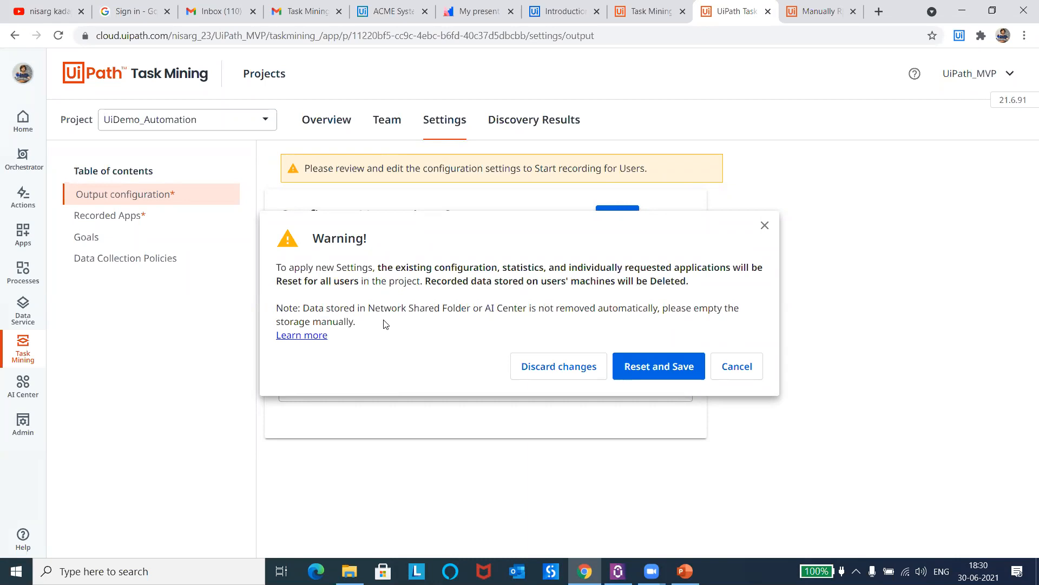
click(651, 373)
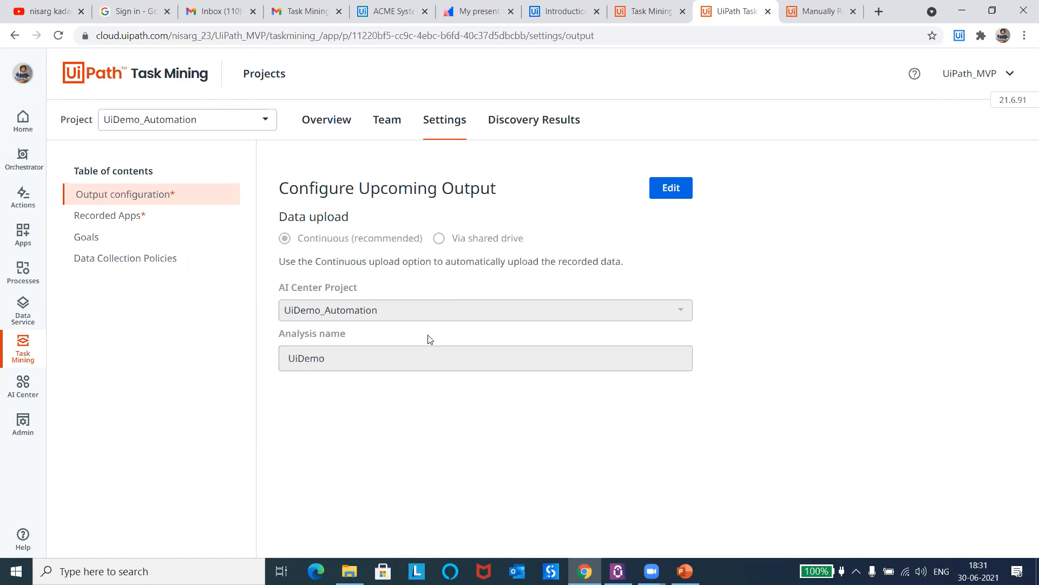
Step: Review the project's Recorded Apps settings for globally recorded and individually requested applications
click(168, 221)
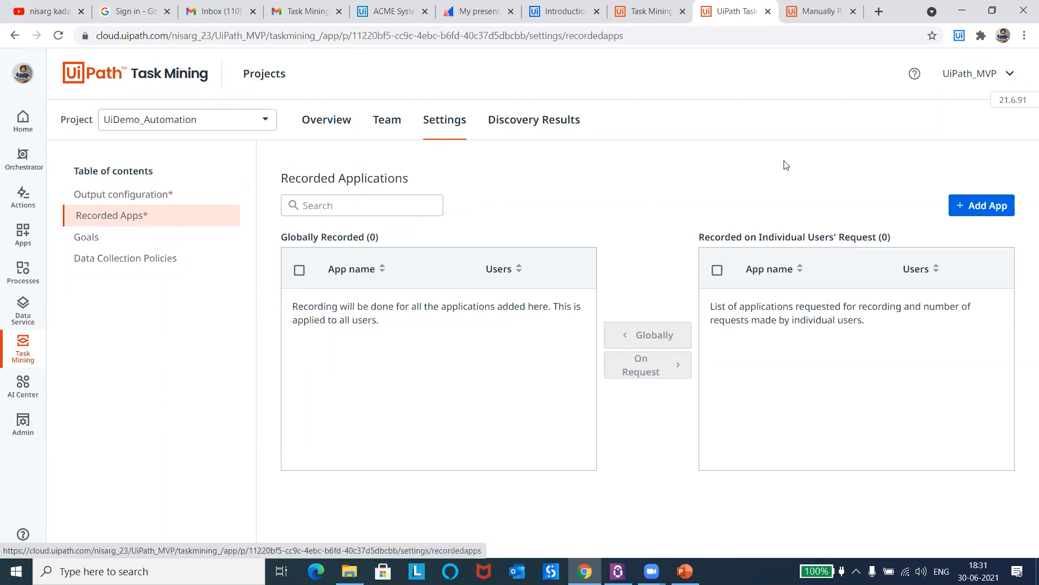
mouse_move(297, 240)
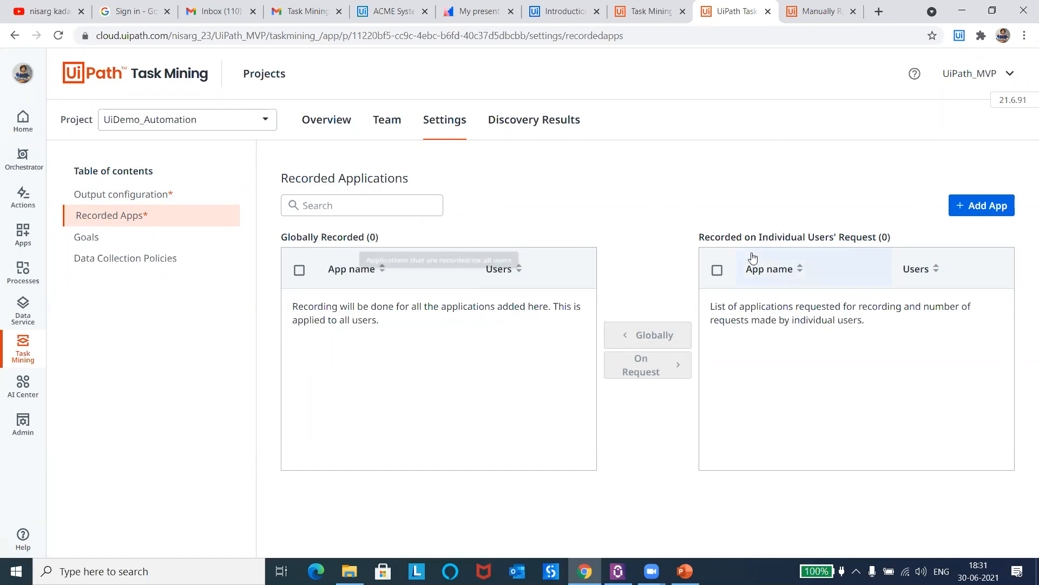
mouse_move(779, 237)
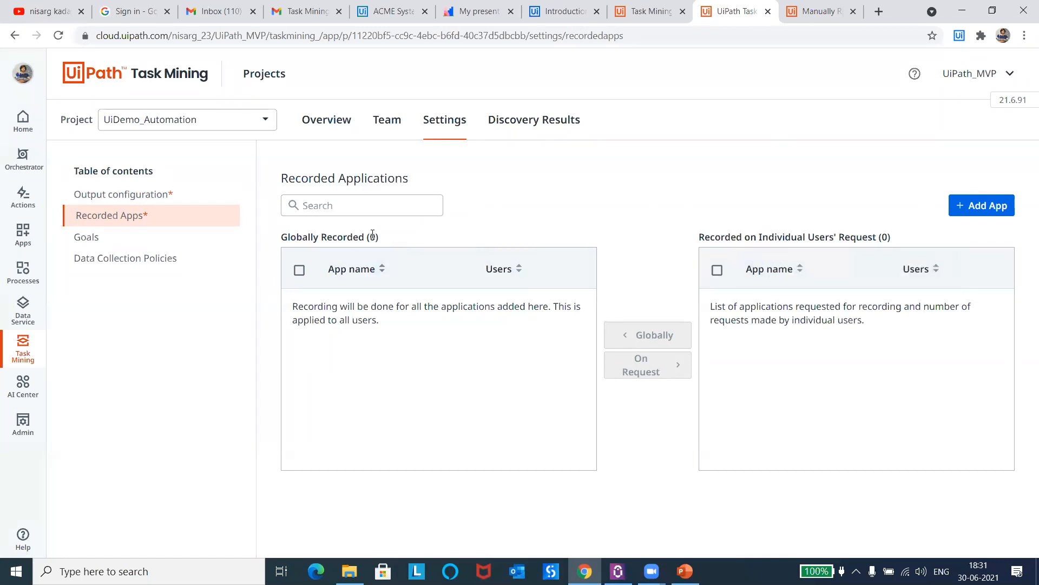
drag(381, 248, 280, 239)
click(506, 394)
Step: Check the Recorded Apps list in the Task Mining desktop recorder's settings and return to the project page
click(856, 571)
click(842, 543)
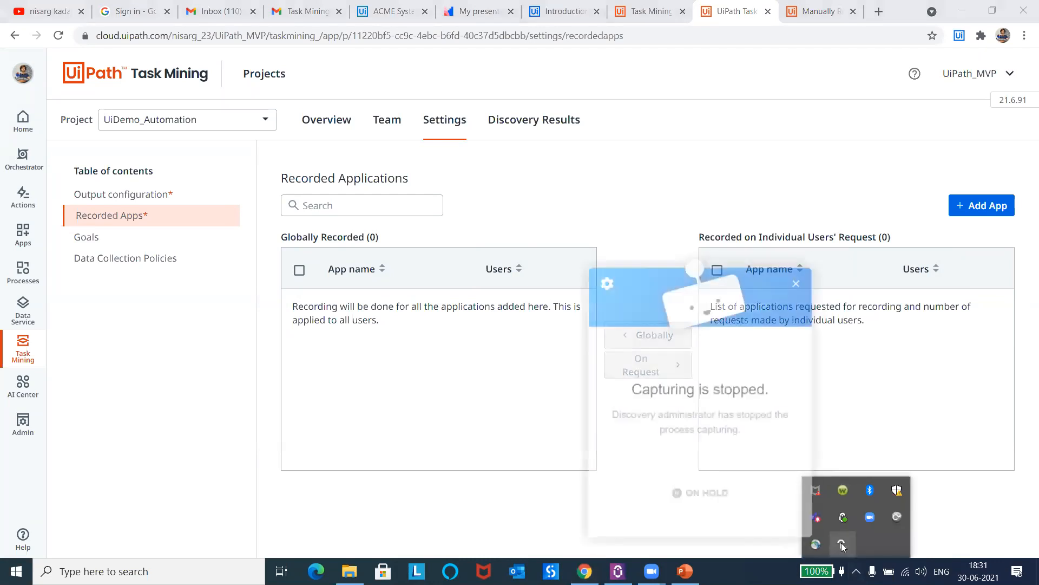
click(604, 283)
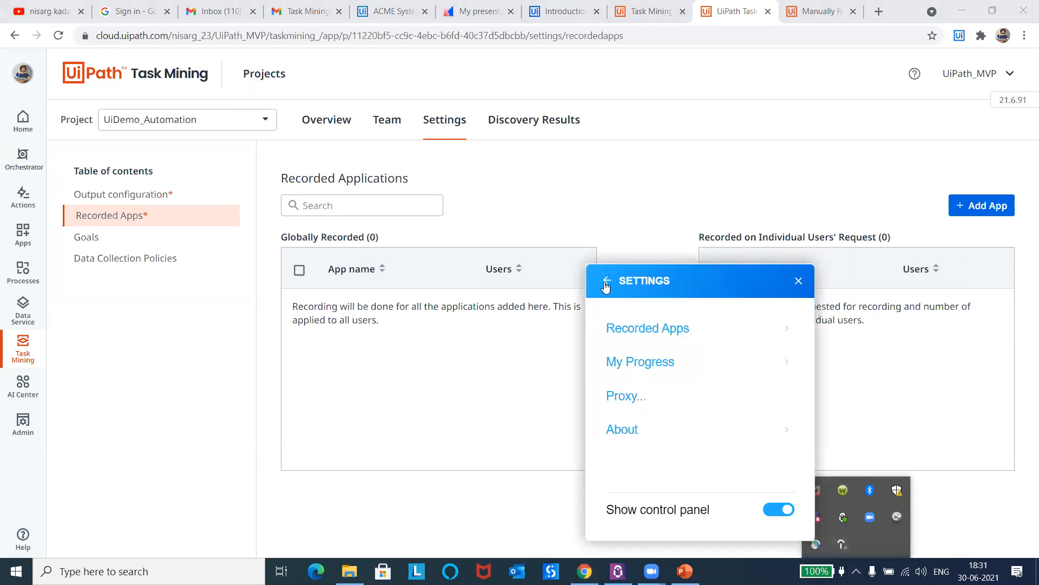
click(665, 334)
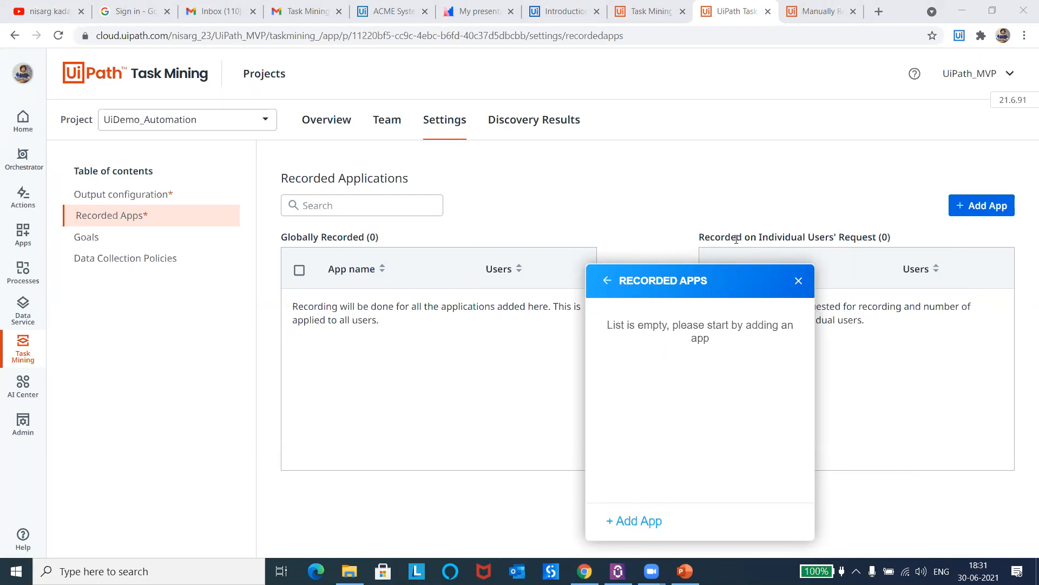
mouse_move(737, 239)
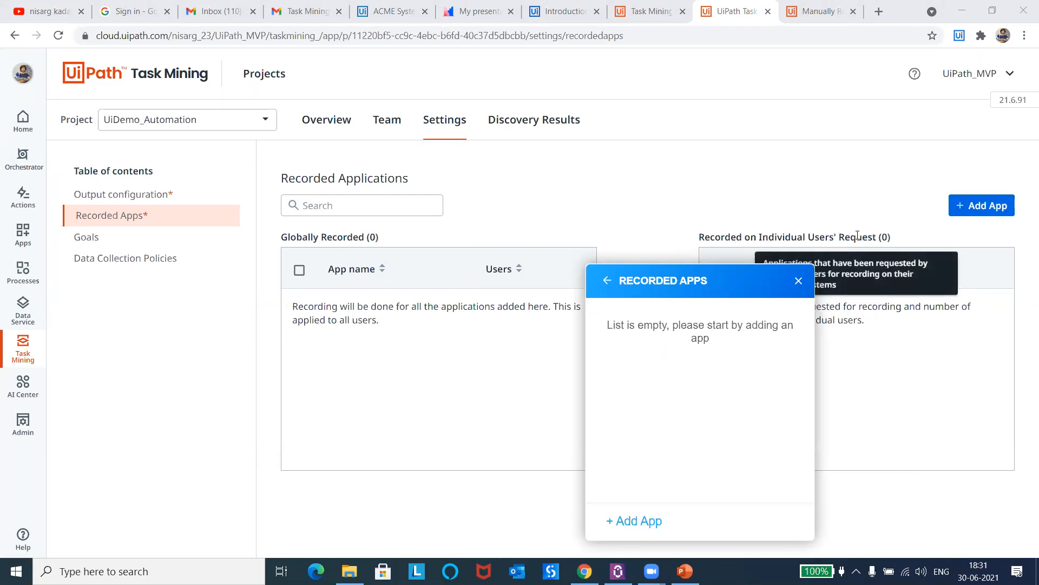
click(466, 229)
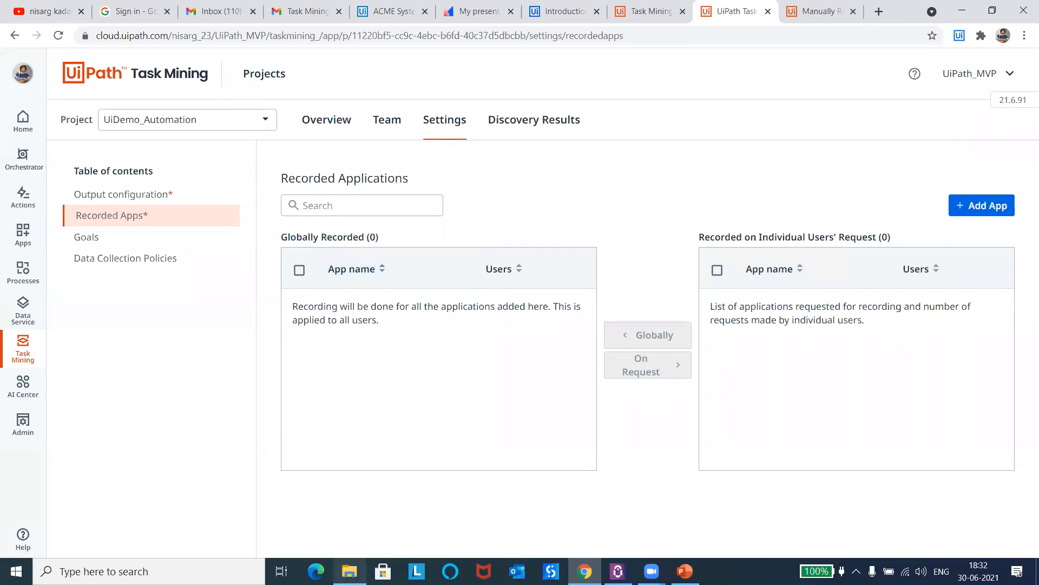
Step: Launch UIDemo.exe from the Task Mining folder and try to log in as admin with the account password
click(350, 571)
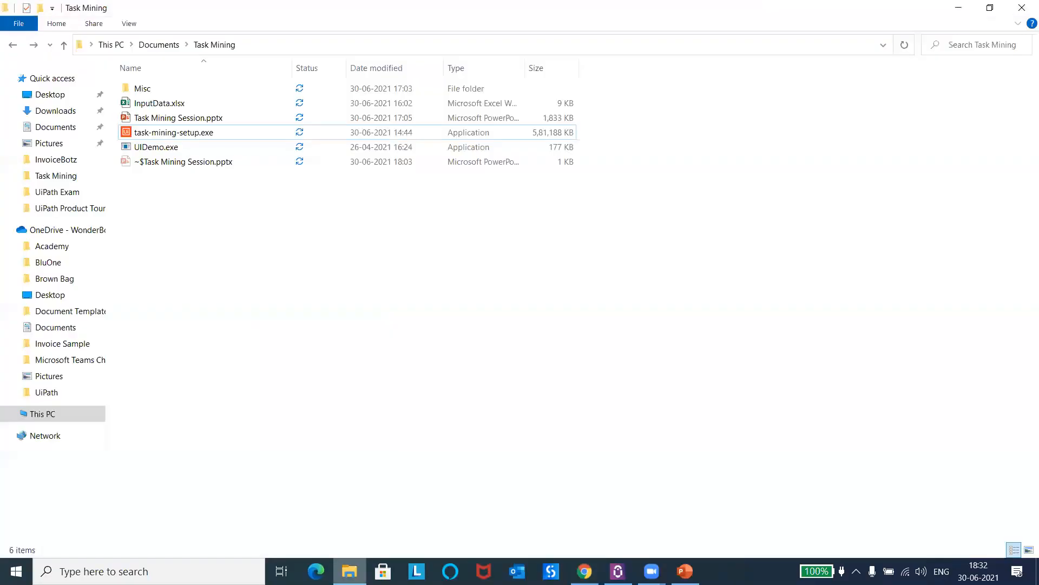
double_click(178, 147)
text(admin)
key(Tab)
text(password1)
click(214, 263)
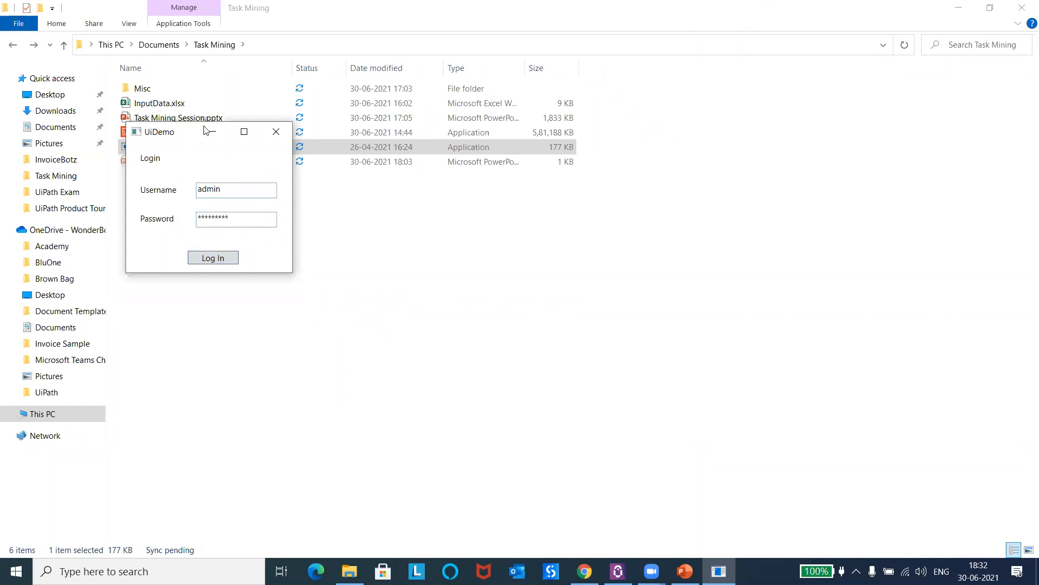
Step: Move the UiDemo login window clear of the file list, re-enter the account password and log in
drag(185, 132, 760, 86)
drag(816, 171, 719, 163)
text(********)
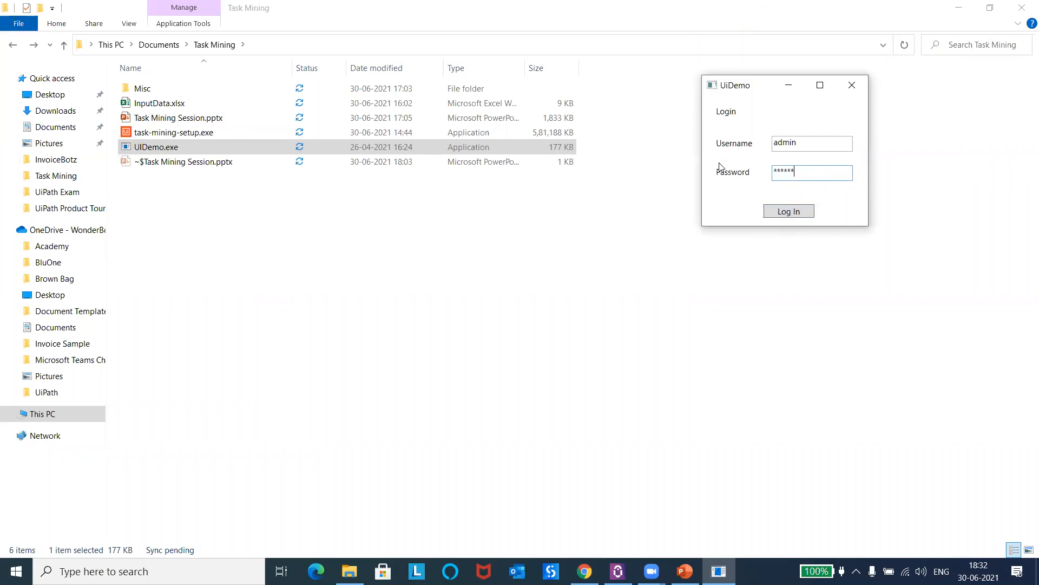
click(786, 210)
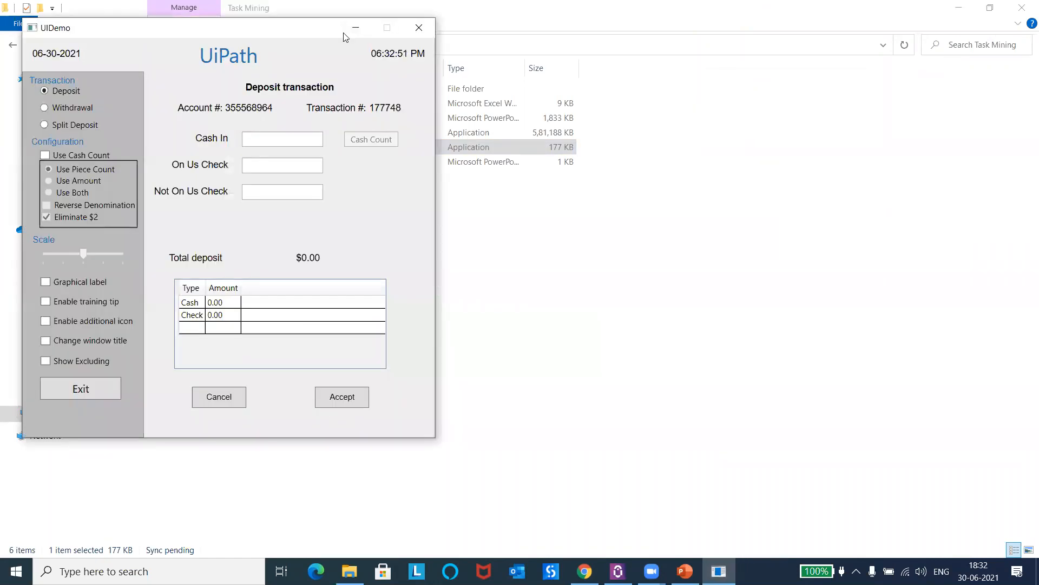
Step: Move the UIDemo window aside and go through its Cash In, On Us Check and Not On Us Check fields
drag(318, 34, 872, 53)
click(831, 157)
click(816, 185)
click(823, 211)
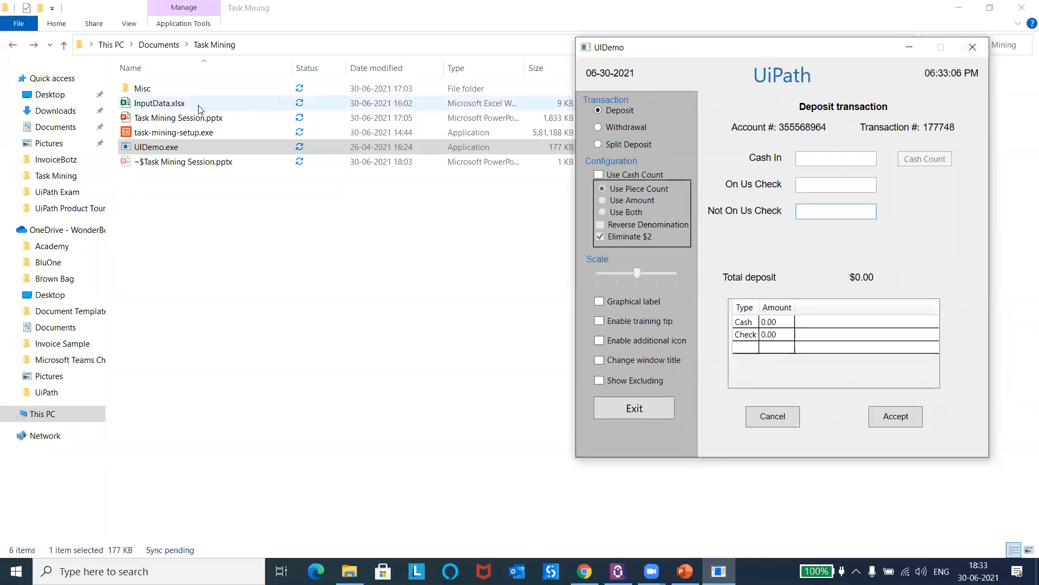
Step: Open InputData.xlsx from the Task Mining folder, review its deposit values and Status column, and minimize the open windows
click(176, 106)
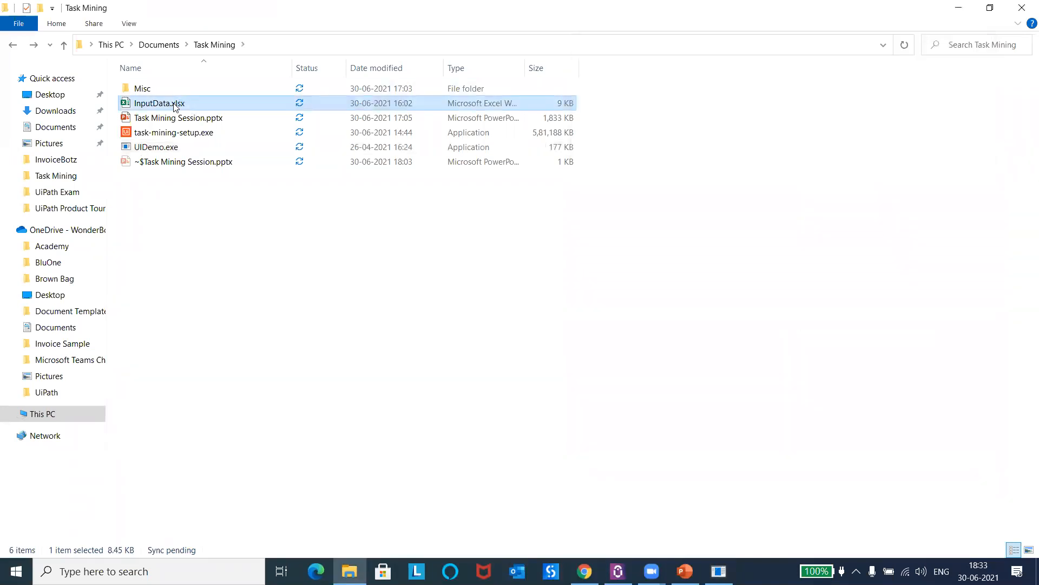
double_click(176, 106)
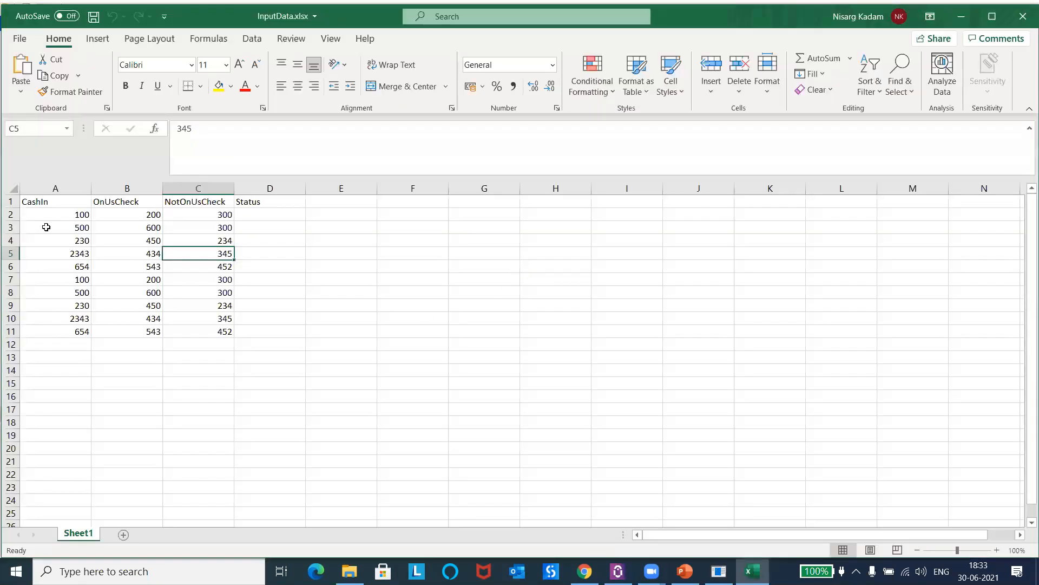
drag(46, 214, 223, 330)
click(270, 216)
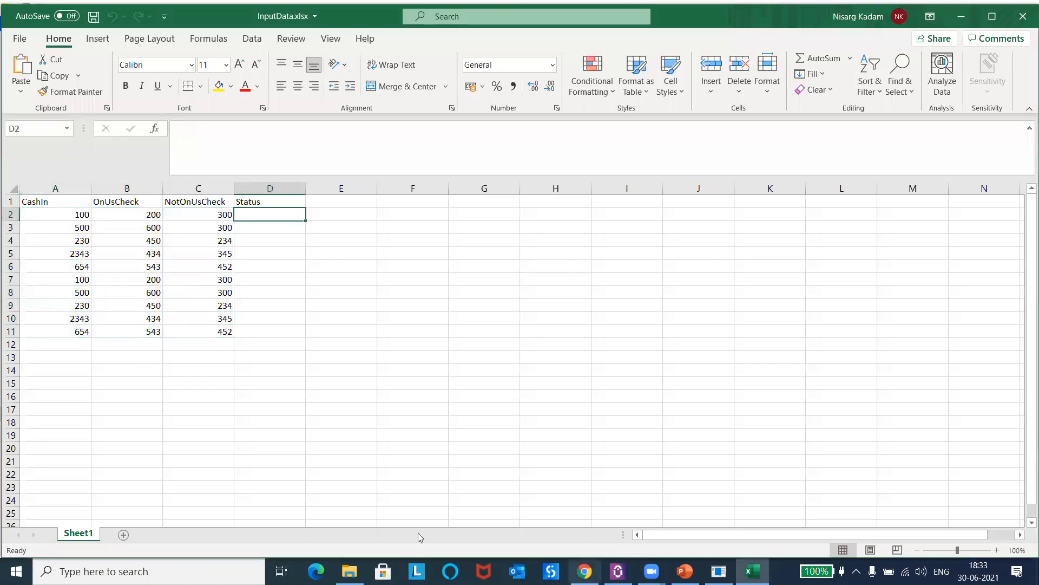
click(958, 16)
click(950, 13)
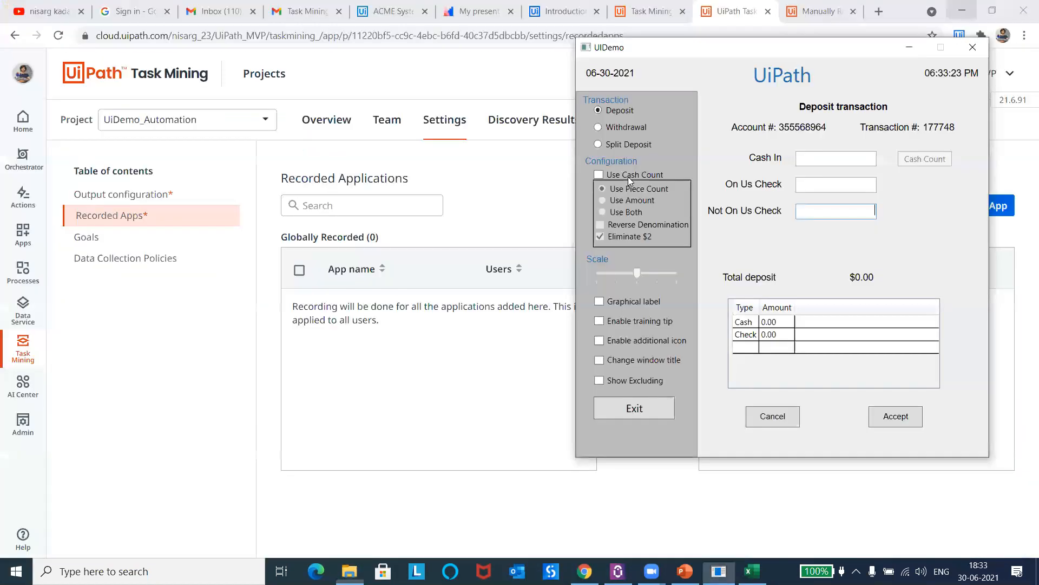
Step: Return to the Task Mining project page and add UiDemo.exe to the globally recorded applications
click(915, 49)
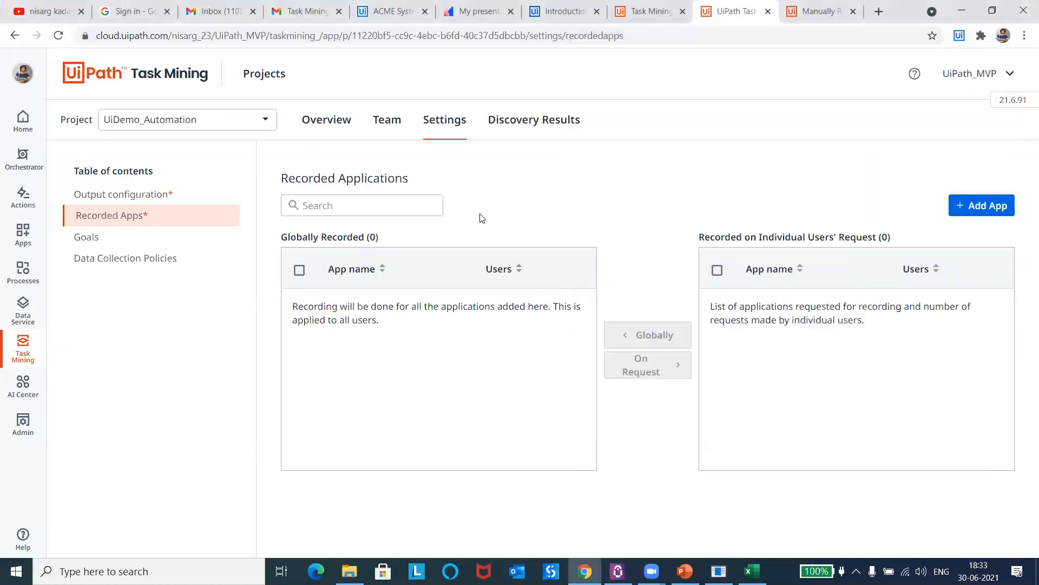
click(994, 207)
text(UiDemo.exe)
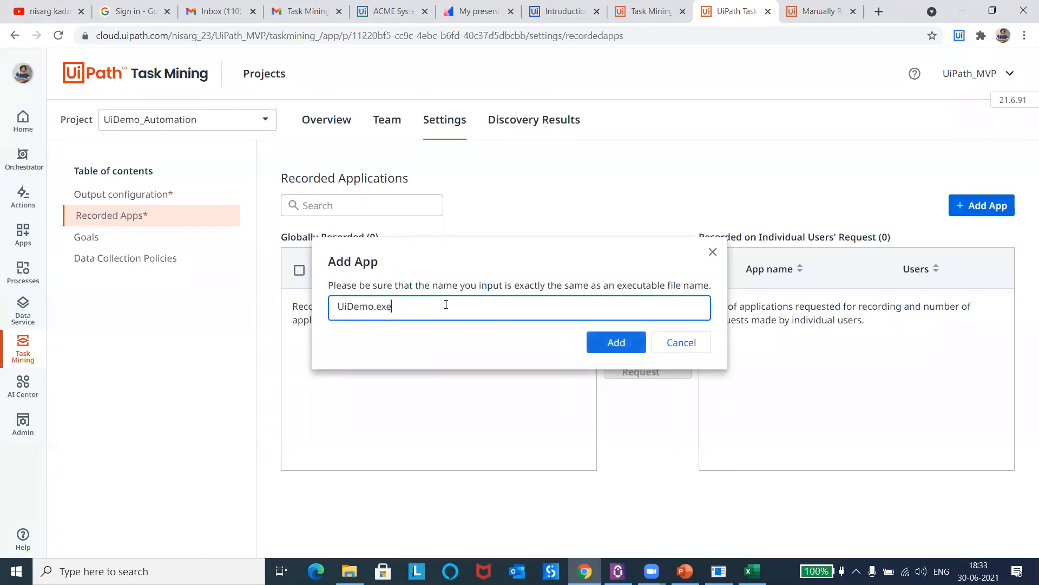
click(613, 346)
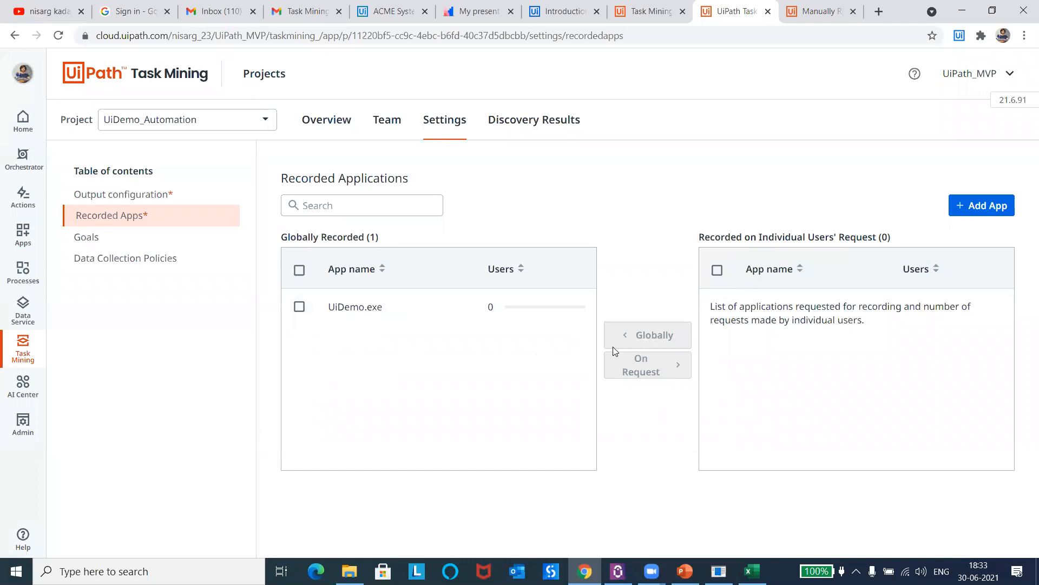
Step: Add Excel.exe to the globally recorded applications
click(962, 212)
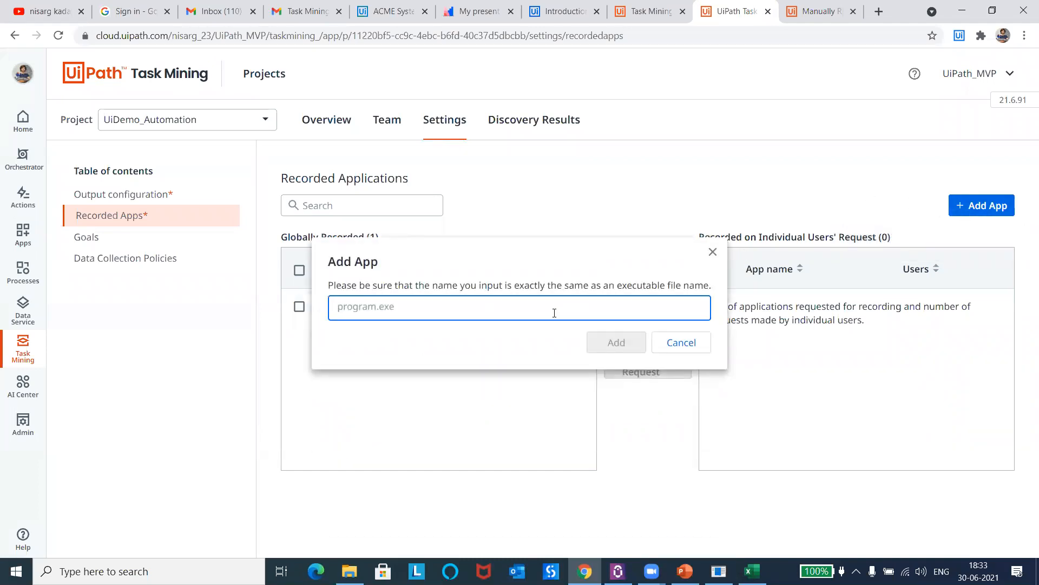
text(Excel.exe)
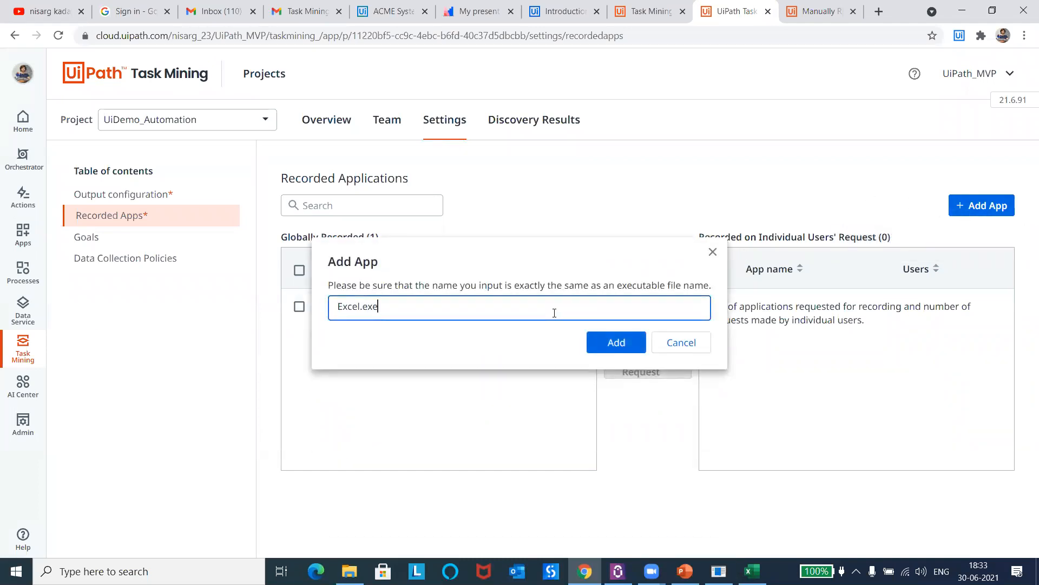
click(620, 342)
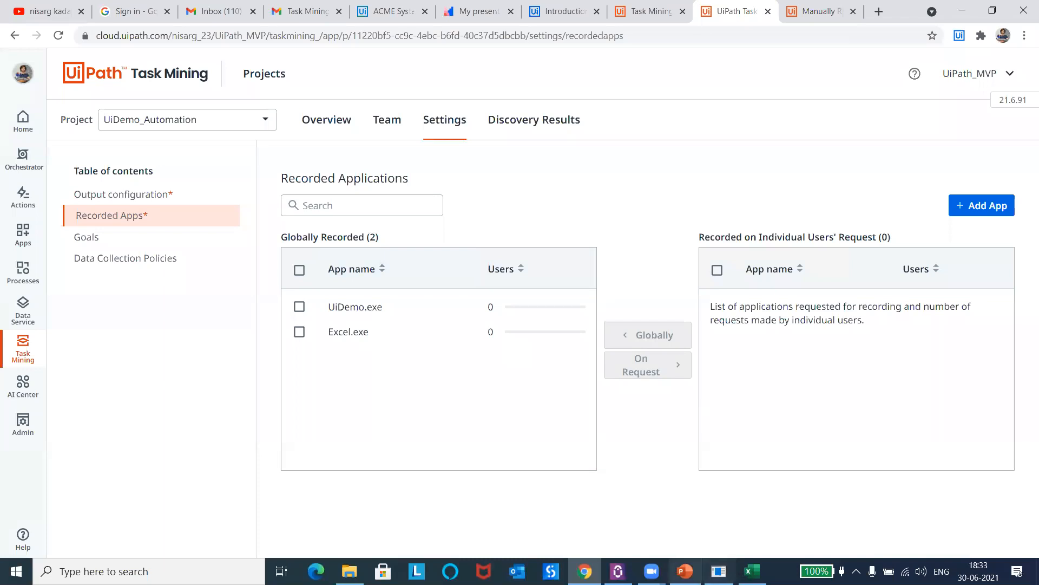
Step: Check the Recorded Apps list in the desktop recorder's settings for the globally added applications
click(856, 571)
click(842, 544)
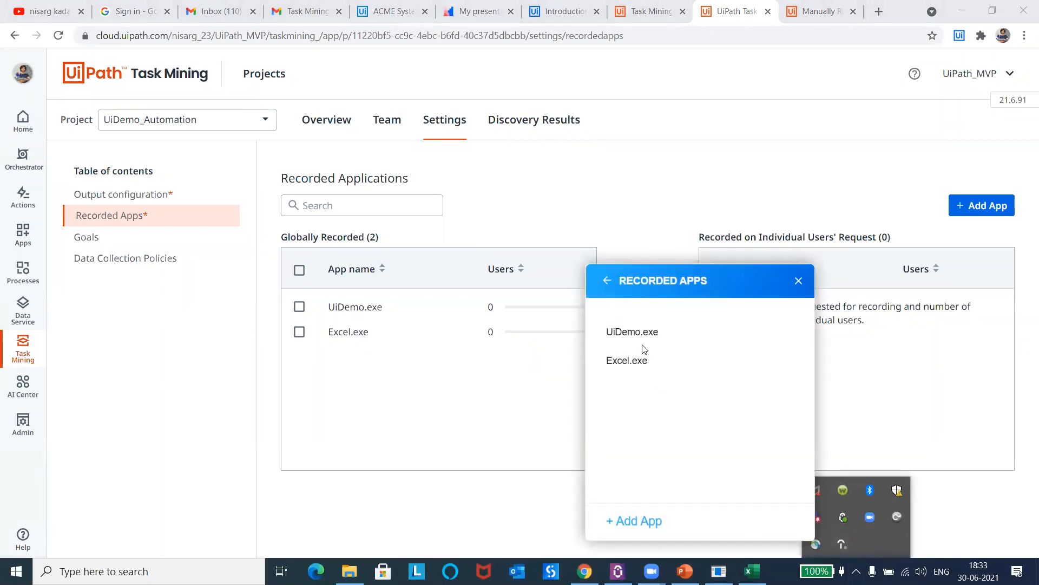
click(607, 281)
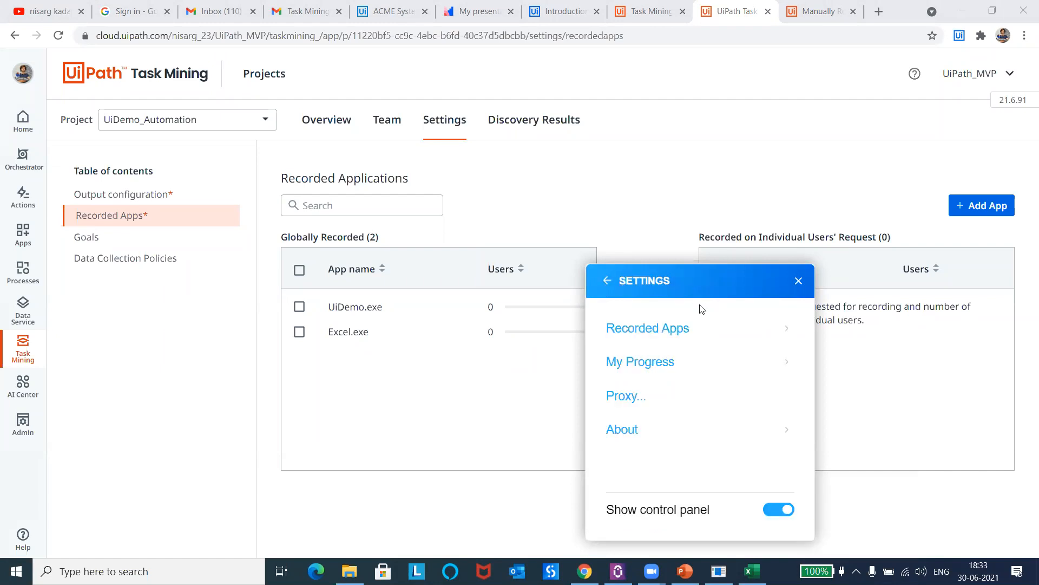
click(607, 280)
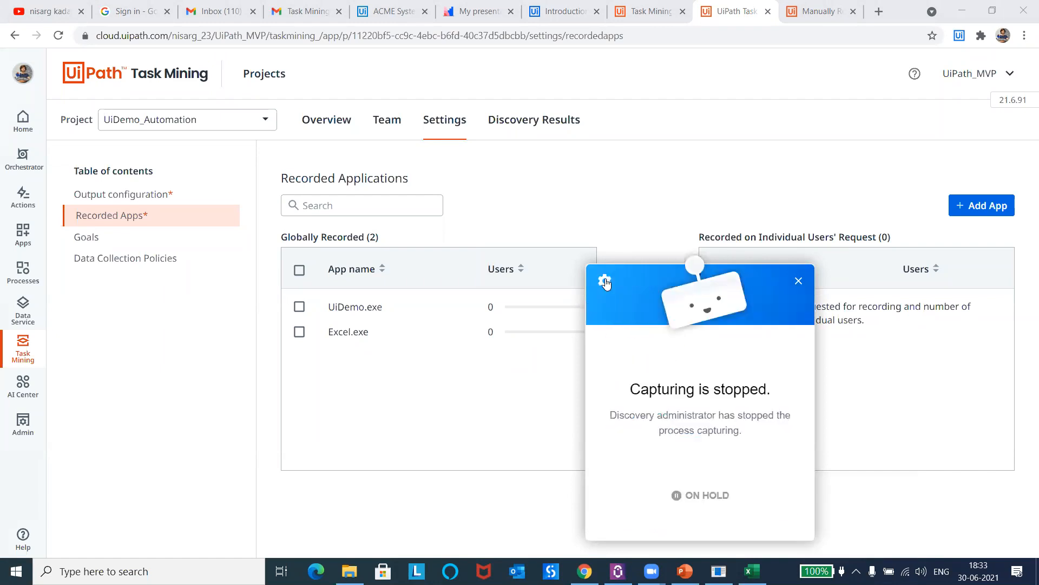
click(604, 288)
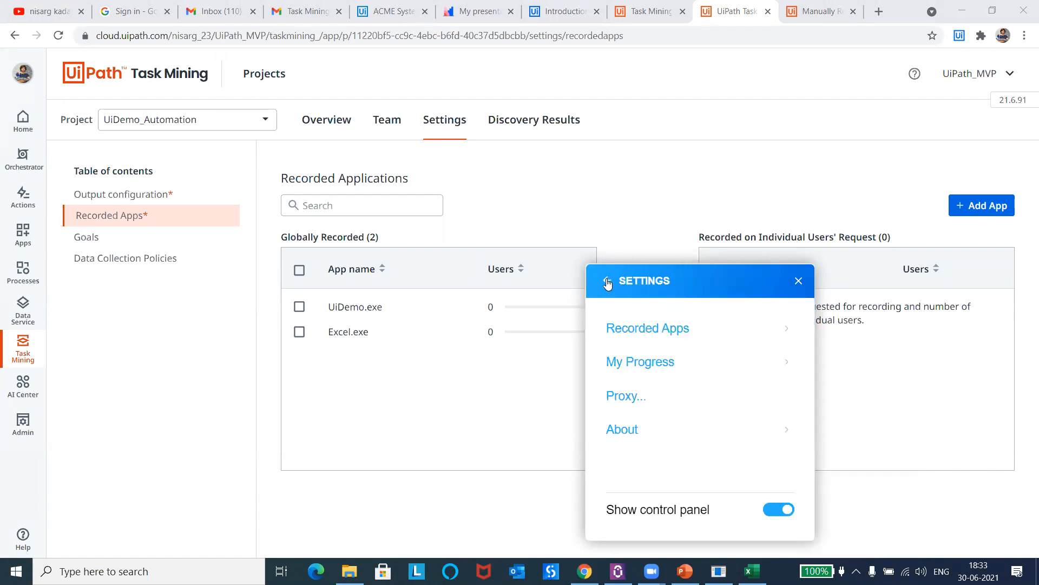
click(670, 331)
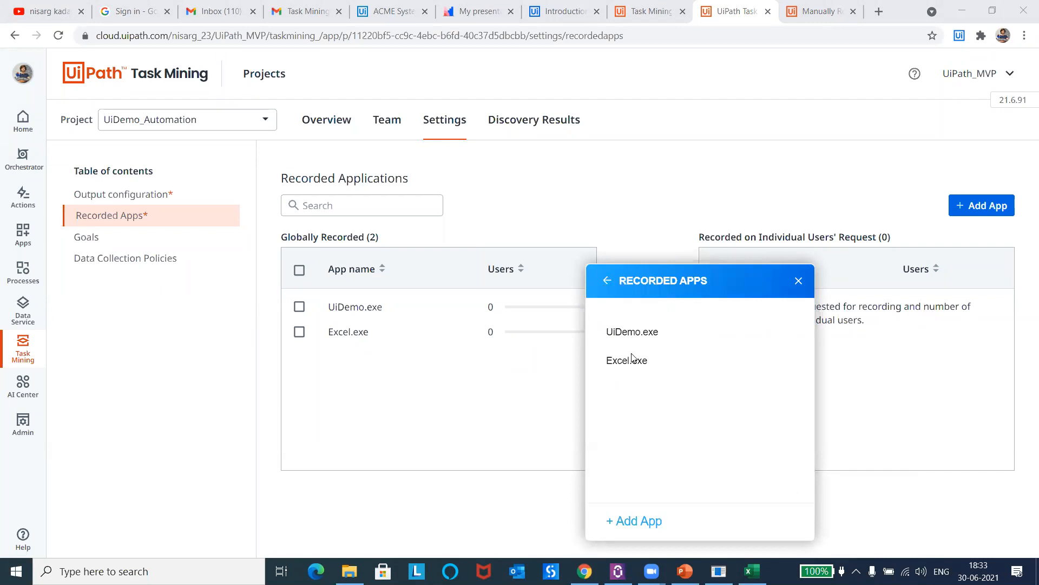
Step: Look at the recorder's option for adding an individual application, cancel the file selection and return to the project page
click(628, 520)
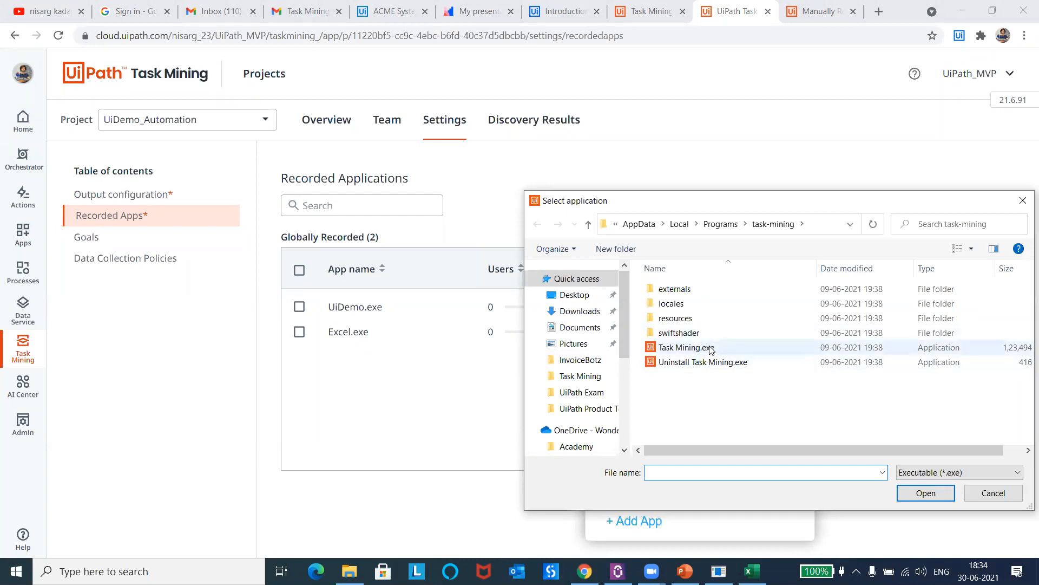
click(993, 492)
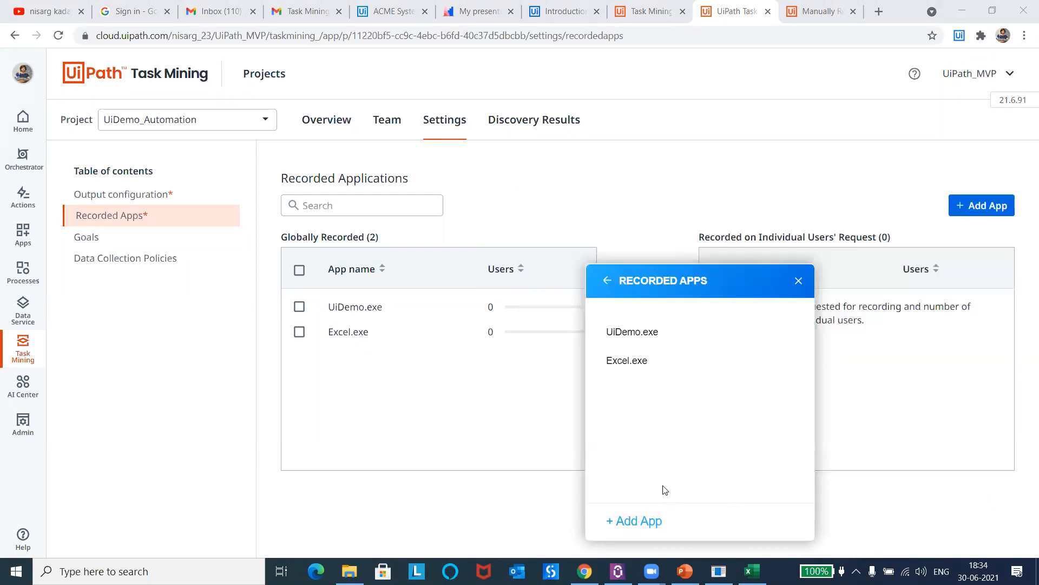
click(635, 523)
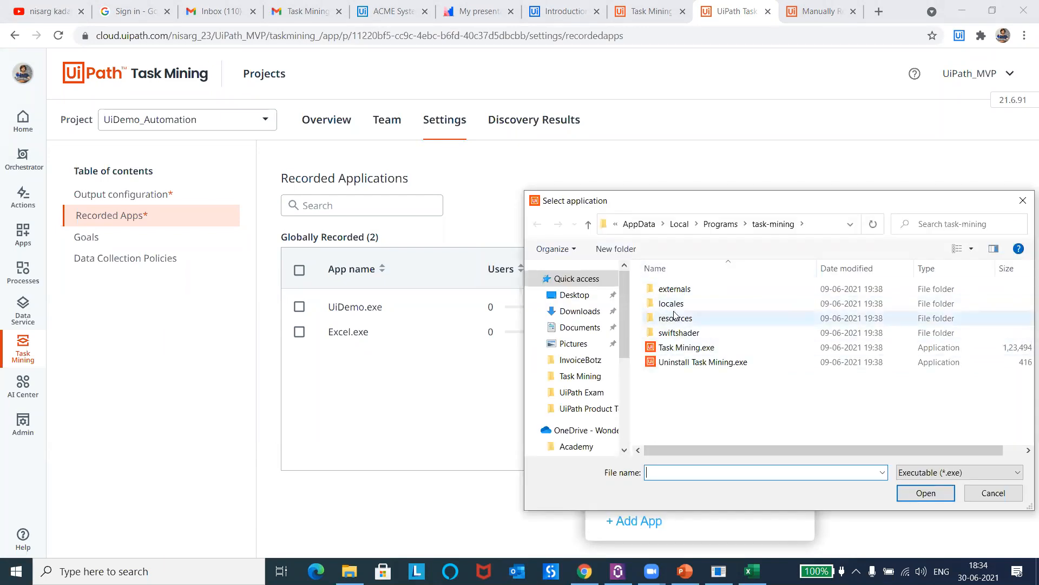
click(993, 493)
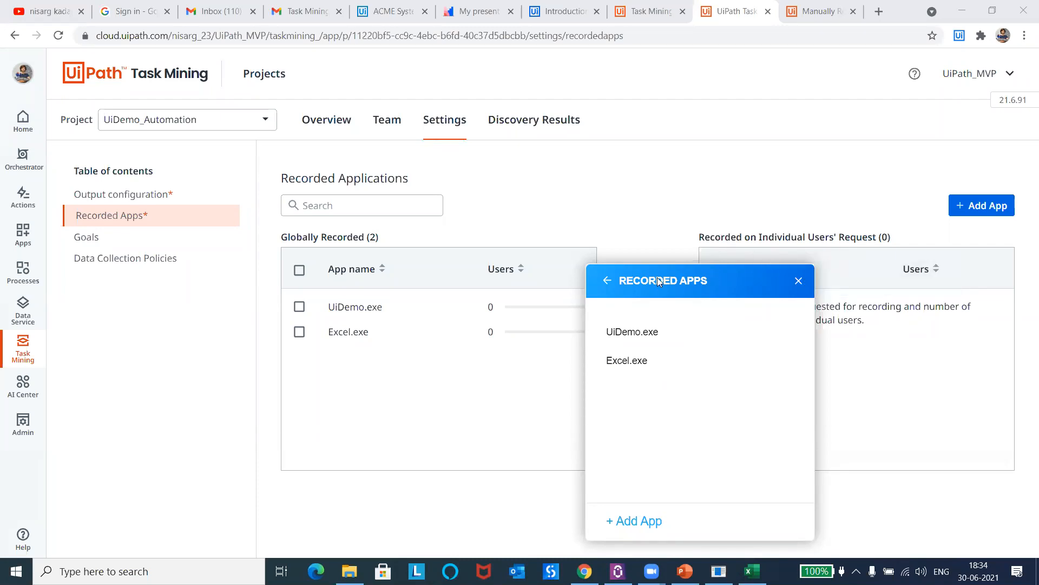
click(608, 281)
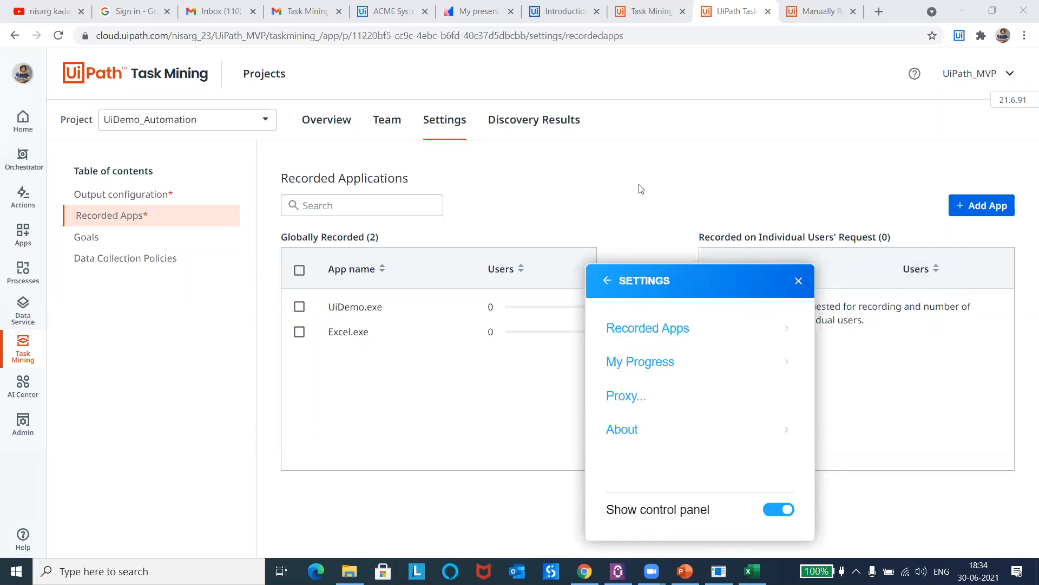
click(605, 280)
click(520, 170)
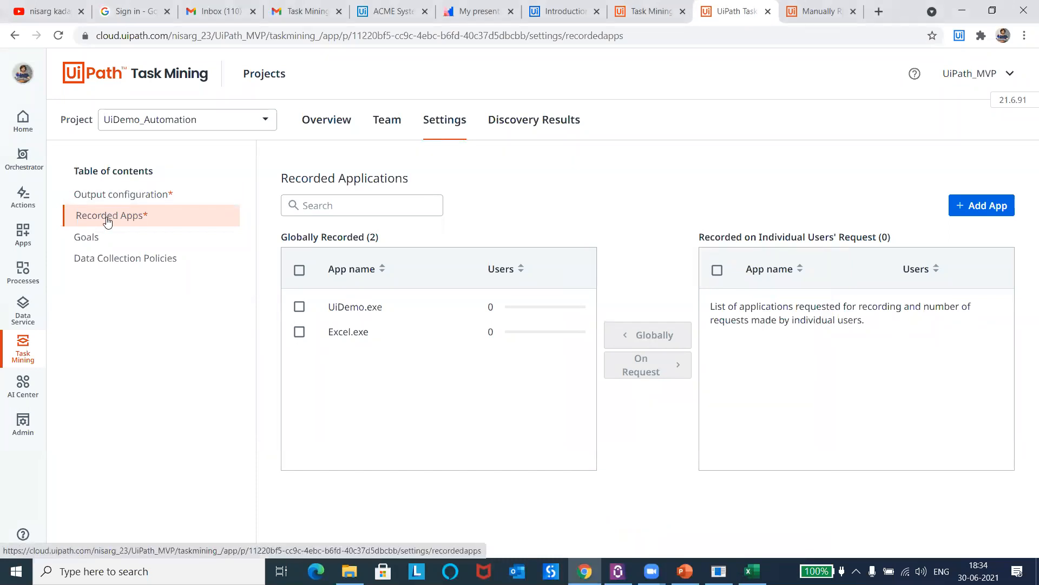
Step: Review the project and user Goals settings, including the action after a goal is achieved, and cancel editing
click(114, 240)
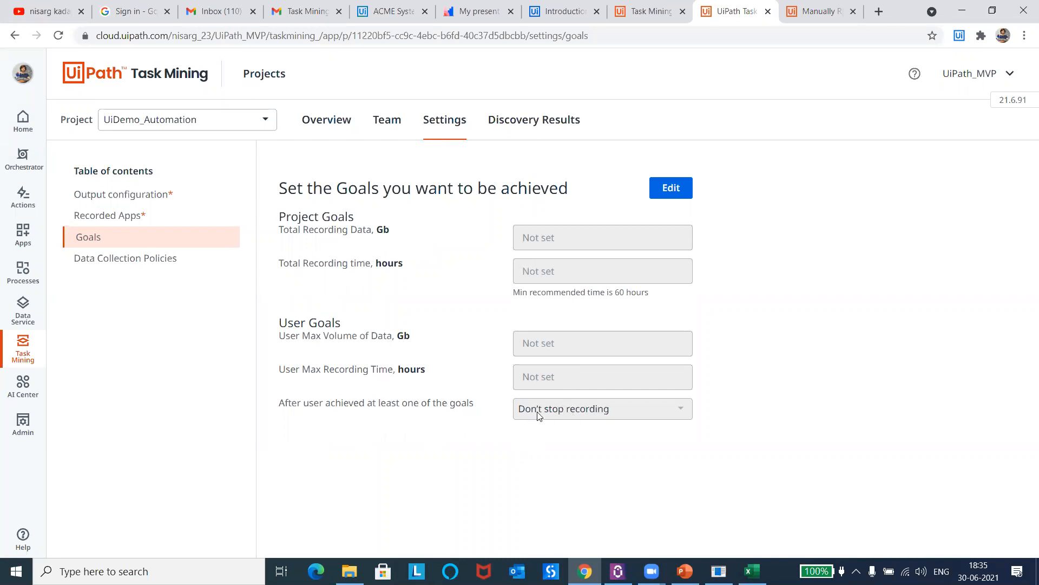
click(665, 194)
click(565, 416)
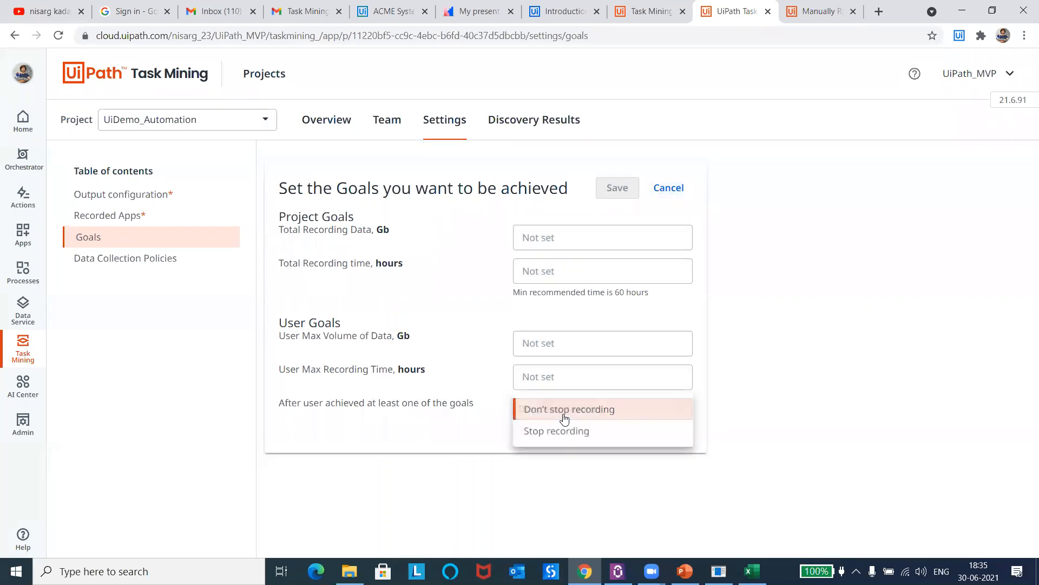
click(667, 189)
click(669, 189)
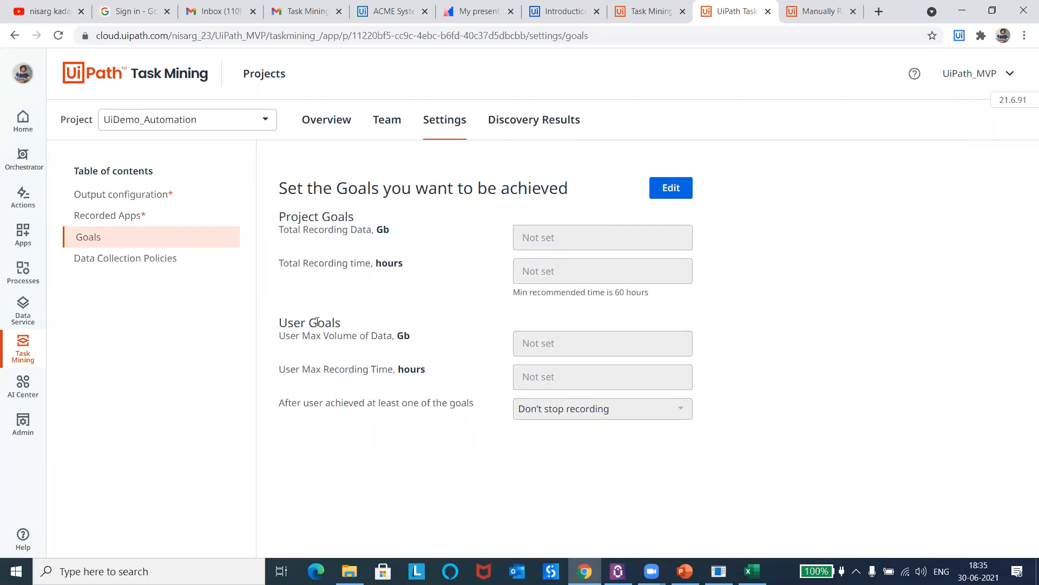
Step: Review the project's Data Collection Policies, output configuration, Discovery Results and Overview pages
click(124, 259)
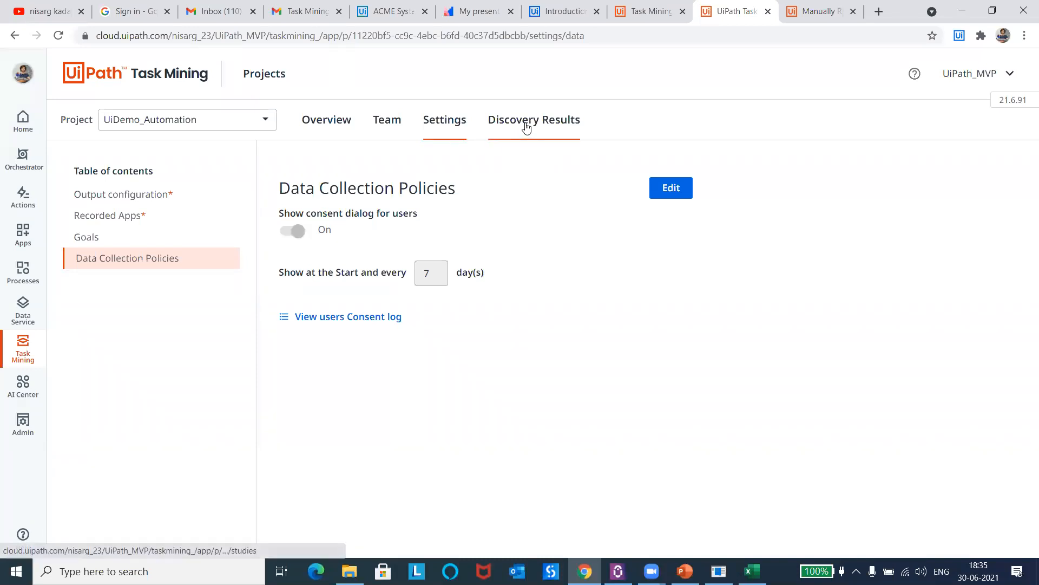
click(435, 131)
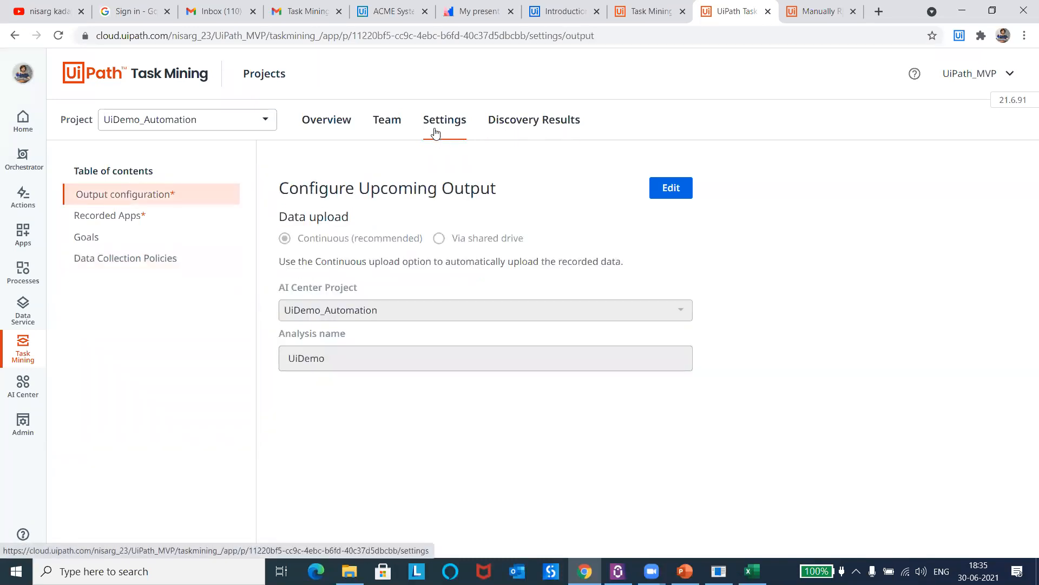
click(542, 126)
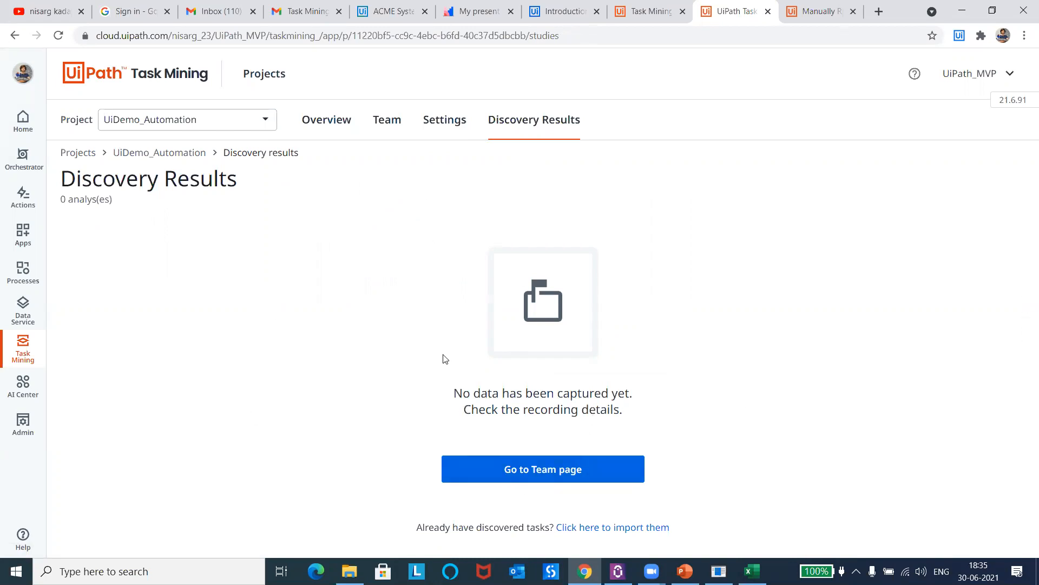
click(341, 126)
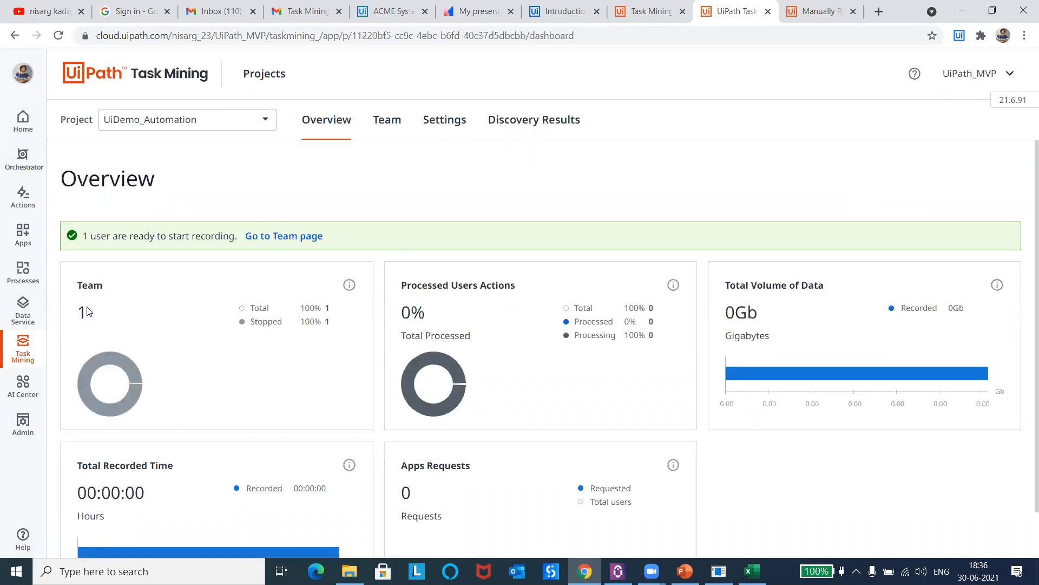
Step: Bring up UIDemo and the InputData workbook, check the recorder's capture status, and minimize the workbook
click(718, 571)
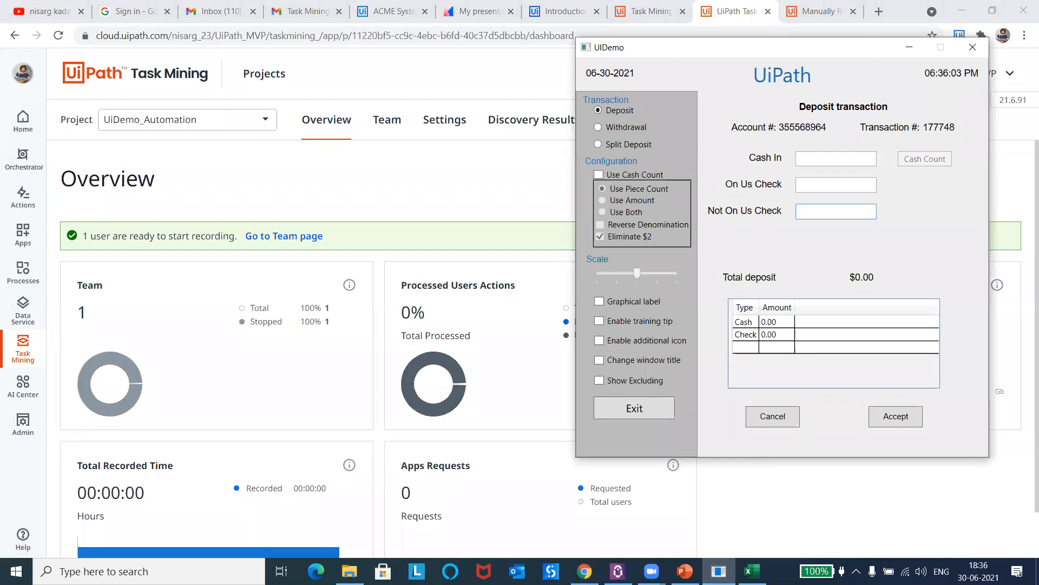
click(752, 571)
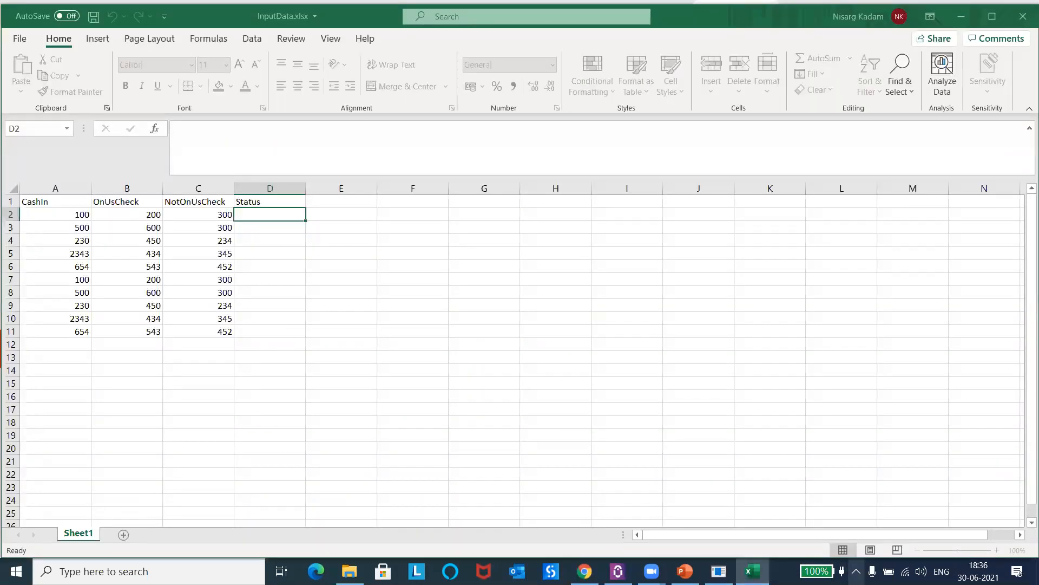
click(856, 571)
click(843, 544)
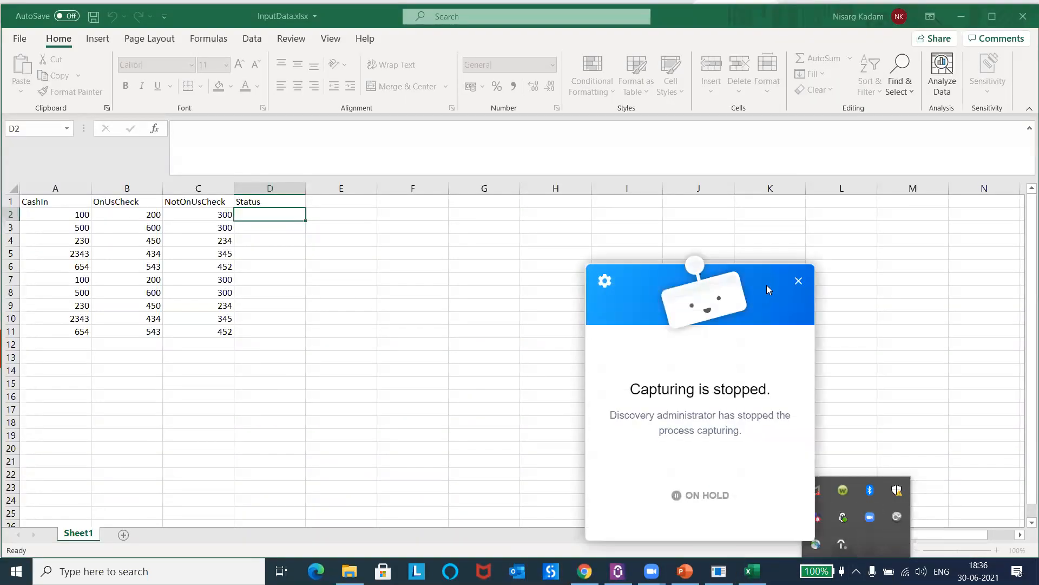
click(968, 19)
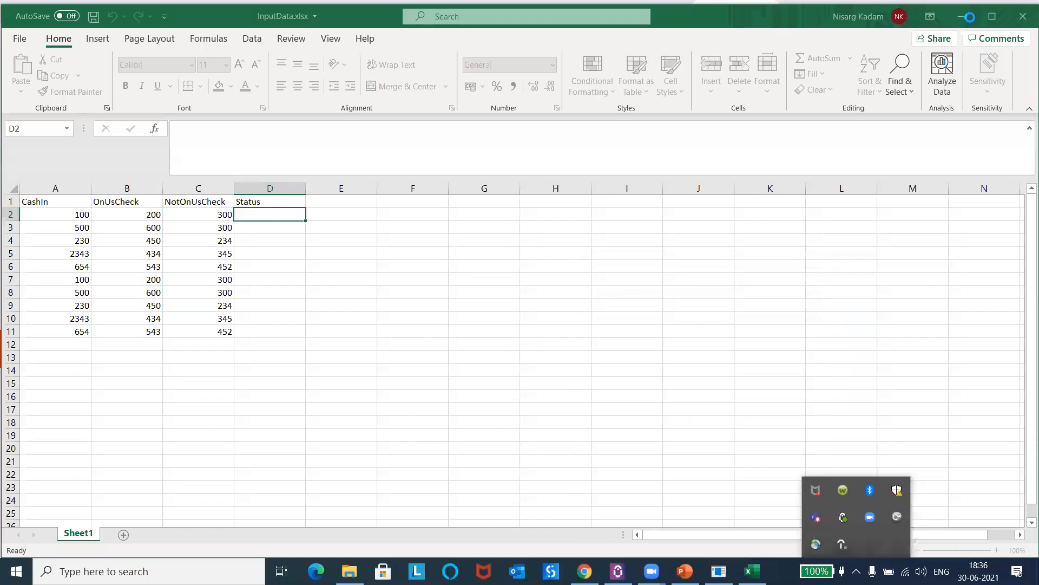
Step: Start recording for the user on the project's Team page and accept the consent for capturing
click(963, 17)
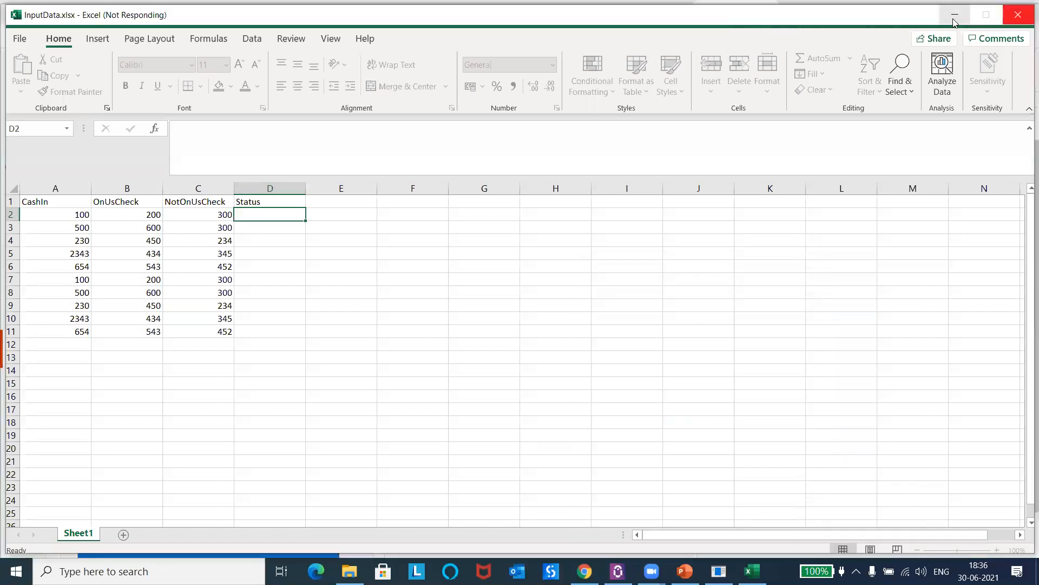
click(954, 23)
click(914, 48)
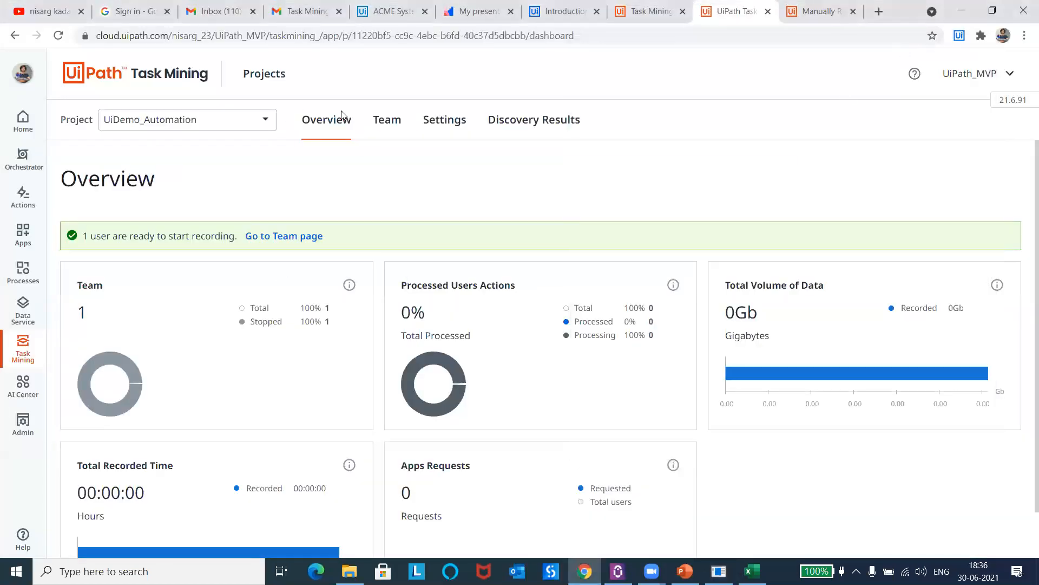
click(386, 121)
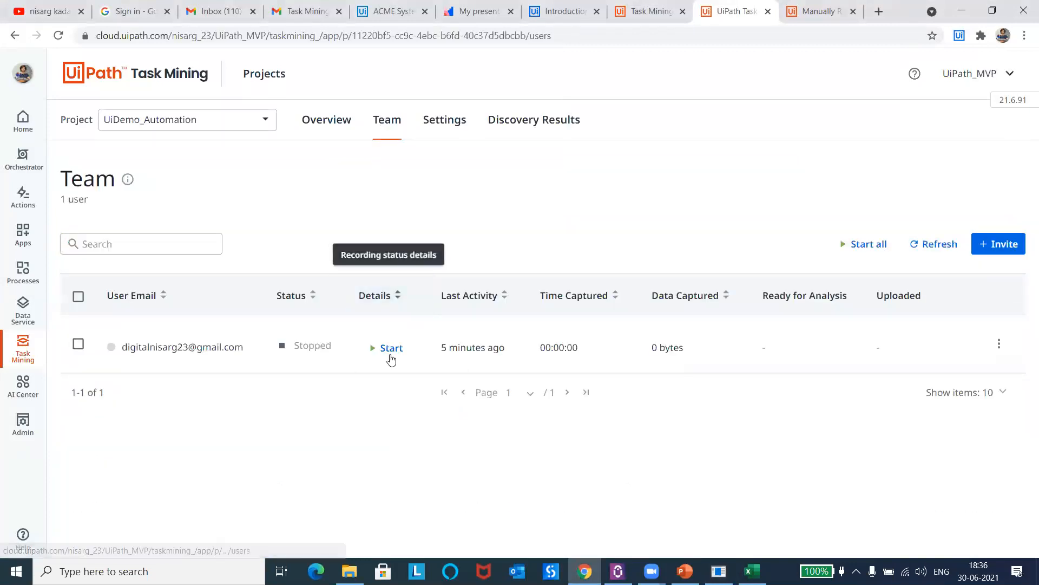
click(385, 349)
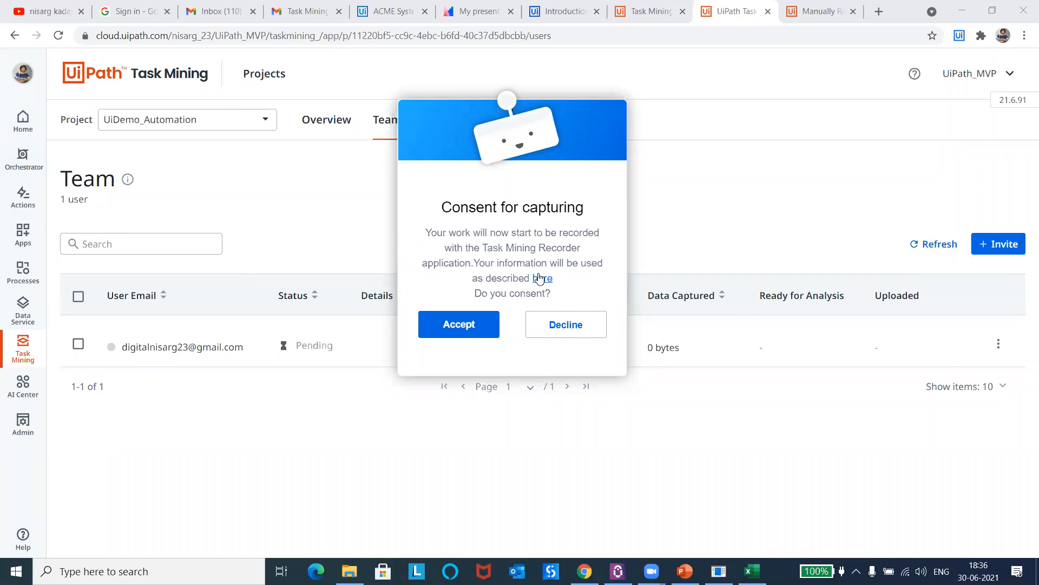
click(458, 325)
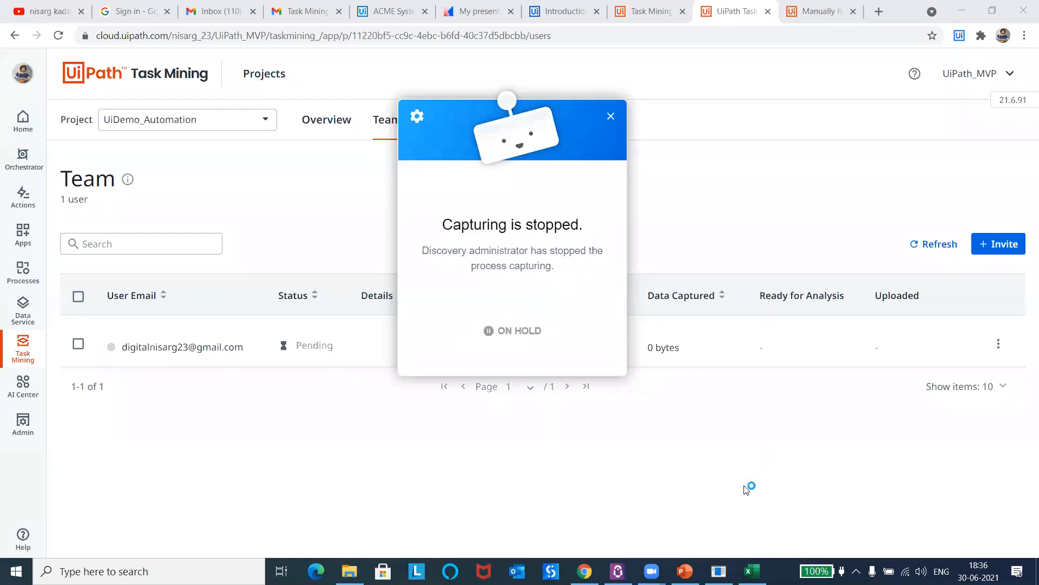
Step: Bring up the InputData workbook and UIDemo, move the UIDemo window clear of the data columns and activate its Cash In field
click(751, 571)
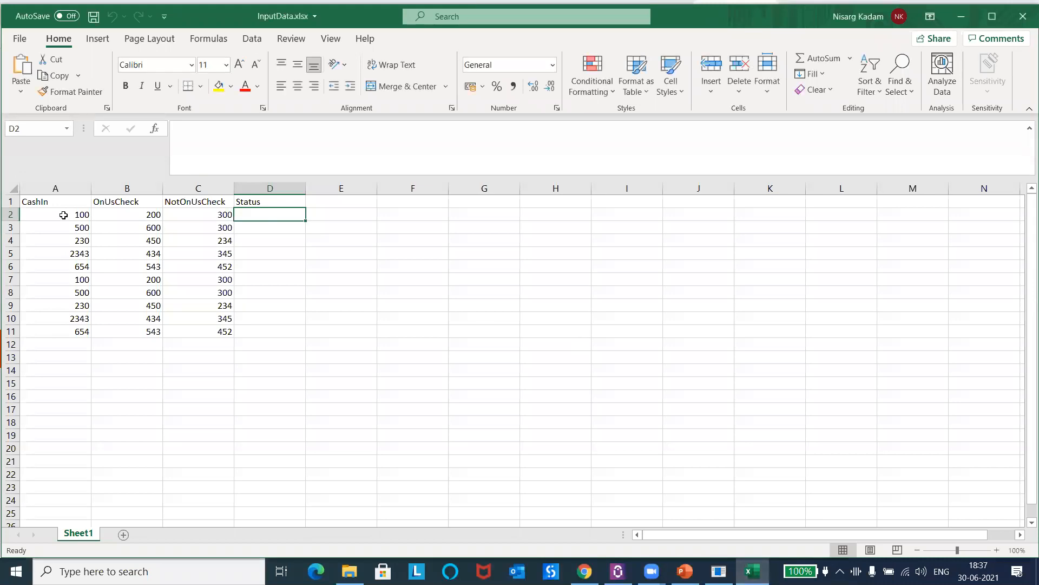
click(718, 571)
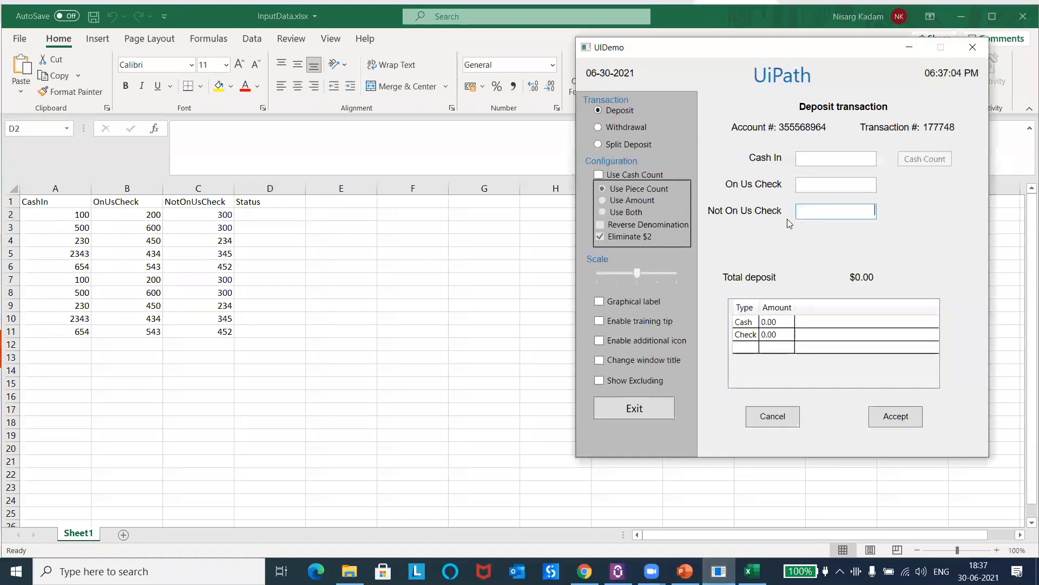
drag(710, 40, 596, 24)
click(734, 145)
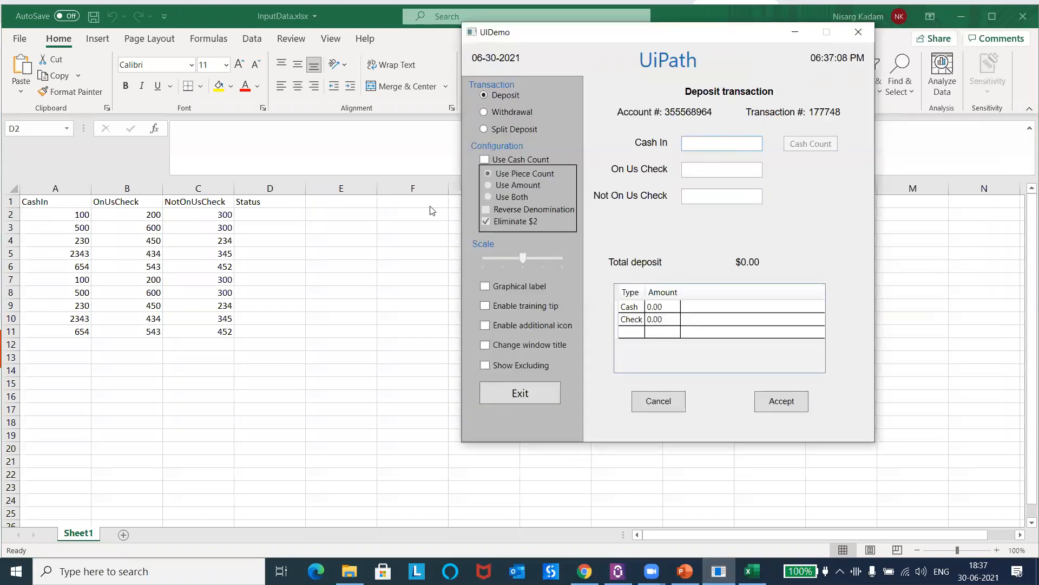
Step: Copy row 2's CashIn 100 and OnUsCheck 200 from the workbook into UIDemo's Cash In and On Us Check fields
click(56, 214)
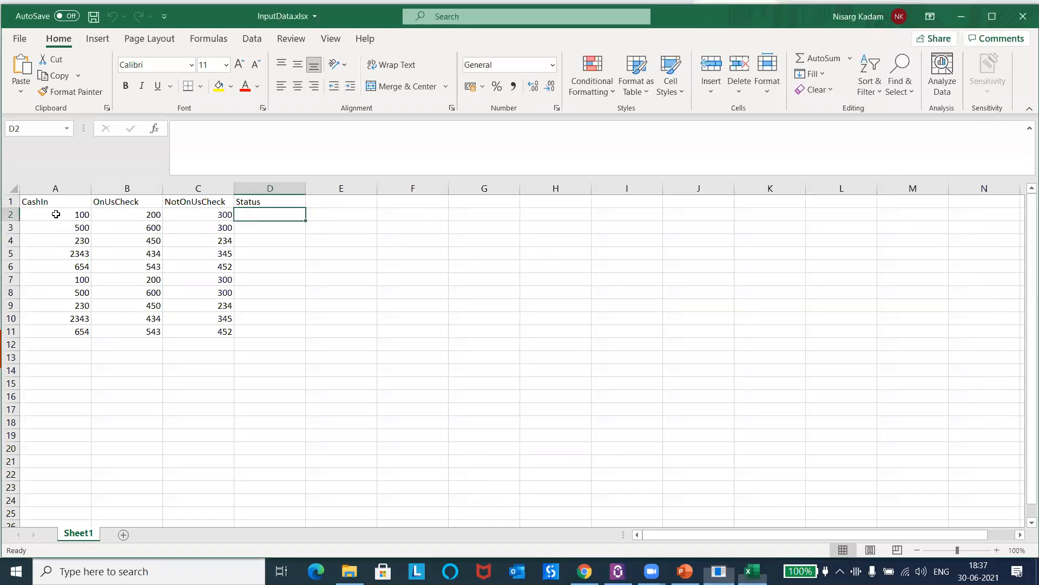
click(39, 213)
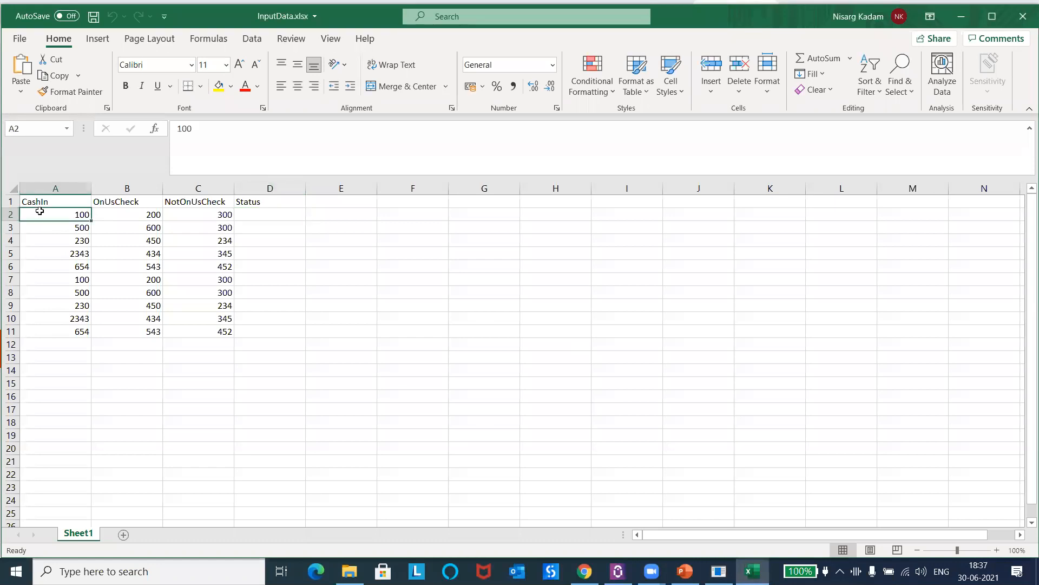
key(ctrl+c)
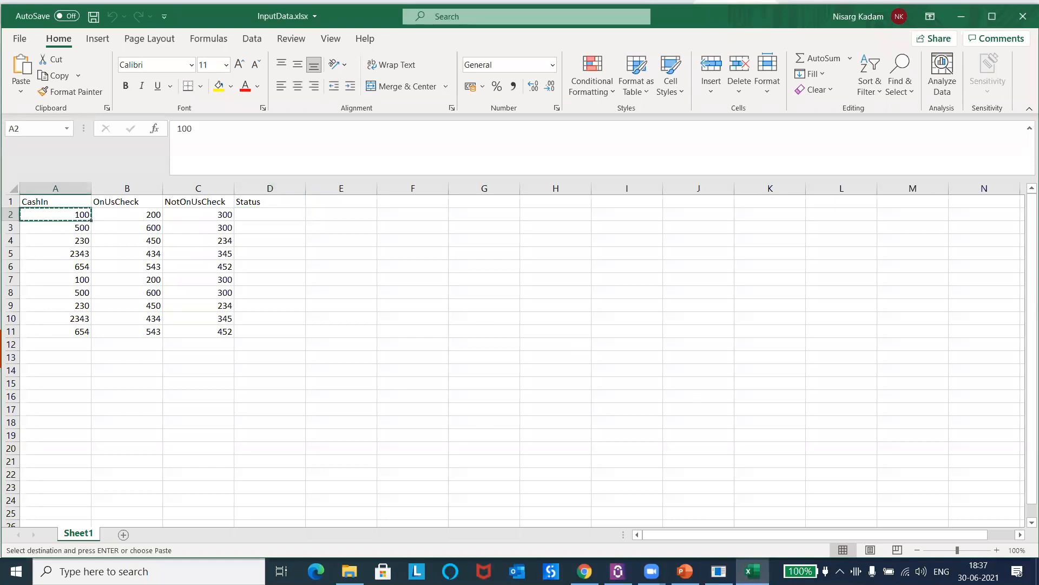
click(719, 571)
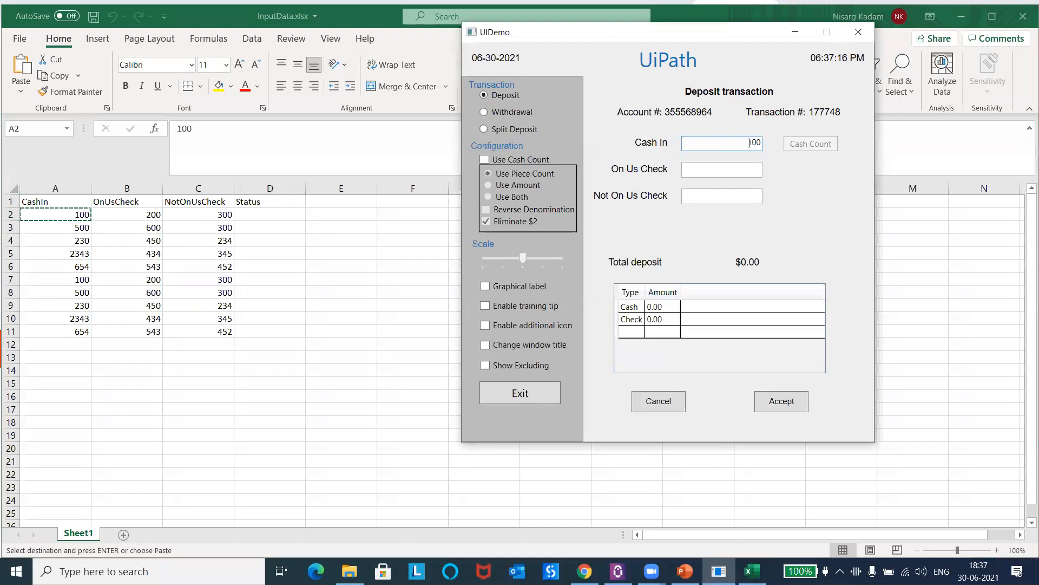
click(129, 215)
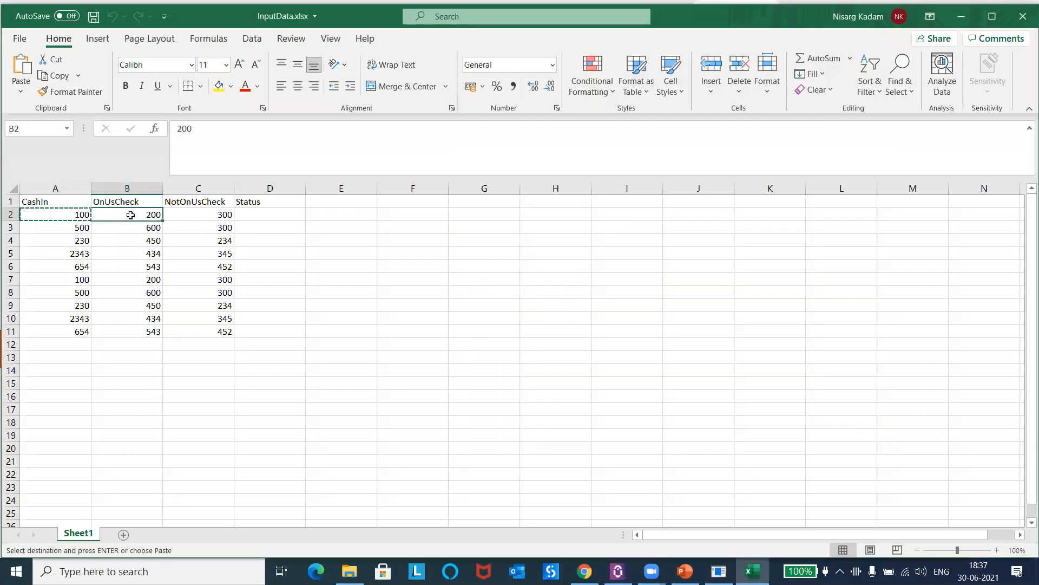
key(ctrl+c)
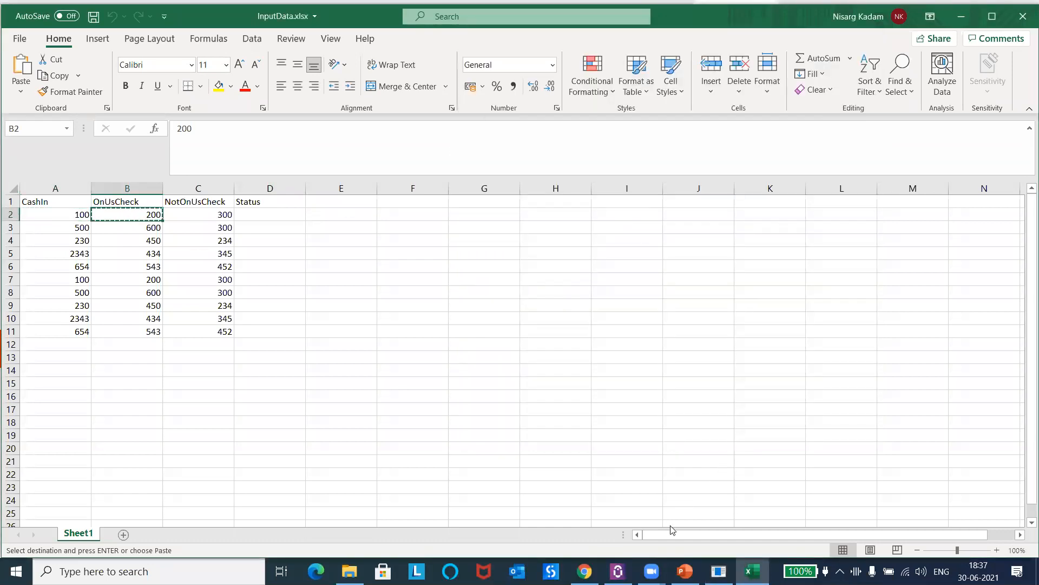
click(719, 571)
click(731, 172)
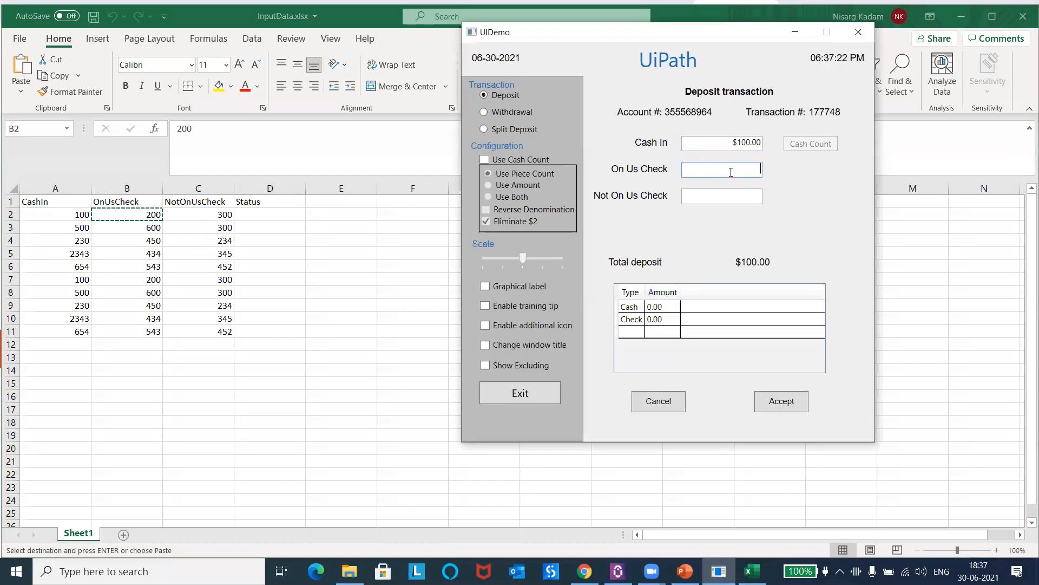
Step: Copy row 2's NotOnUsCheck value 300 into UIDemo's Not On Us Check field
click(209, 213)
key(ctrl+c)
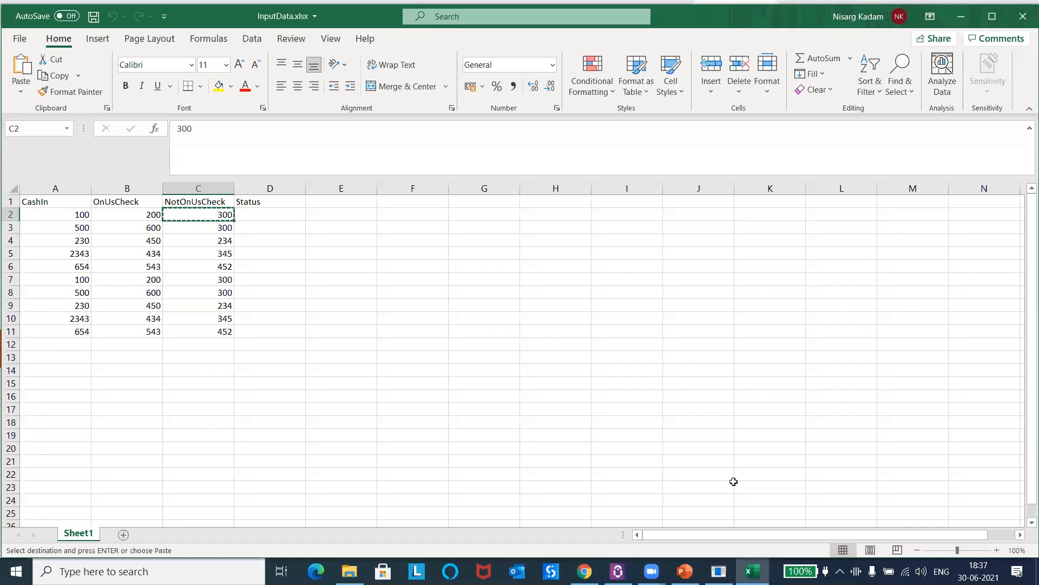
click(719, 571)
click(732, 195)
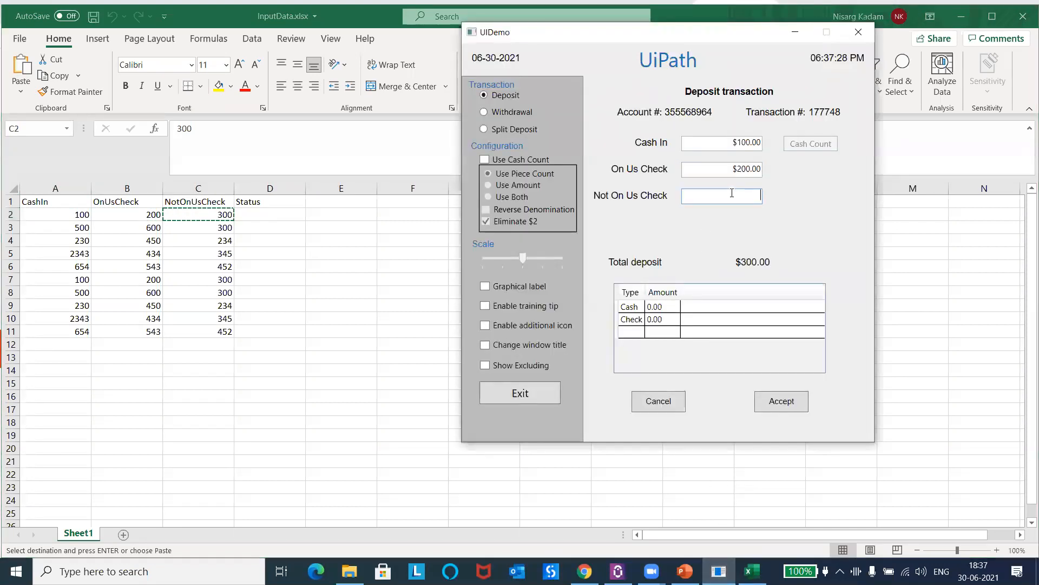
Step: Accept the row 2 deposit transaction and enter Completed as its Status in cell D2
click(792, 404)
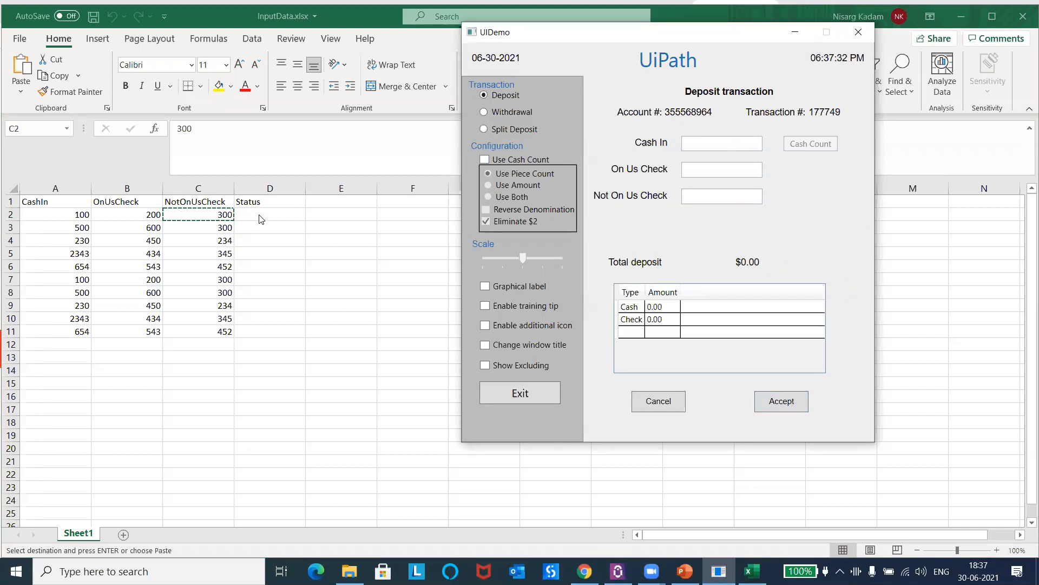
click(263, 214)
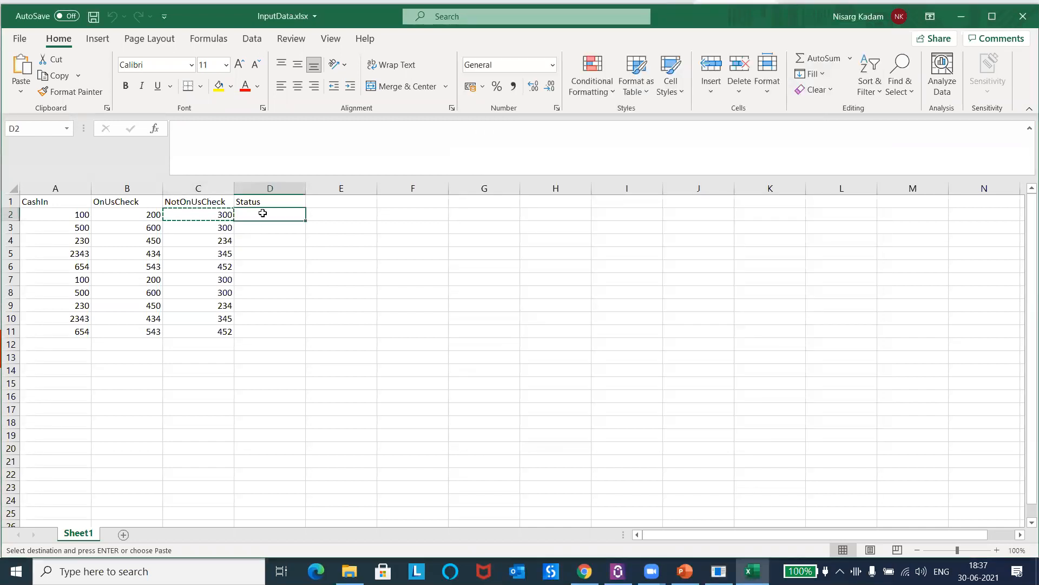
text(Completed)
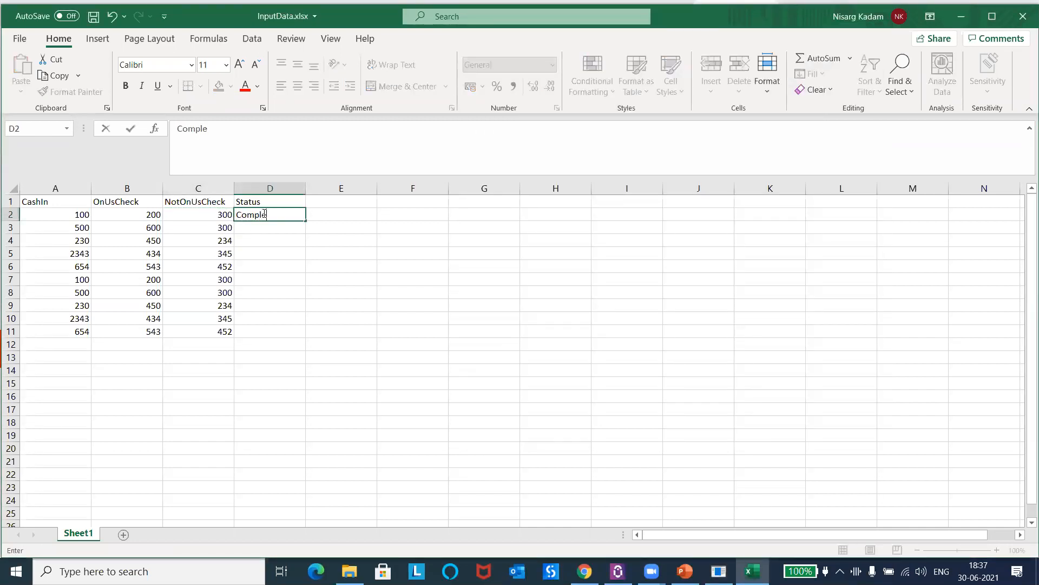
Step: Copy row 3's CashIn 500 and OnUsCheck 600 into UIDemo's Cash In and On Us Check fields
click(72, 227)
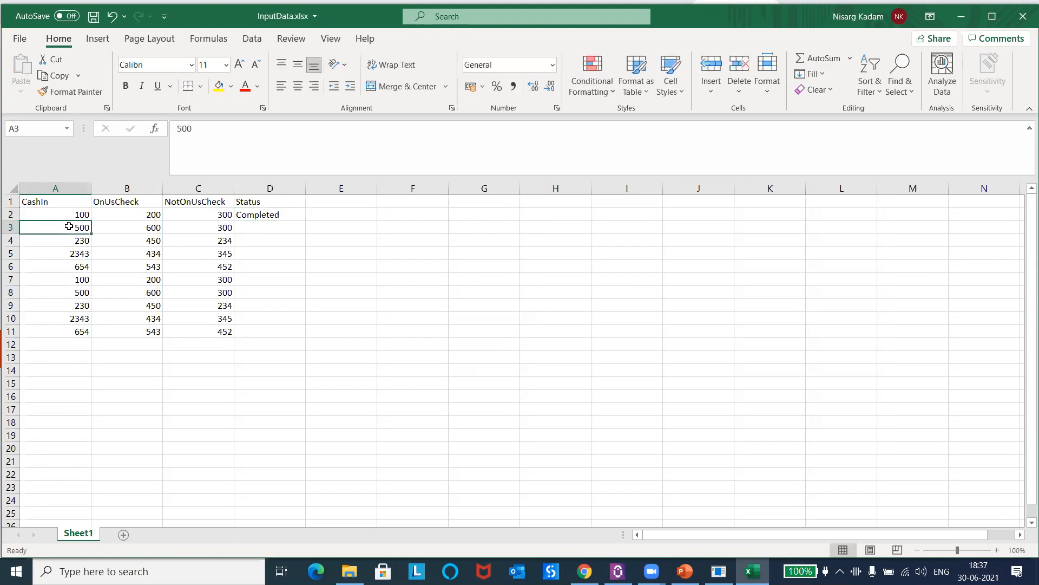
key(ctrl+c)
click(719, 571)
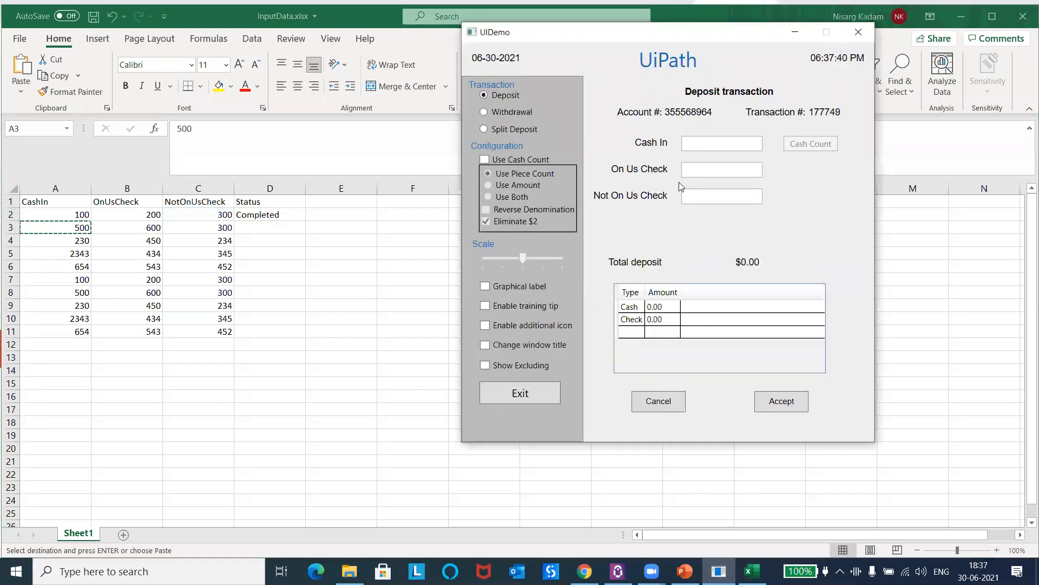
key(ctrl+v)
click(132, 228)
key(ctrl+c)
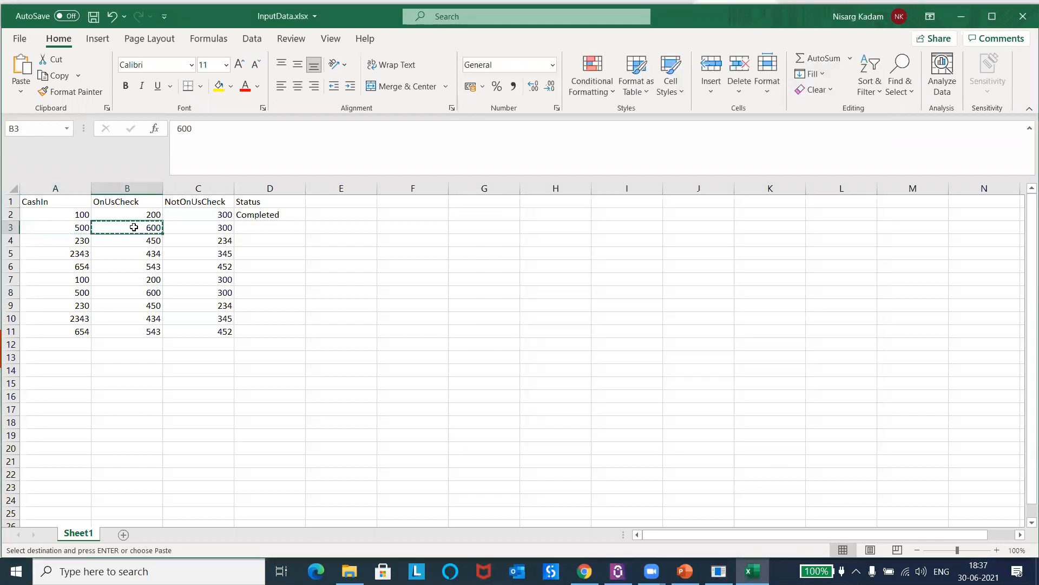
click(719, 571)
click(747, 168)
key(ctrl+v)
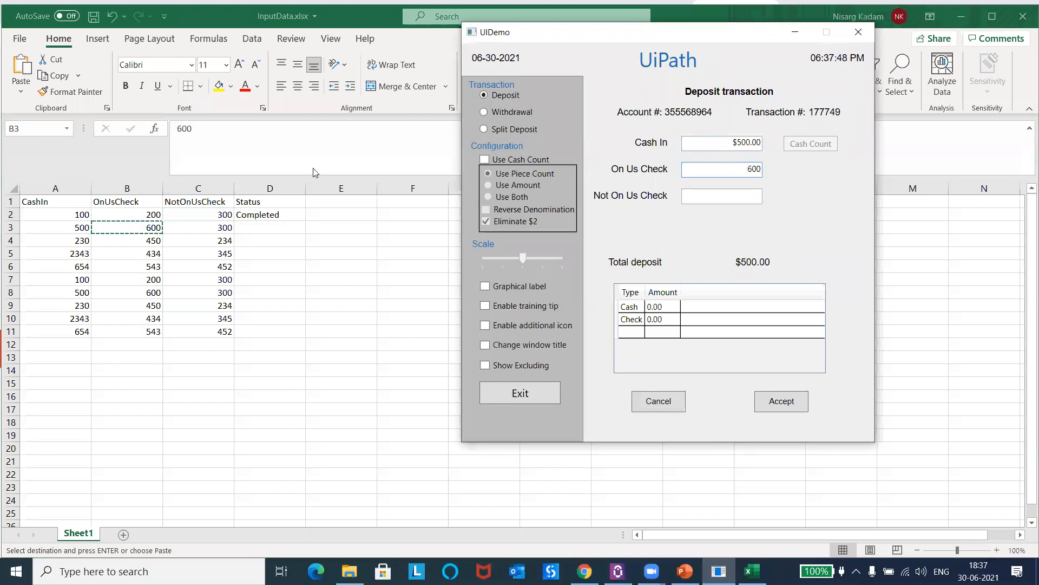
Step: Copy row 3's NotOnUsCheck value 300 into UIDemo's Not On Us Check field
click(198, 228)
key(ctrl+c)
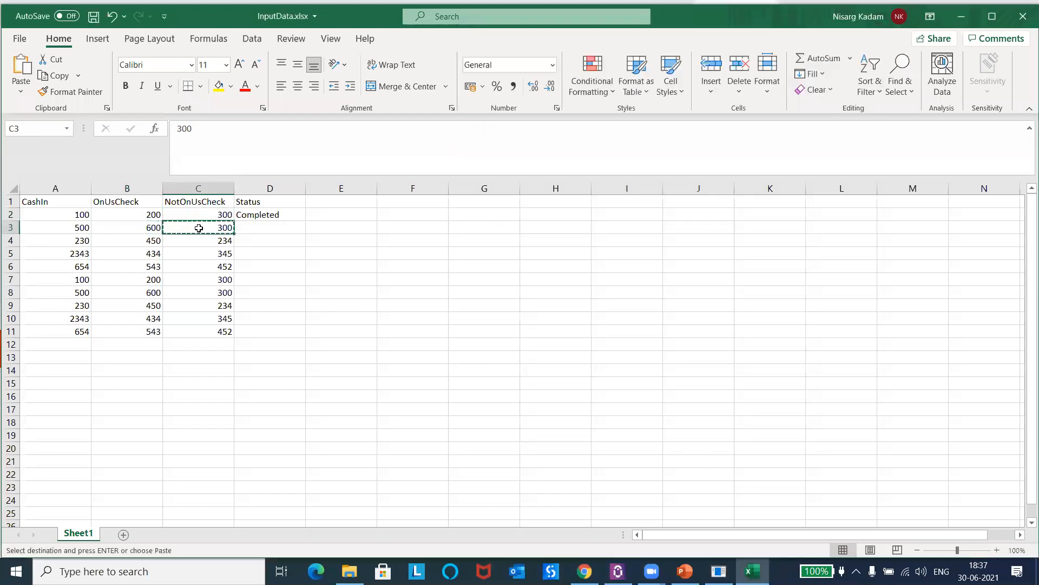
click(718, 571)
click(736, 197)
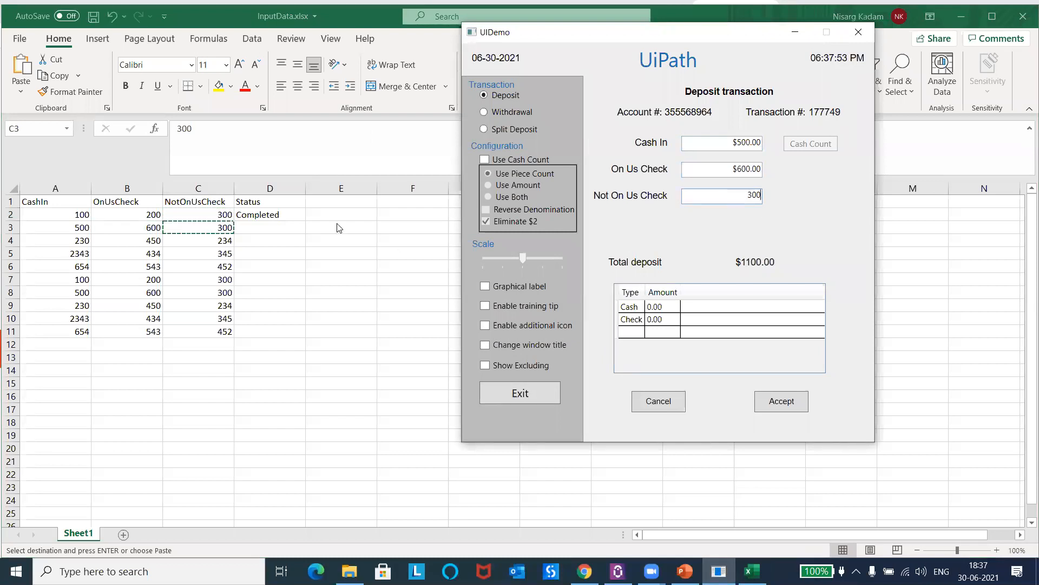
Step: Enter Completed as the Status of row 3 in cell D3
double_click(260, 228)
click(261, 227)
text(Completed)
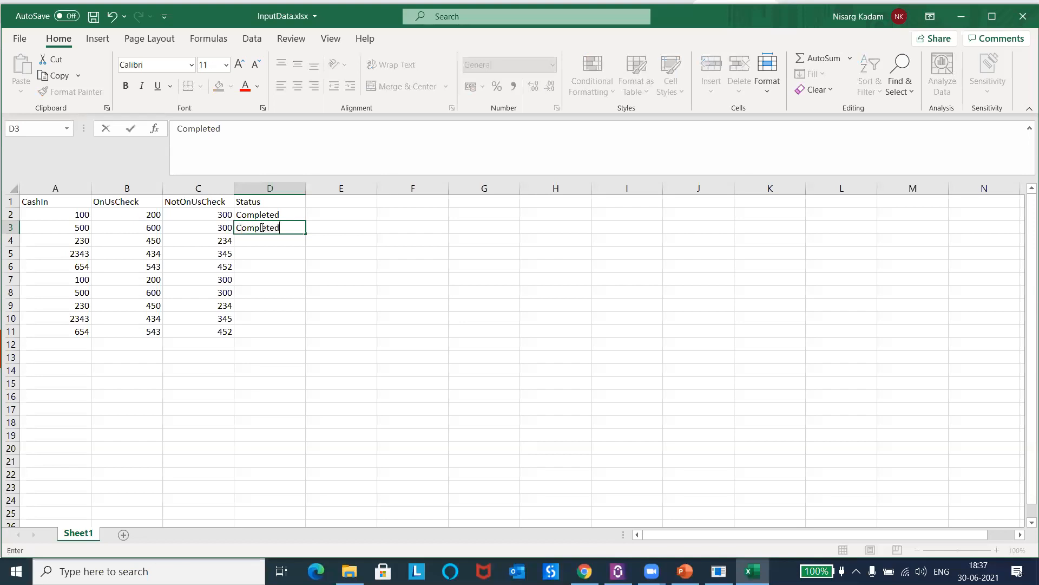
key(Return)
Step: Copy row 4's CashIn 230, accept the pending row 3 deposit in UIDemo, and paste 230 into the Cash In field
click(61, 240)
key(ctrl+c)
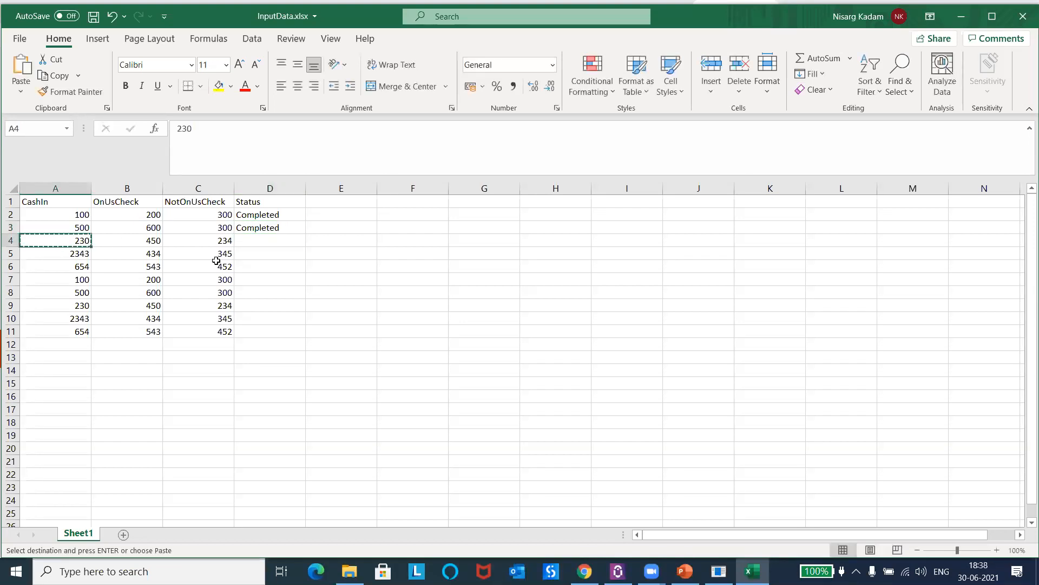
key(alt+Tab)
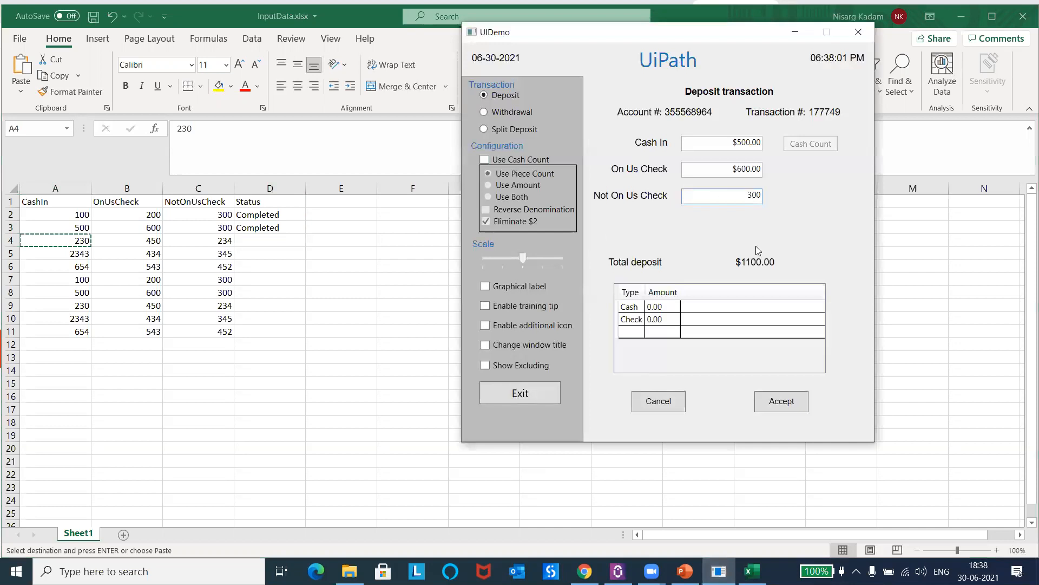
click(786, 400)
click(734, 144)
key(ctrl+v)
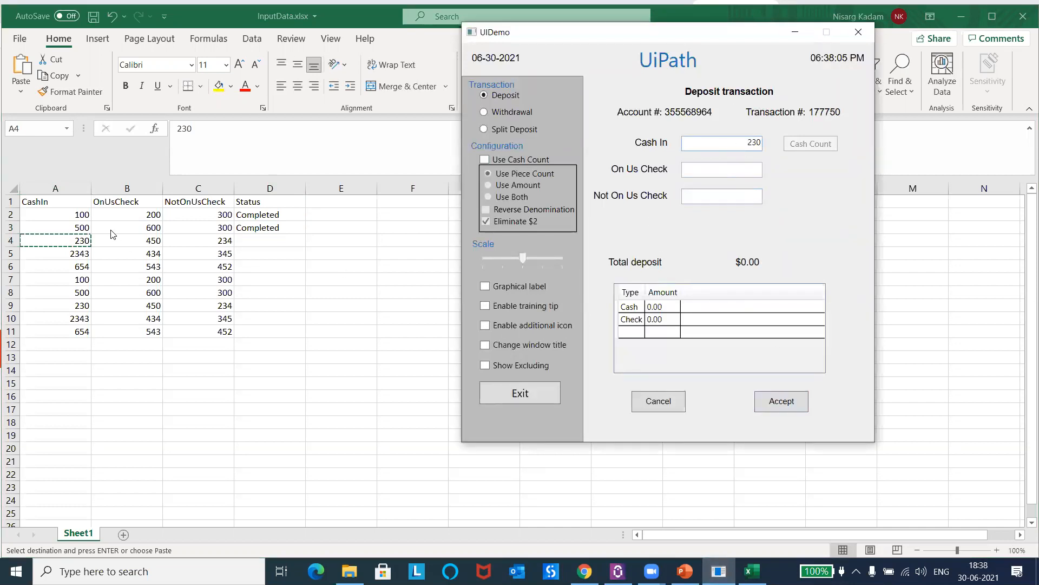
Step: Copy row 4's OnUsCheck 450 and NotOnUsCheck 234 into UIDemo's On Us Check and Not On Us Check fields
key(alt+Tab)
click(127, 238)
key(ctrl+c)
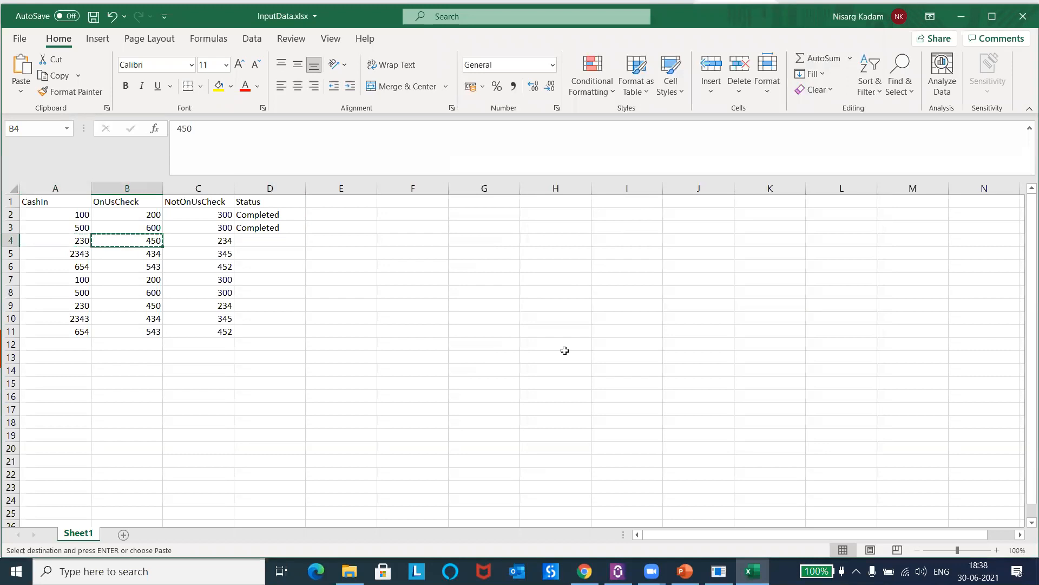
key(alt+Tab)
click(741, 169)
key(ctrl+v)
key(alt+Tab)
click(198, 240)
key(ctrl+c)
key(alt+Tab)
click(724, 199)
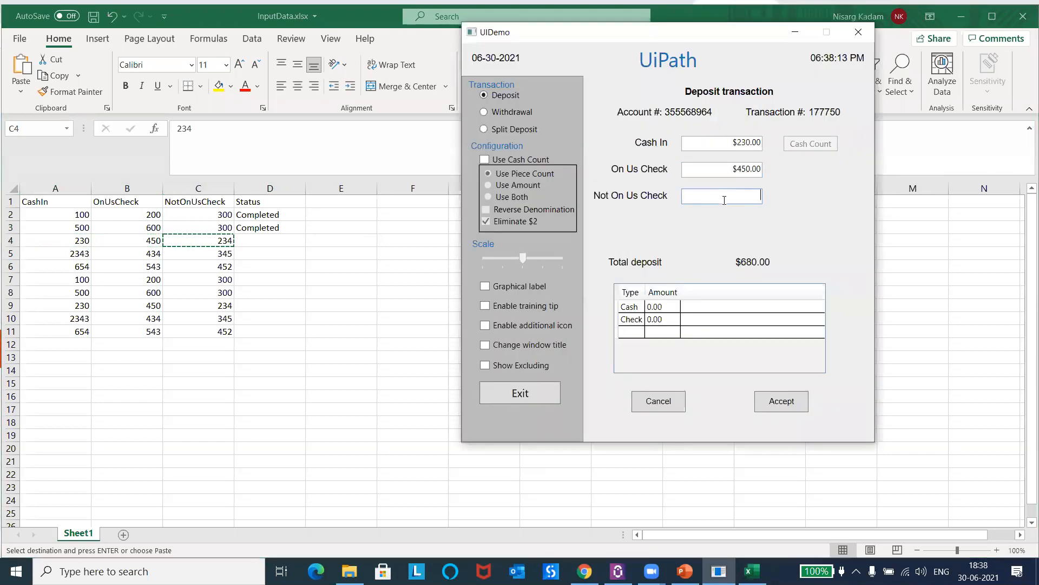
Step: Accept the row 4 deposit transaction and enter Completed as its Status in cell D4
click(771, 405)
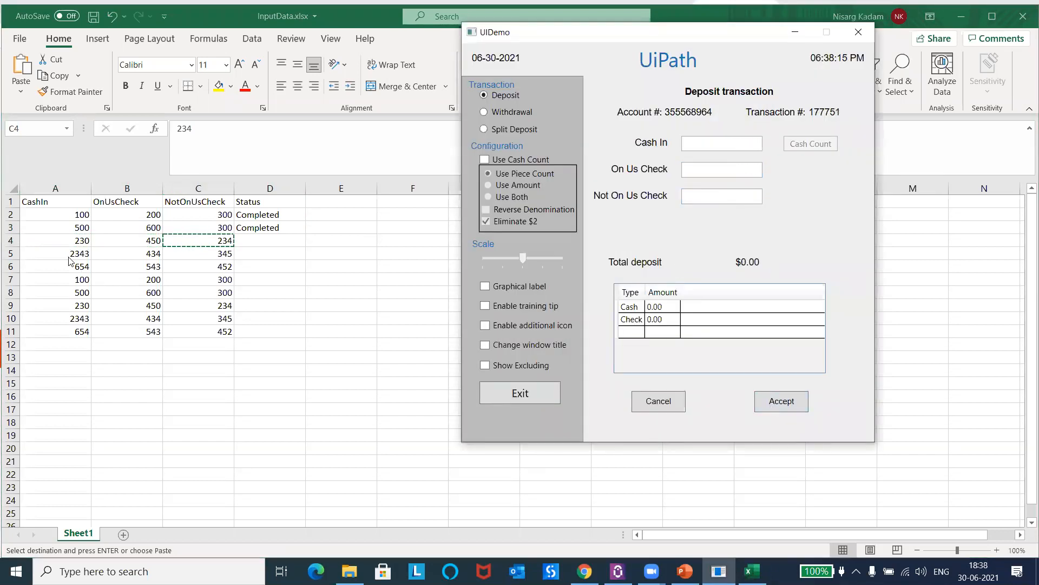
key(alt+Tab)
click(52, 250)
click(272, 239)
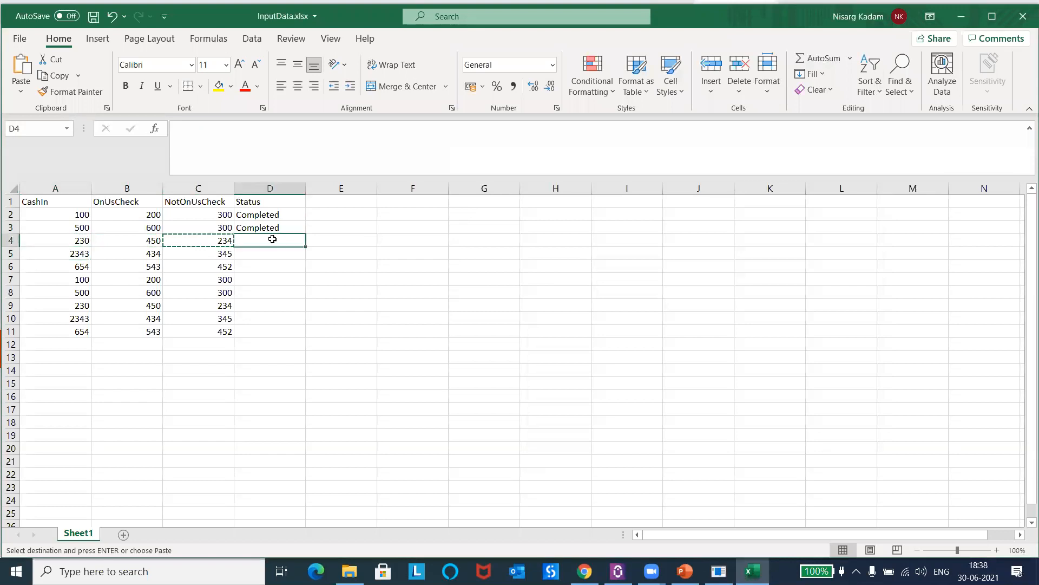
text(Completed)
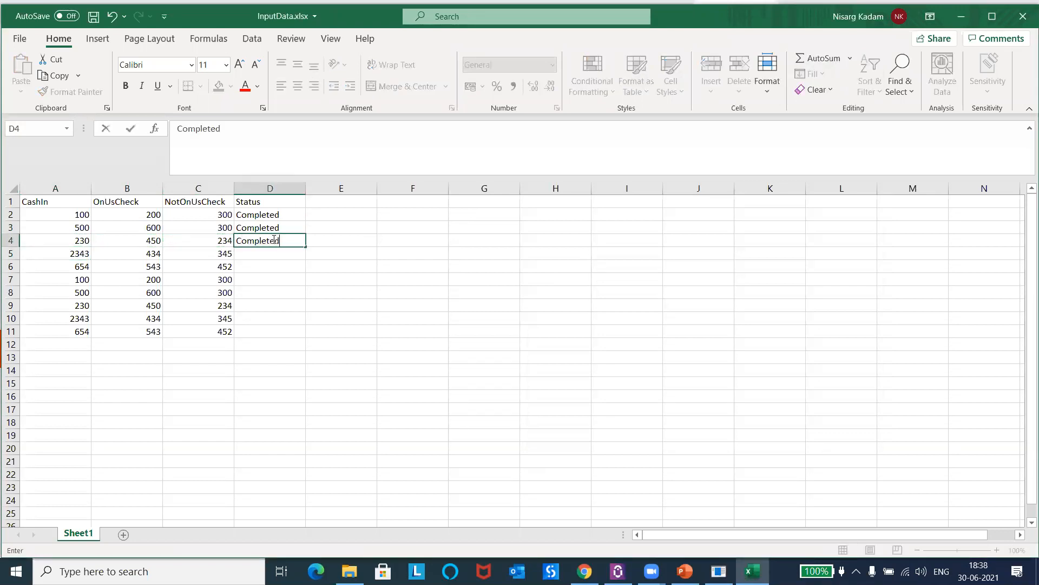
Step: Copy row 5's CashIn 2343 from the workbook into UIDemo's Cash In field
key(Return)
click(69, 251)
key(ctrl+c)
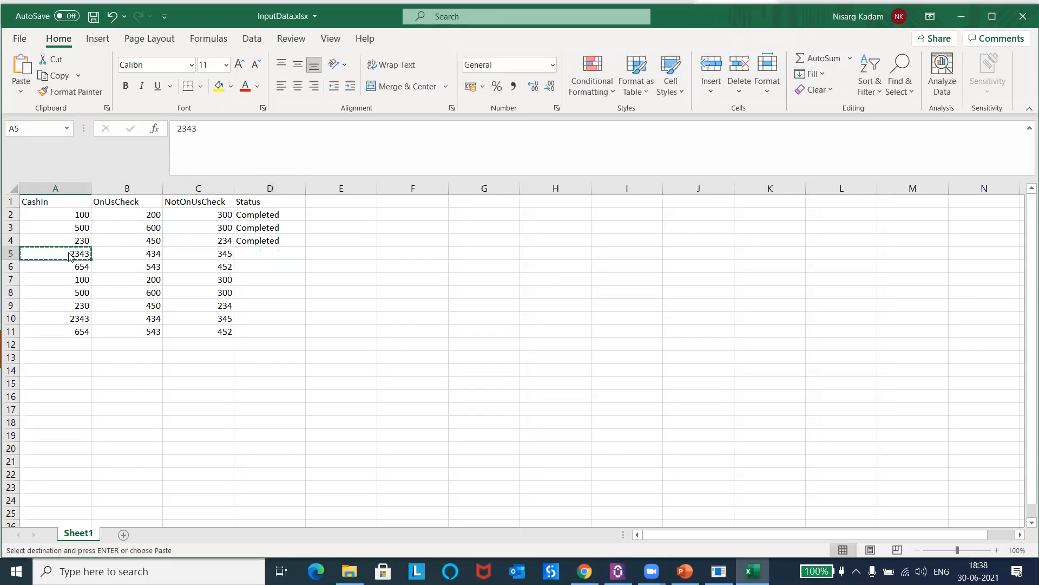
key(alt+Tab)
click(701, 145)
key(ctrl+v)
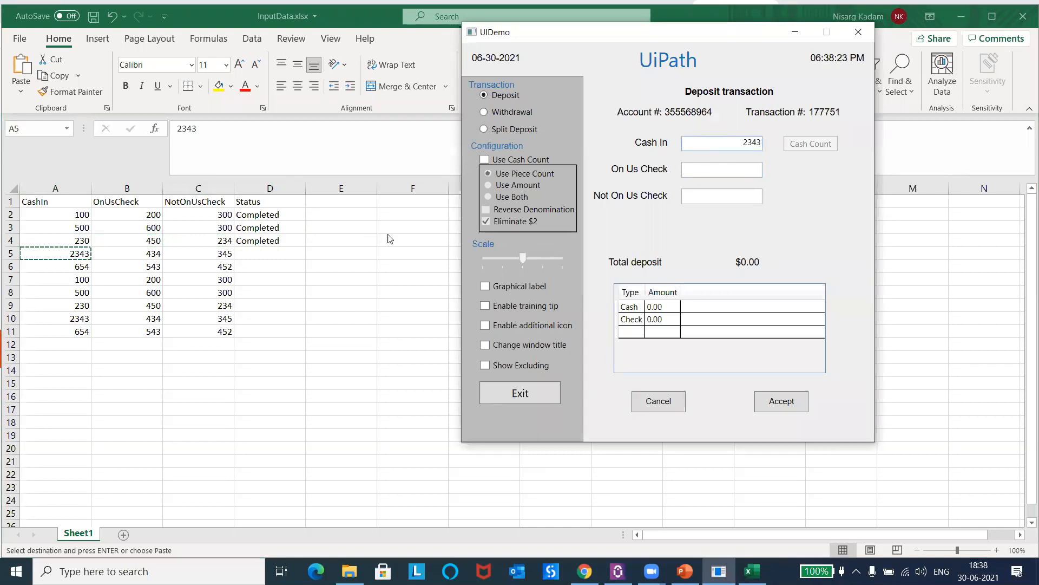
Step: Copy row 5's OnUsCheck 434 and NotOnUsCheck 345 into UIDemo's On Us Check and Not On Us Check fields
key(alt+Tab)
click(125, 254)
key(ctrl+c)
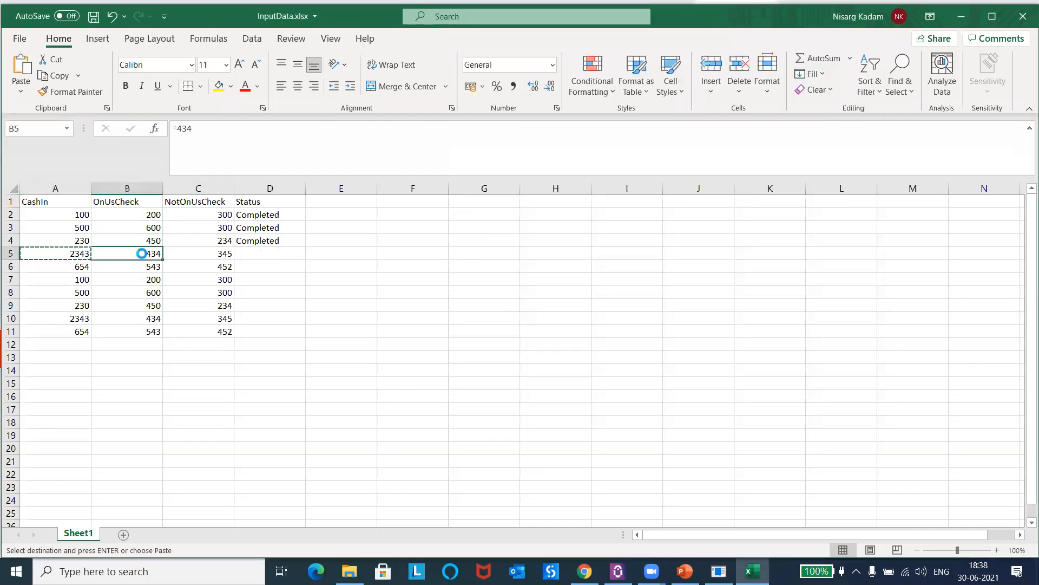
key(alt+Tab)
click(707, 169)
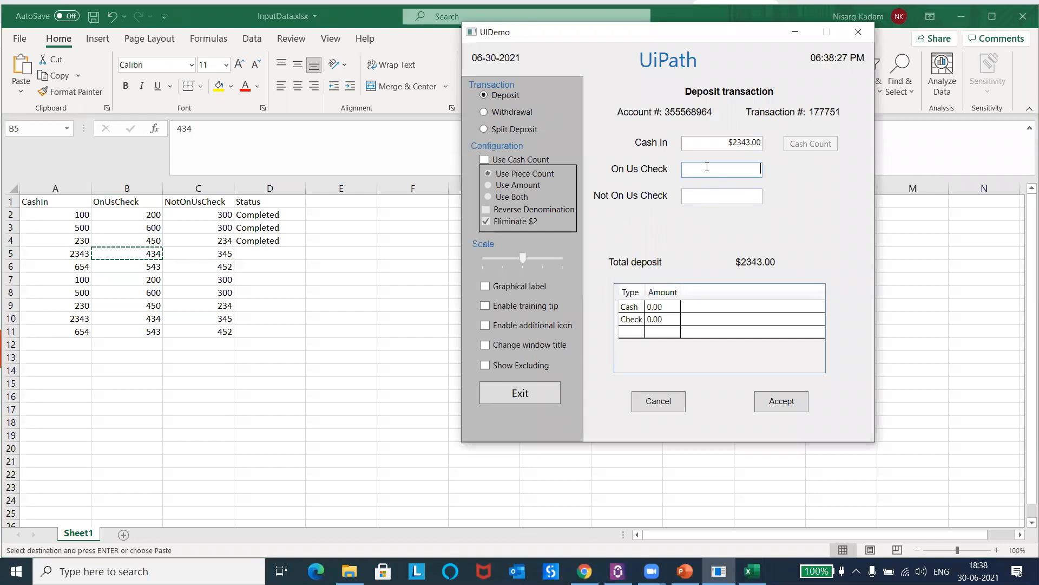
click(217, 256)
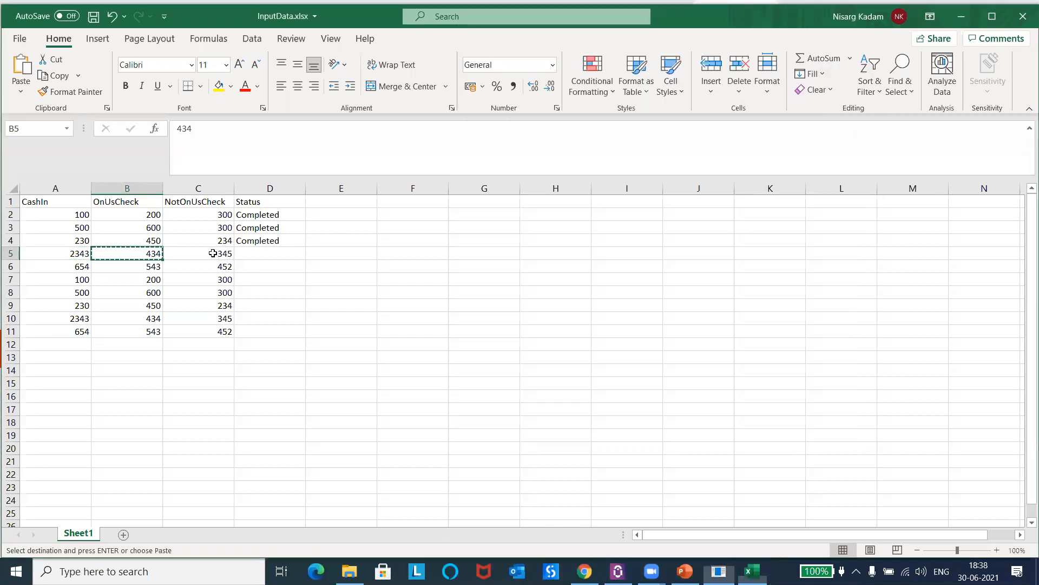
key(ctrl+c)
key(alt+Tab)
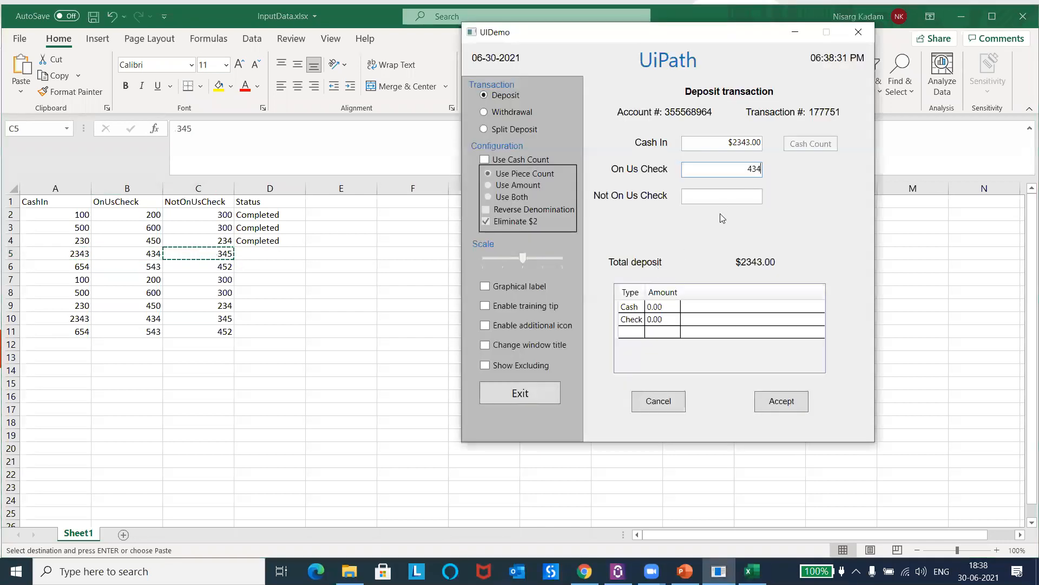
click(720, 194)
key(ctrl+v)
Step: Accept the row 5 deposit transaction and enter Completed as its Status in cell D5
click(782, 399)
click(263, 260)
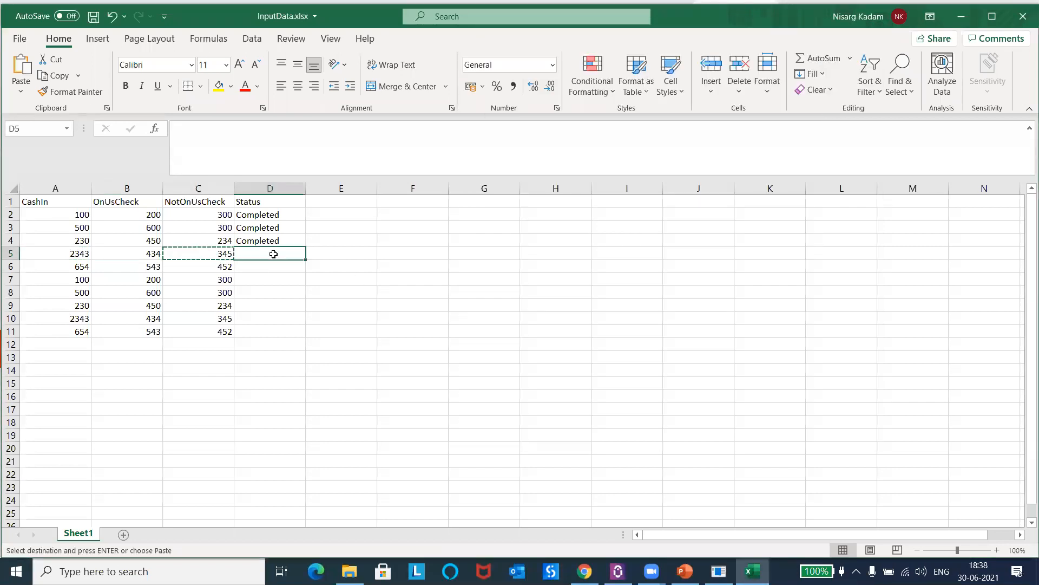
text(Completed)
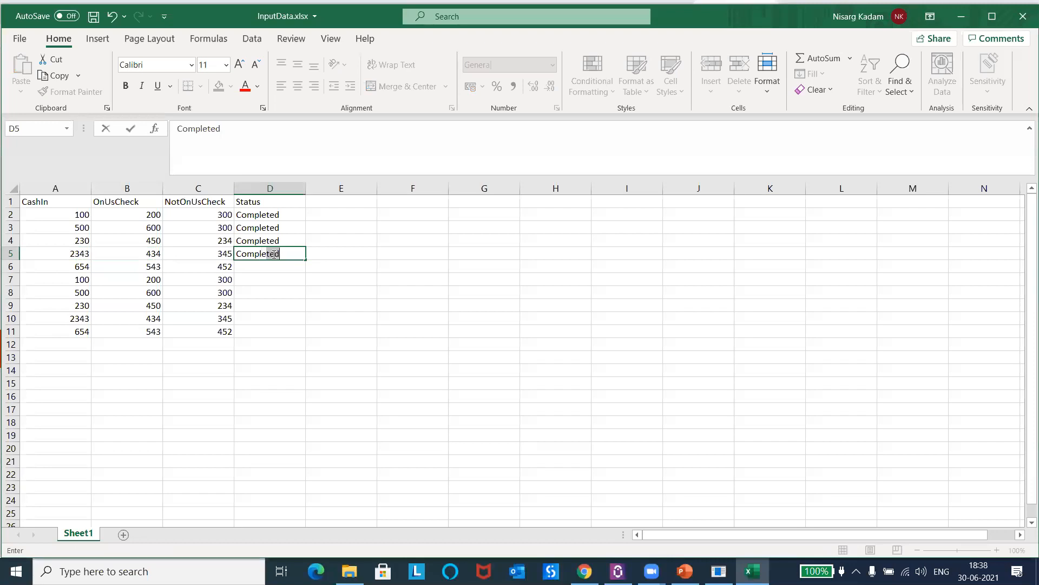
Step: Copy row 6's CashIn 654 from the workbook into UIDemo's Cash In field
click(66, 267)
key(ctrl+c)
key(alt+Tab)
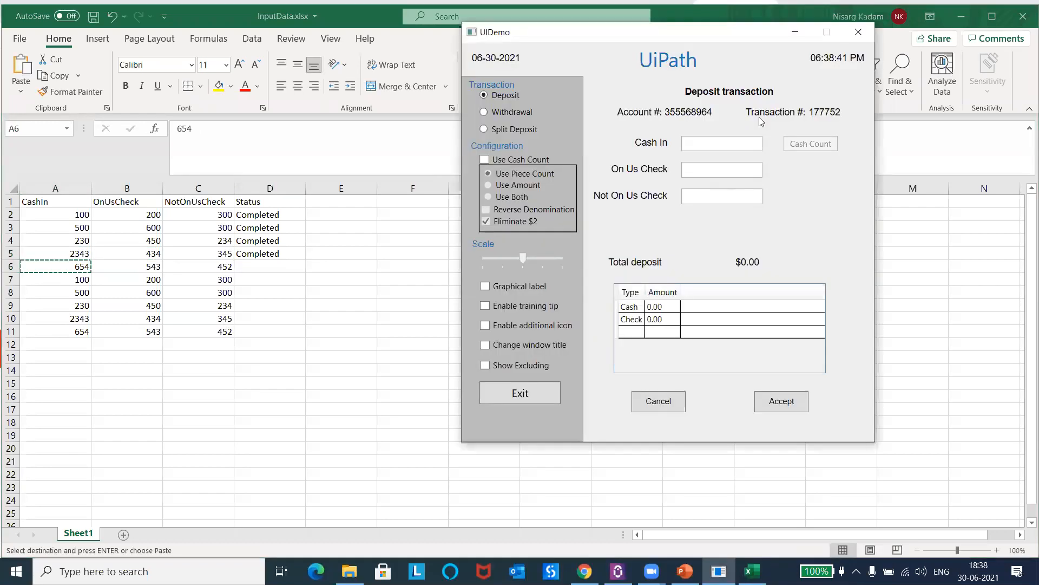
key(ctrl+v)
Step: Copy row 6's OnUsCheck 543 and NotOnUsCheck 452 into UIDemo's On Us Check and Not On Us Check fields
key(alt+Tab)
click(129, 266)
key(ctrl+c)
key(alt+Tab)
click(717, 171)
key(alt+Tab)
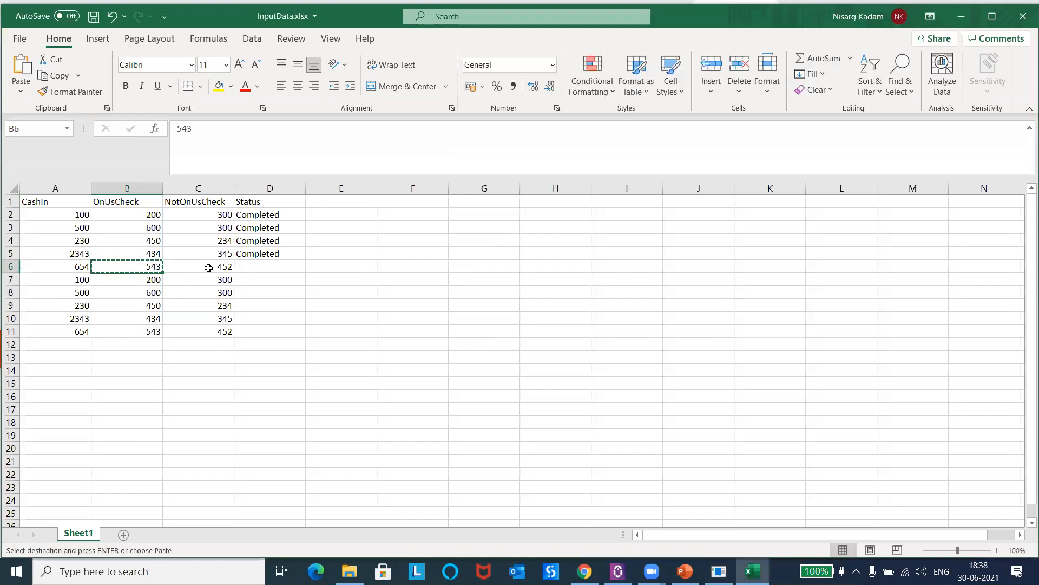
click(201, 267)
key(ctrl+c)
key(alt+Tab)
click(710, 194)
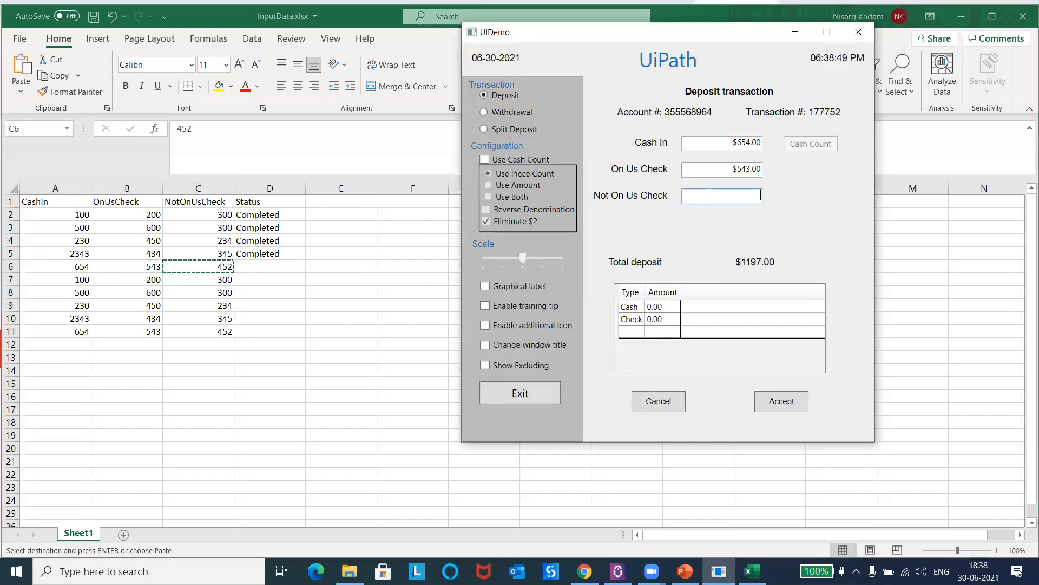
Step: Accept the row 6 deposit transaction and enter Completed as its Status in cell D6
click(781, 401)
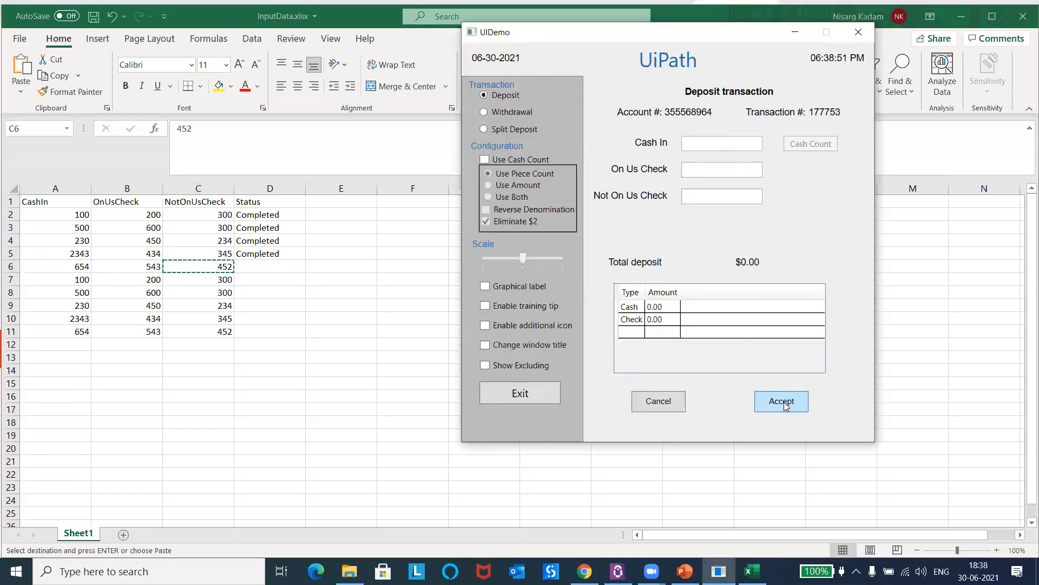
key(alt+Tab)
click(254, 263)
text(Complr)
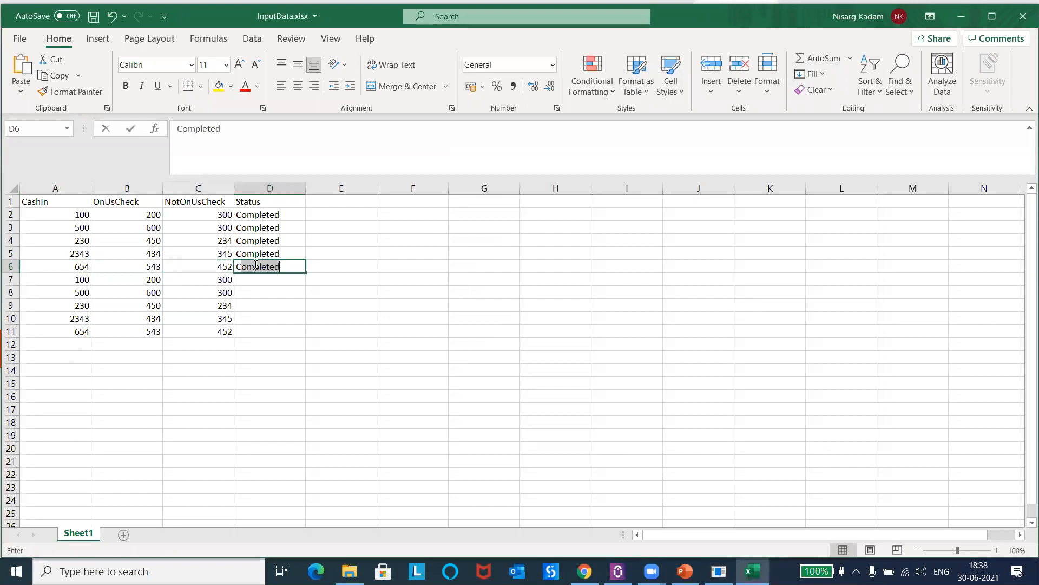
key(BackSpace)
text(e)
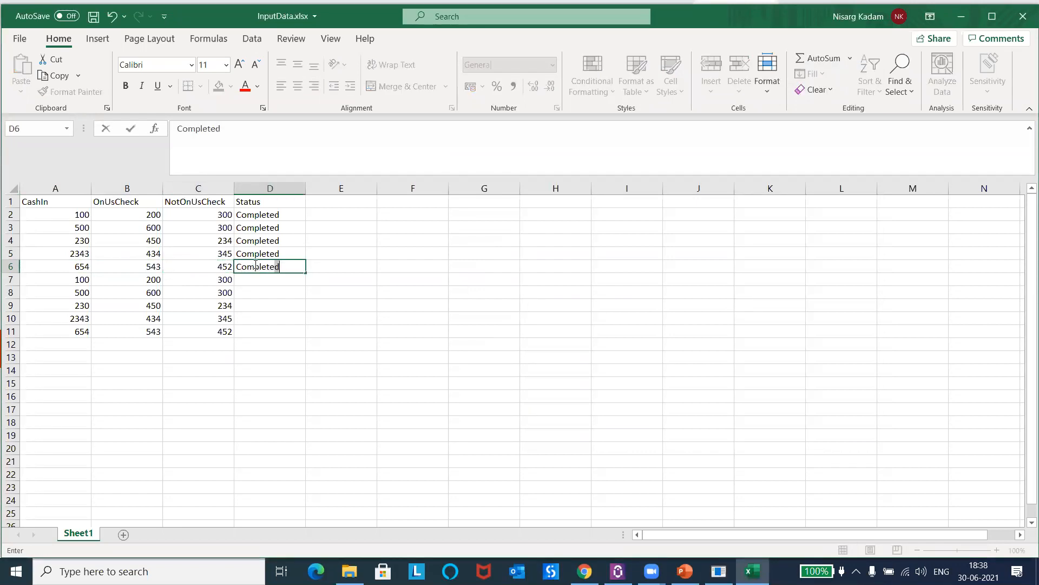
key(Return)
Step: Copy row 7's CashIn 100 from the workbook into UIDemo's Cash In field
click(58, 276)
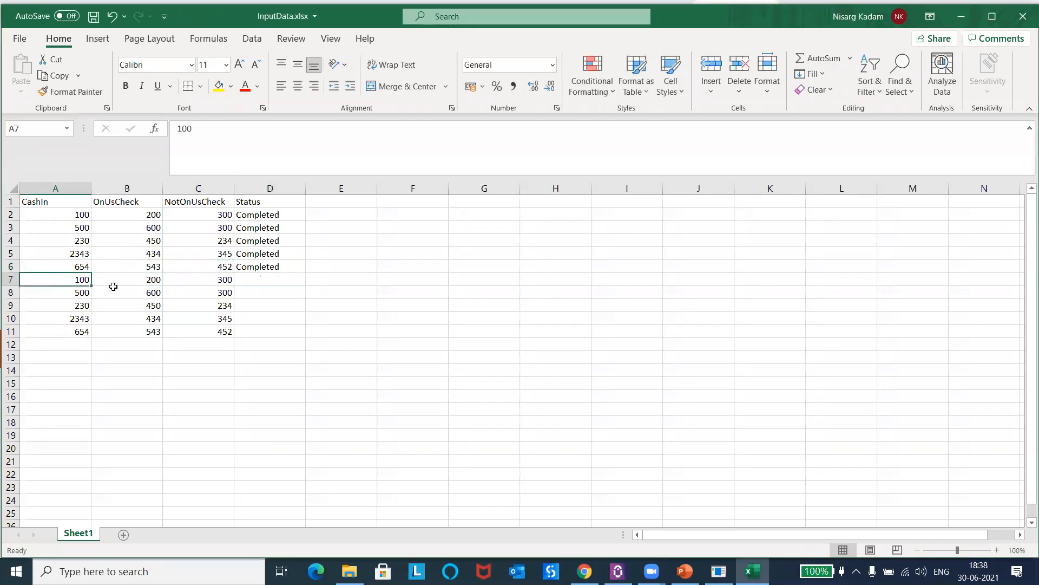
key(ctrl+c)
key(alt+Tab)
click(747, 144)
key(ctrl+v)
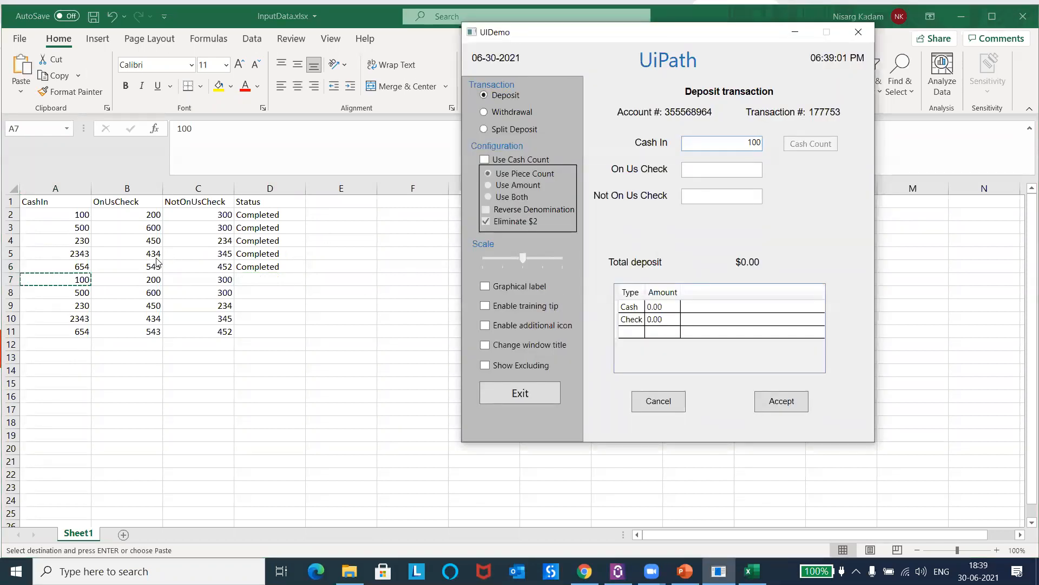
Step: Copy row 7's OnUsCheck 200 and NotOnUsCheck 300 into UIDemo's On Us Check and Not On Us Check fields
key(alt+Tab)
click(109, 283)
key(ctrl+c)
key(alt+Tab)
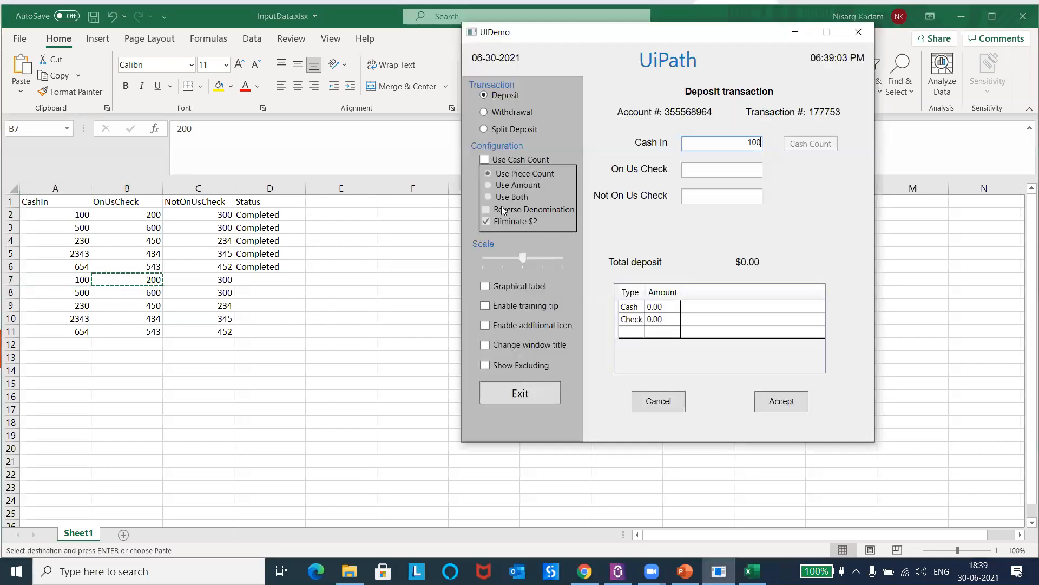
click(729, 171)
key(ctrl+v)
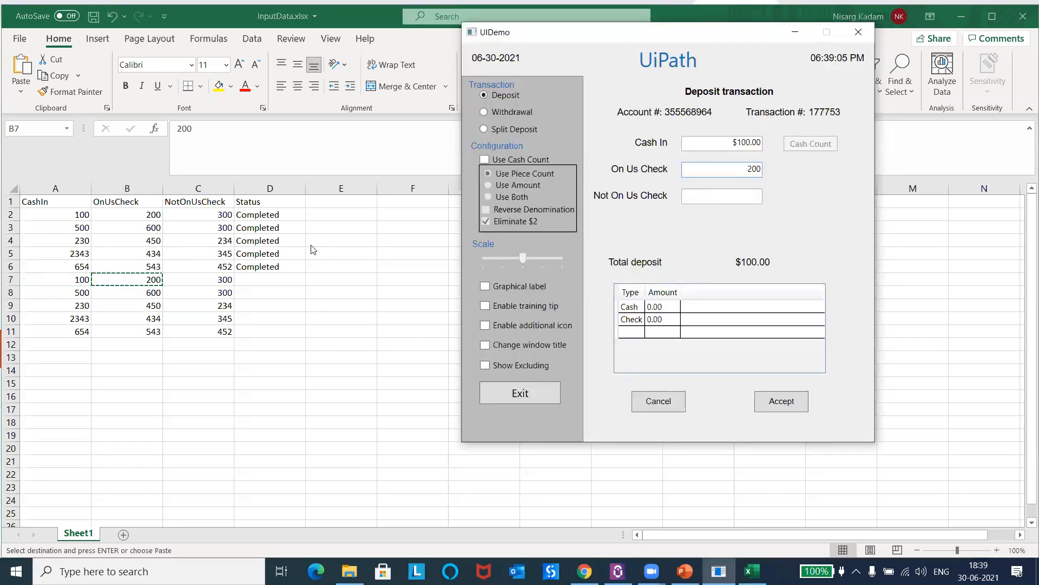
key(alt+Tab)
click(190, 283)
key(ctrl+c)
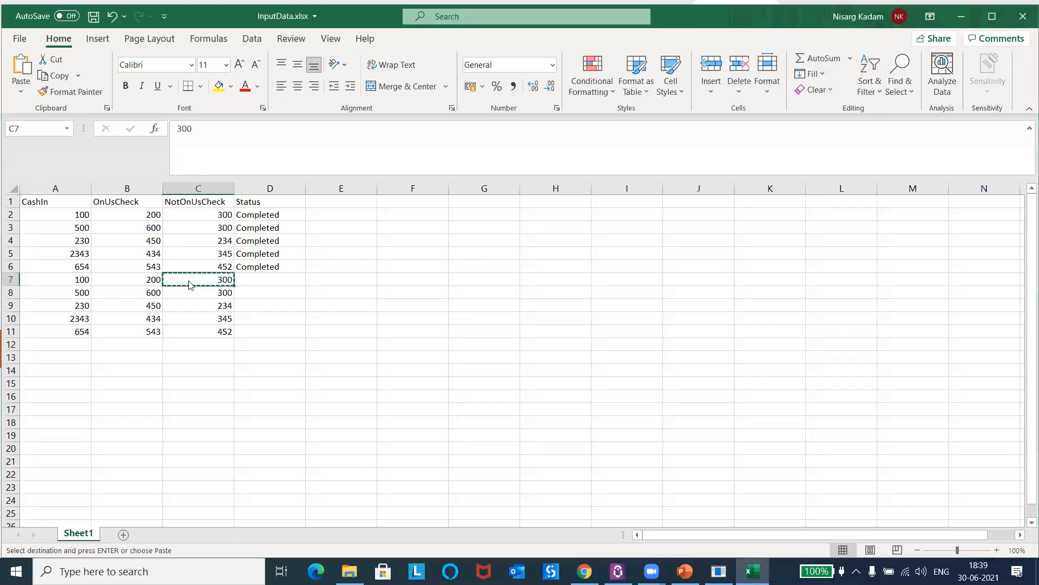
key(alt+Tab)
click(702, 198)
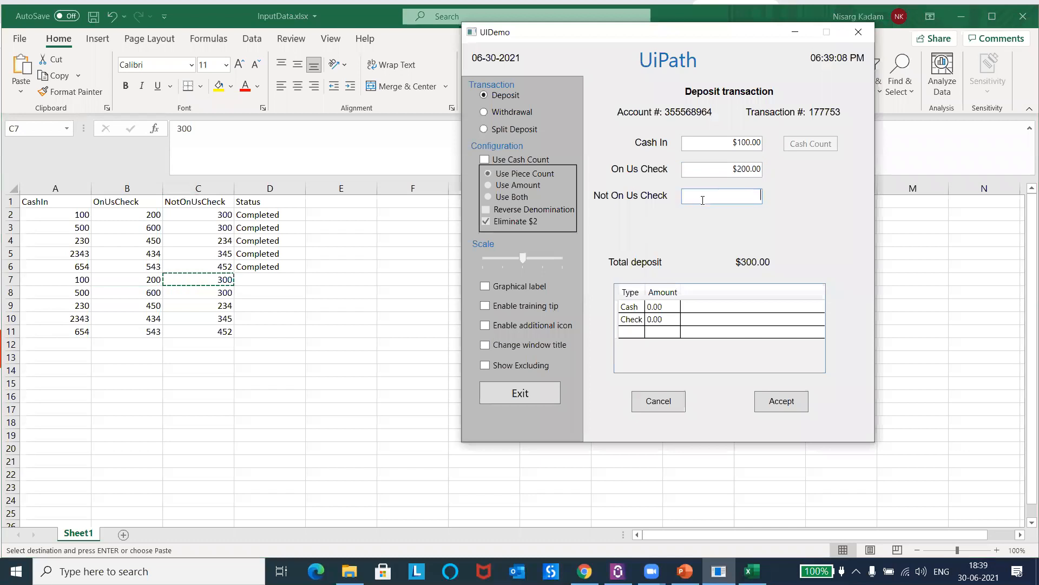
Step: Accept the row 7 deposit transaction and enter Completed as its Status in cell D7
click(785, 401)
key(alt+Tab)
click(261, 285)
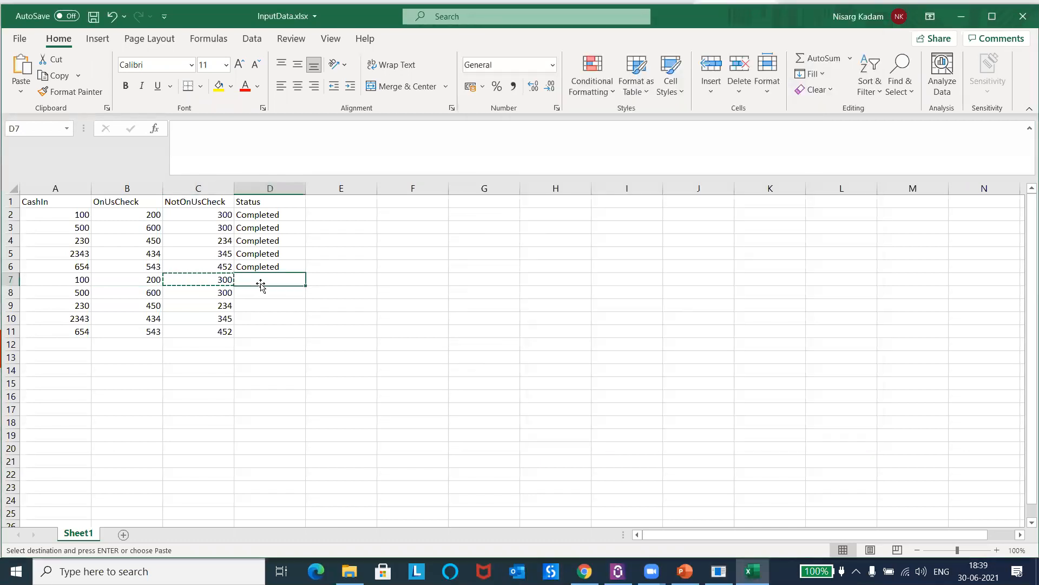
text(Completed)
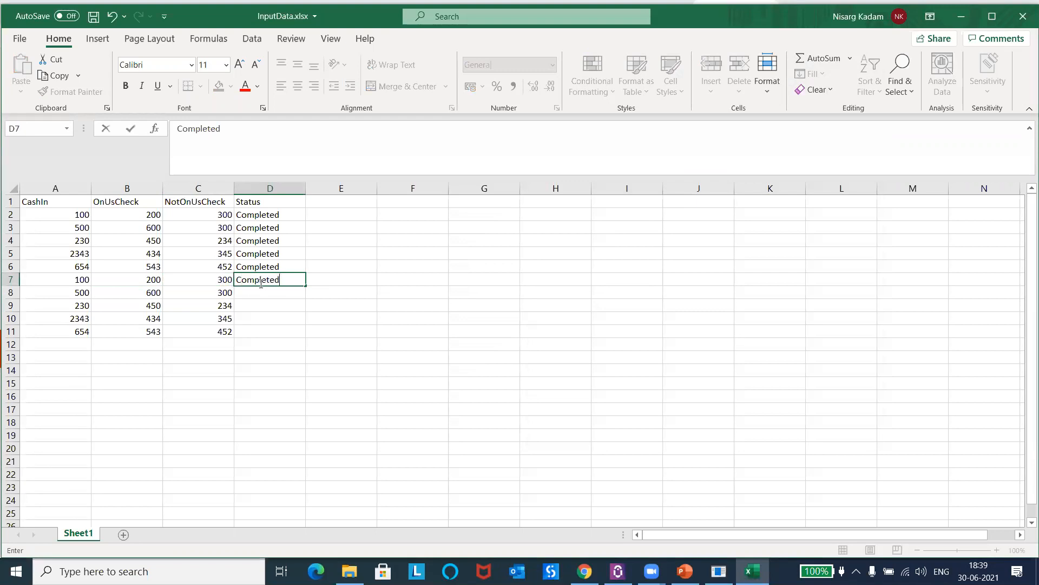
Step: Copy row 8's CashIn 500 from the workbook into UIDemo's Cash In field
click(97, 293)
click(75, 293)
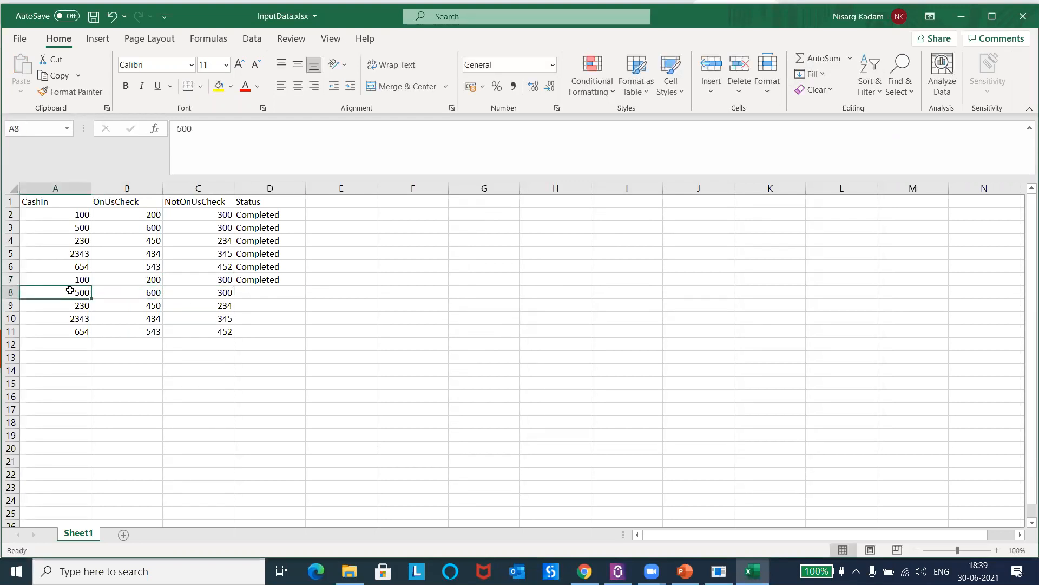
key(ctrl+c)
key(alt+Tab)
key(ctrl+v)
Step: Copy row 8's OnUsCheck 600 from the workbook into UIDemo's On Us Check field
key(alt+Tab)
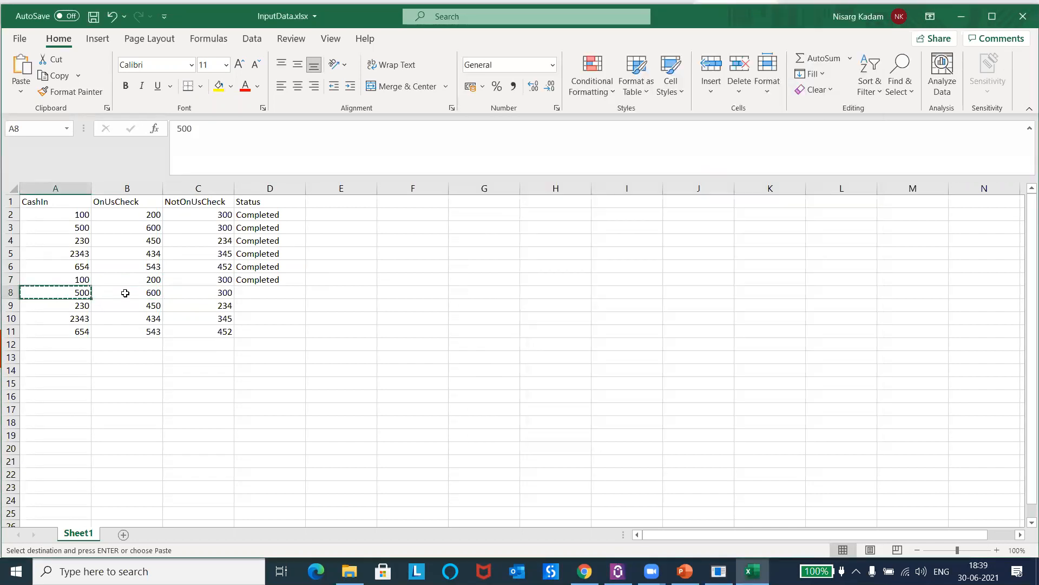
click(125, 293)
key(ctrl+c)
key(alt+Tab)
key(Tab)
key(ctrl+v)
Step: Copy row 8's NotOnUsCheck 300, moving the UIDemo window aside to dismiss Excel's clipboard warning
key(alt+Tab)
click(202, 297)
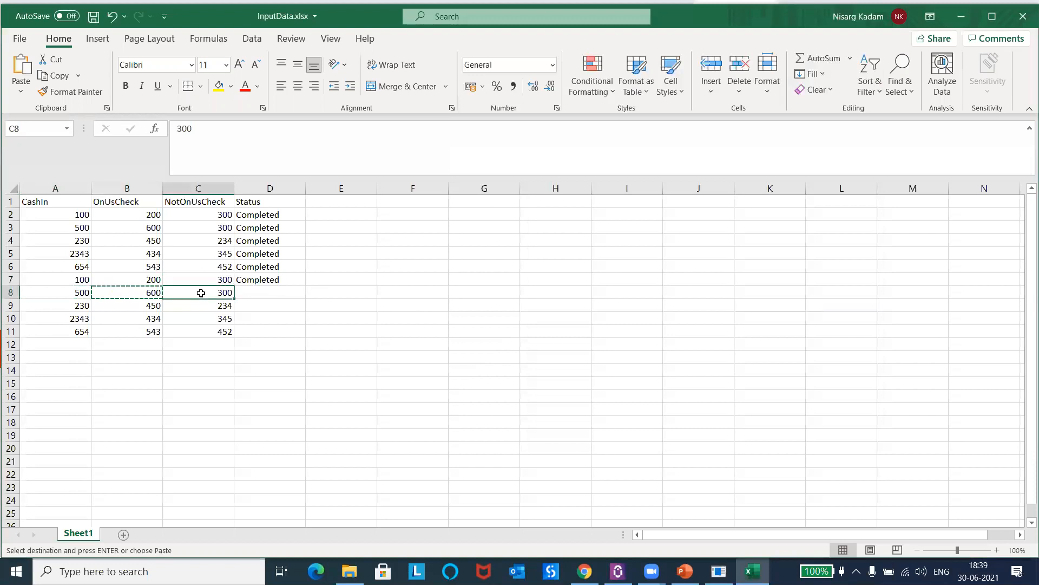
key(ctrl+c)
key(alt+Tab)
click(729, 193)
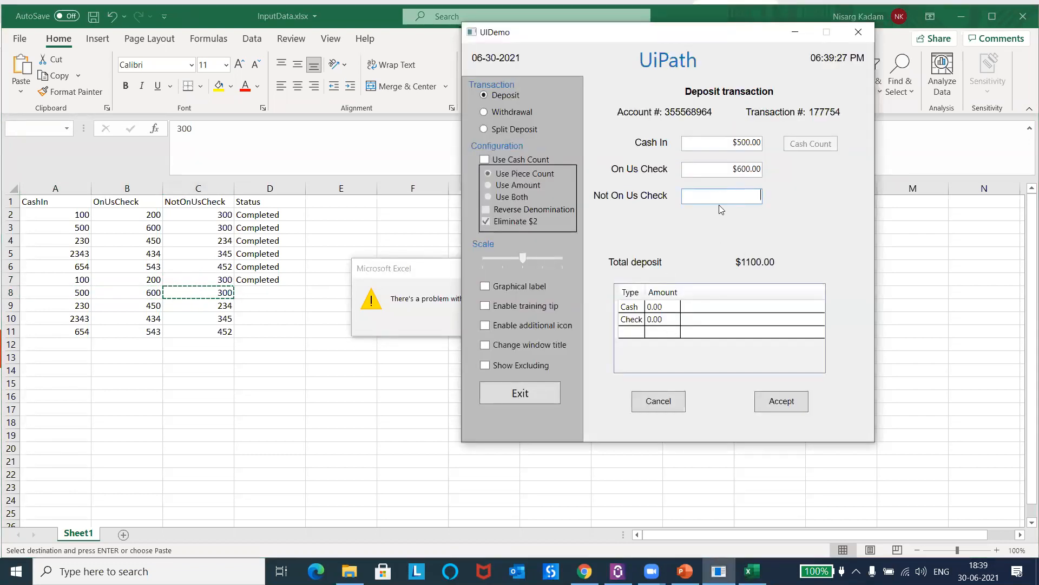
drag(728, 41, 913, 151)
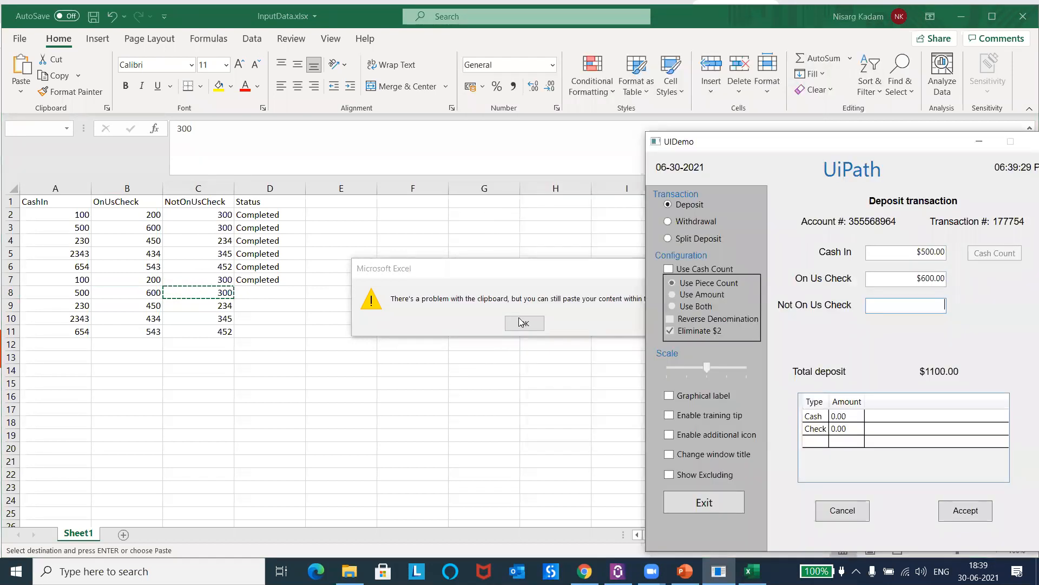
click(521, 321)
click(255, 292)
click(209, 291)
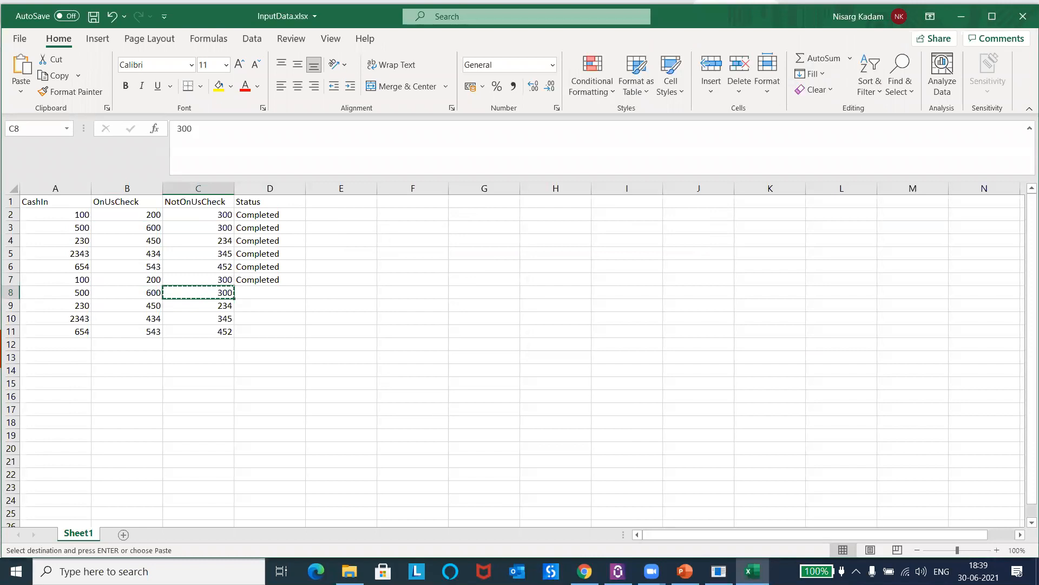
Step: Paste 300 into UIDemo's Not On Us Check field and accept the row 8 deposit transaction
click(719, 571)
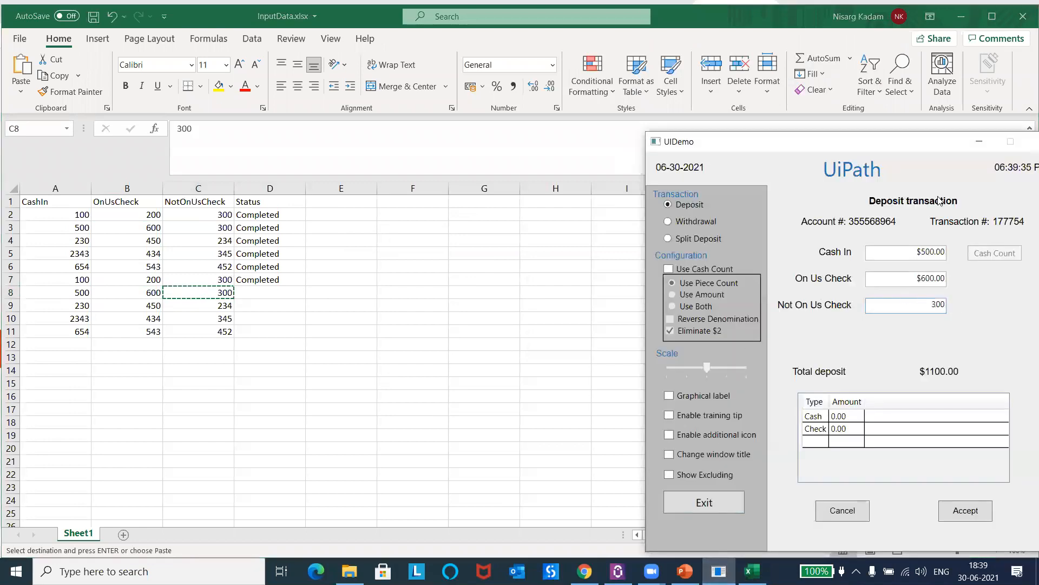
drag(894, 141, 717, 27)
click(790, 398)
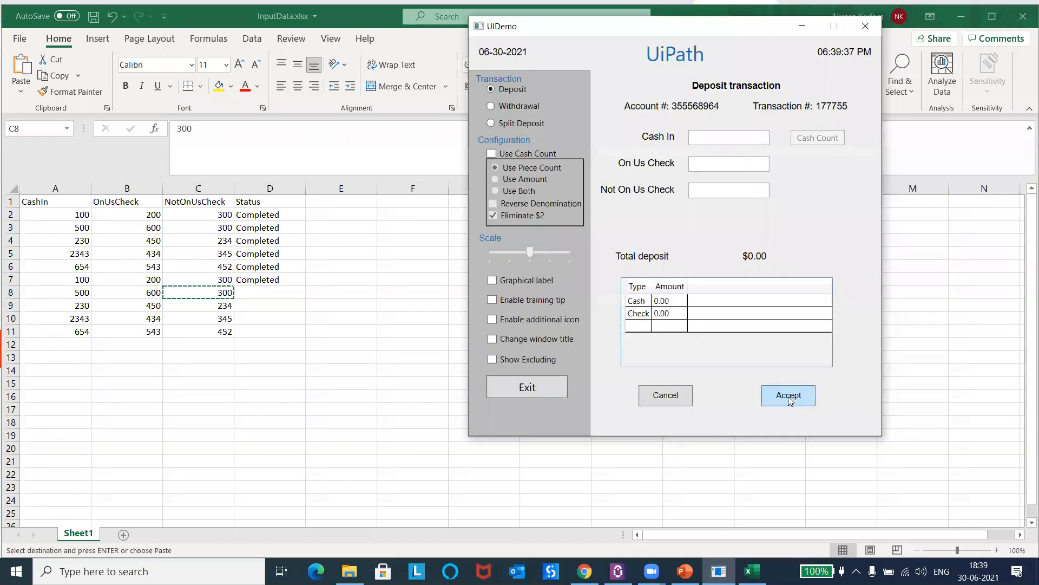
Step: Enter Completed as the Status of row 8 in cell D8 and save the InputData workbook
click(261, 290)
click(274, 290)
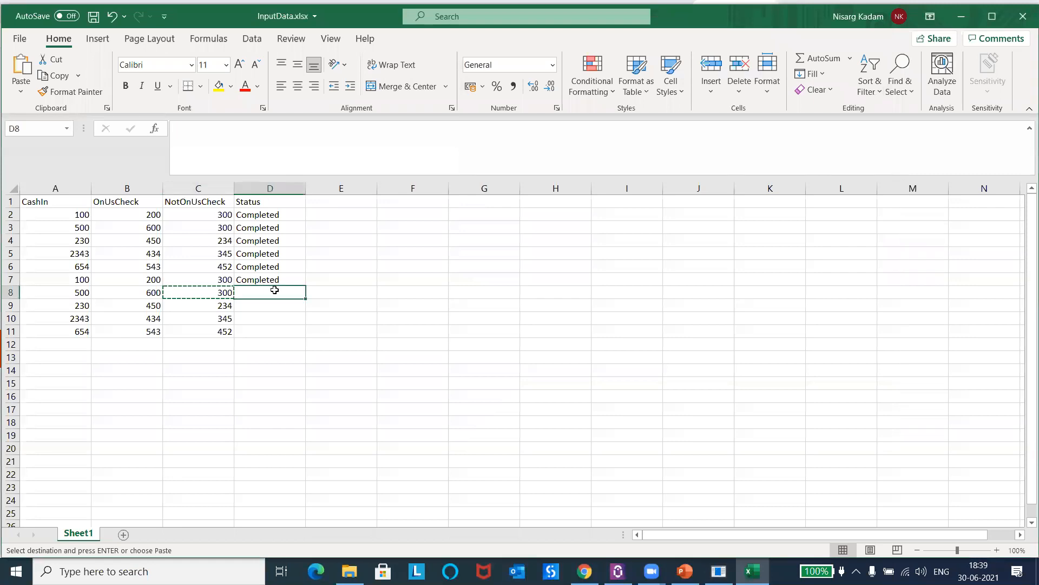
text(Completed)
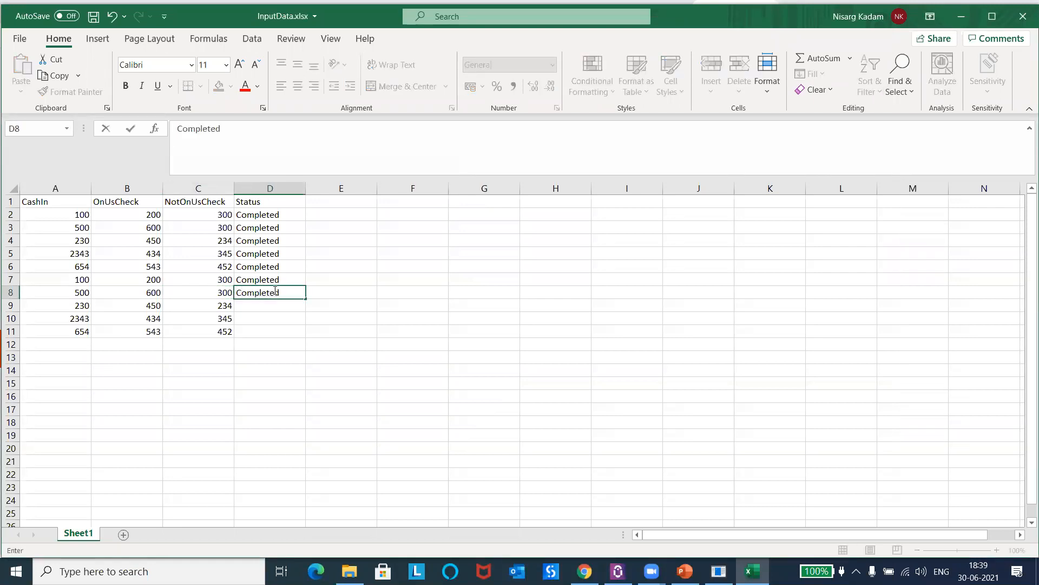
key(ctrl+s)
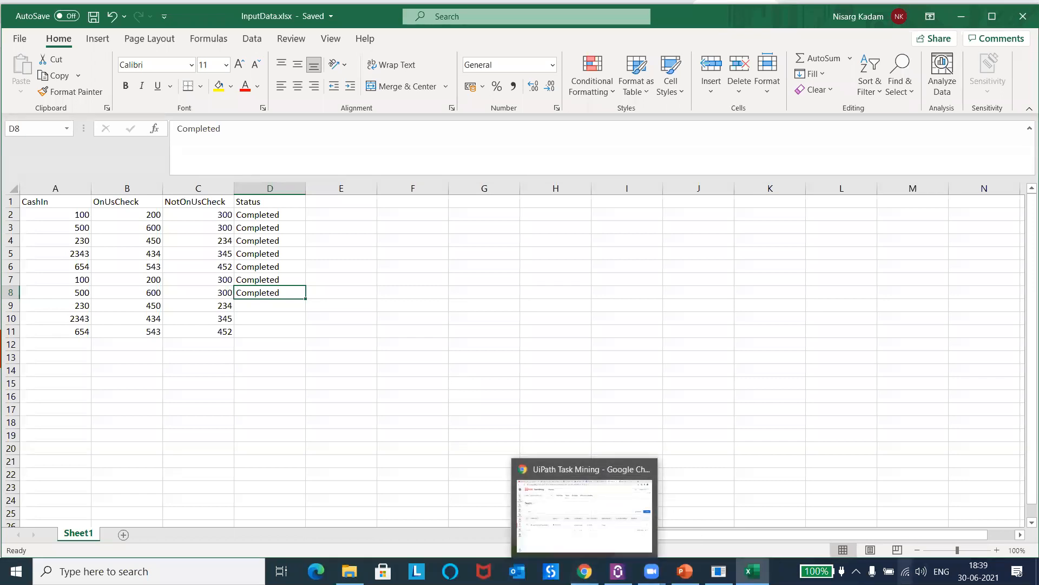
Step: Open the UiPath Task Mining recorder window from the hidden background apps
click(857, 571)
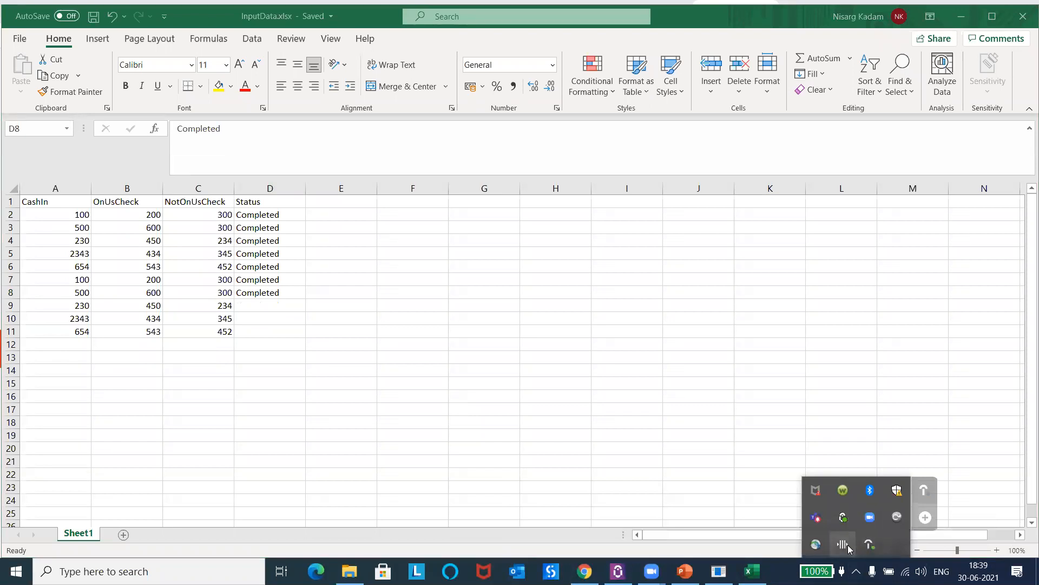
click(847, 544)
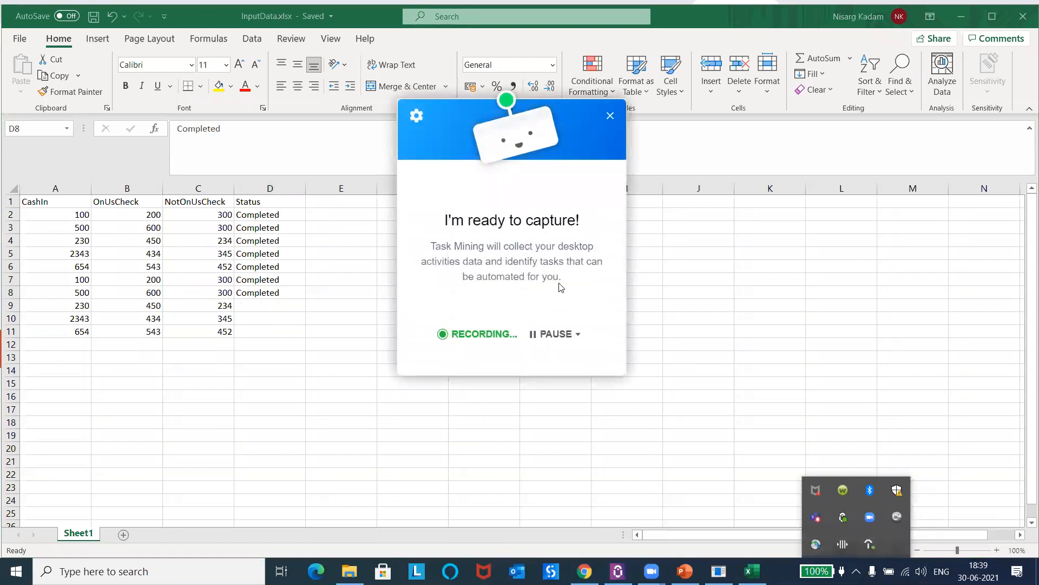
Step: Check the recorder's pause options, then switch to Chrome and stop the team member's recording in the UiDemo_Automation Task Mining project
click(563, 333)
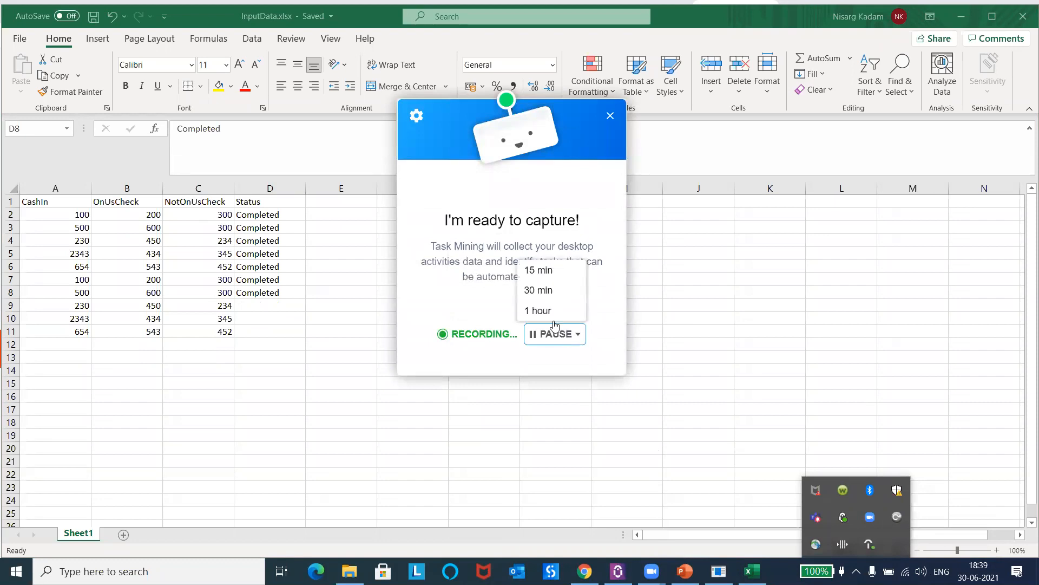
click(448, 286)
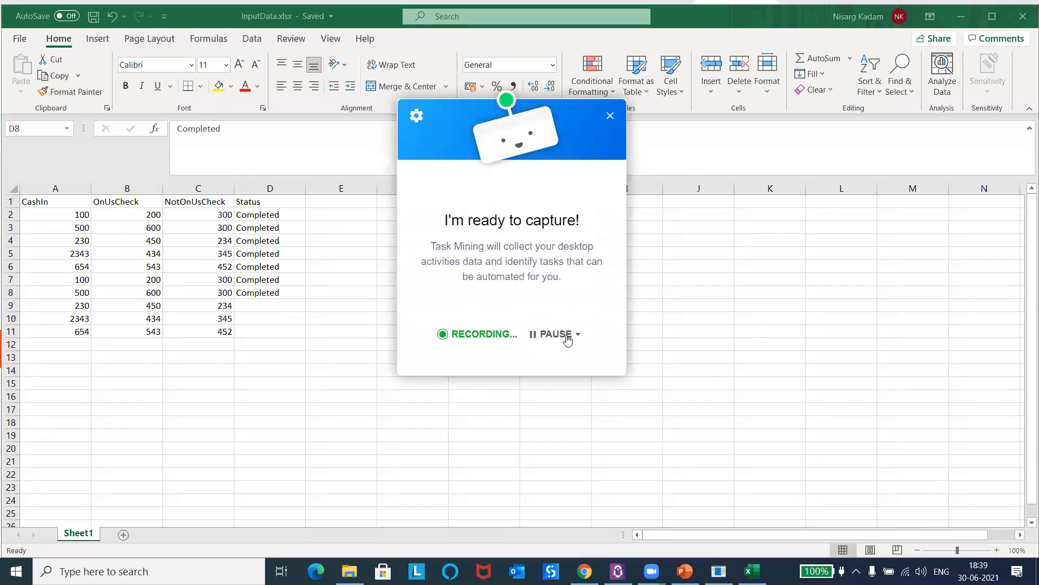
click(584, 571)
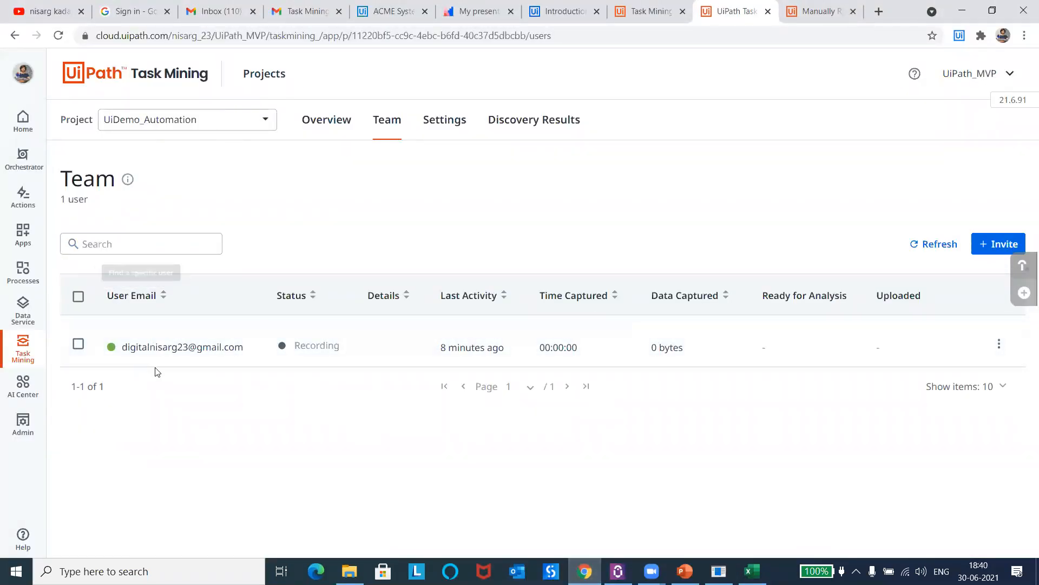
click(999, 344)
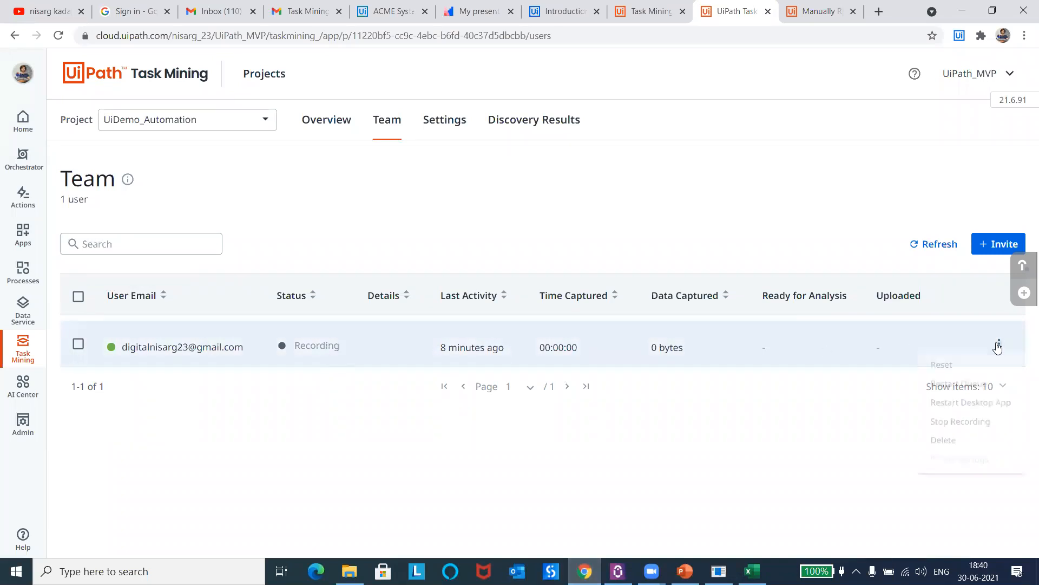
click(953, 427)
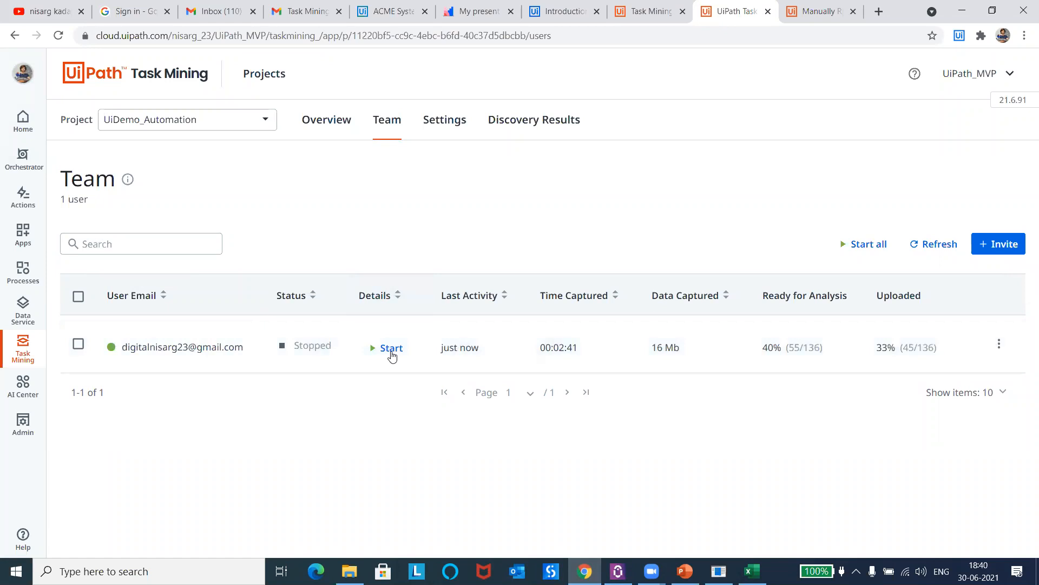
Step: Refresh the Team list and examine the user's captured time, captured data and the project's output configuration
click(936, 248)
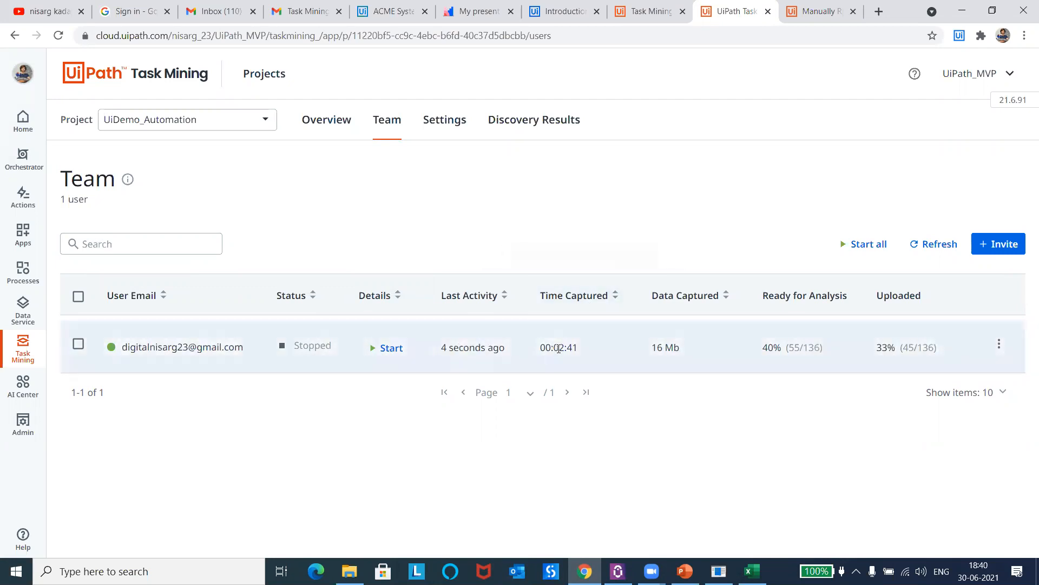
drag(560, 347, 581, 346)
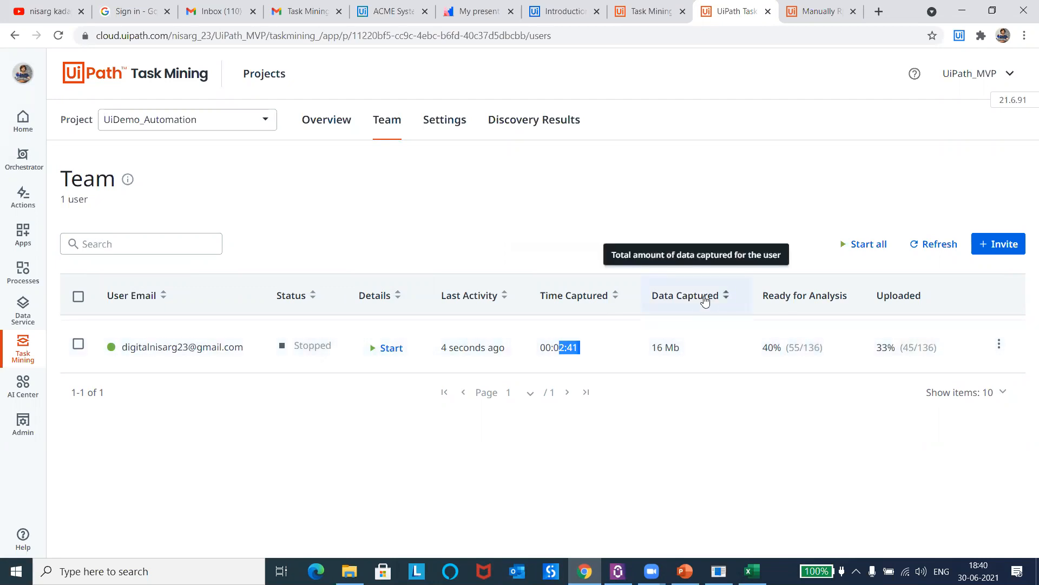
drag(656, 347, 691, 348)
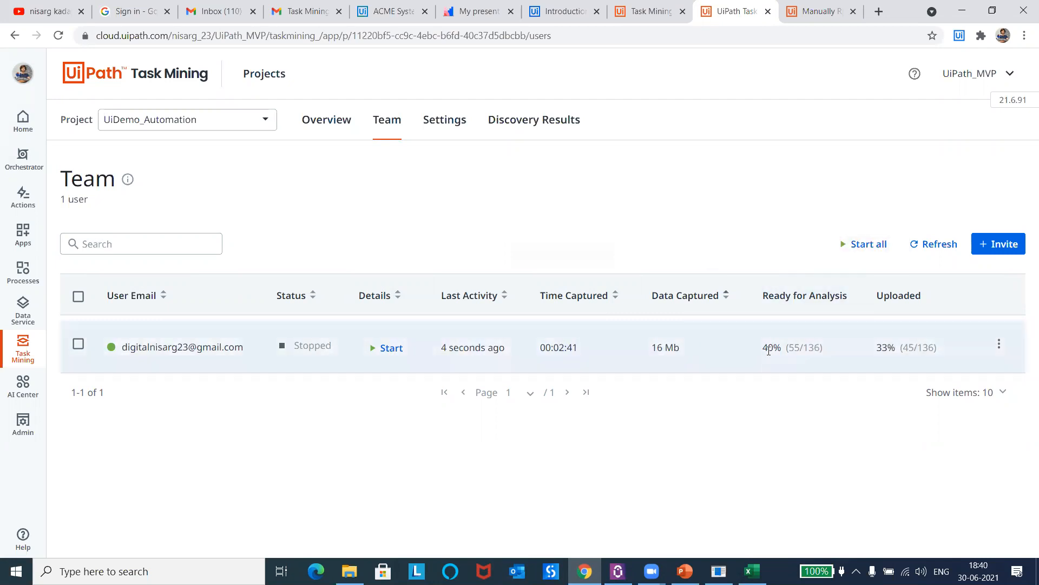
click(953, 247)
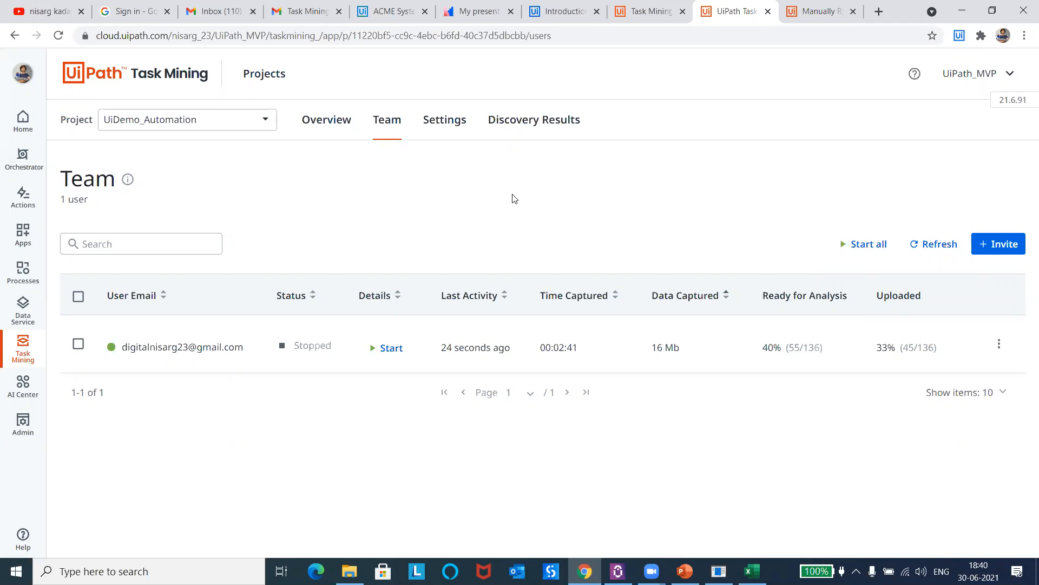
click(448, 132)
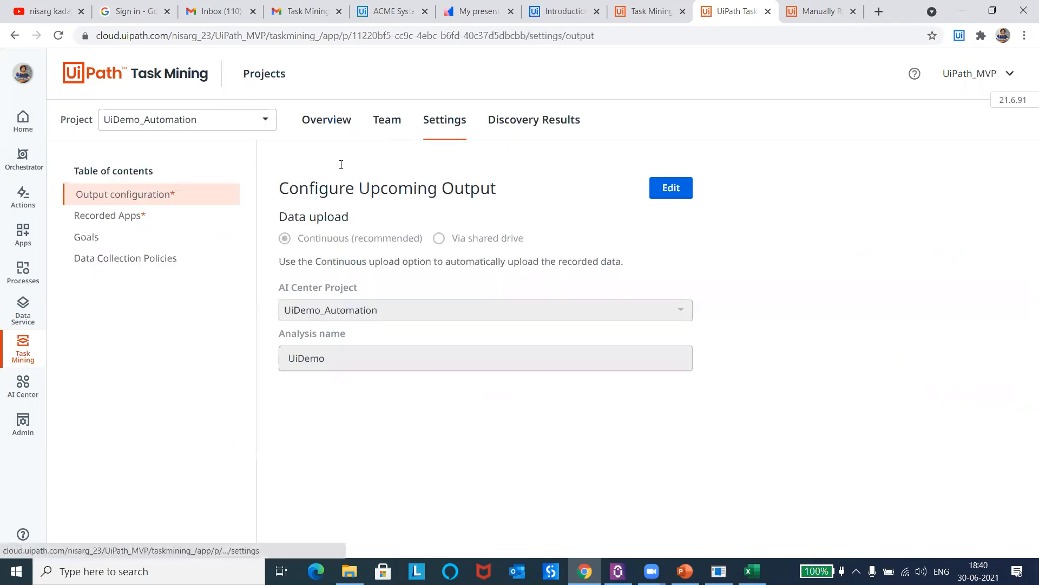
click(382, 134)
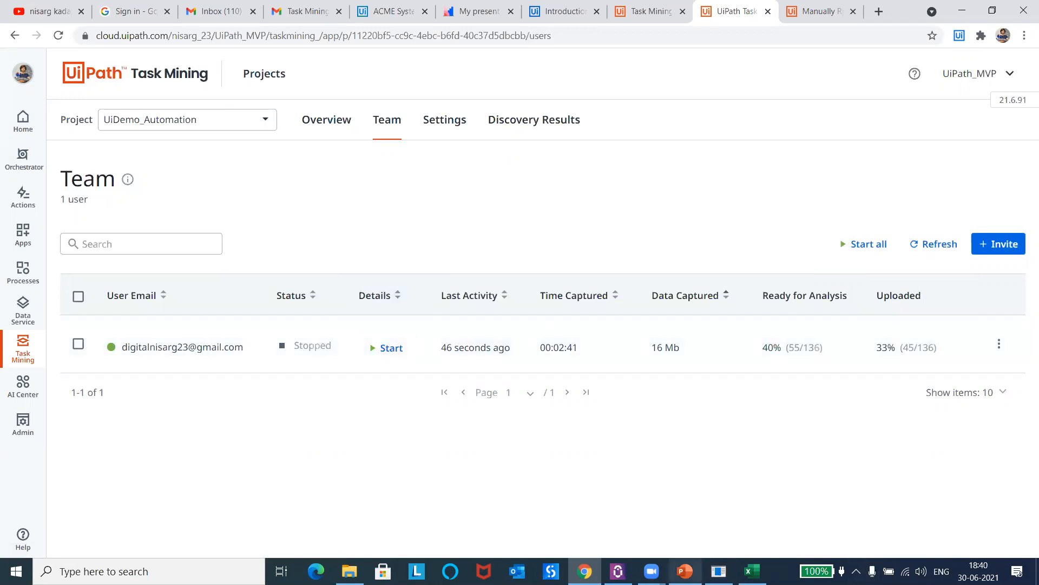
mouse_move(685, 571)
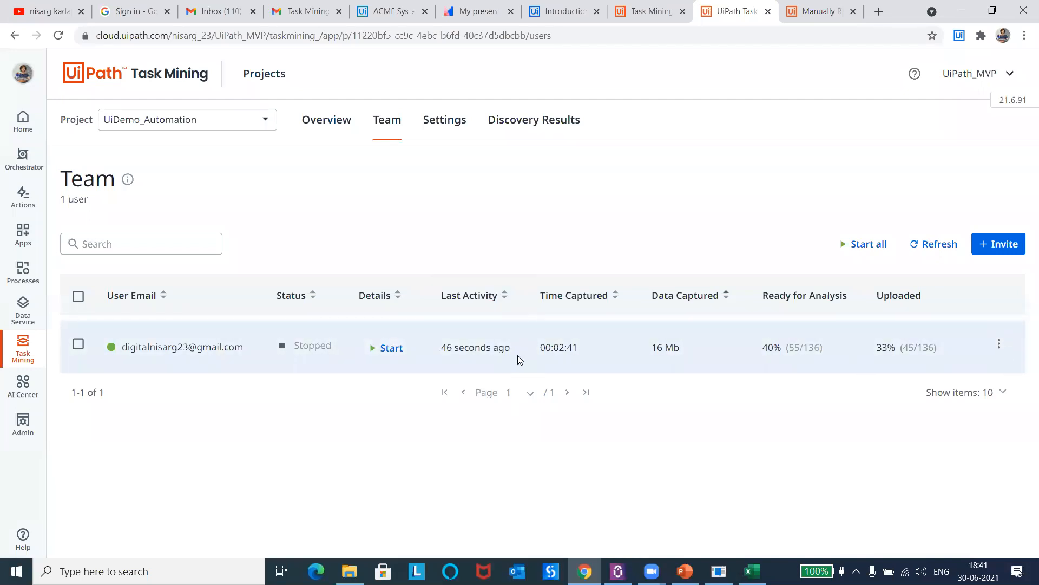
Step: Open AI Center in a separate browser tab and enter the UiDemo_Automation project
right_click(16, 393)
click(63, 405)
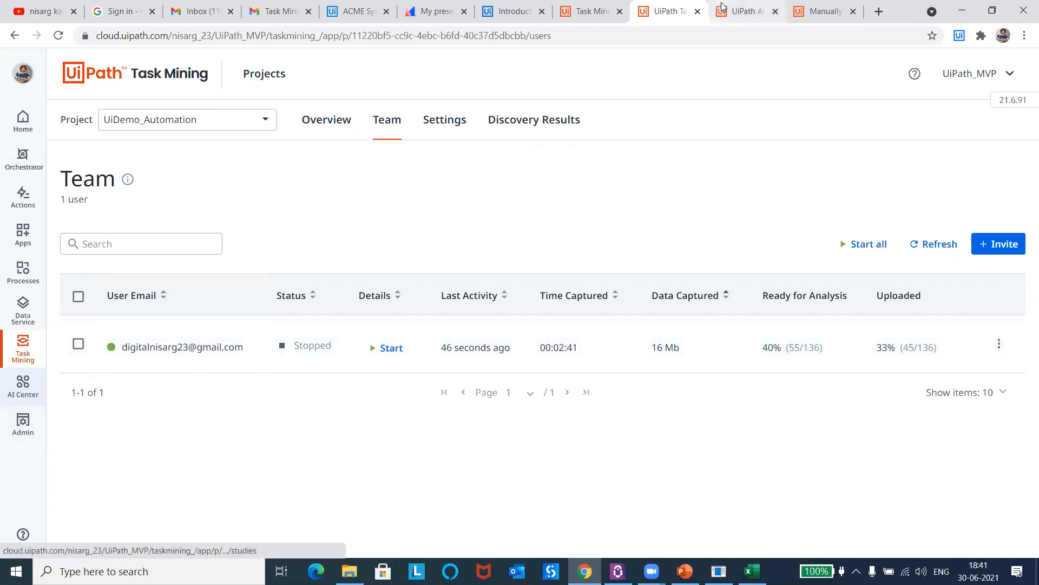
click(739, 11)
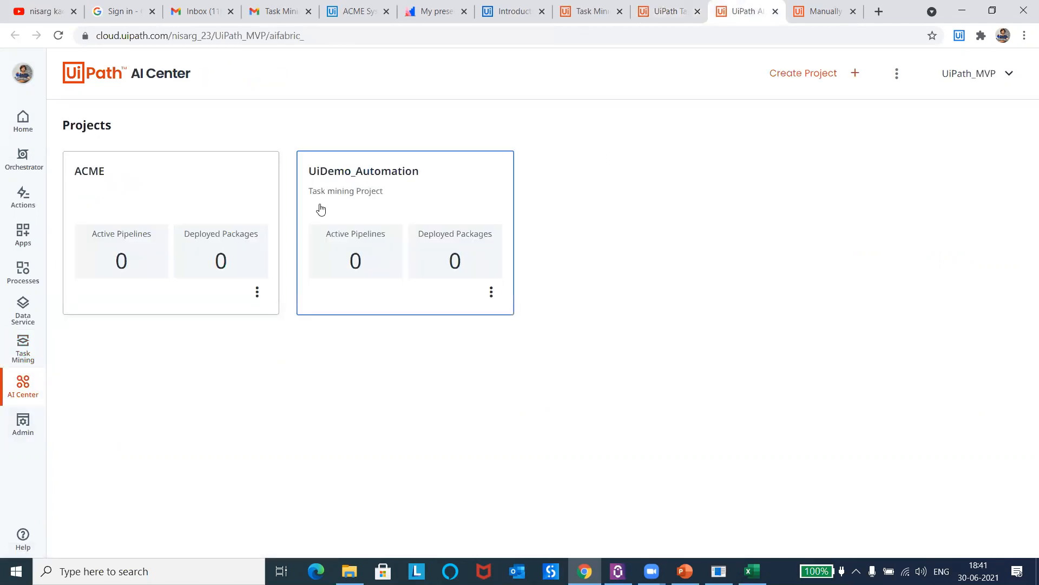
click(387, 173)
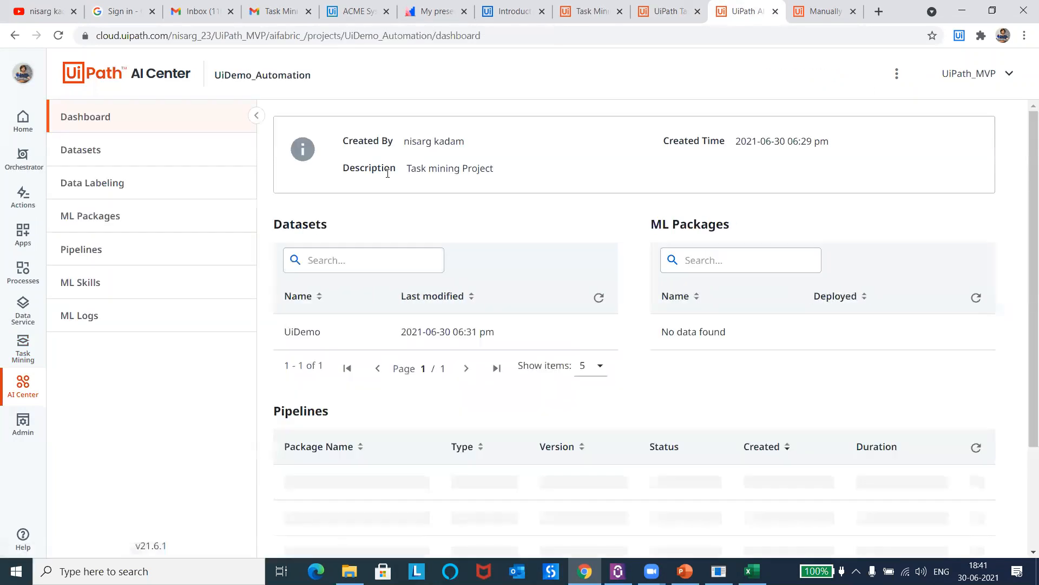
Step: Examine the folders of the UiDemo dataset down to the 2021.07.01 directory and return to the dataset's root
click(160, 157)
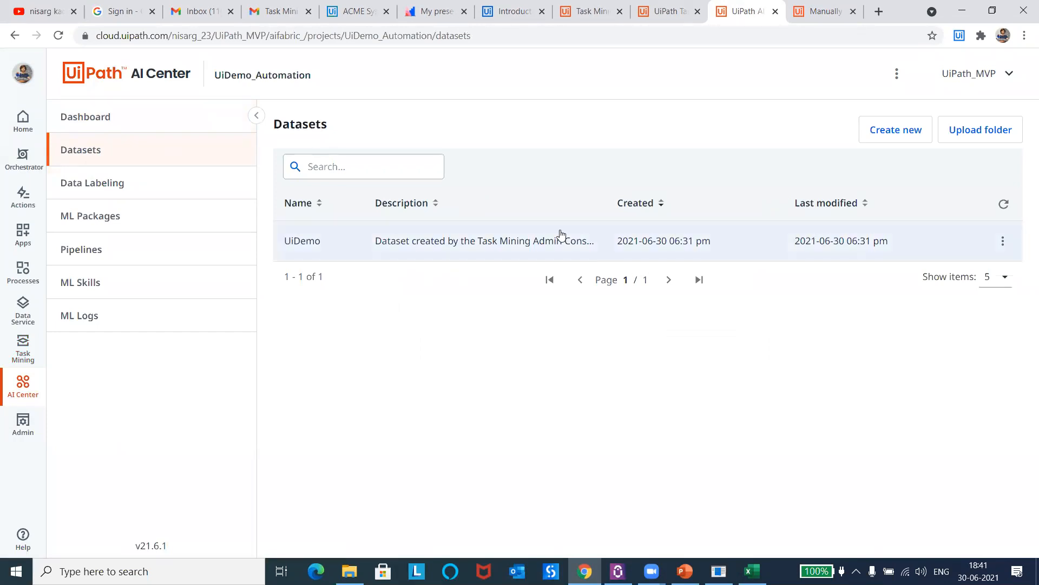
click(489, 243)
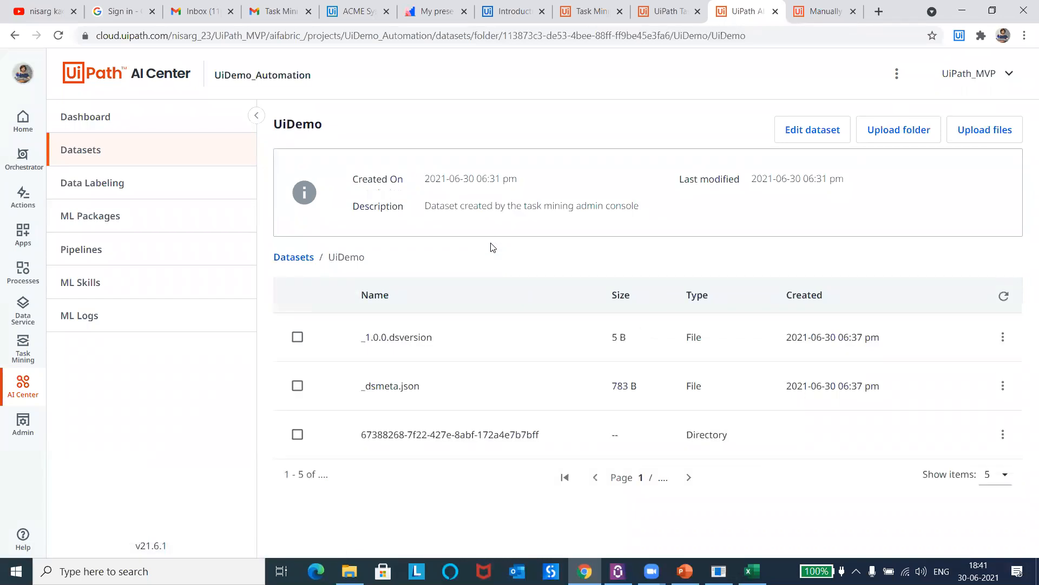
click(423, 439)
click(425, 345)
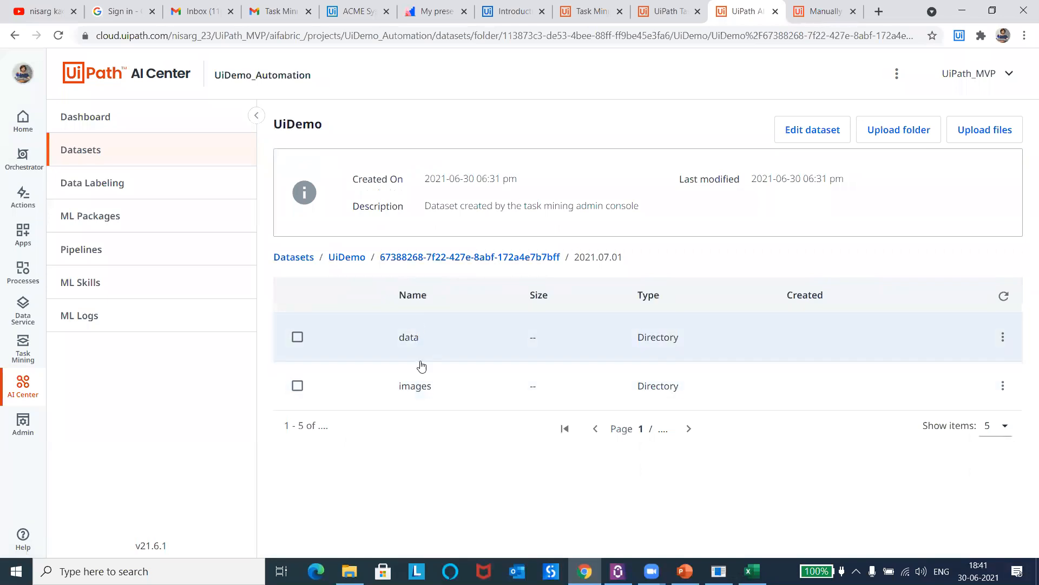
click(395, 257)
click(351, 257)
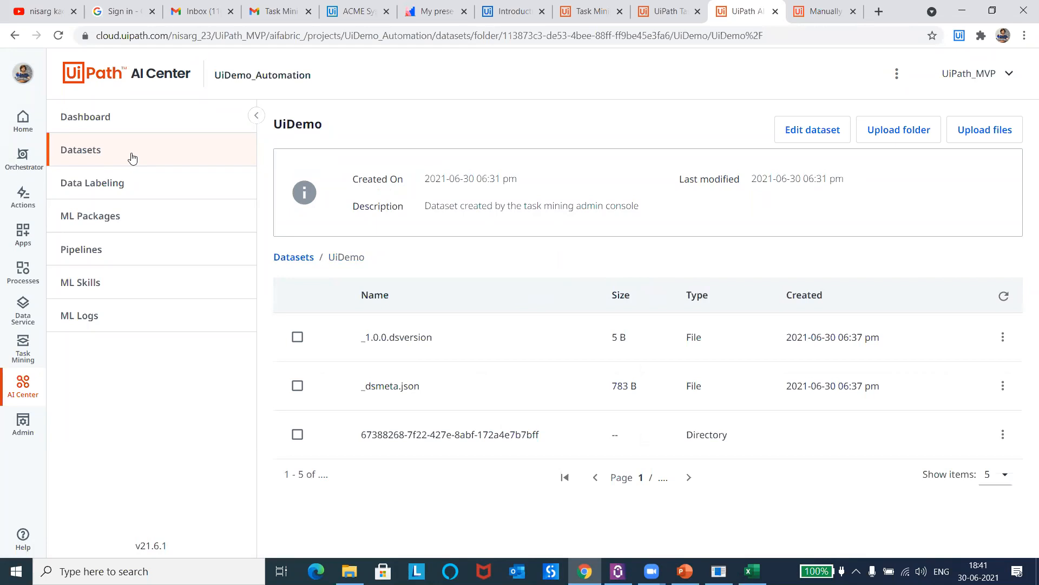
Step: Open the TMAnalyzerModel package from the out-of-the-box UiPath Task Mining ML packages
click(125, 216)
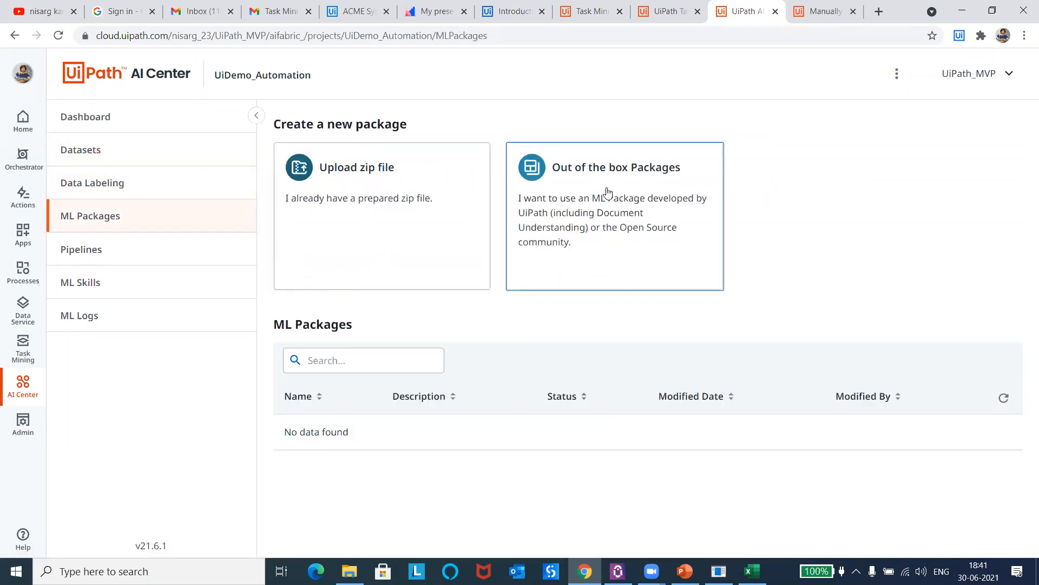
click(608, 192)
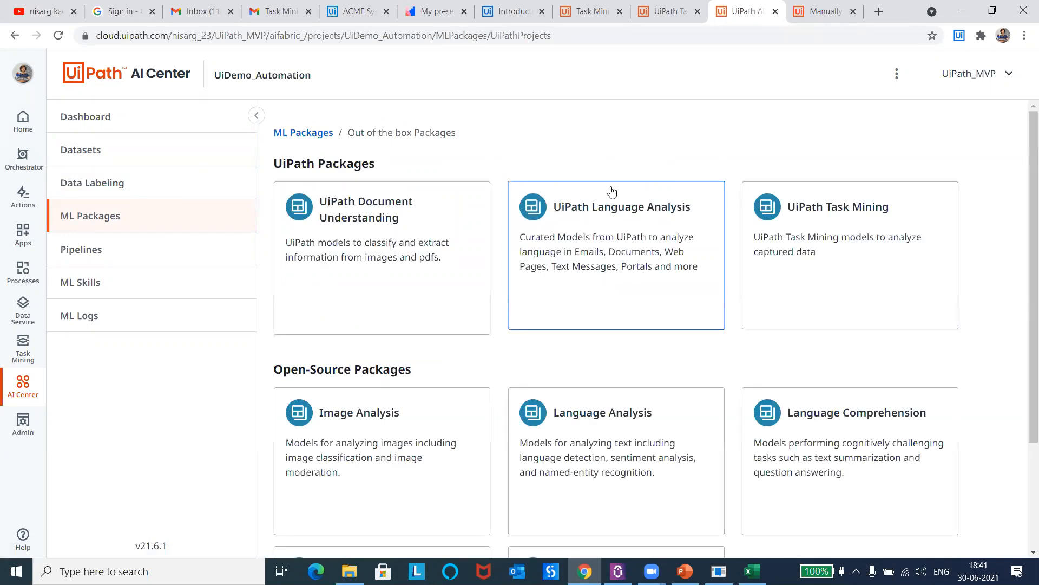
click(819, 236)
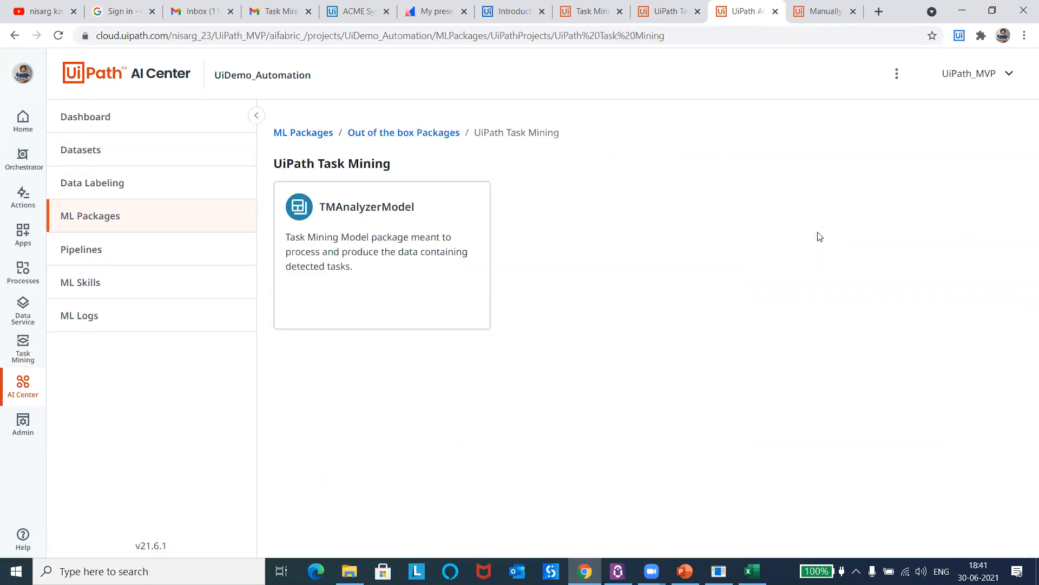
click(351, 215)
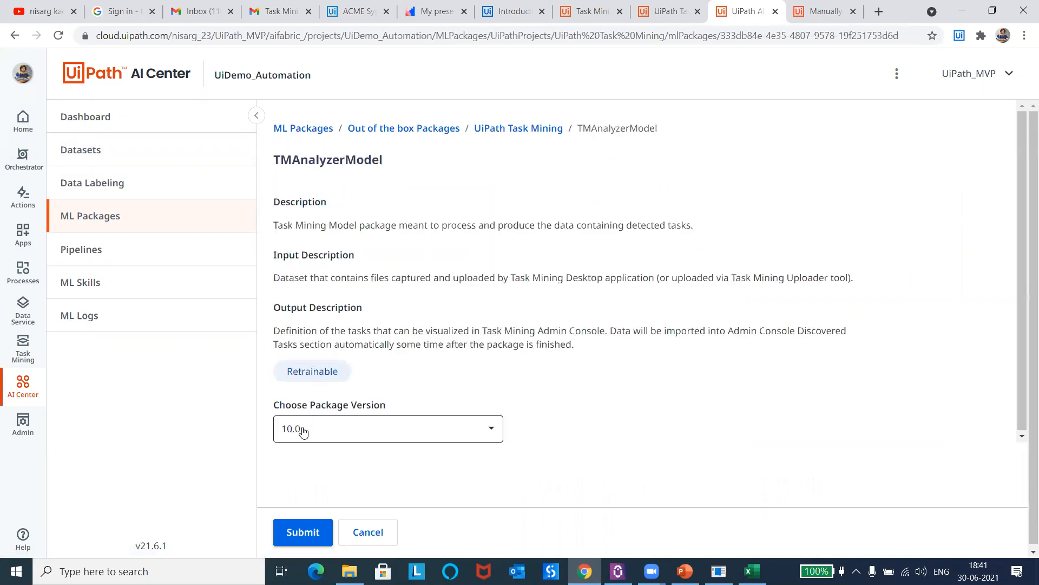
Step: Create an ML package named ACME_TM from TMAnalyzerModel version 10.0
click(290, 528)
click(352, 178)
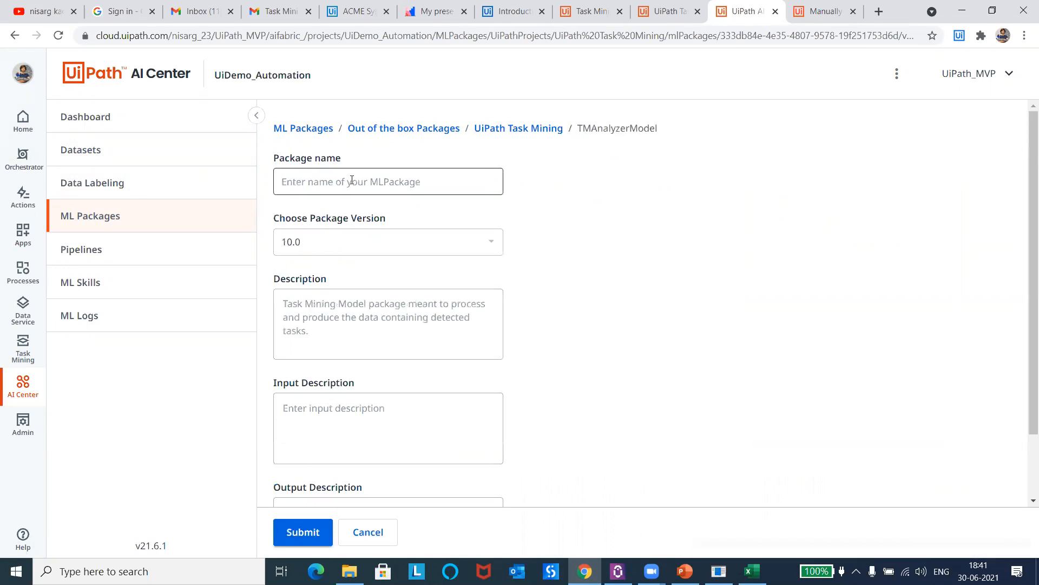
text(ACME_TM)
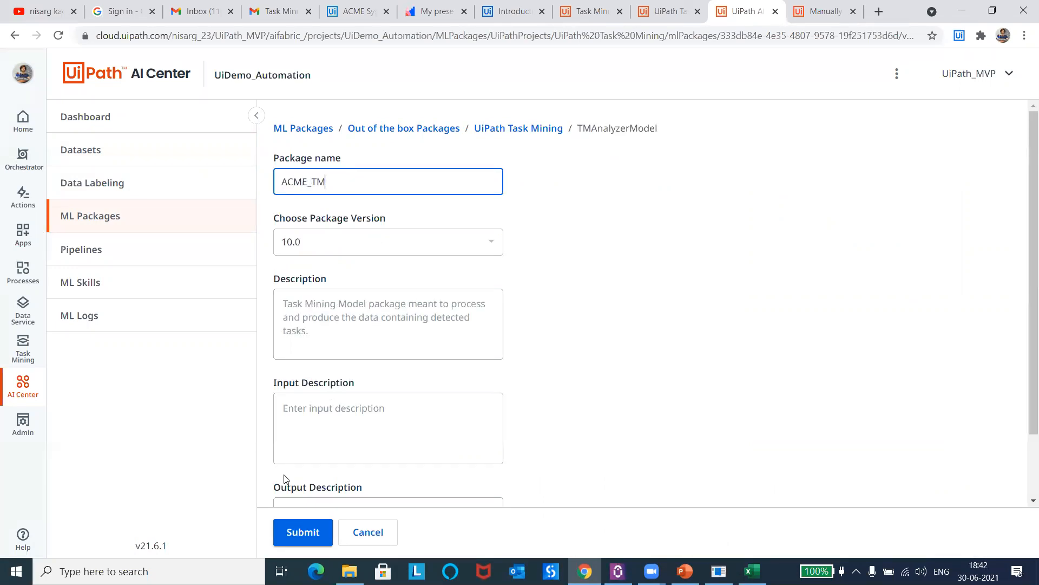
click(294, 531)
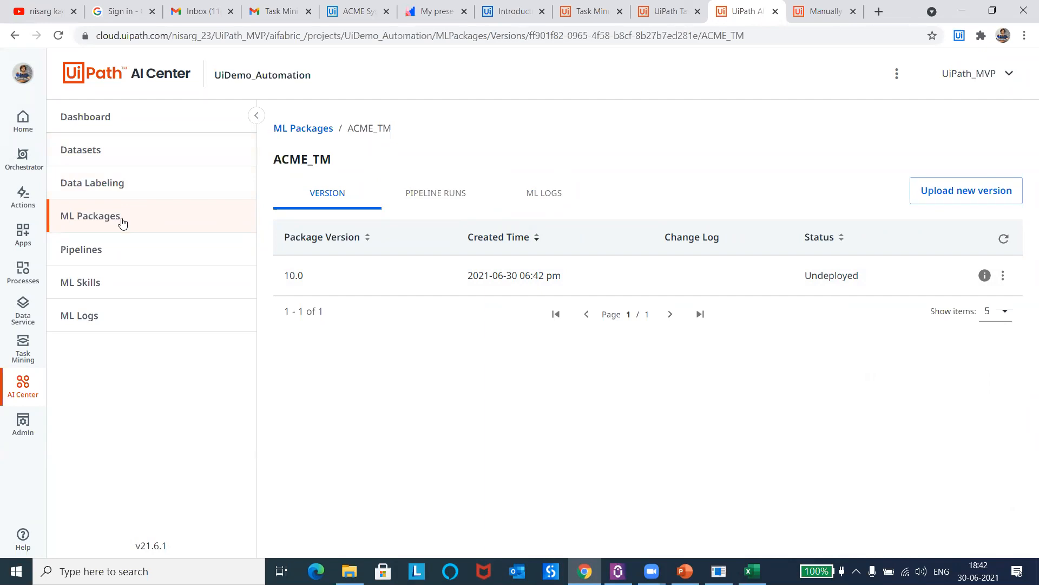
Step: Start a new pipeline run in the UiDemo_Automation project with Evaluation run as its pipeline type
click(126, 221)
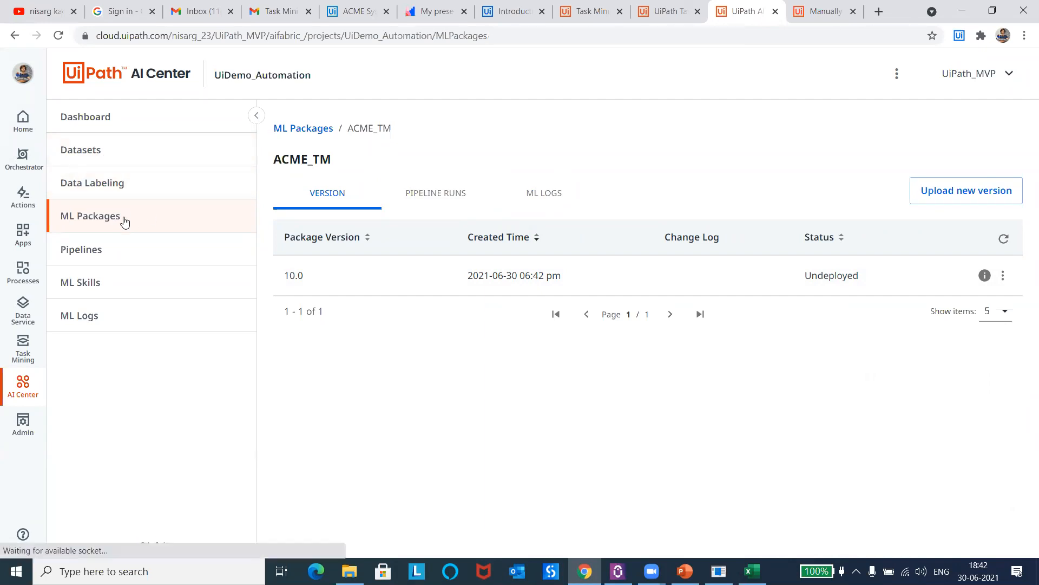
click(106, 251)
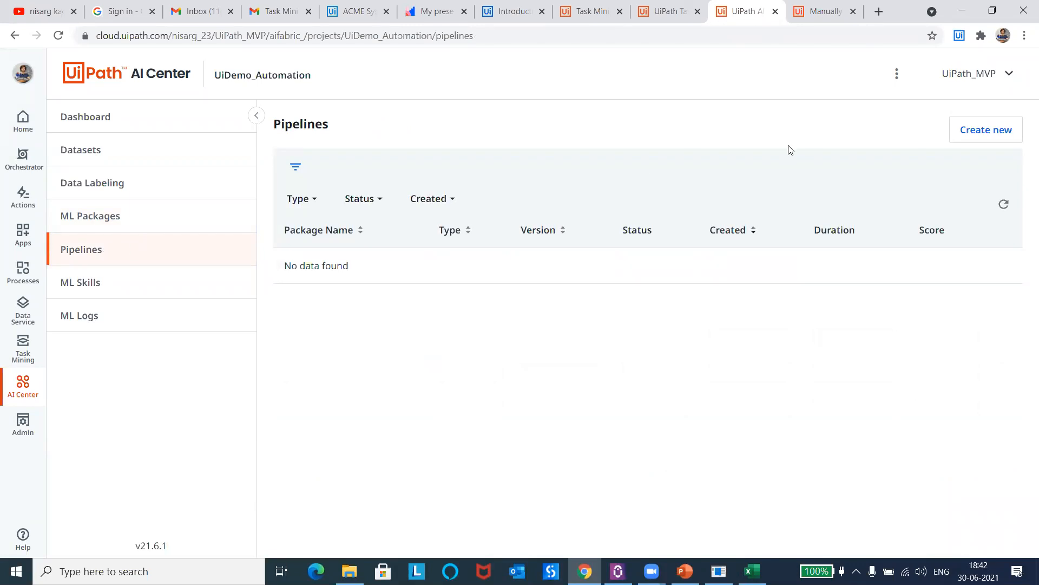
click(984, 130)
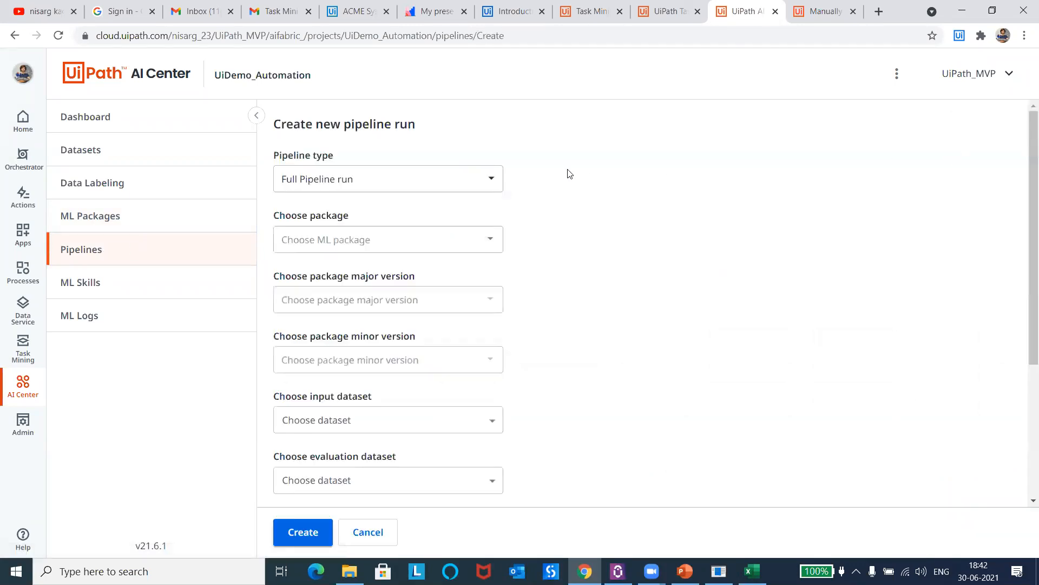
click(482, 179)
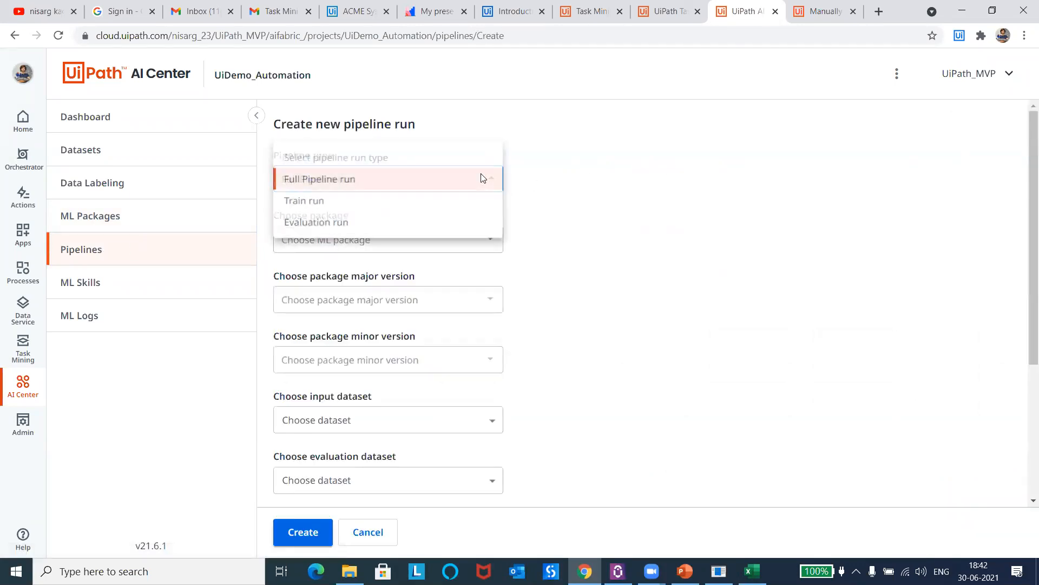
click(354, 222)
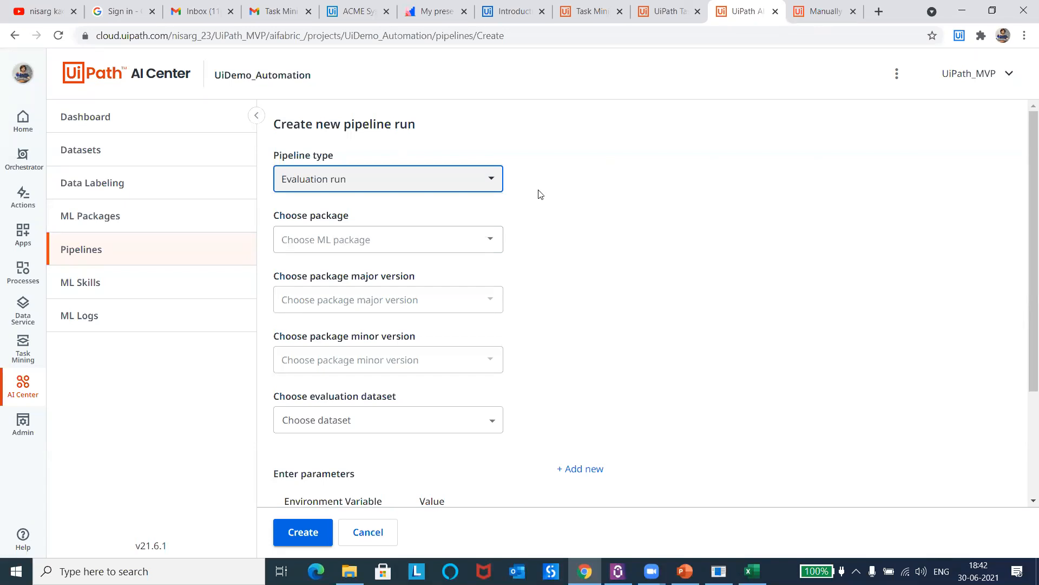
click(476, 179)
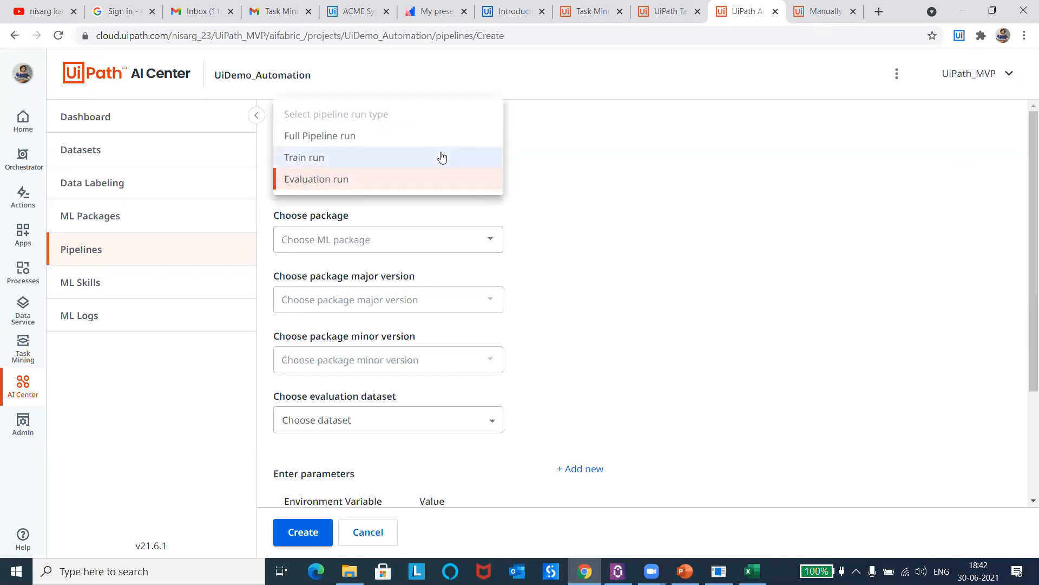
click(641, 221)
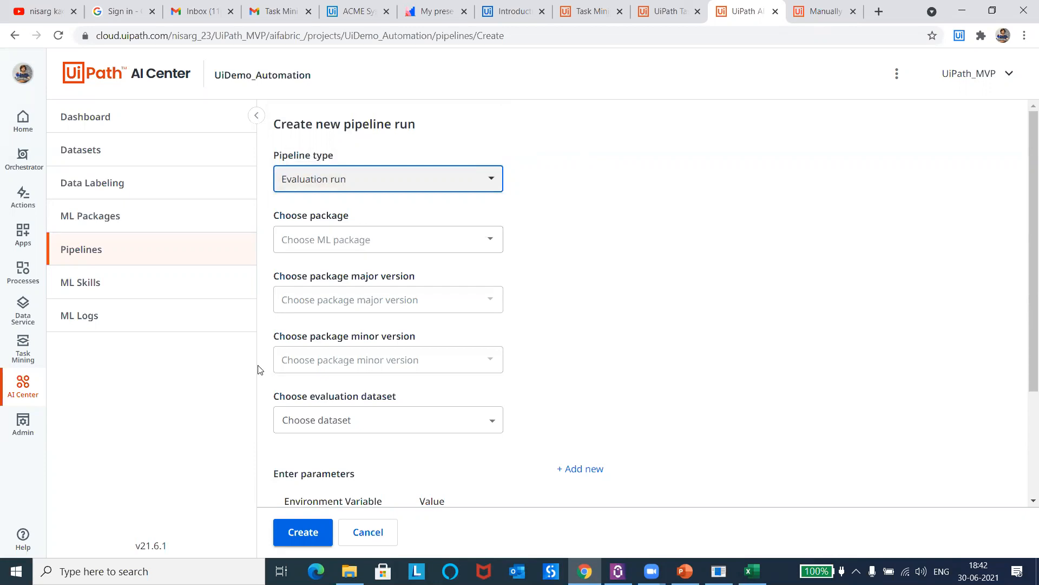
Step: Choose the ACME_TM package with major version 10 and minor version 0 for the evaluation run
click(377, 240)
click(327, 272)
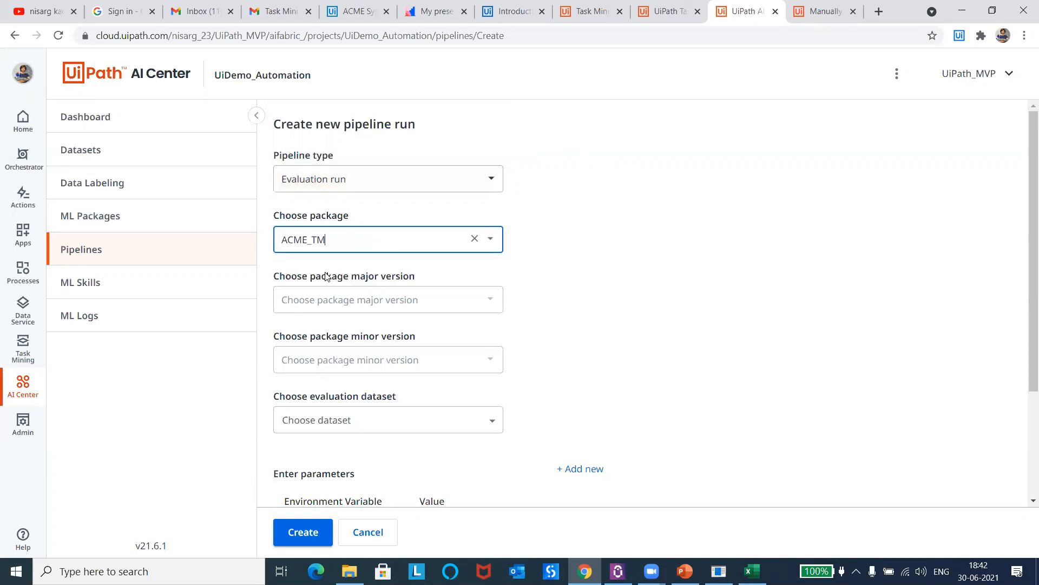
click(362, 293)
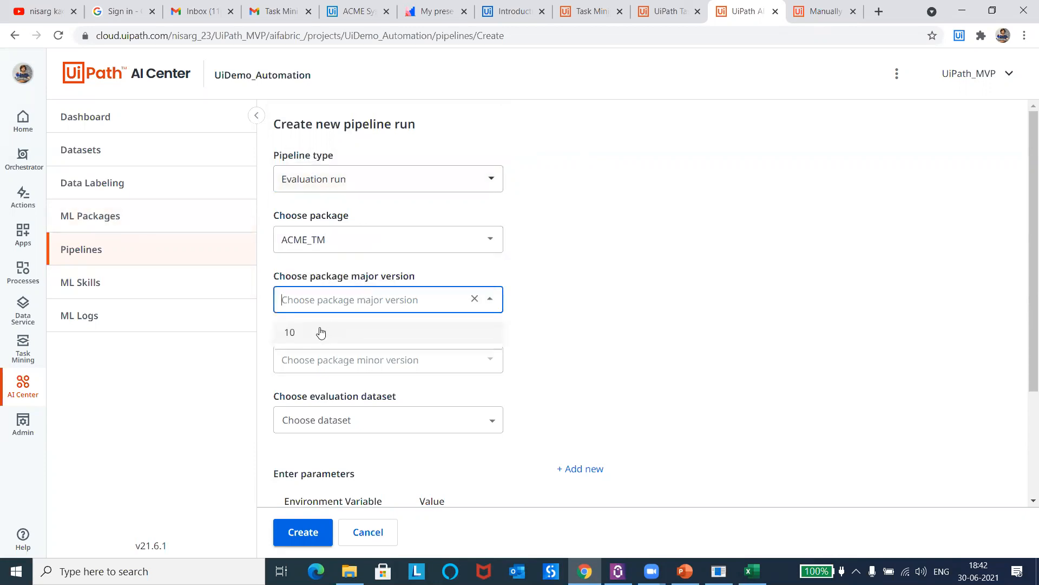
click(305, 333)
click(331, 351)
click(306, 393)
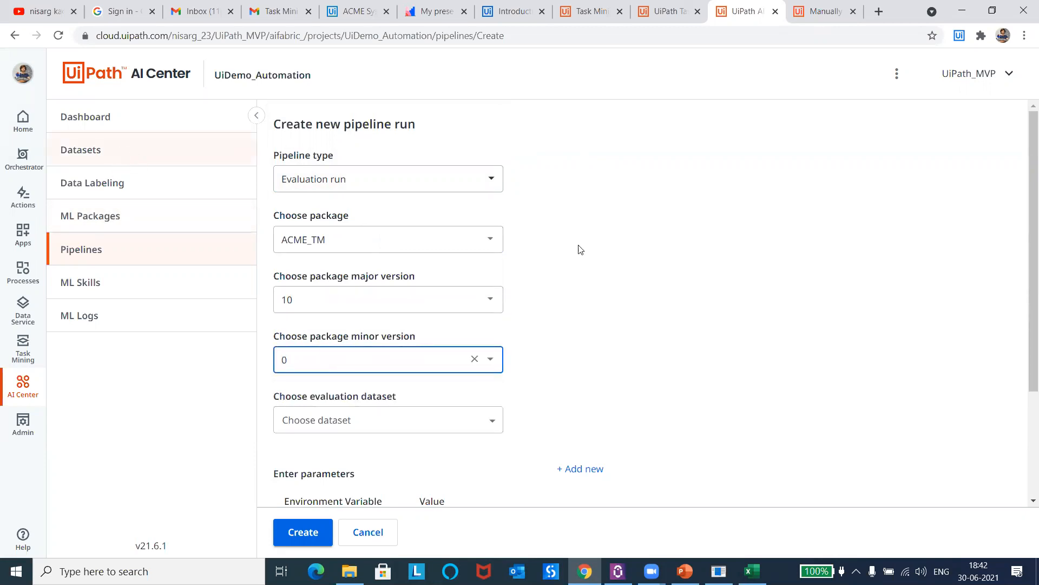
Step: Create the pipeline with UiDemo as its evaluation dataset, set to run now, and refresh the pipelines list
scroll(1023, 255, down, 3)
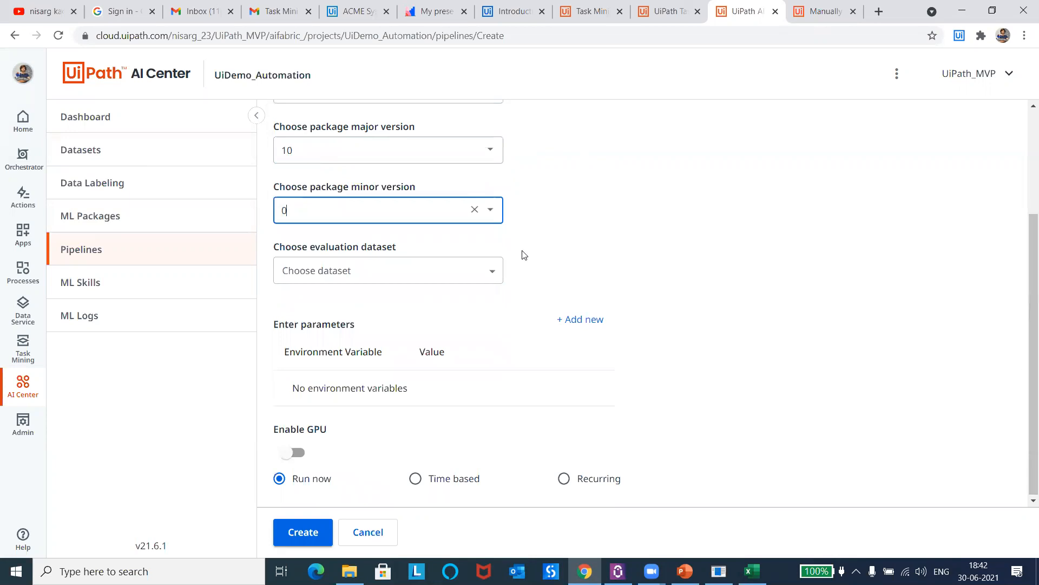
click(494, 274)
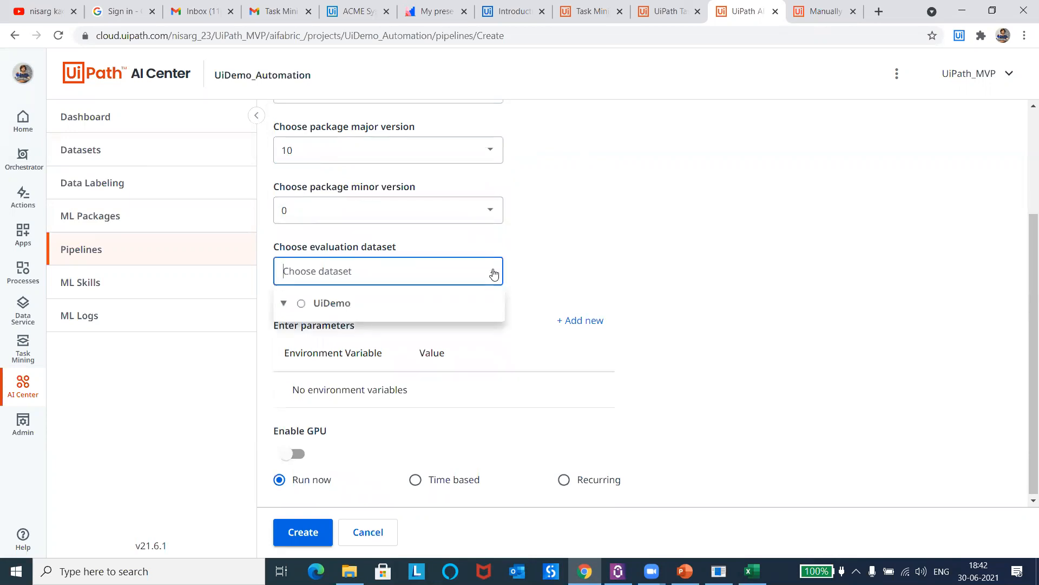
click(302, 304)
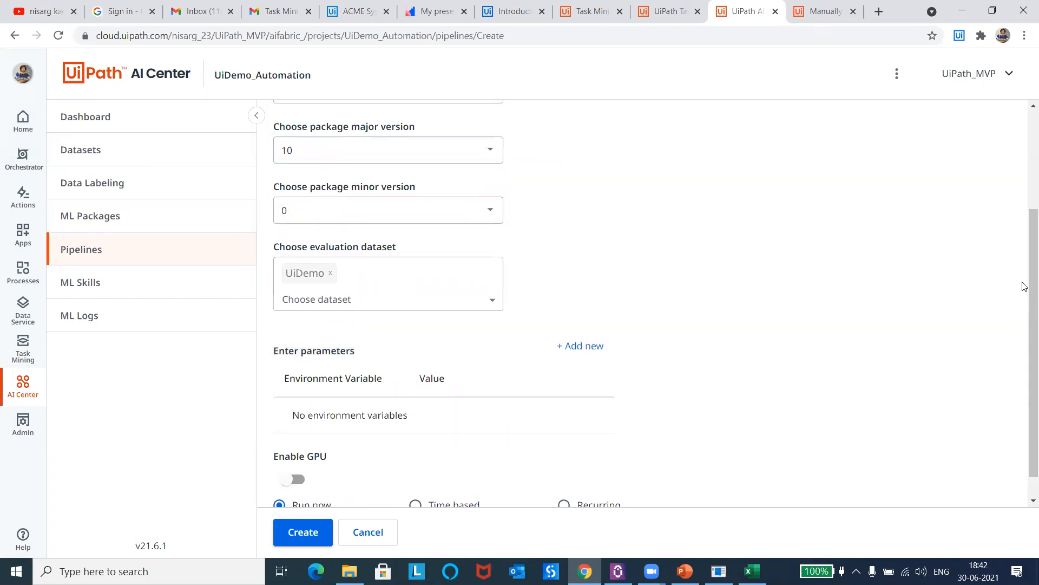
scroll(1023, 287, down, 1)
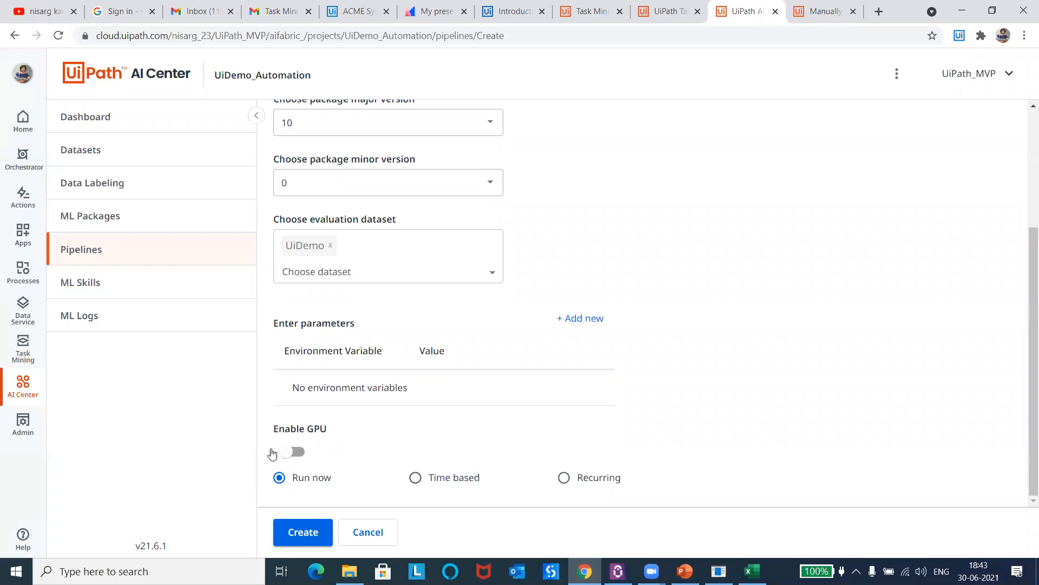
click(301, 531)
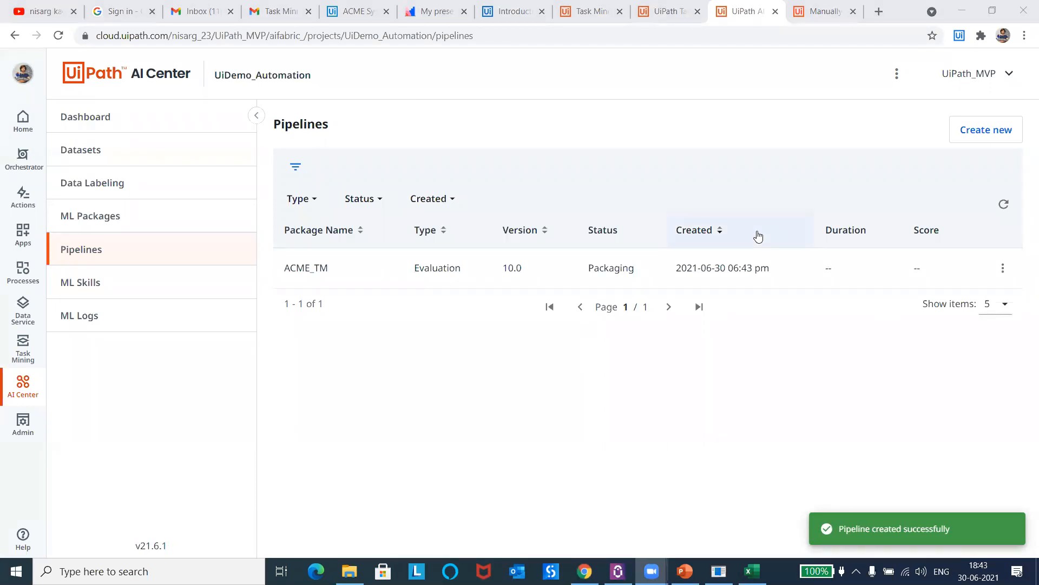
click(1004, 205)
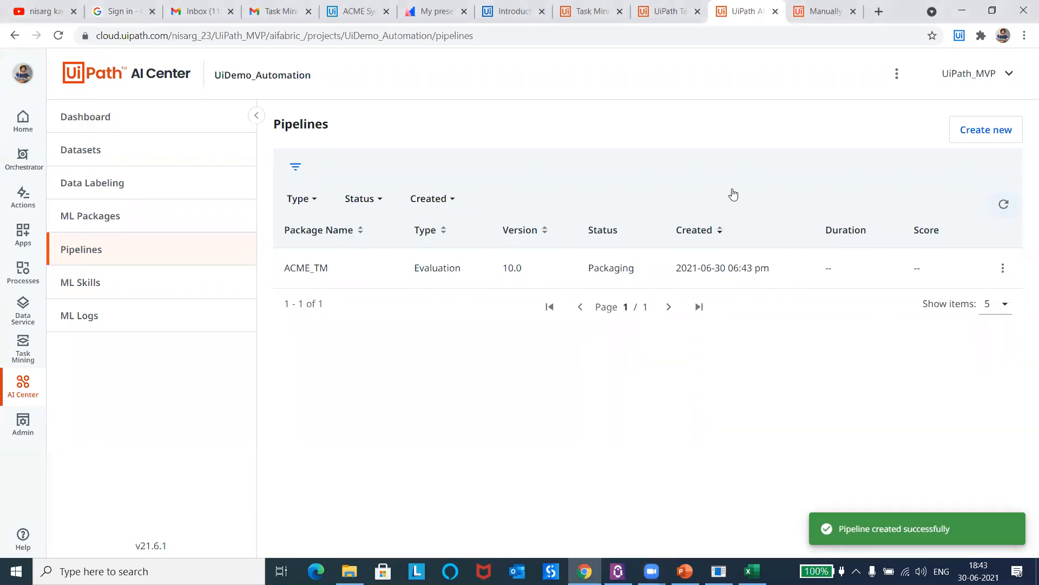
Step: Switch to the Task Mining project's Discovery Results and examine how many uploaded actions are required and recommended for starting an analysis
click(664, 12)
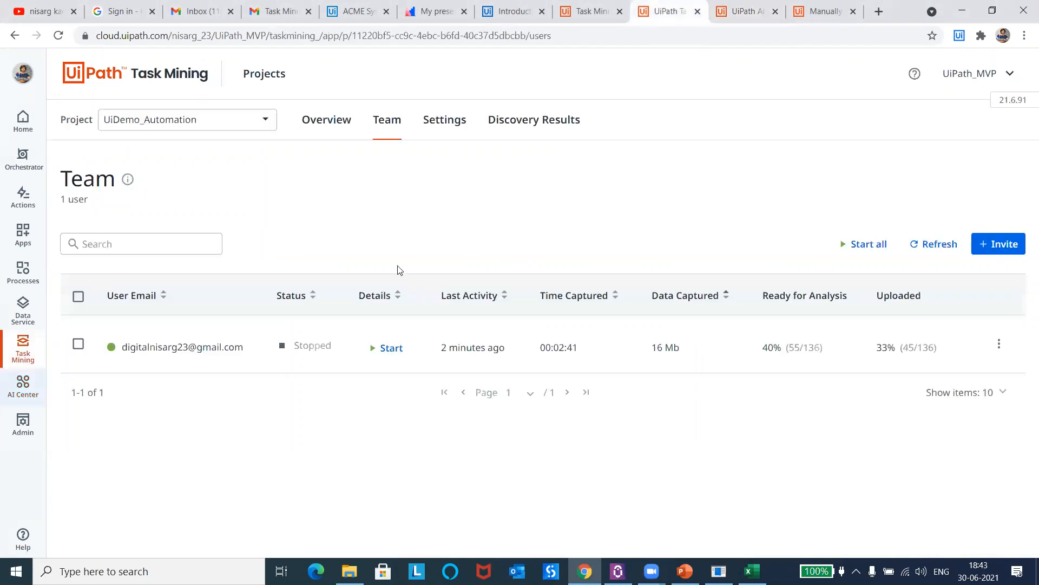
click(518, 127)
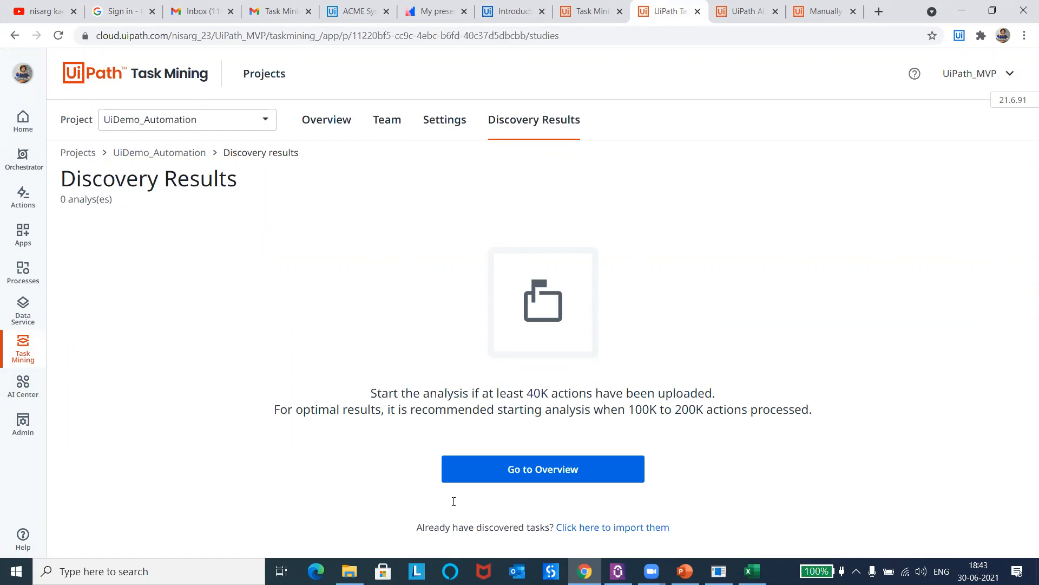
drag(528, 394, 718, 398)
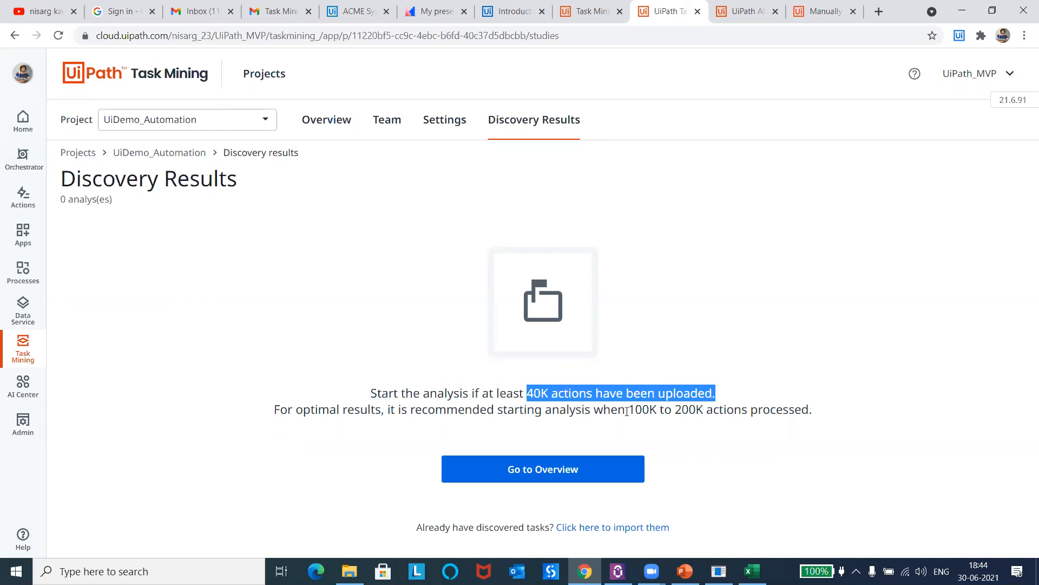
drag(628, 411, 822, 418)
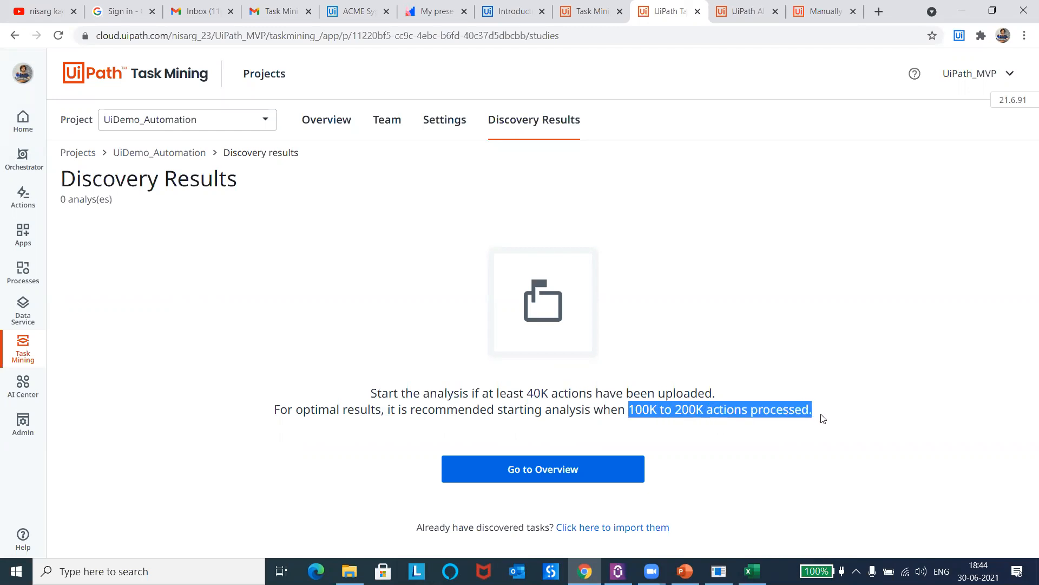
click(823, 417)
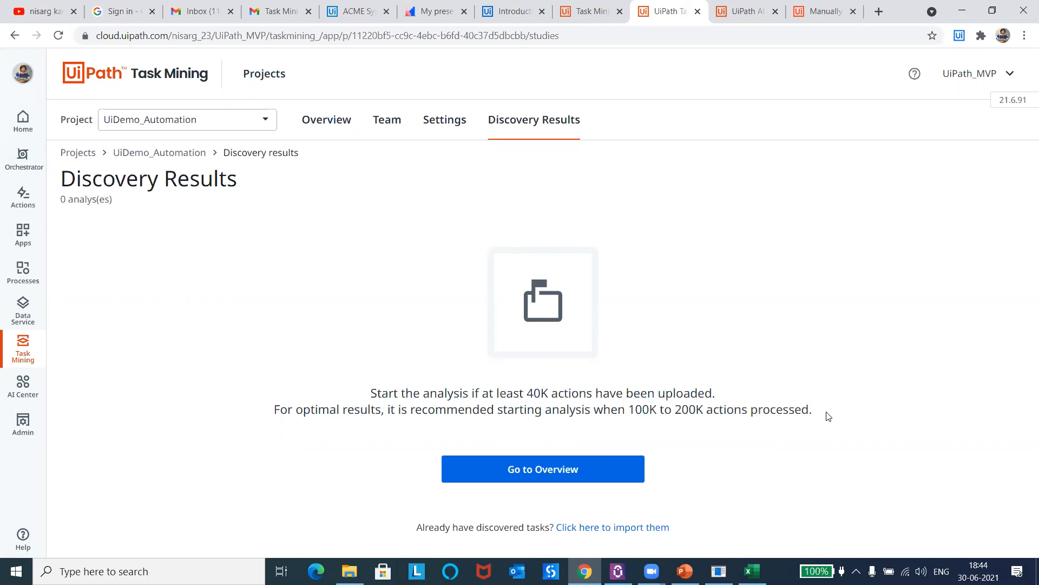
drag(497, 410, 824, 407)
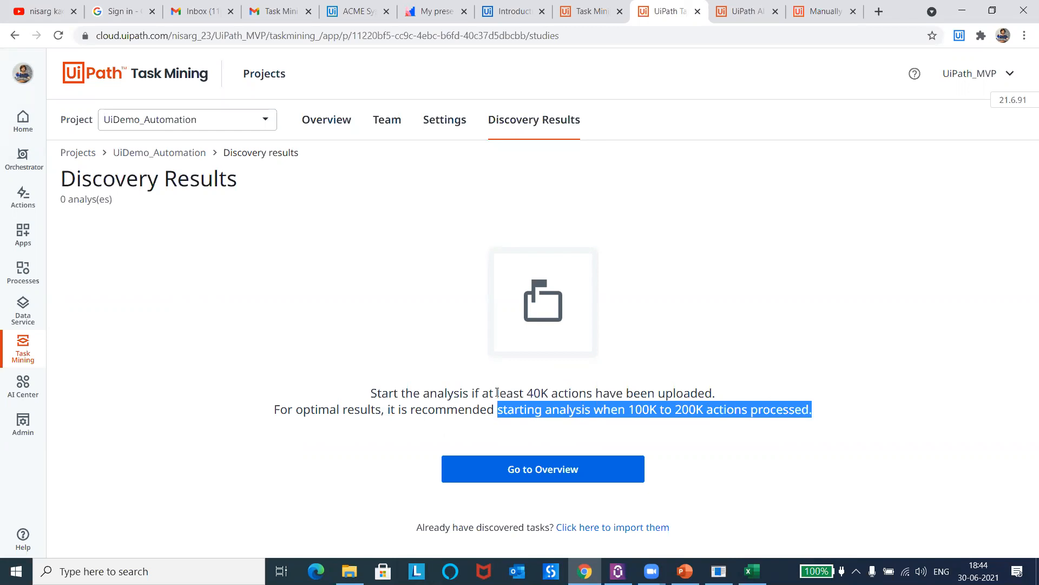
drag(429, 394, 574, 394)
double_click(516, 394)
double_click(543, 394)
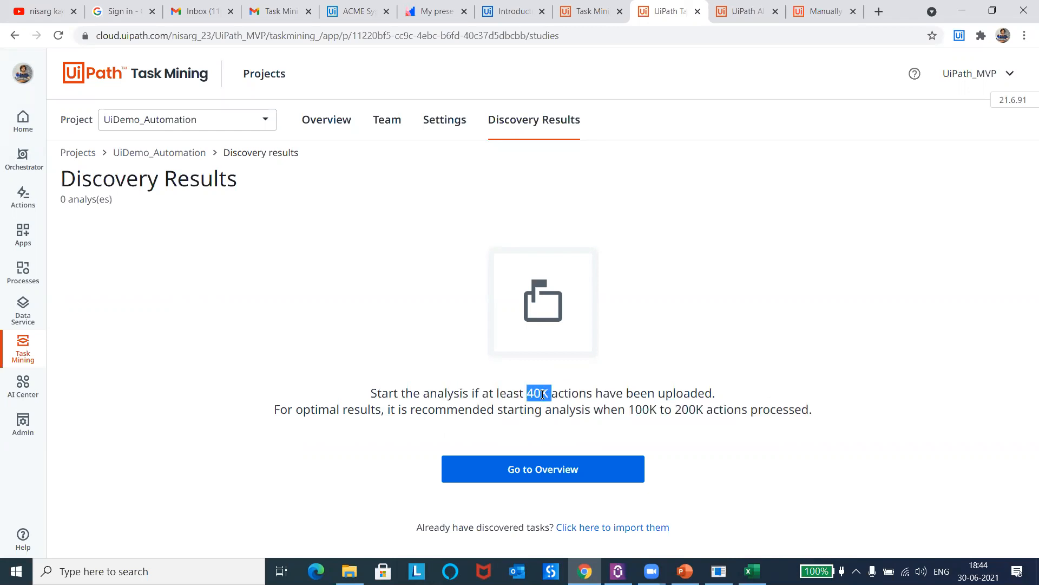
click(626, 326)
Step: Switch to the Task Mining Session presentation in PowerPoint and present it from the current slide up to "Applications to be recorded"
click(684, 571)
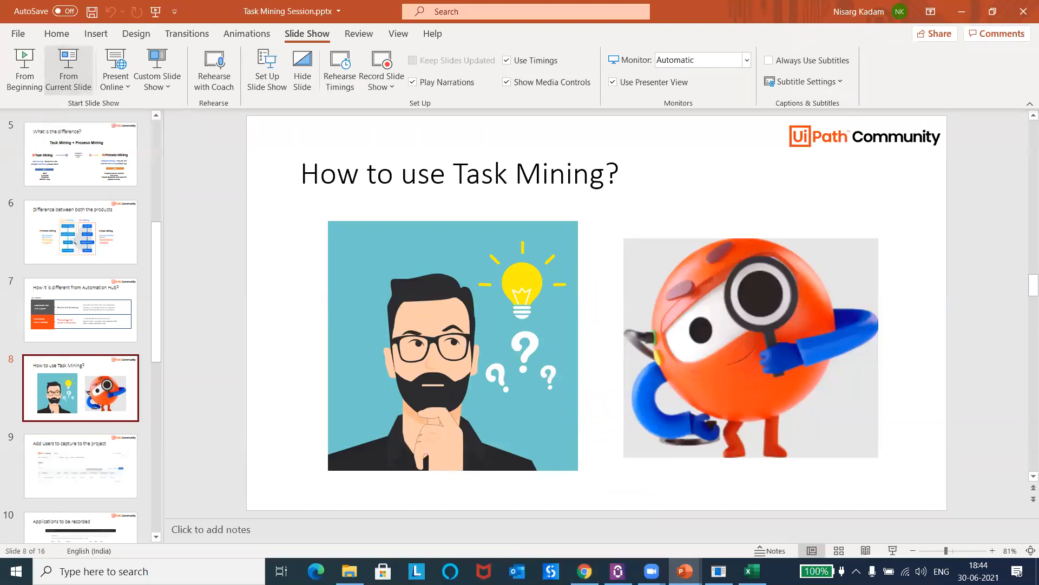
click(68, 69)
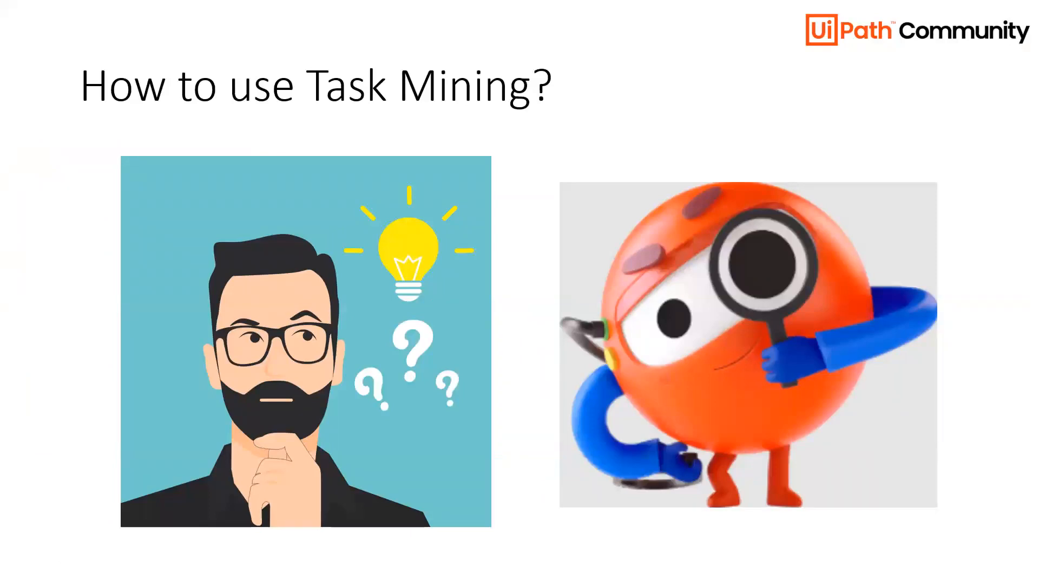
key(Right)
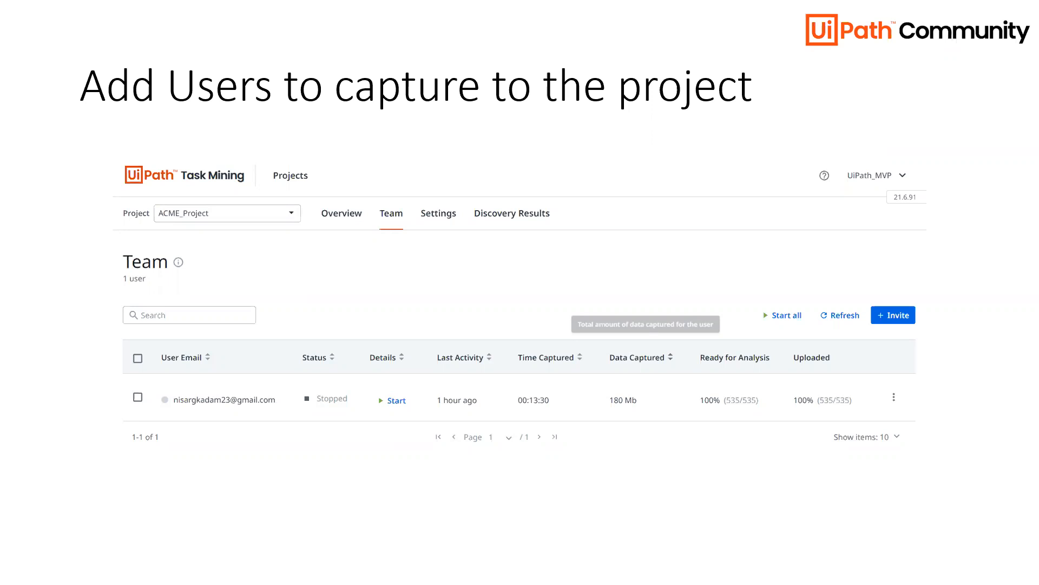
key(Right)
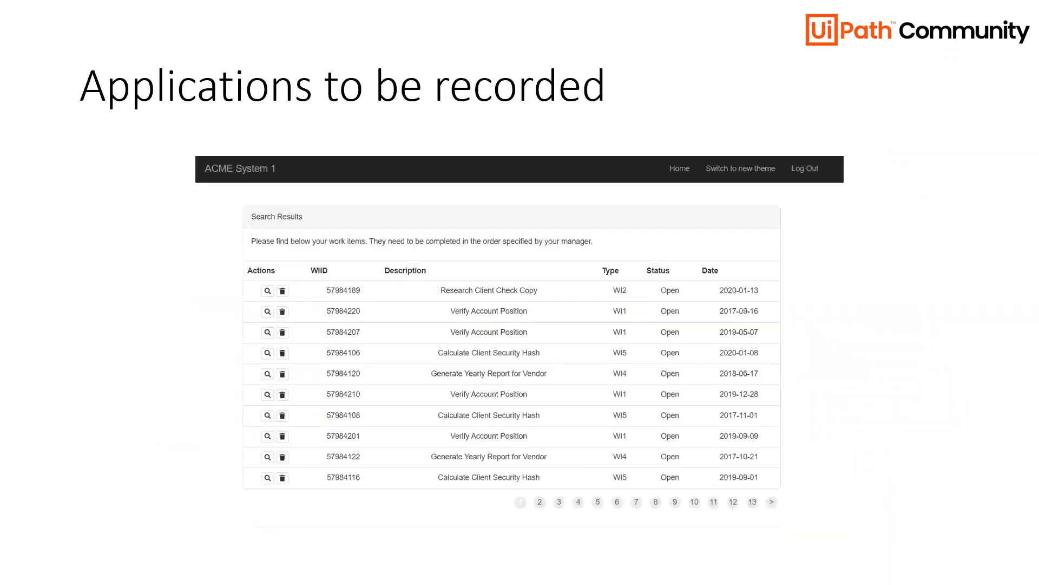
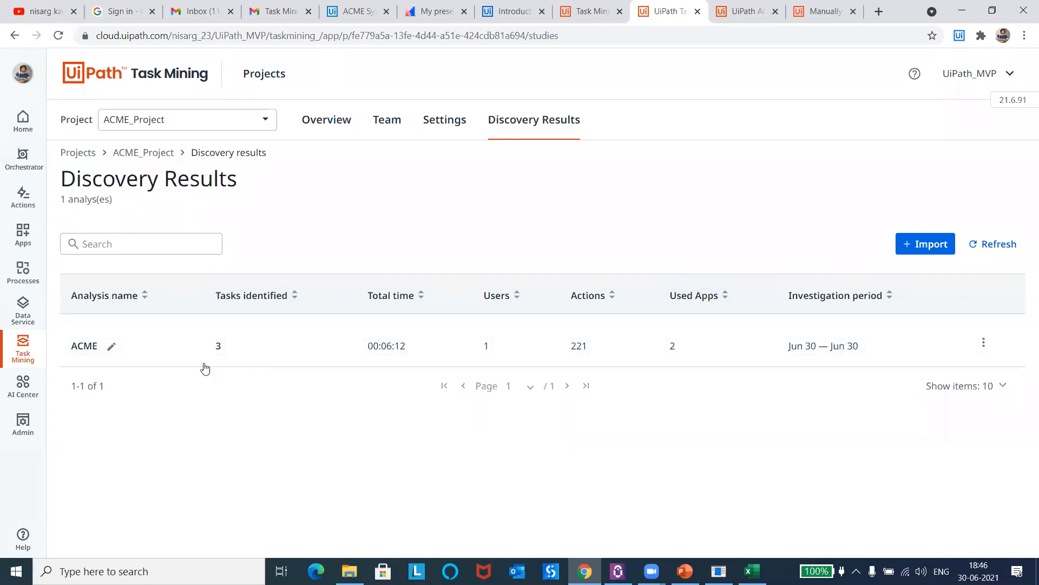
Step: Open the ACME analysis from the discovery results and review its overview and tasks tabular view
click(149, 349)
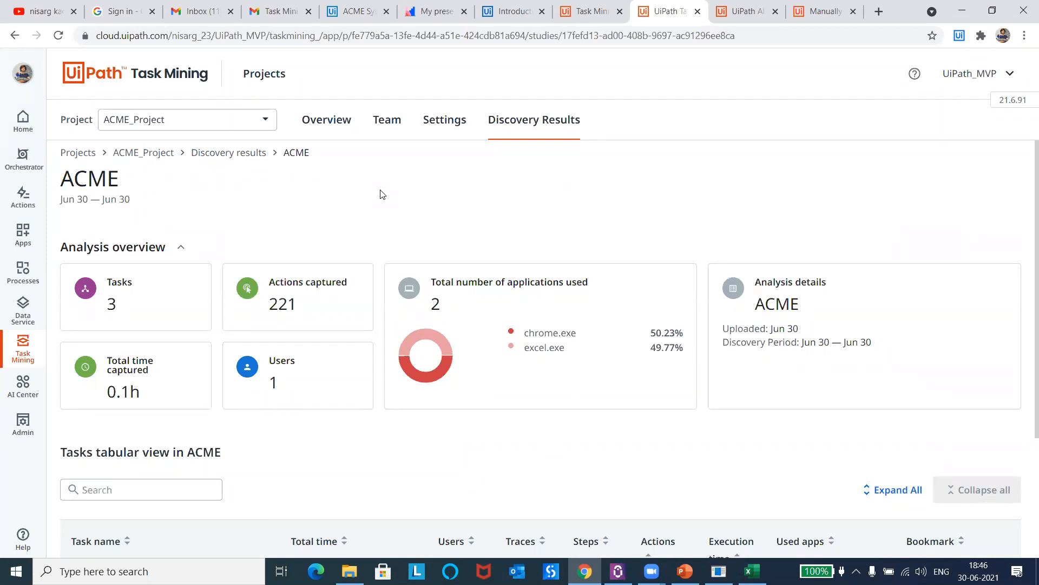
scroll(1025, 223, down, 2)
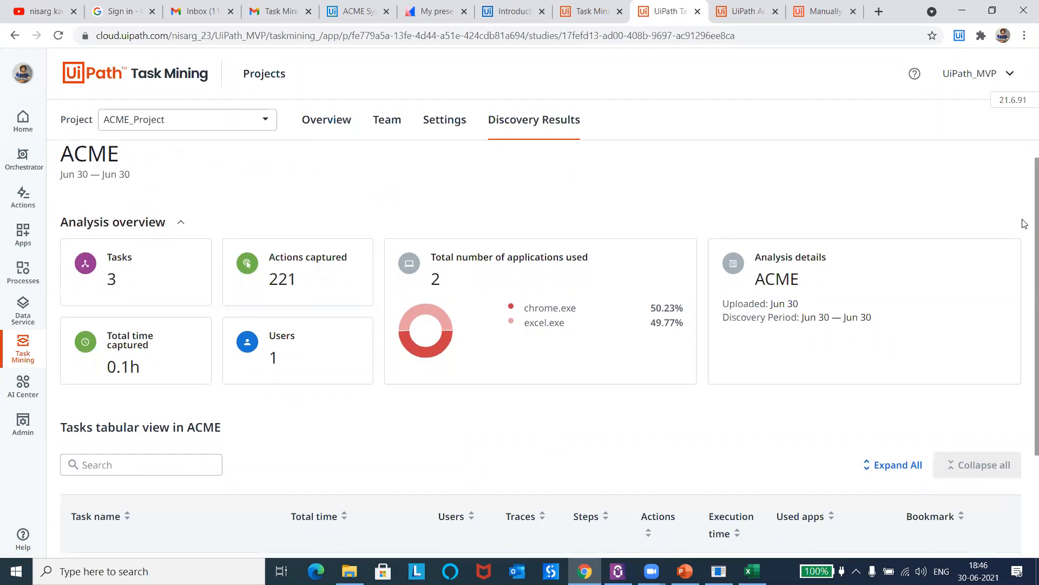
scroll(1024, 223, down, 3)
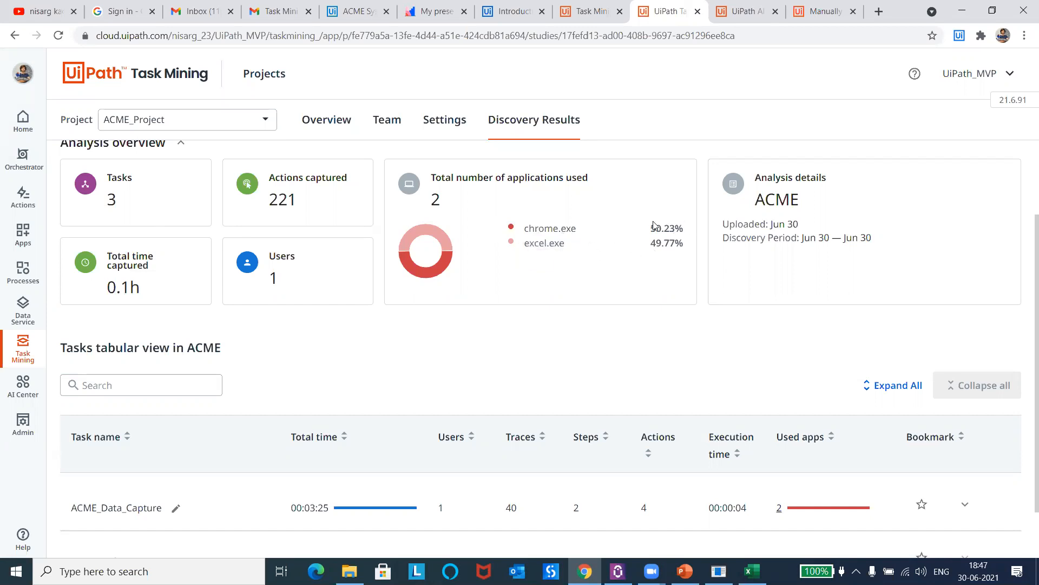
scroll(1024, 334, down, 1)
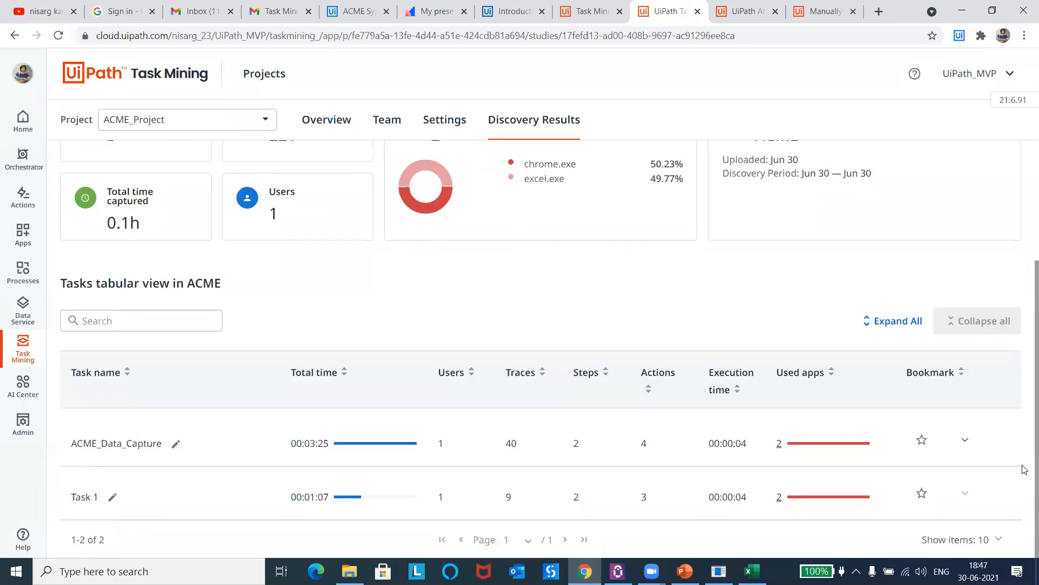
Step: Open the ACME_Data_Capture task, browse its list of traces and enlarge the bookmarked traces area
click(195, 447)
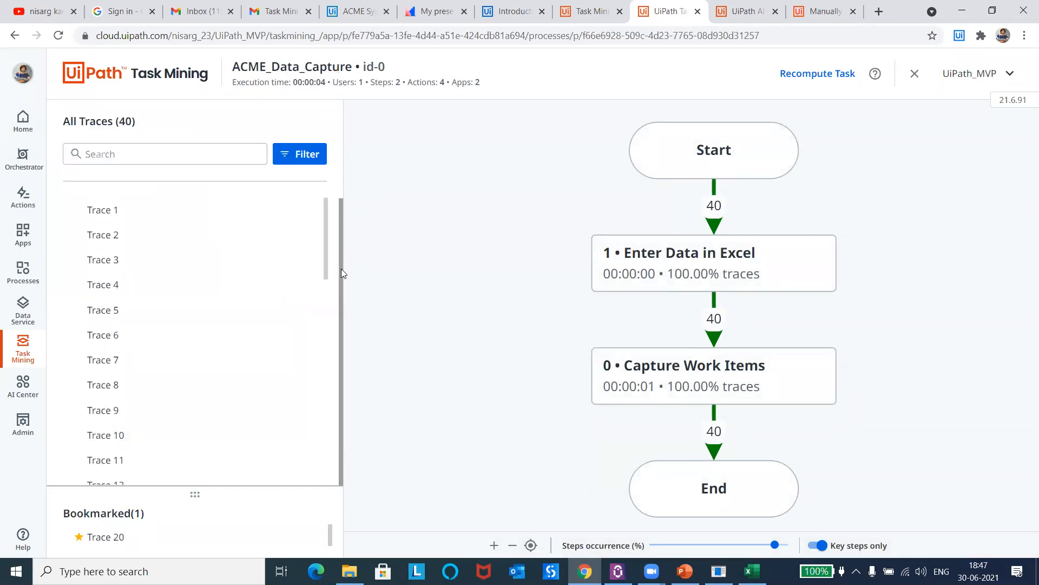
drag(325, 241, 324, 459)
drag(322, 342, 321, 164)
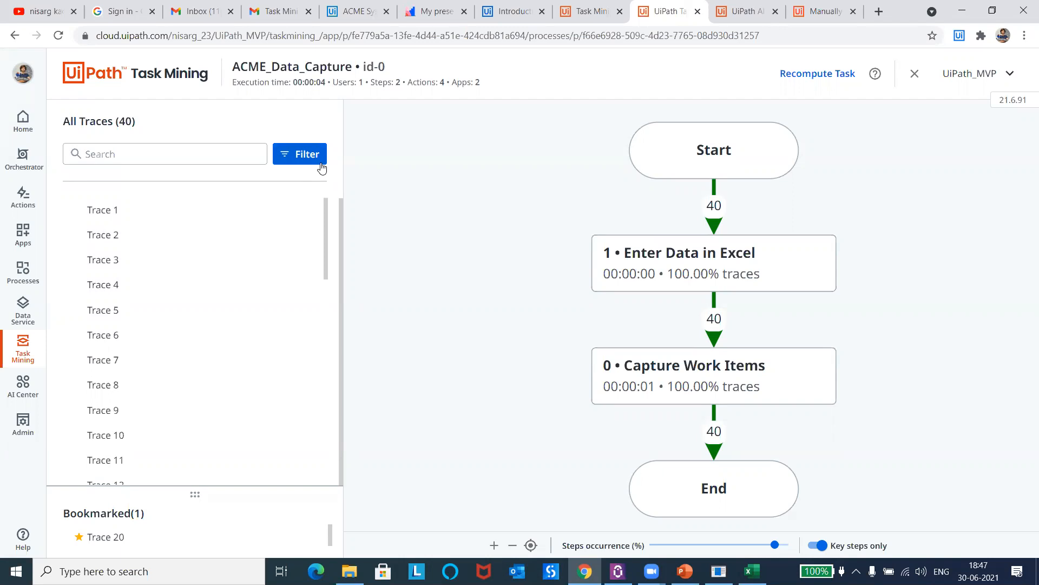
mouse_move(326, 213)
mouse_down()
mouse_move(314, 448)
mouse_move(330, 204)
mouse_up()
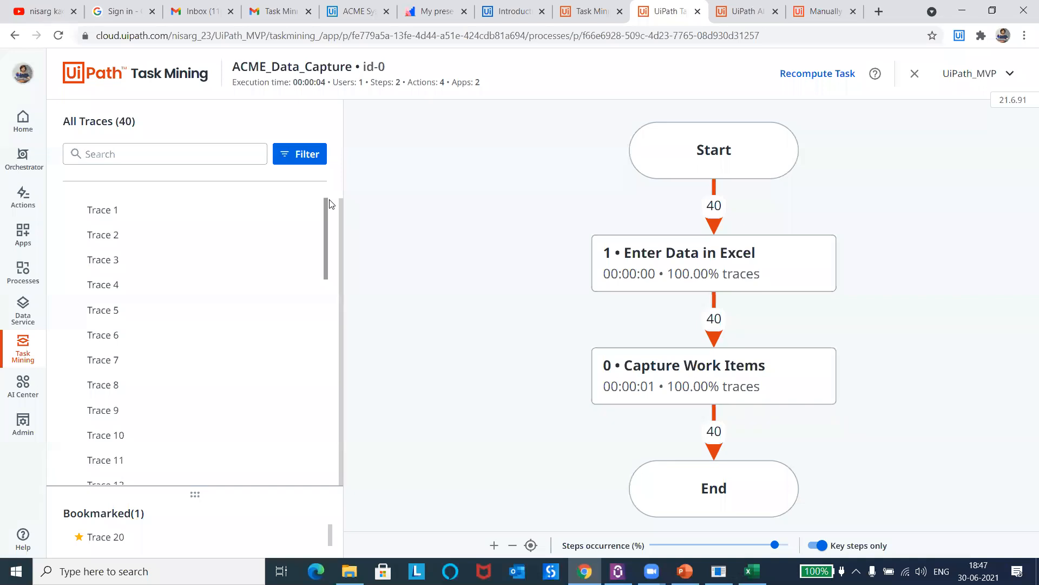
drag(331, 204, 309, 448)
drag(195, 494, 204, 355)
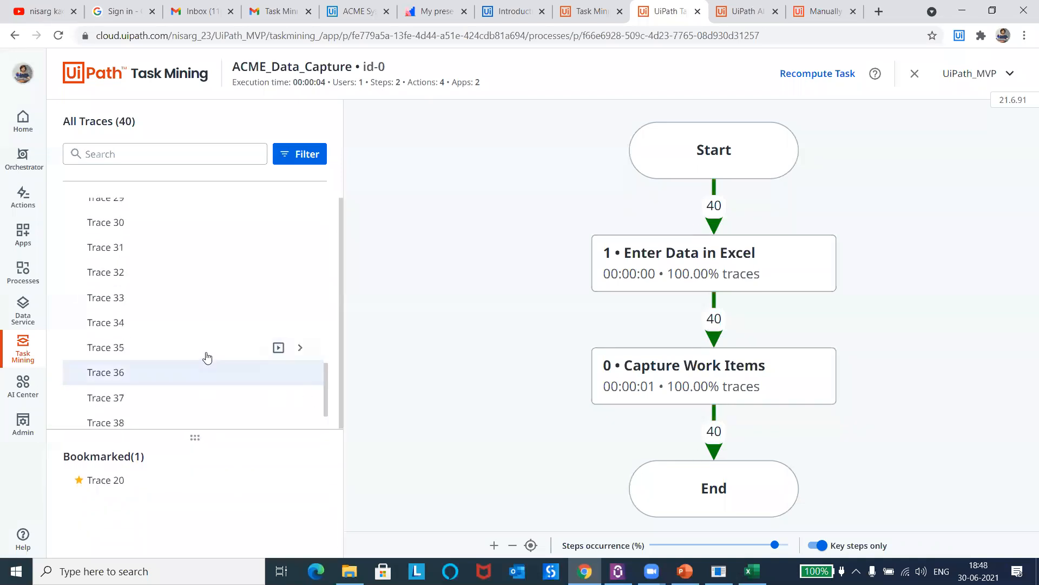
Step: Open the bookmarked Trace 20 and examine its action count, app usage shares, slideshow and step details
click(110, 482)
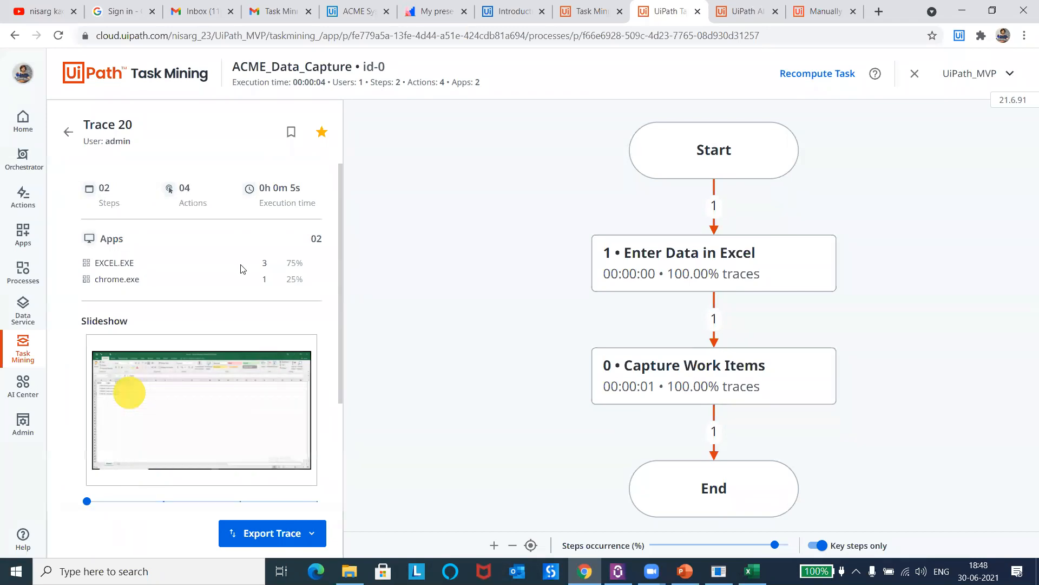
drag(264, 263, 305, 291)
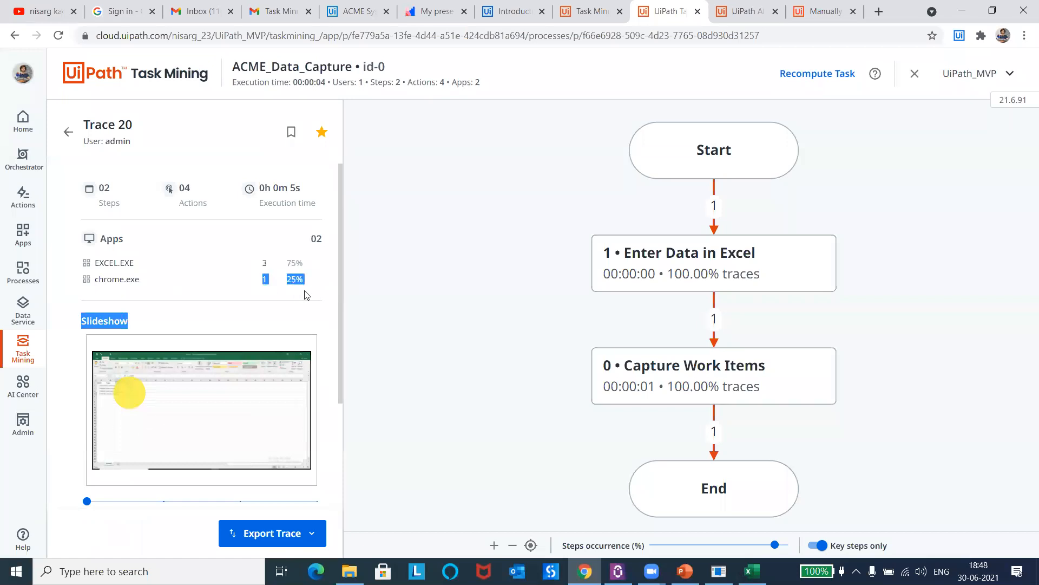
double_click(185, 189)
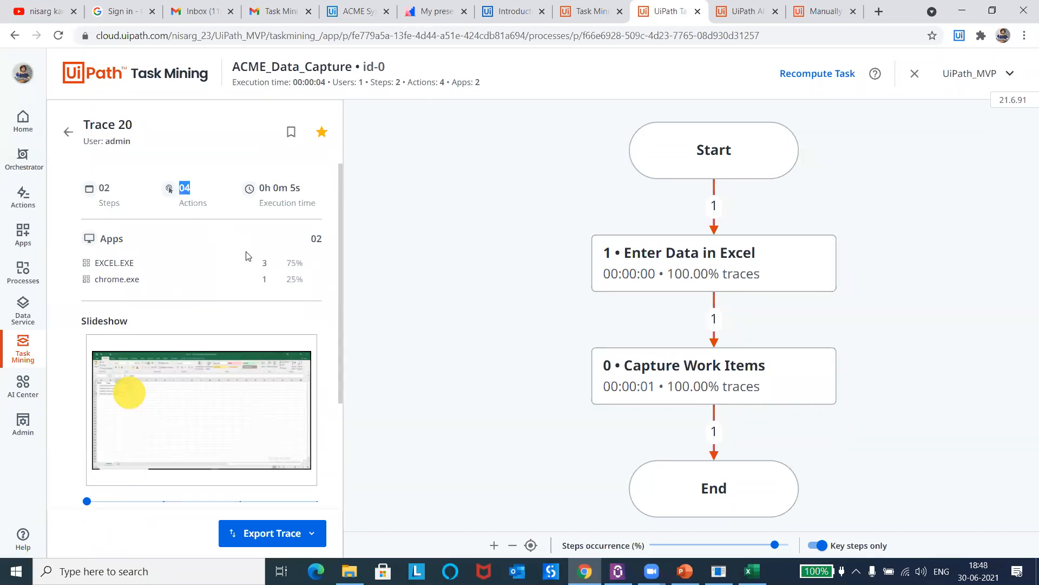
drag(282, 265, 320, 283)
click(316, 284)
drag(342, 357, 332, 451)
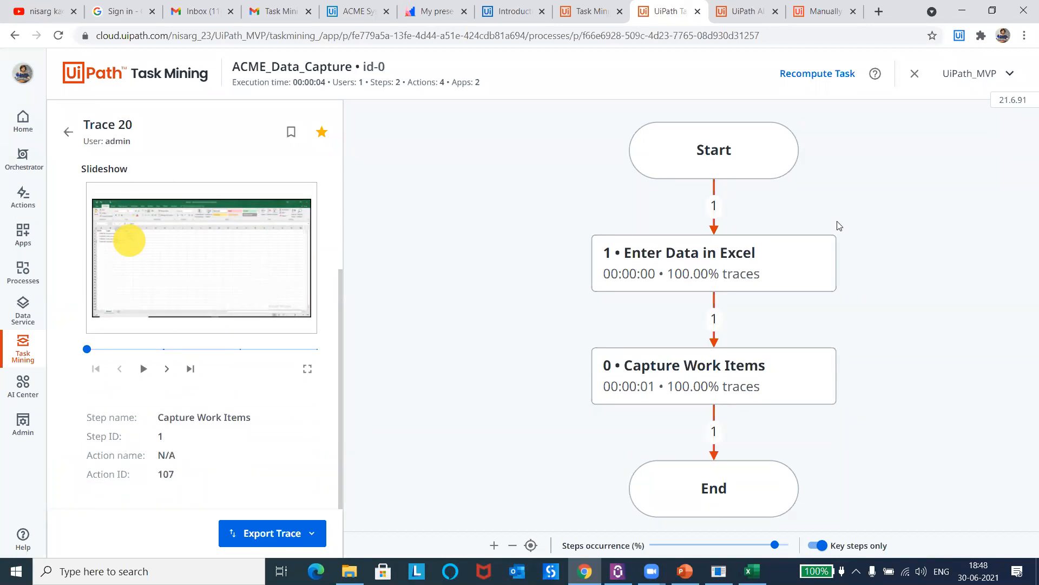
Step: Export Trace 20 as a Process Definition Document
click(287, 537)
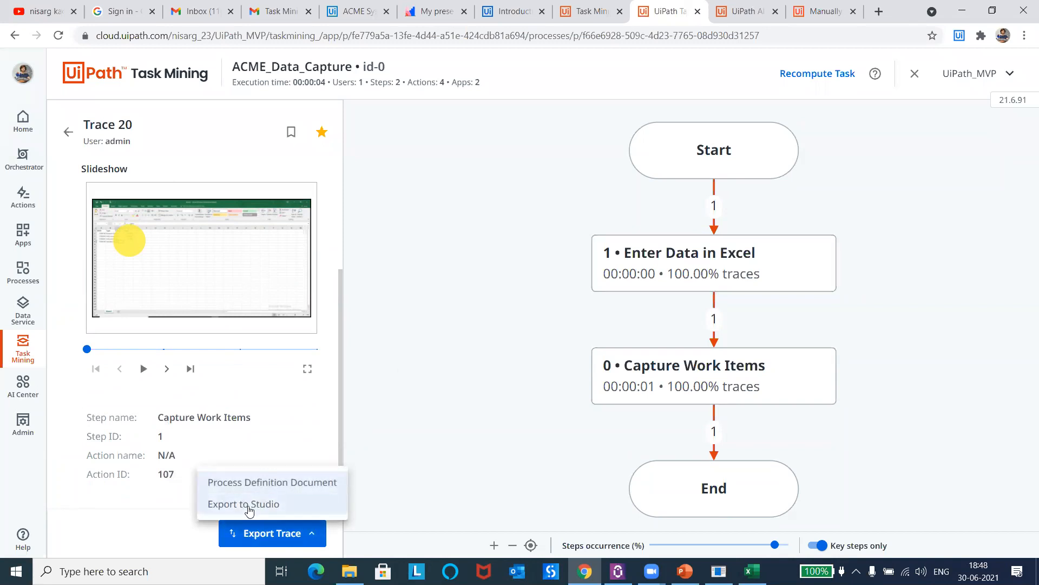
click(166, 538)
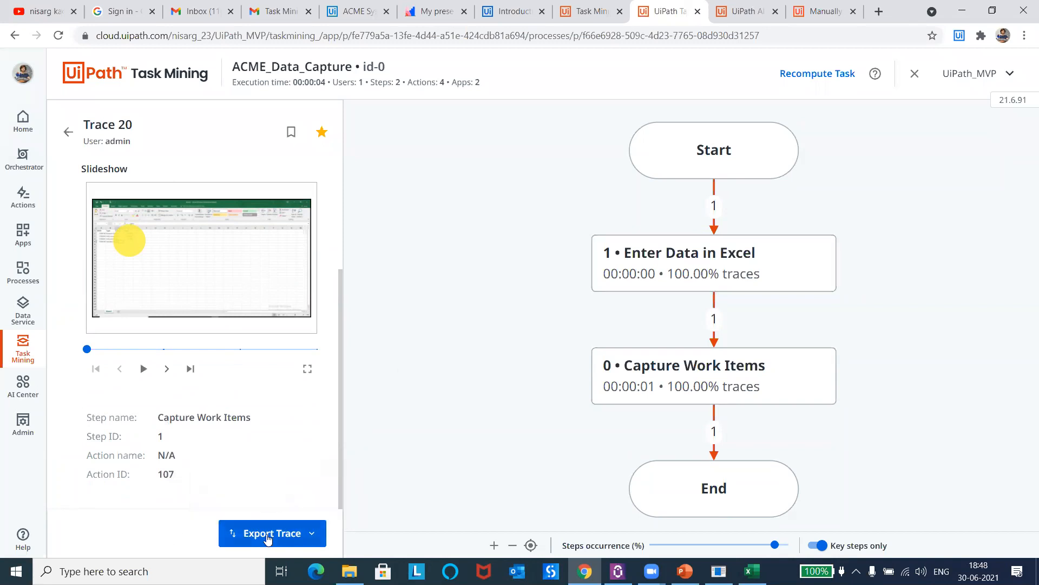
click(288, 535)
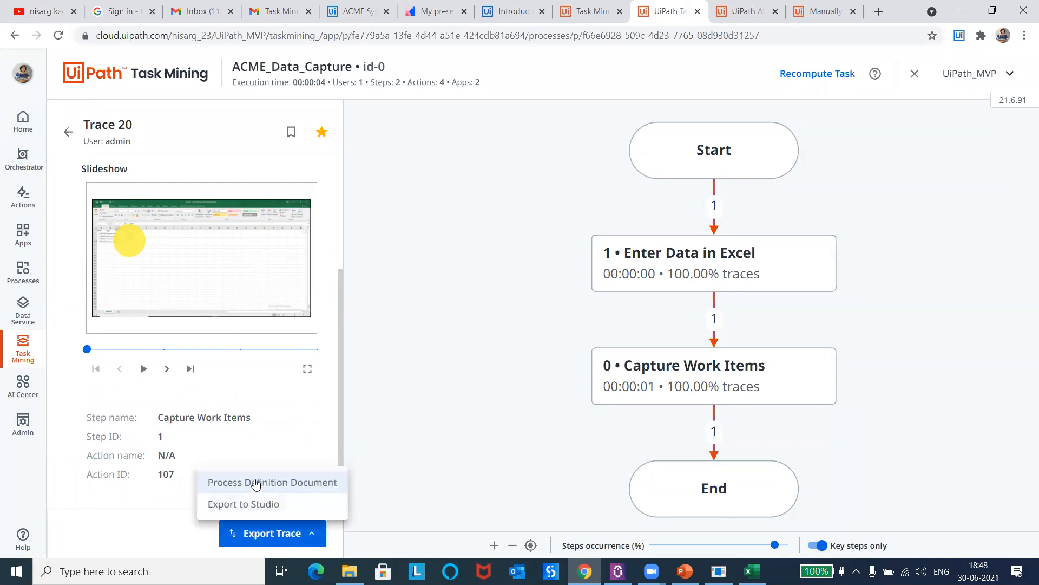
click(257, 483)
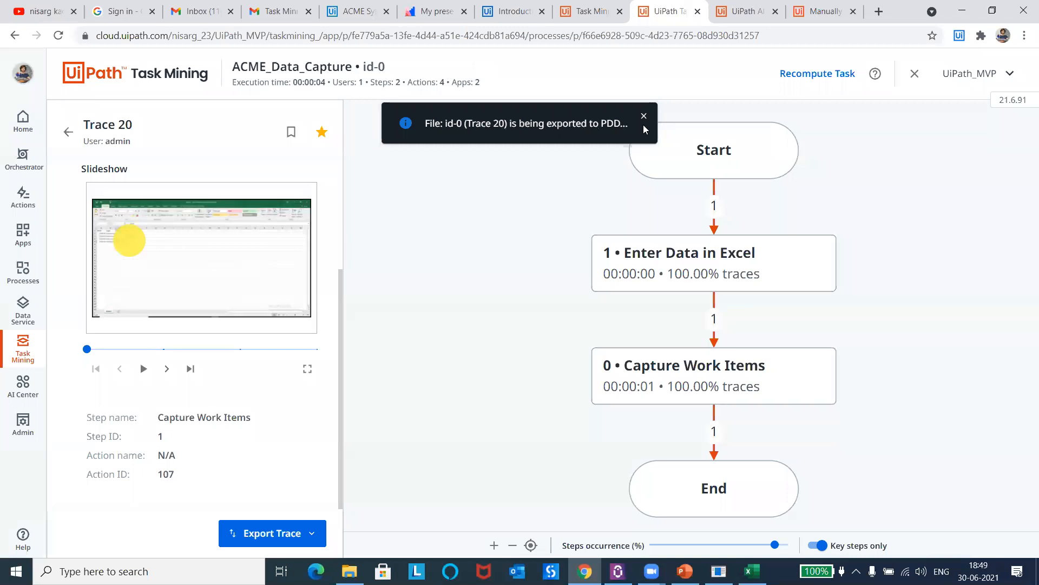
Step: Open the details of the Enter Data in Excel step, preview its recorded screenshots through to the end of the list, and close them
click(705, 257)
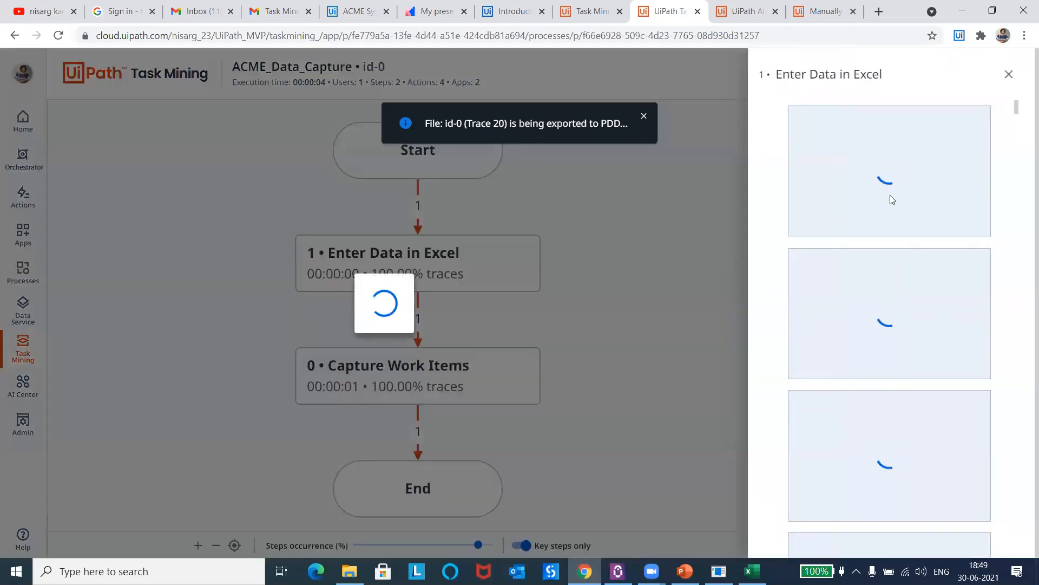
mouse_move(814, 208)
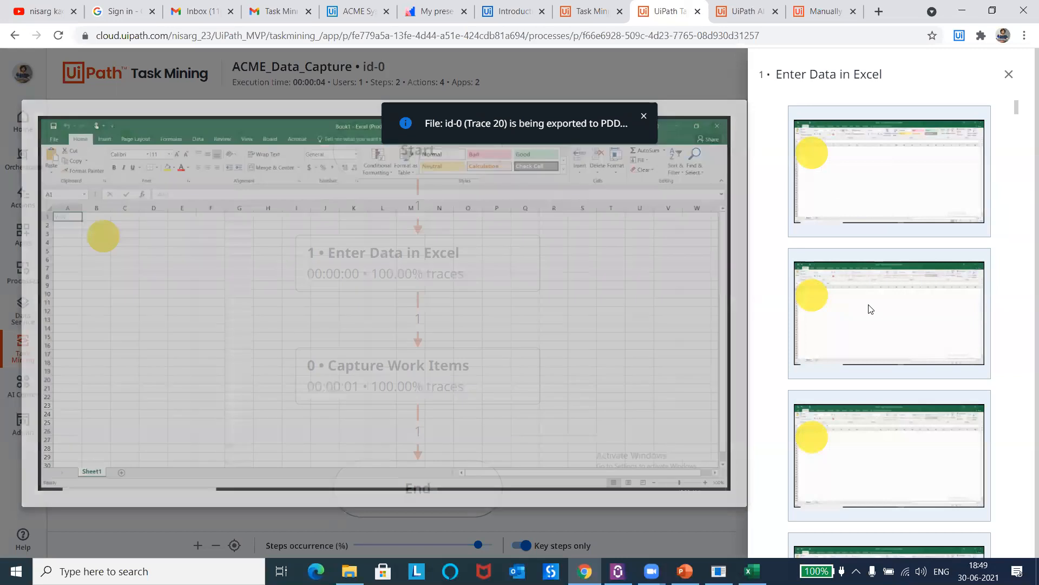
mouse_move(871, 428)
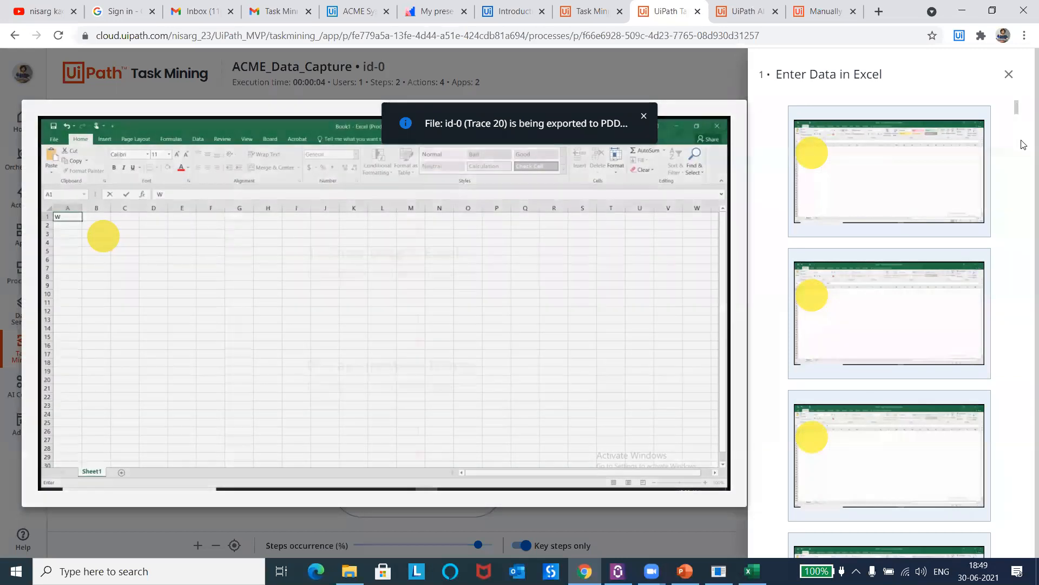
drag(1020, 120, 1021, 298)
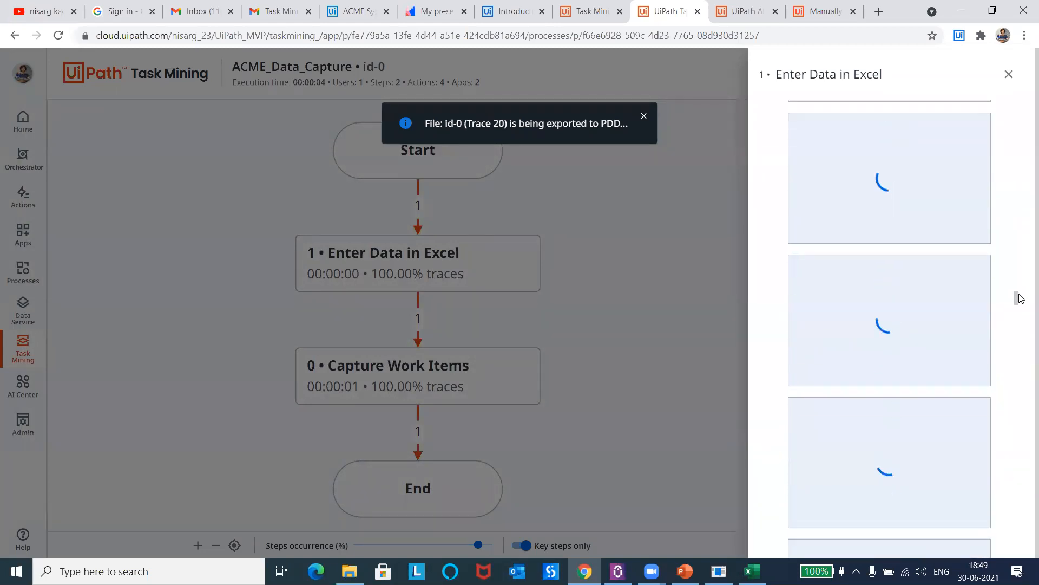
mouse_move(897, 207)
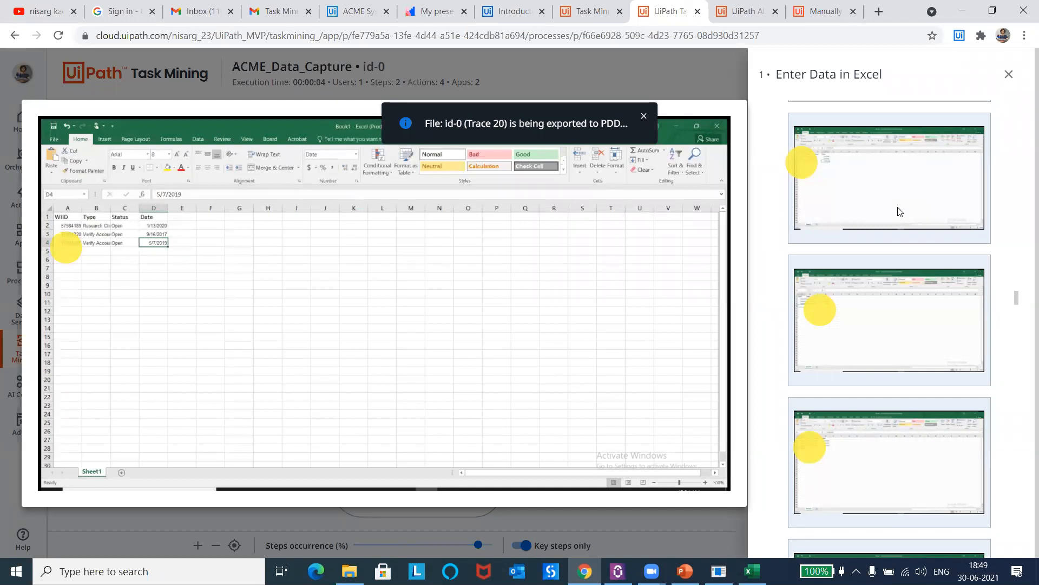
click(897, 278)
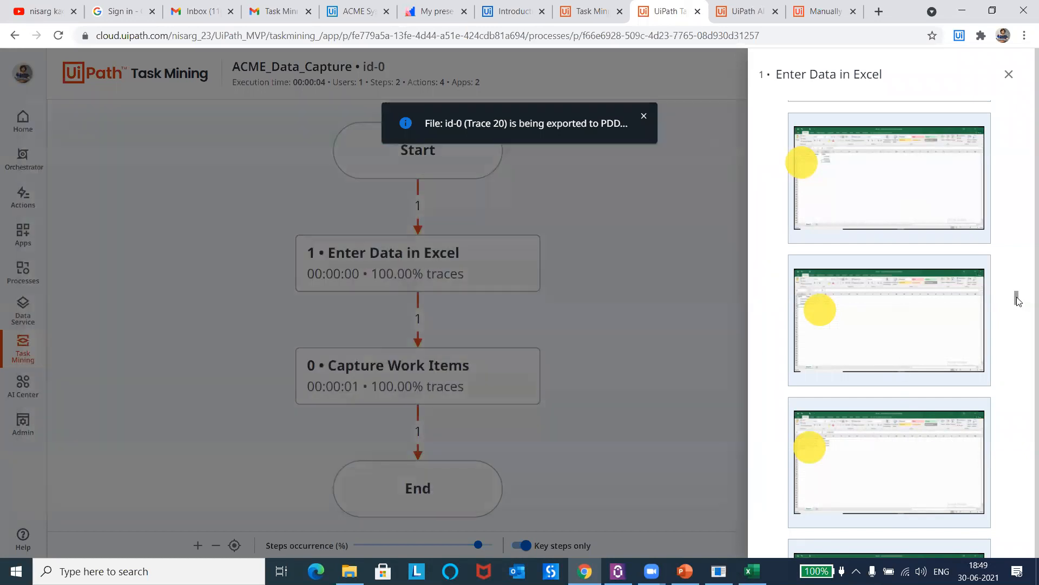
drag(1018, 301, 1018, 552)
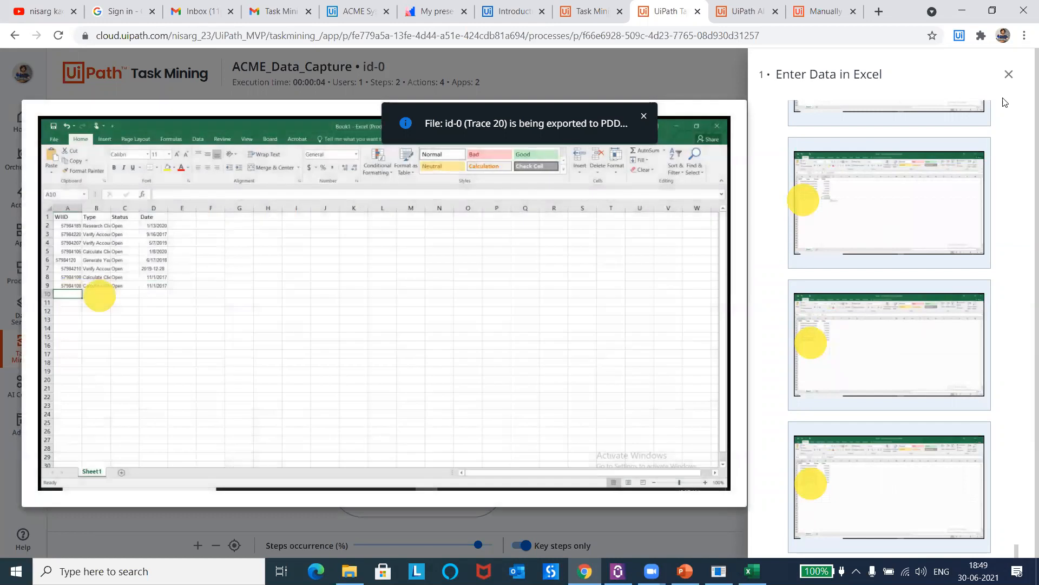
click(1008, 74)
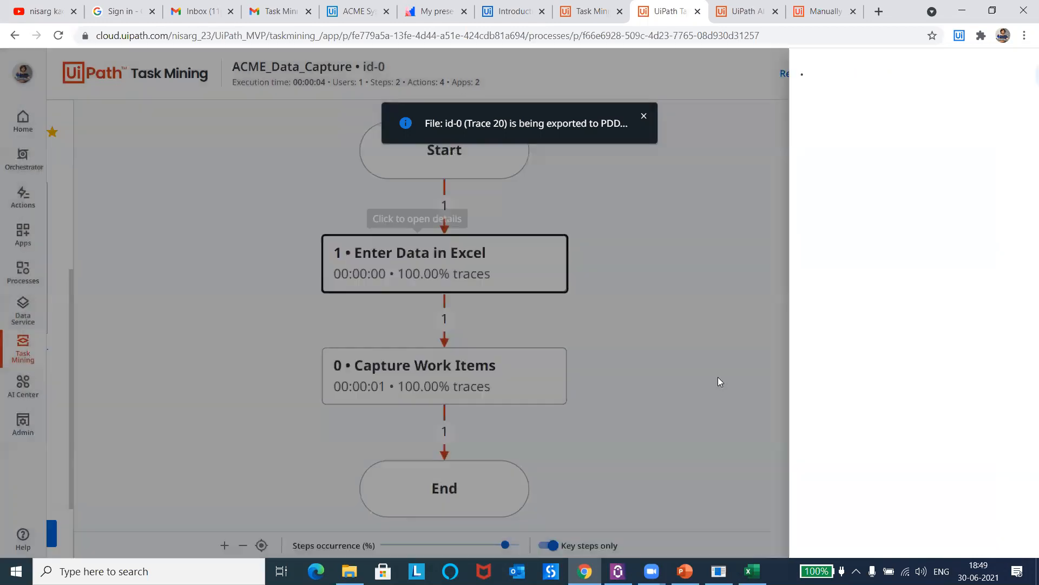
Step: Open the details of the Capture Work Items step, preview its recorded work item screenshots, and close them
click(425, 372)
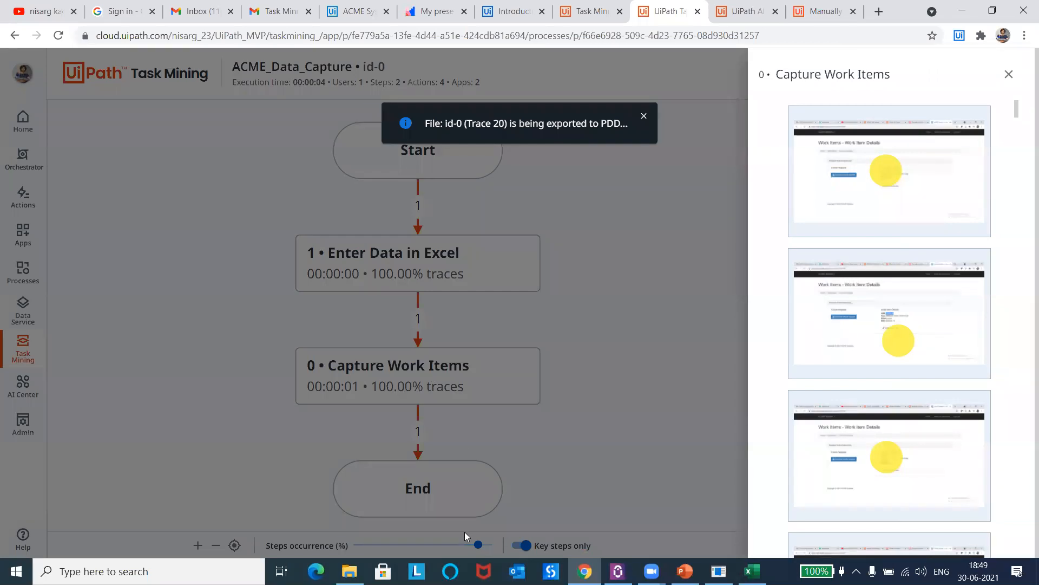
click(892, 313)
drag(1016, 107, 1016, 124)
mouse_move(881, 191)
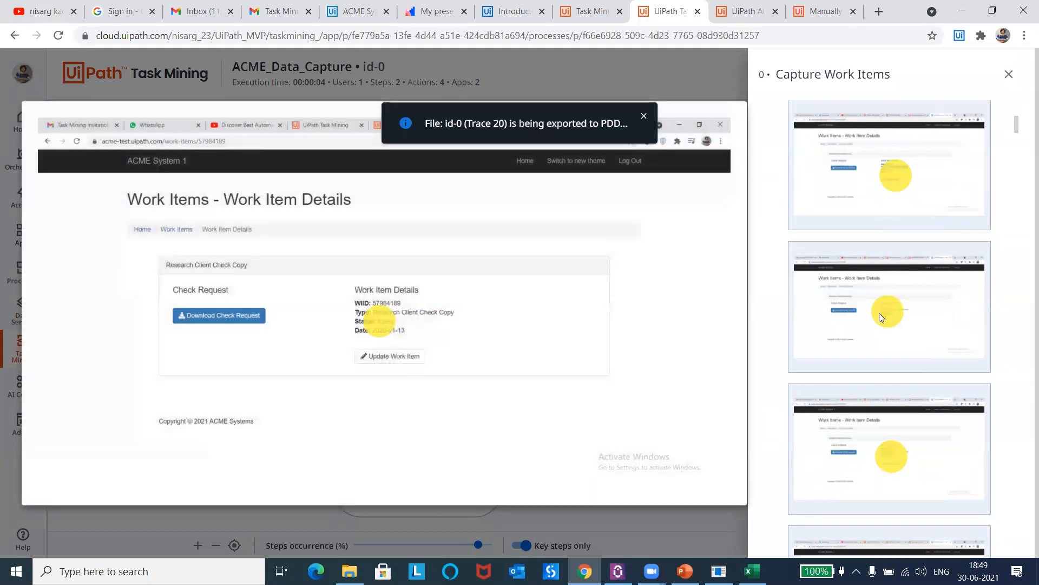
mouse_move(895, 476)
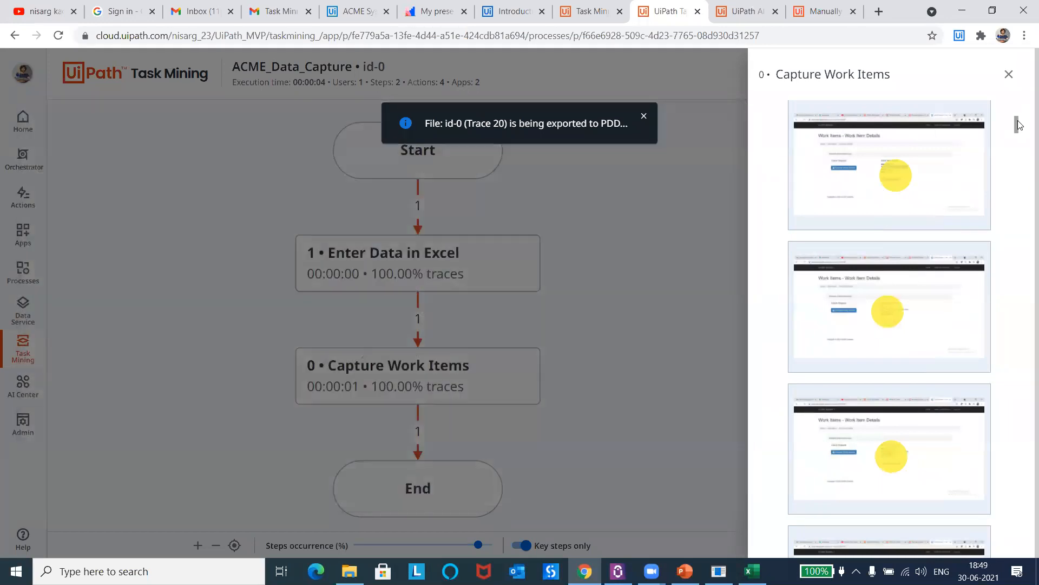
drag(1016, 125, 1017, 551)
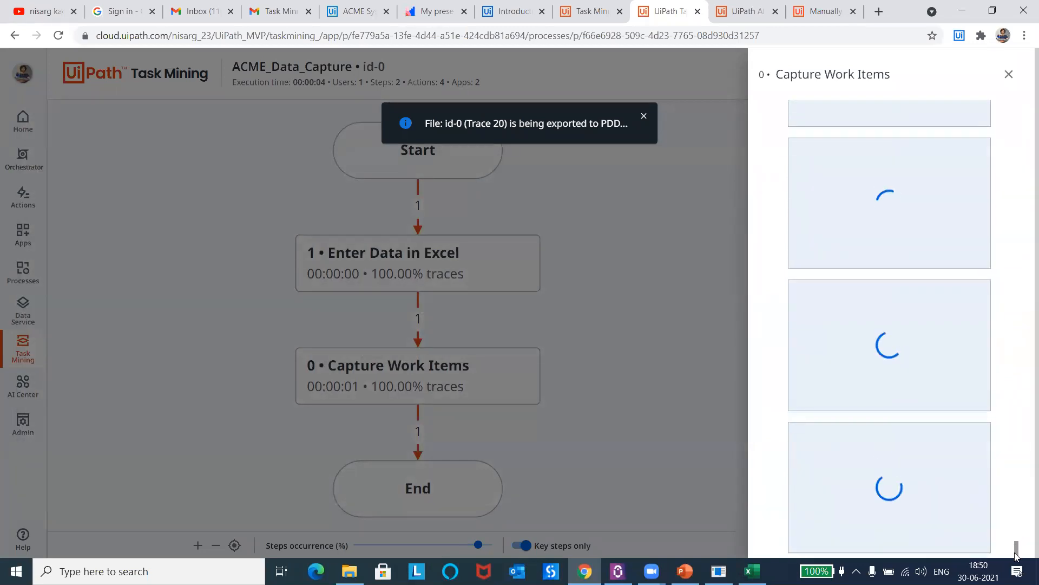
mouse_move(897, 265)
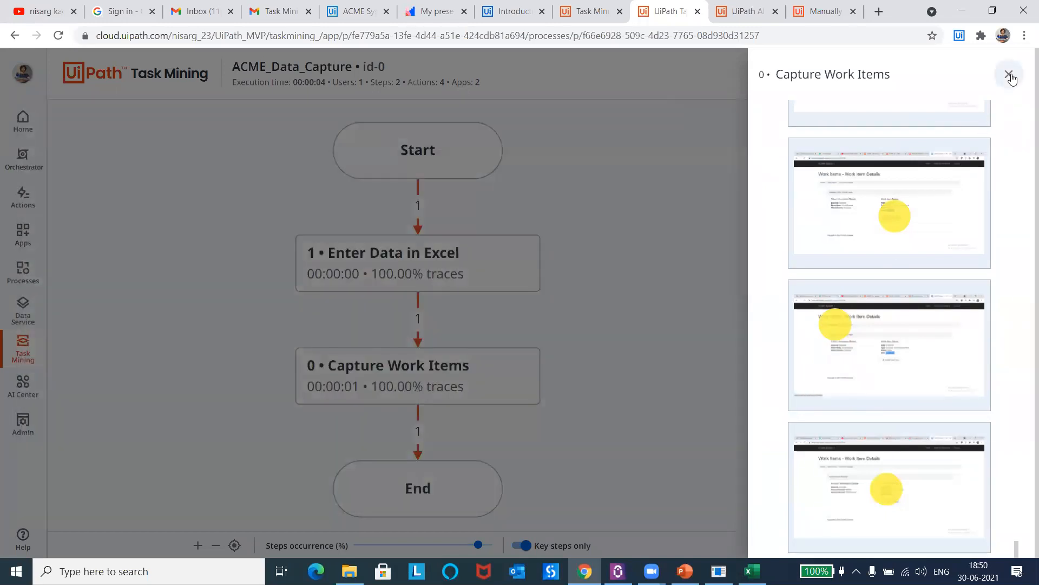
click(1009, 75)
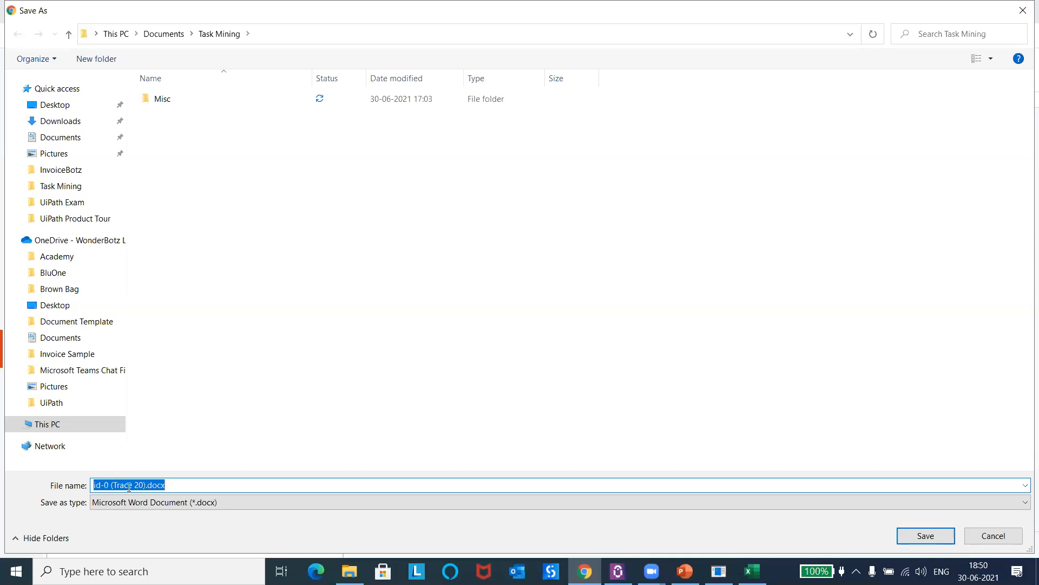
Step: Save the exported id-0 (Trace 20).docx in the Task Mining folder, then open the Task 'id-0' export results e-mail in Gmail
click(912, 537)
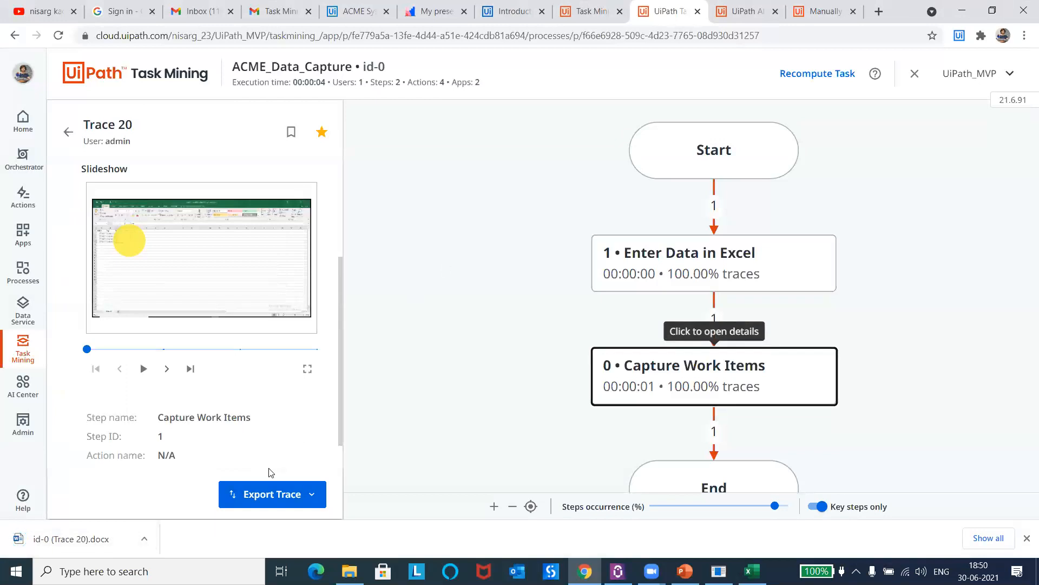
click(279, 20)
click(67, 108)
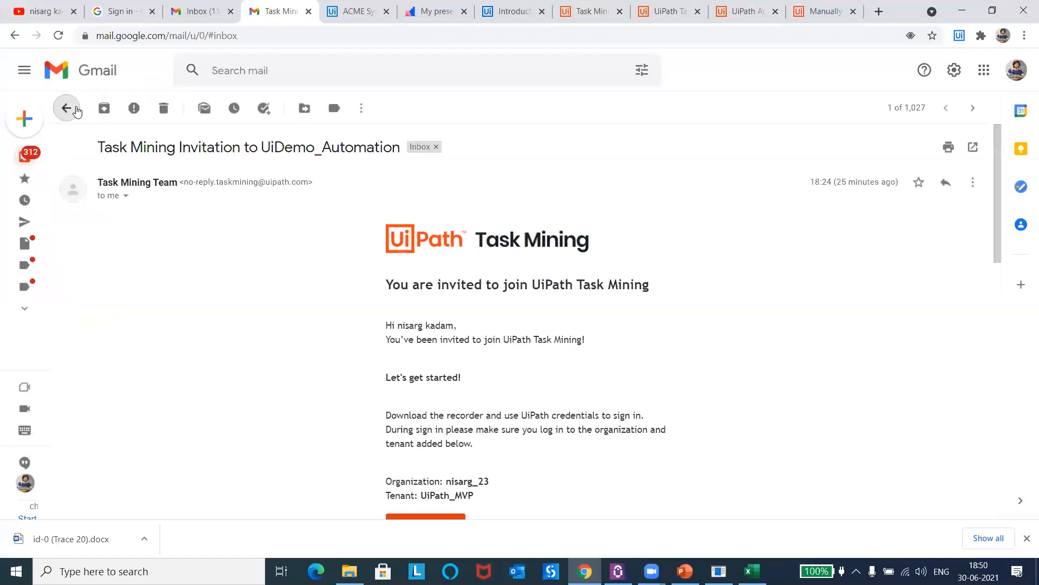
click(108, 109)
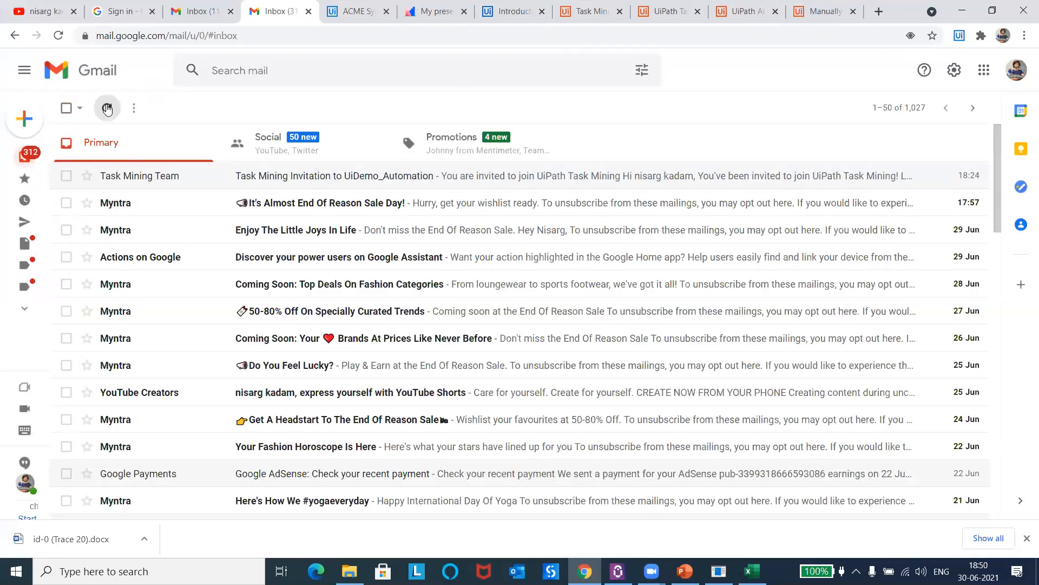
click(250, 175)
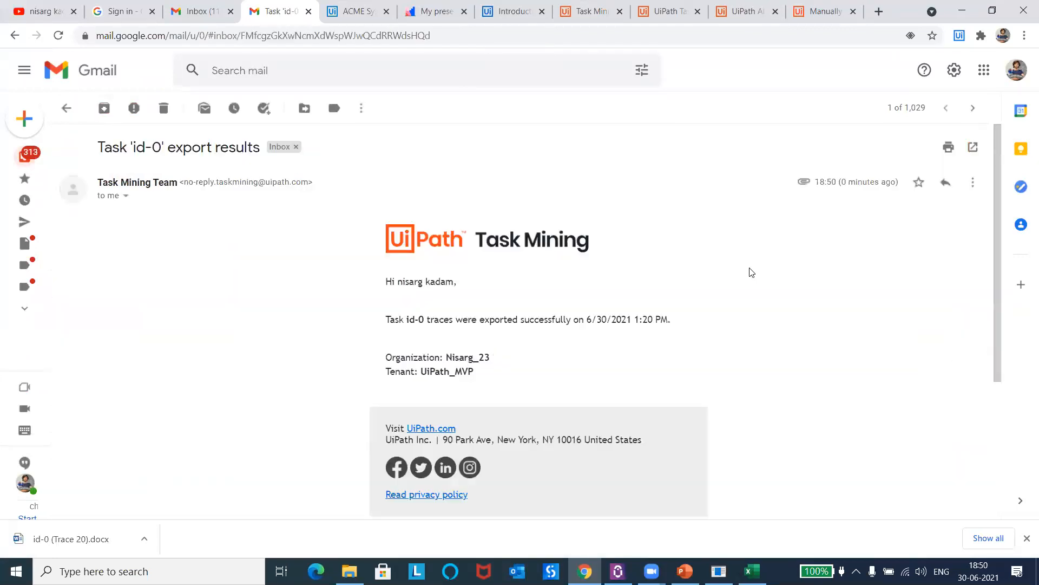
drag(993, 216, 1001, 269)
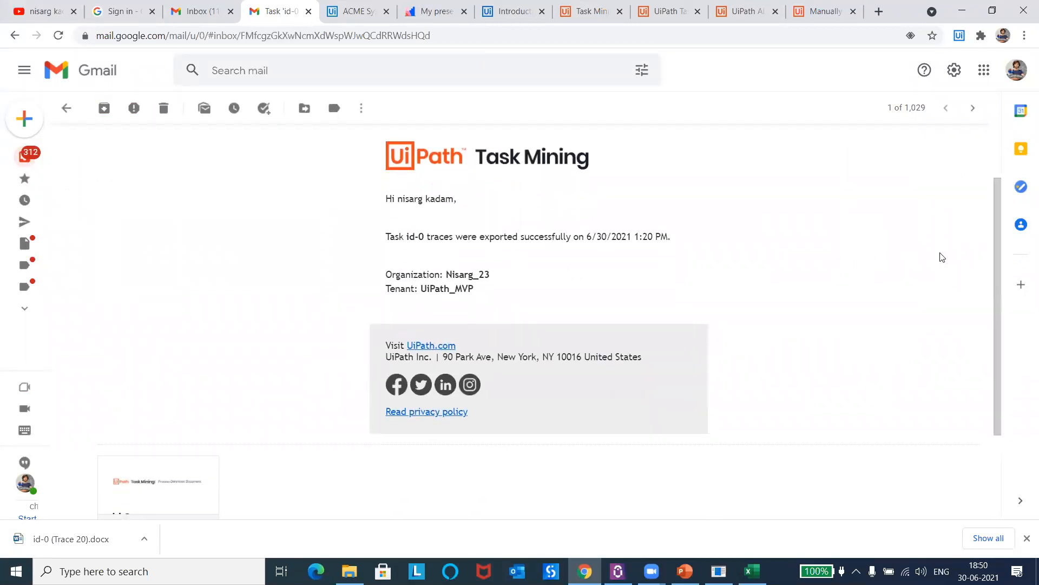
Step: View the Word attachment in the export e-mail, then show the downloaded id-0 (Trace 20).docx in its folder
scroll(995, 270, down, 3)
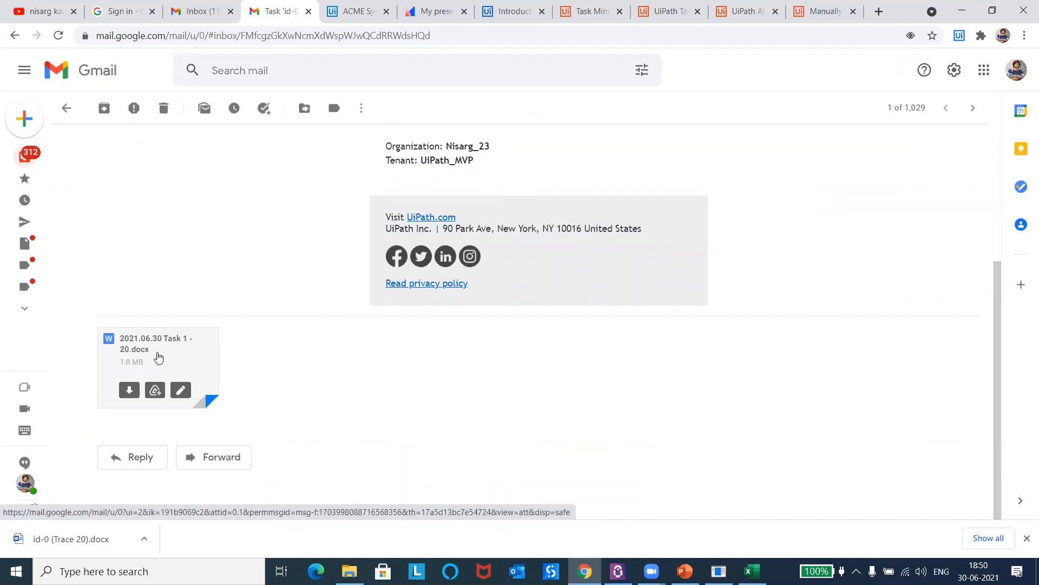
click(144, 538)
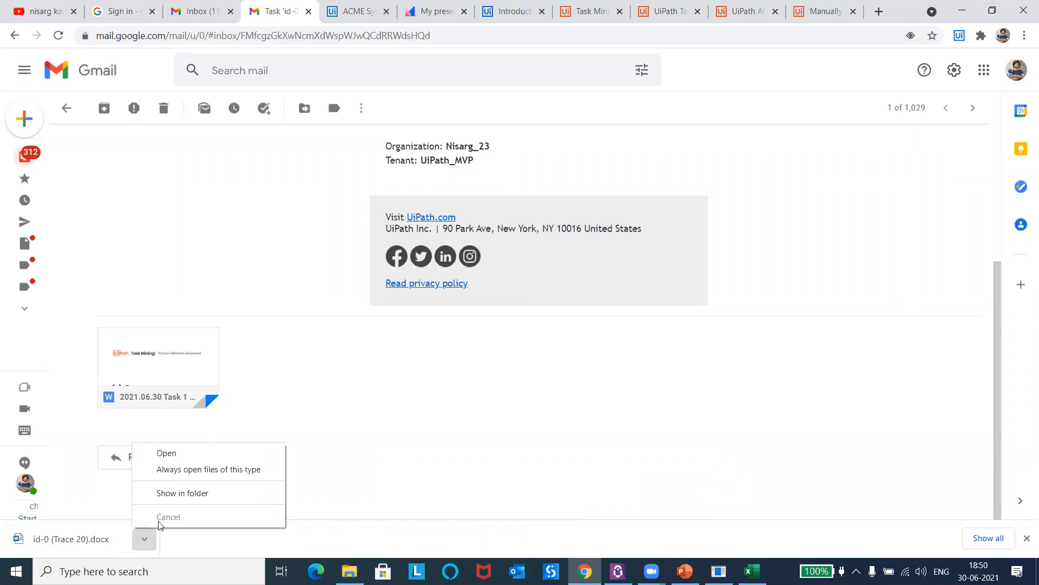
click(210, 490)
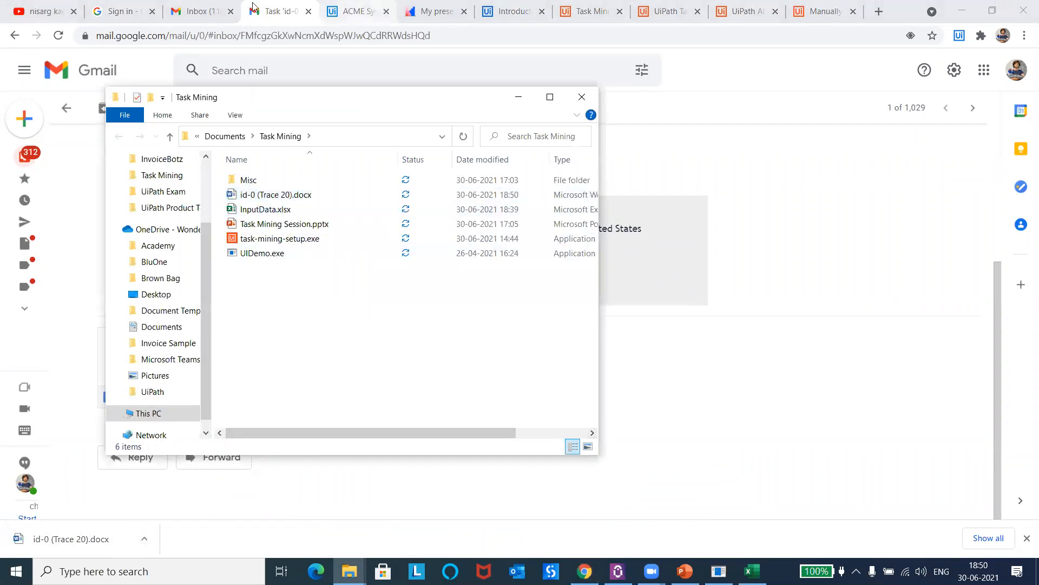
Step: Return to Trace 20 in UiPath Task Mining and export it to Studio
click(656, 13)
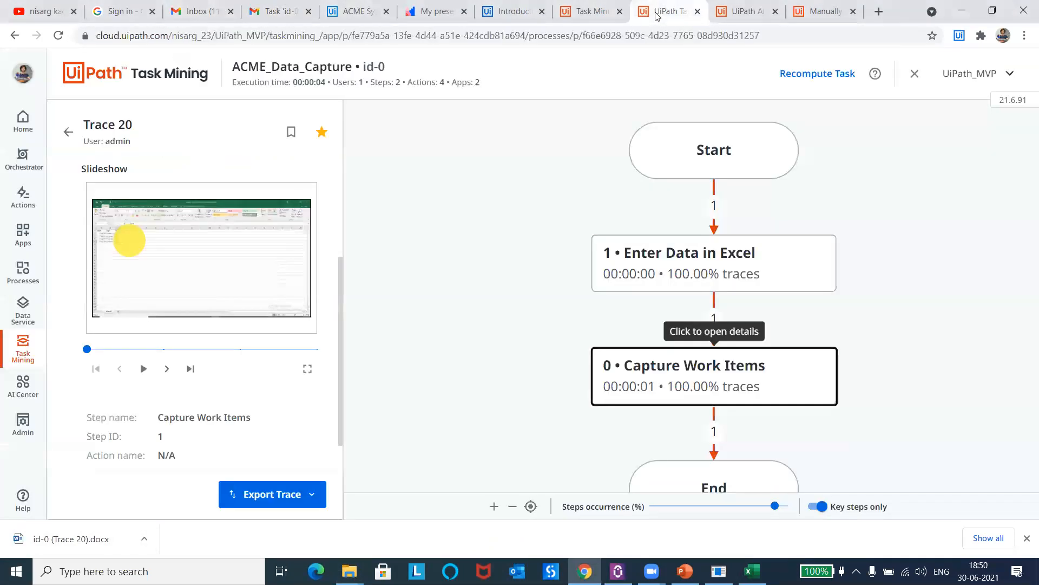
click(281, 499)
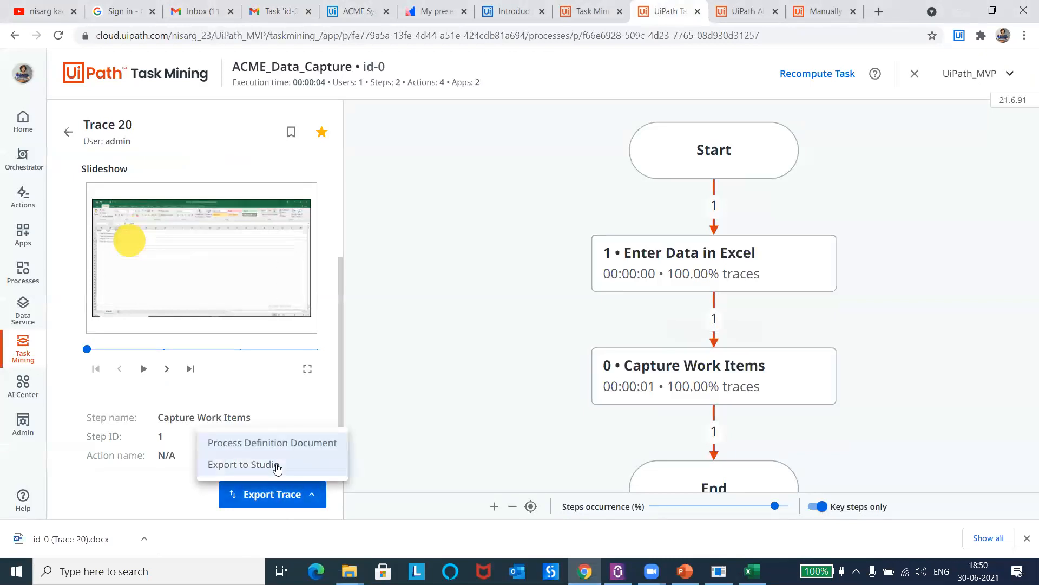
click(276, 466)
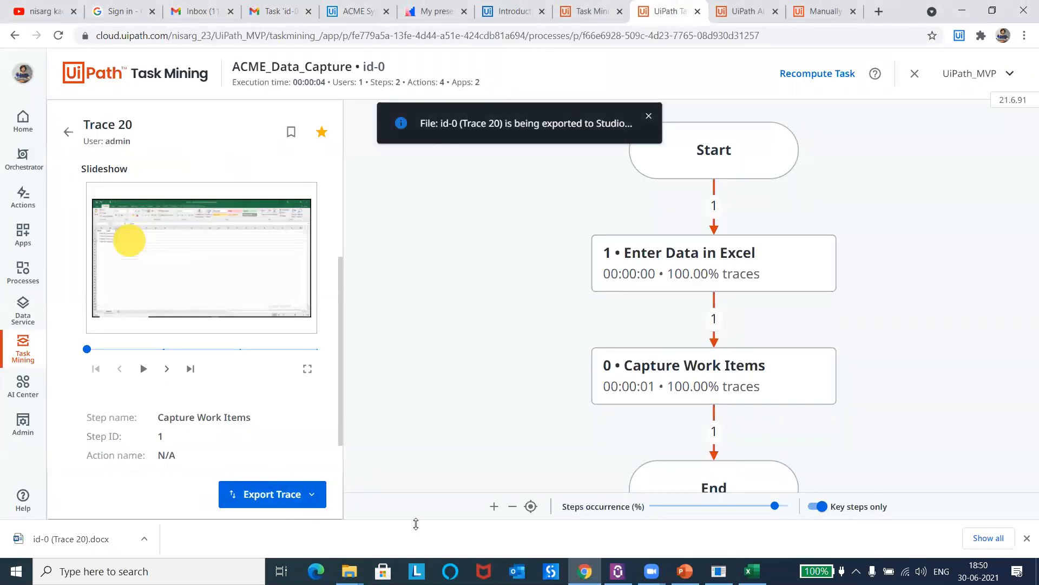
Step: Open id-0 (Trace 20).docx from the Task Mining folder in Word and enable editing
mouse_move(349, 571)
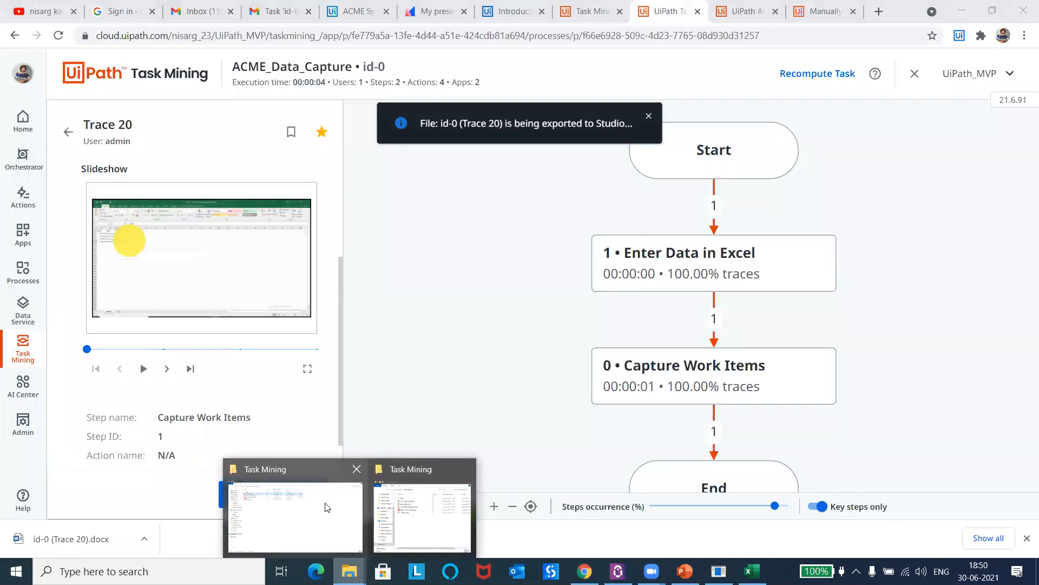
click(328, 506)
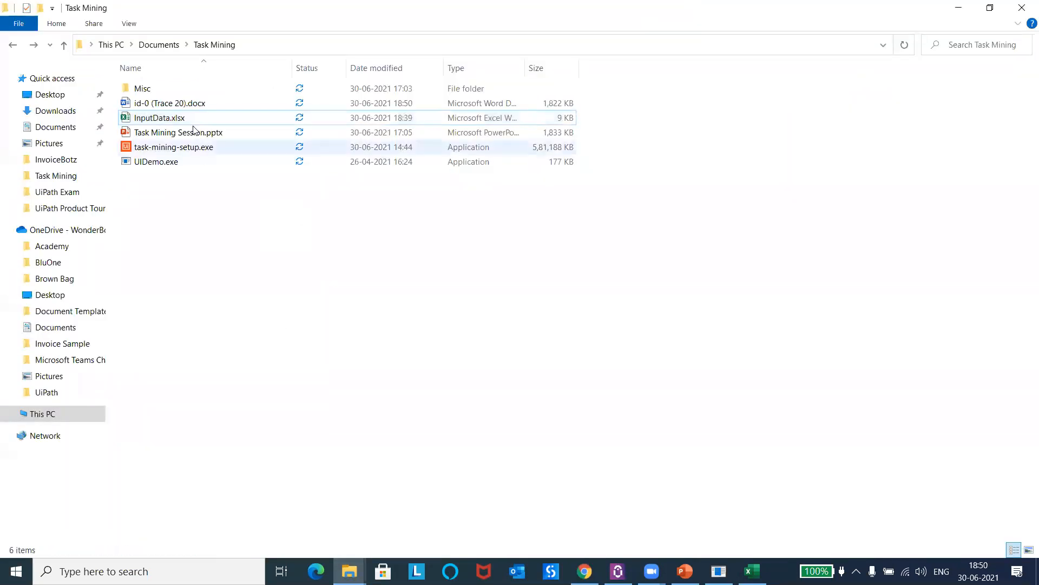
double_click(195, 106)
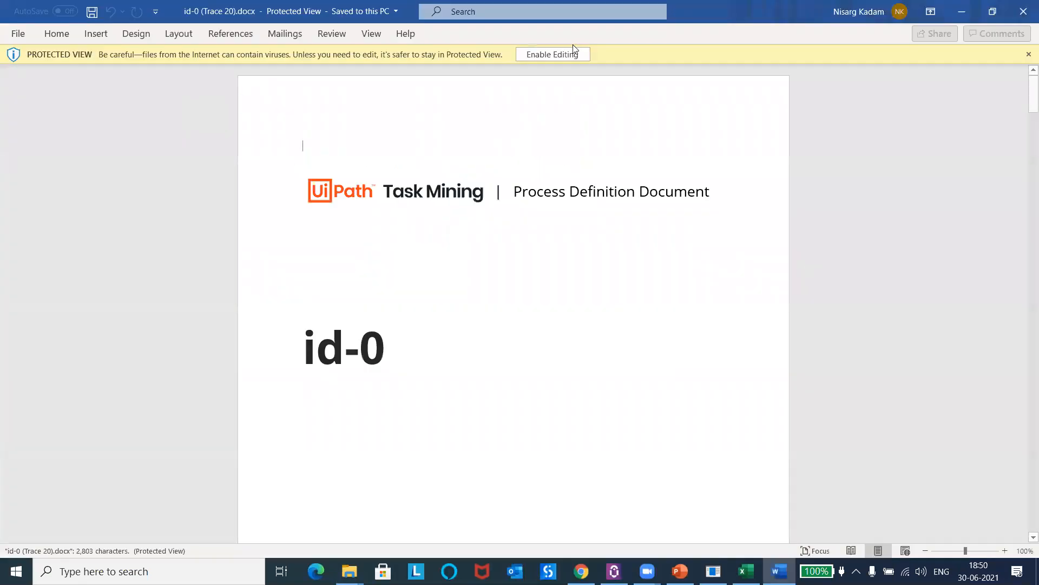
click(557, 54)
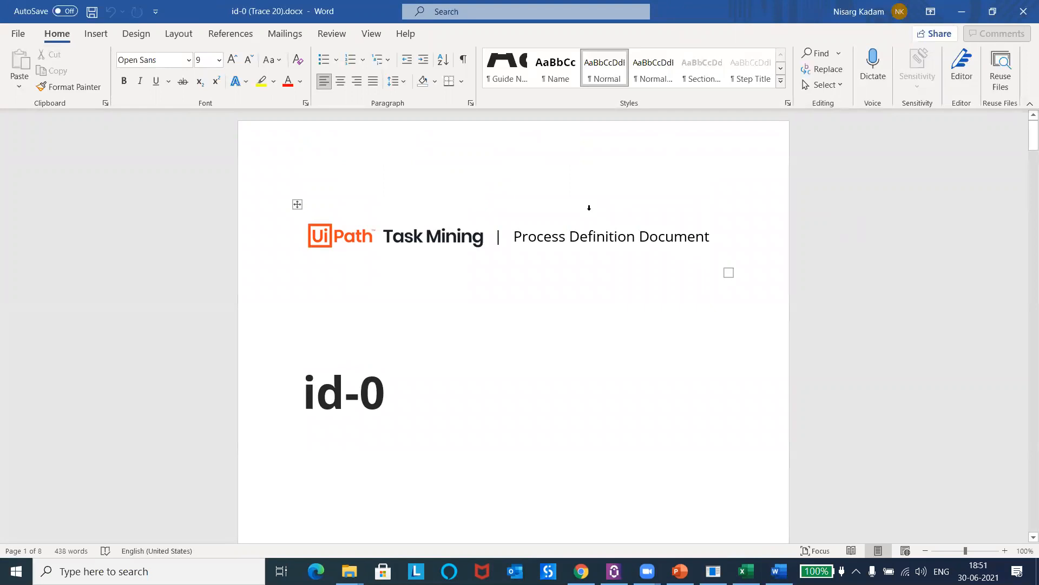
Step: Review the Process Definition Document from its table of contents through the key contact, task overview and trace sections to the end, and close it
drag(1024, 135, 1024, 193)
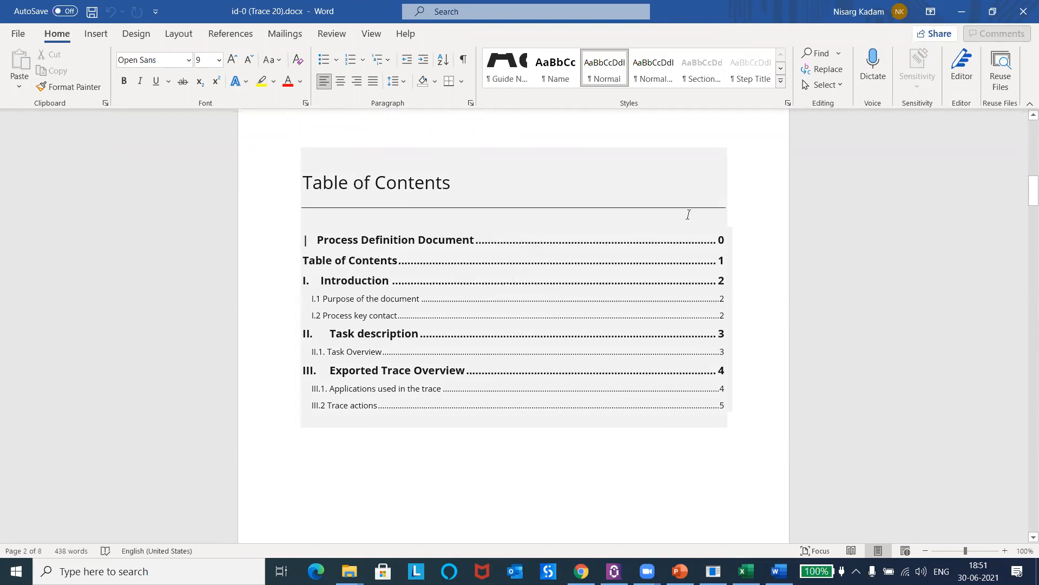
drag(1025, 195, 1025, 238)
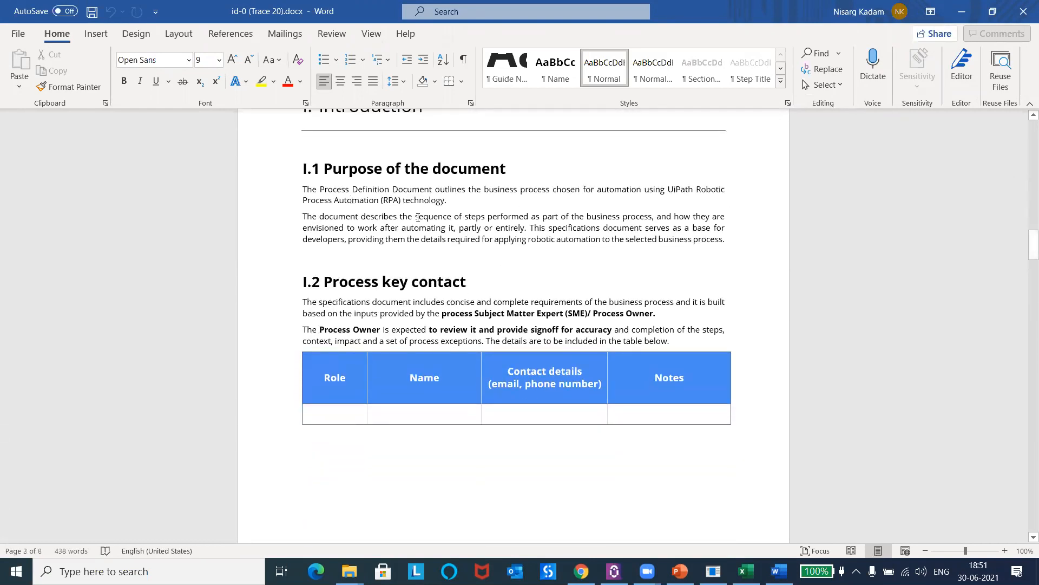
click(473, 414)
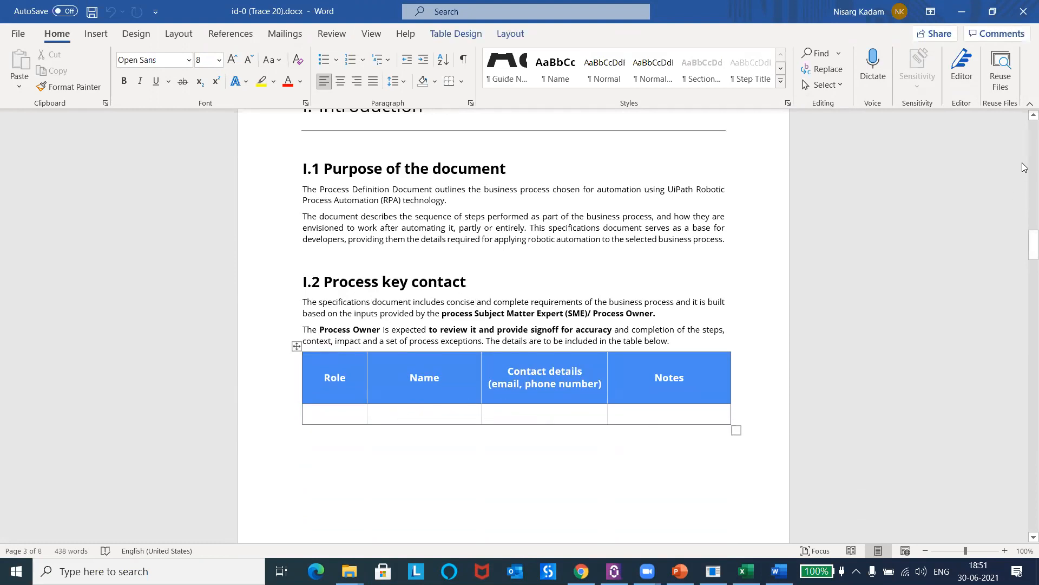
drag(1025, 235, 1025, 284)
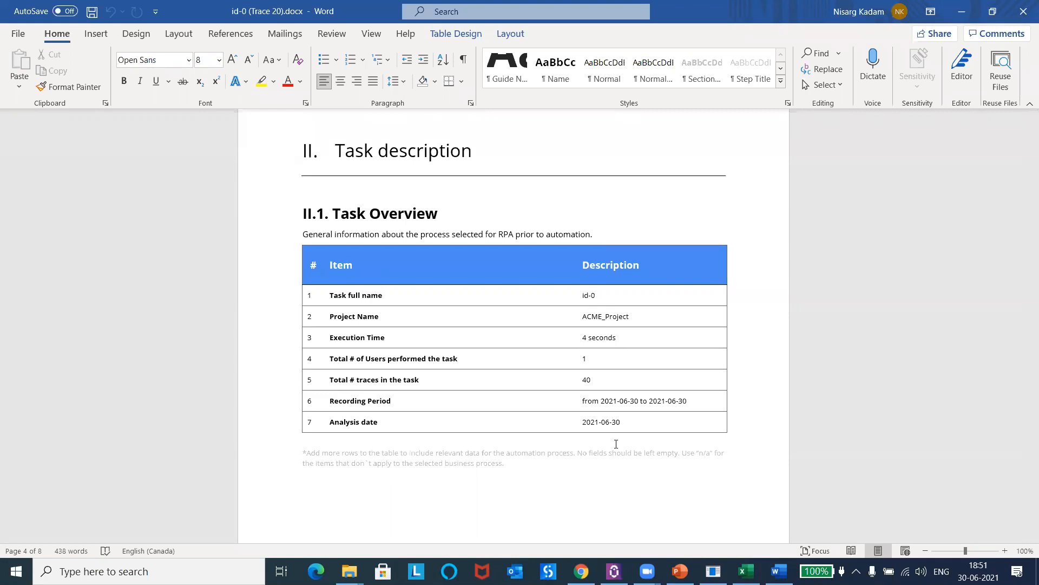
drag(1032, 294, 1033, 345)
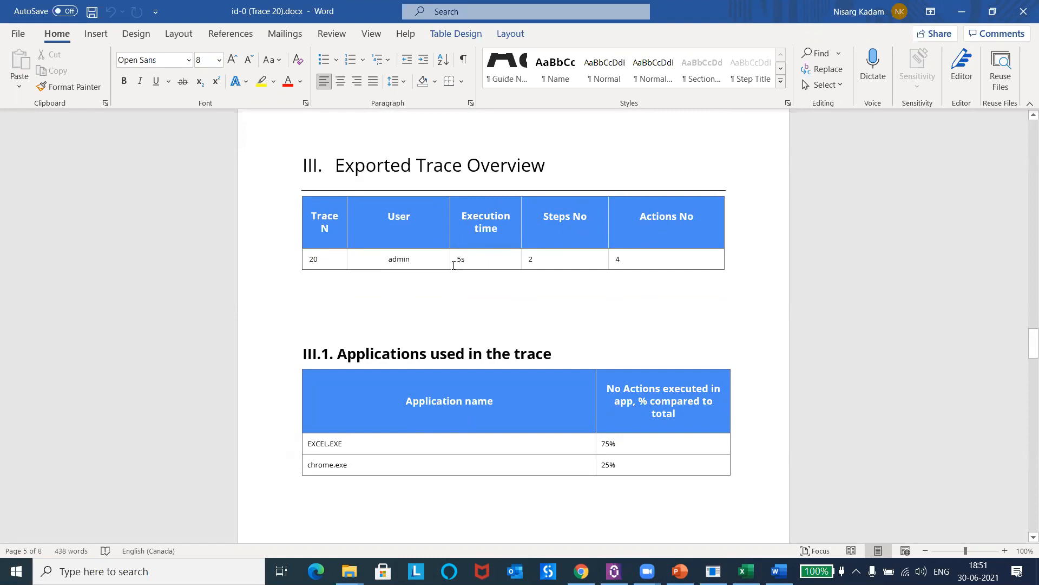
drag(1033, 344, 1027, 504)
click(427, 273)
click(540, 304)
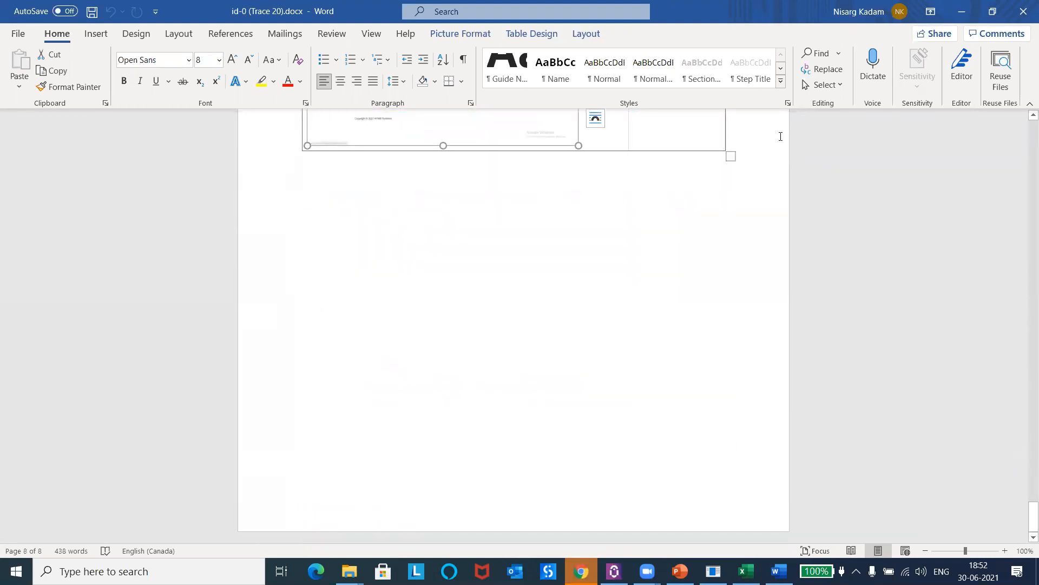
click(1022, 13)
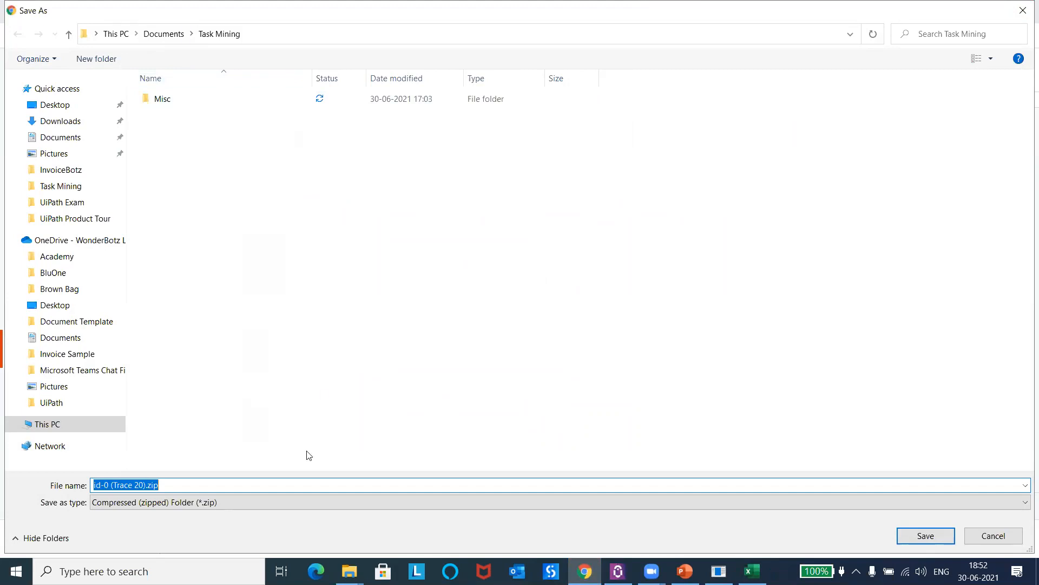
Step: Save the Studio export id-0 (Trace 20).zip in the Task Mining folder and show it there in a maximized window
click(928, 537)
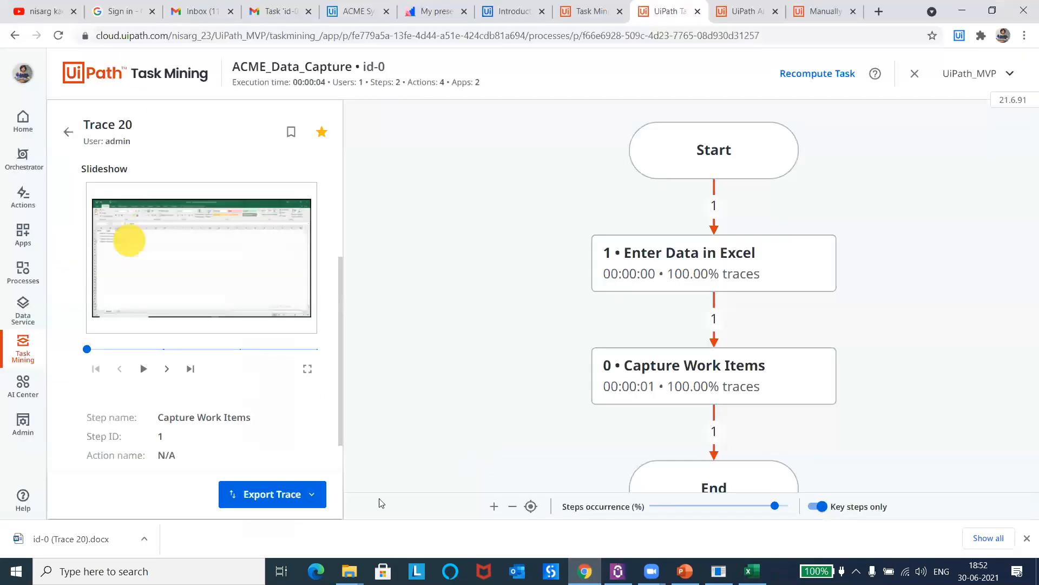
click(144, 538)
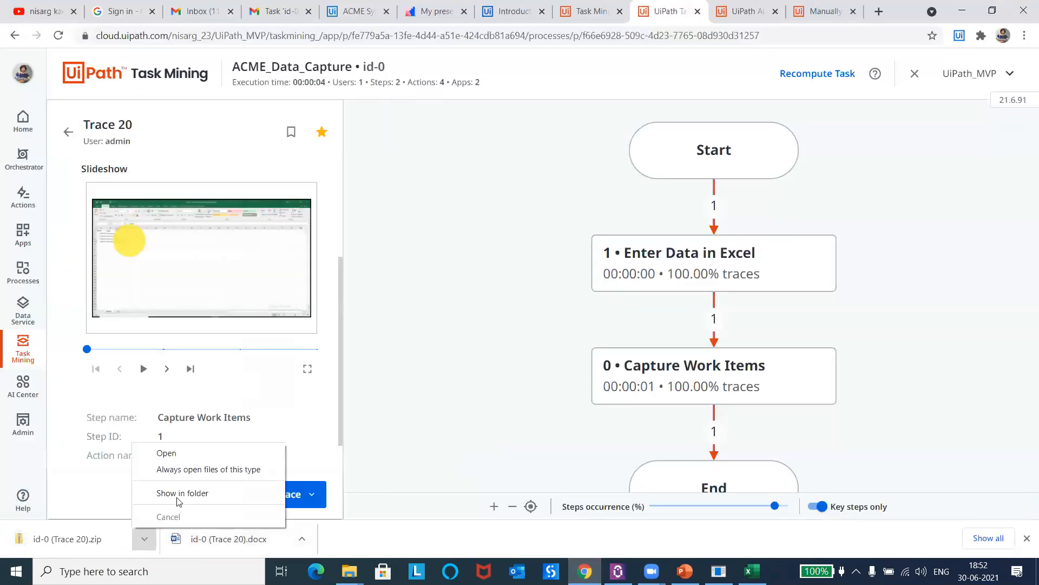
click(176, 492)
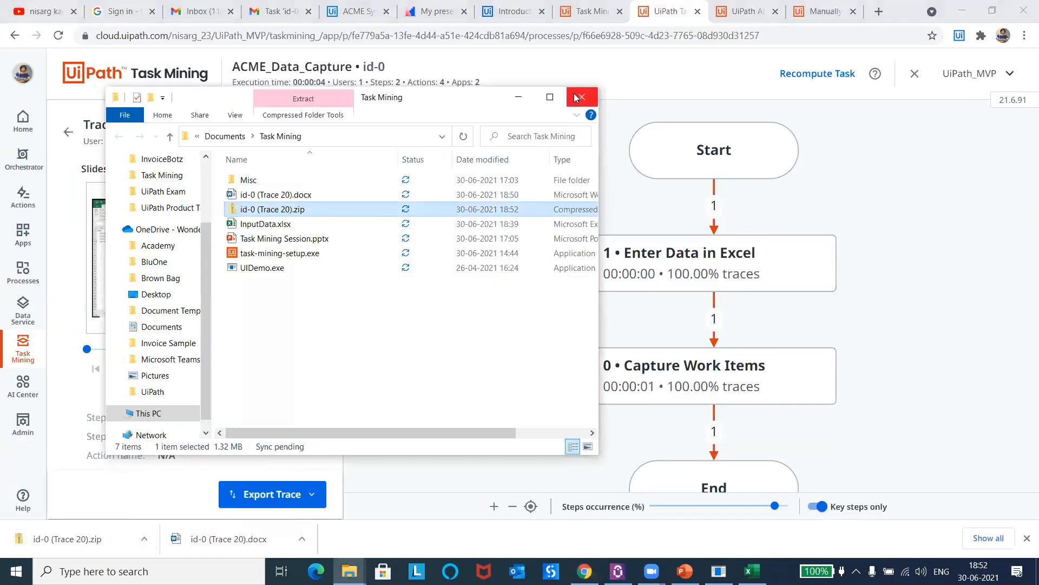
click(549, 99)
click(184, 174)
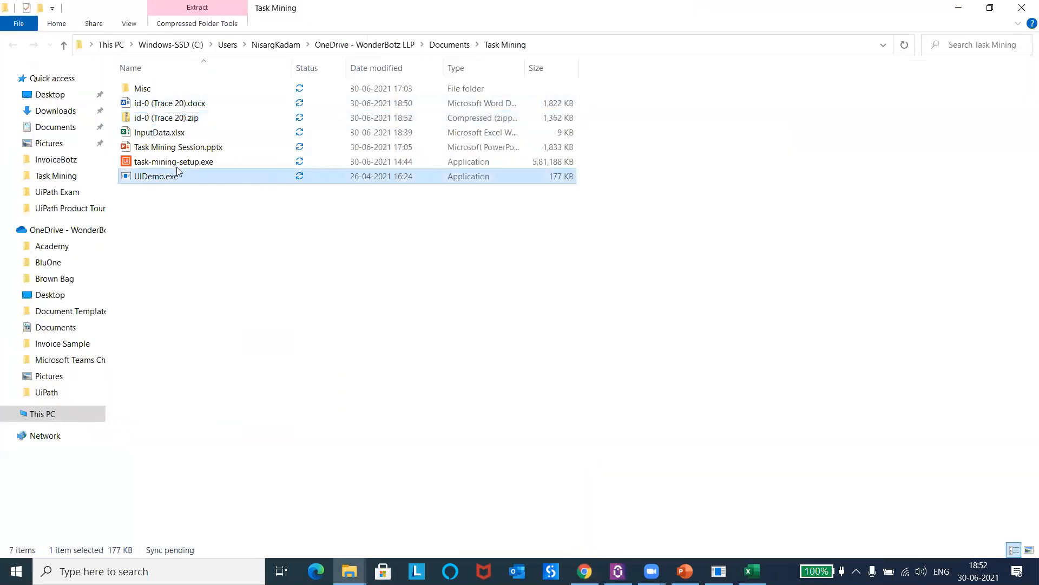
Step: Extract id-0 (Trace 20).zip with 7-Zip into a folder named id-0 (Trace 20)
click(178, 119)
right_click(177, 120)
mouse_move(249, 163)
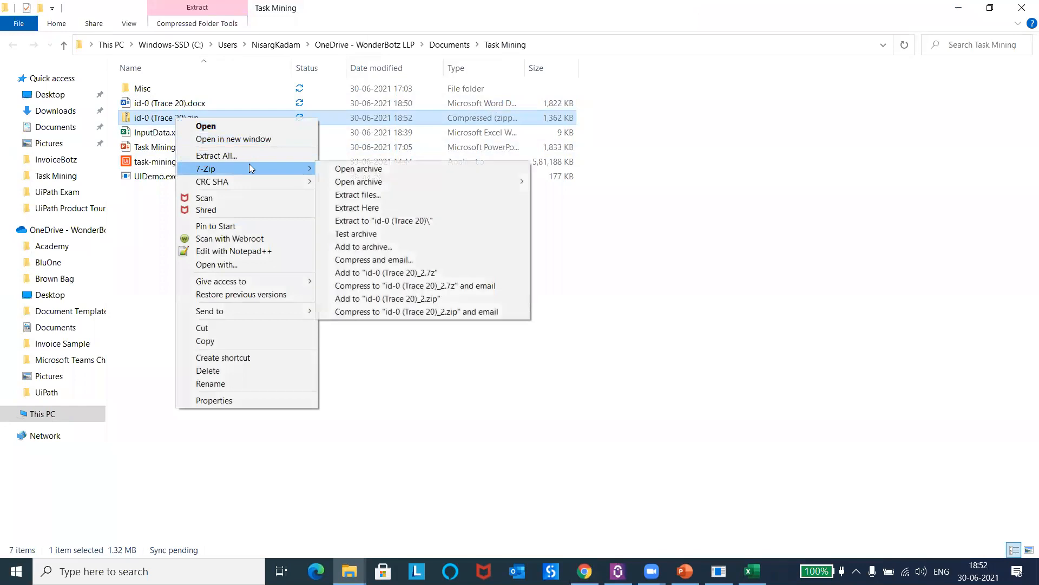
click(394, 220)
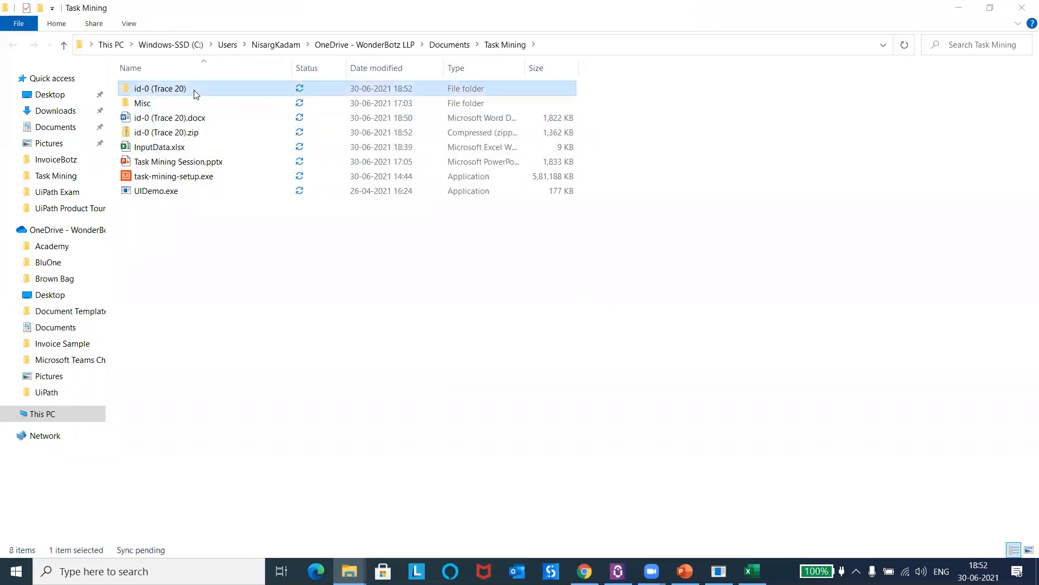
Step: View the .screenshots folder inside the extracted id-0 (Trace 20) folder, go back, and open the exported workflow in UiPath Studio
double_click(195, 91)
double_click(206, 92)
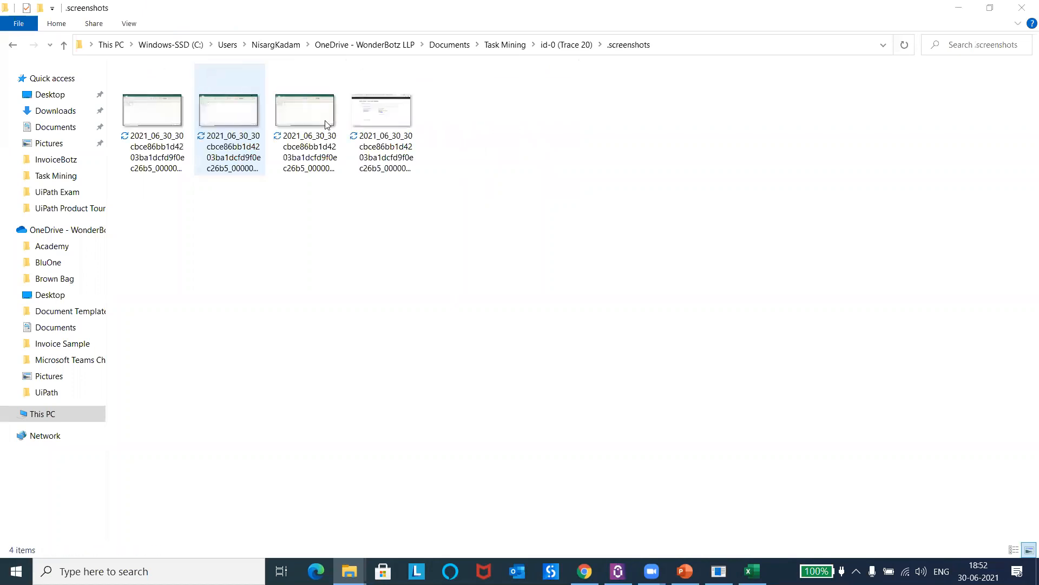
key(alt+Left)
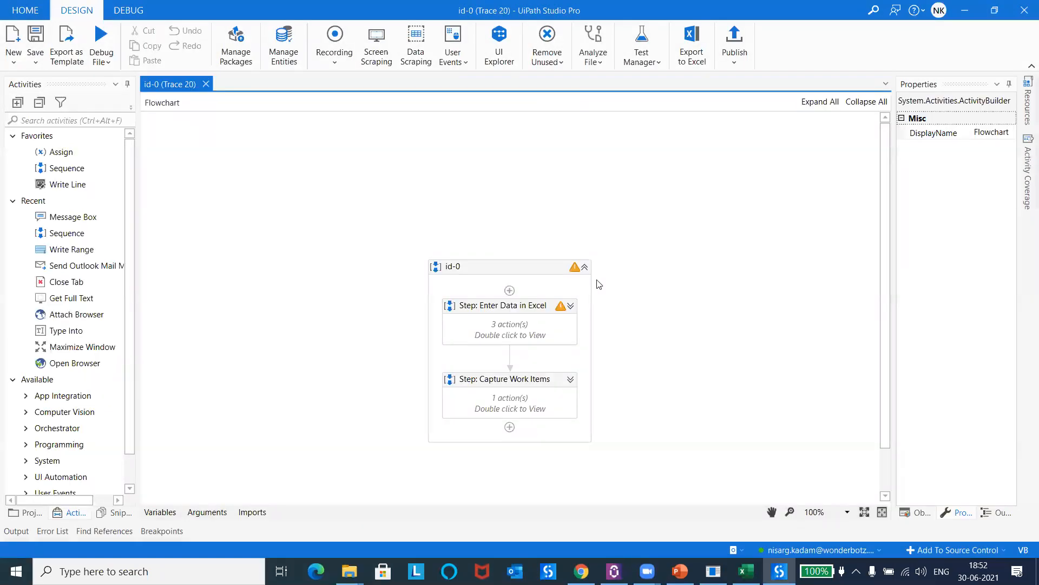
Step: Expand the Enter Data in Excel step in the flowchart and inspect its Click and two Type activities for EXCEL.EXE
drag(883, 246, 879, 356)
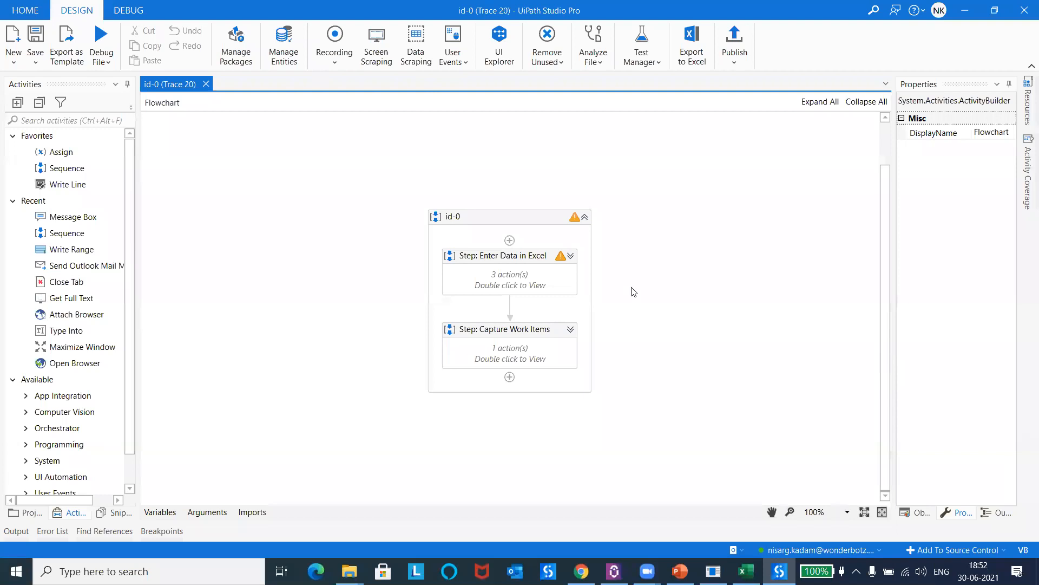
click(570, 255)
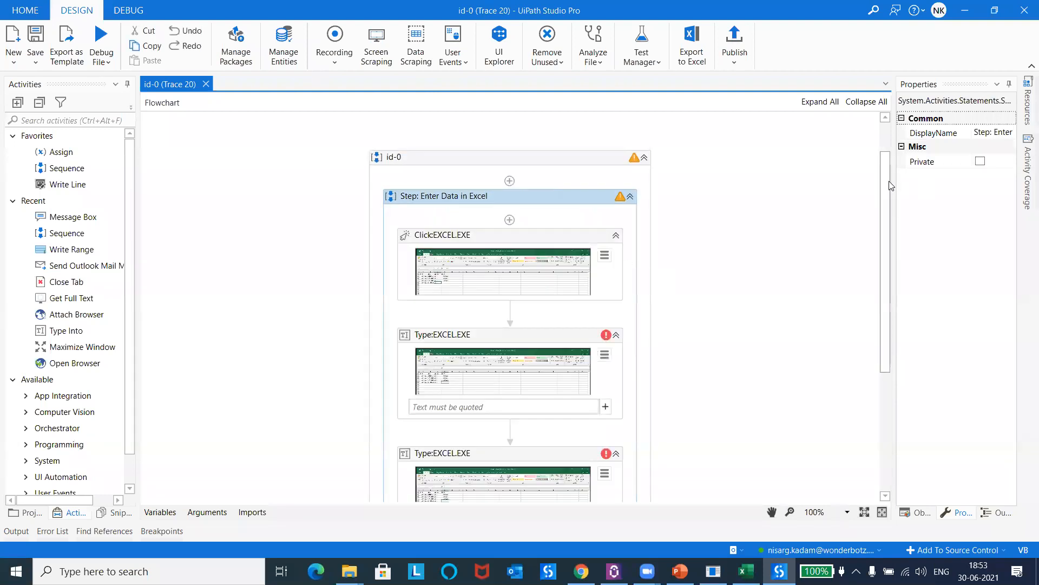
scroll(886, 205, down, 3)
scroll(887, 206, down, 1)
click(533, 172)
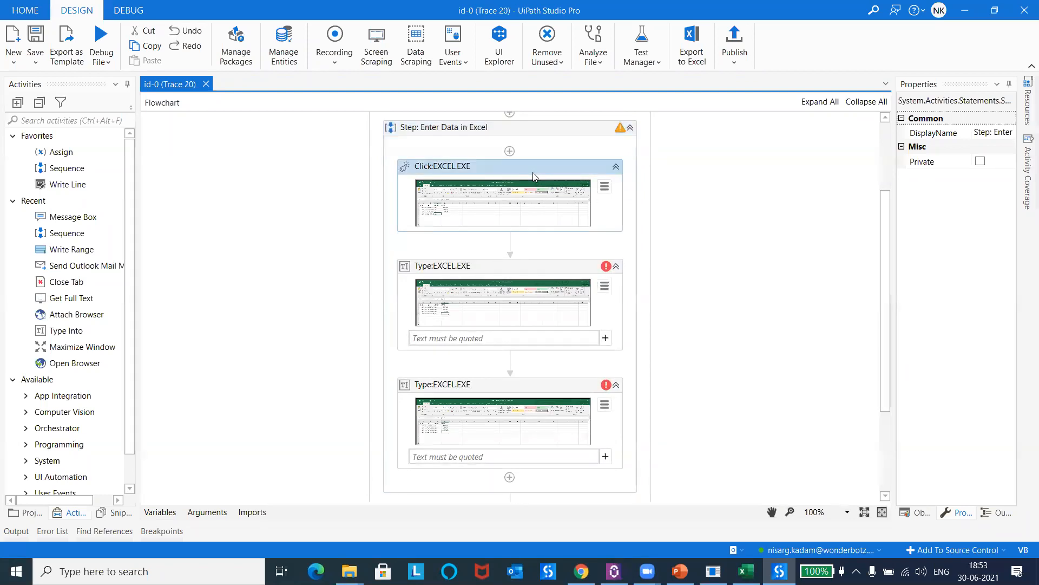
click(476, 274)
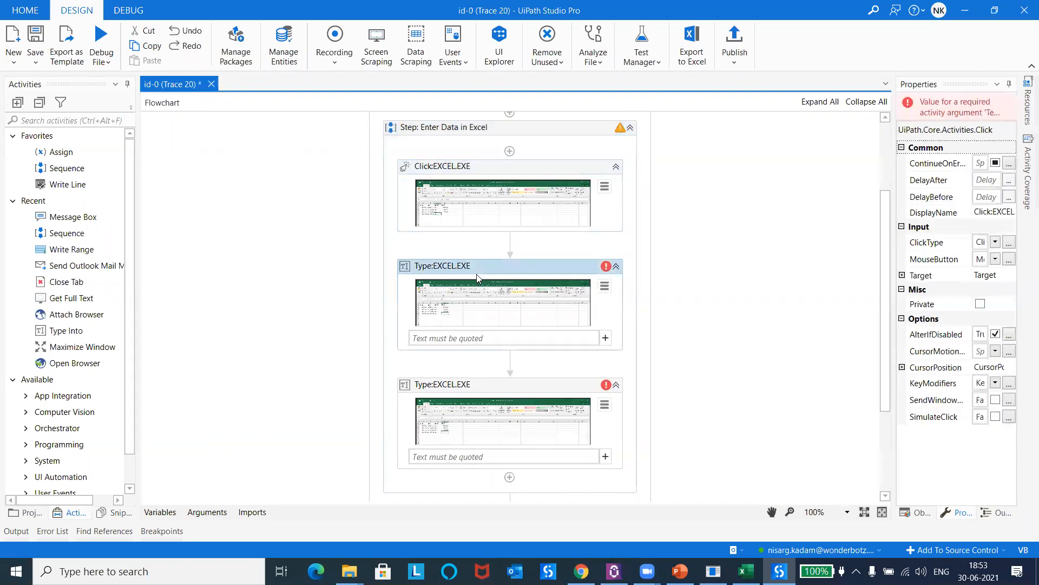
click(452, 341)
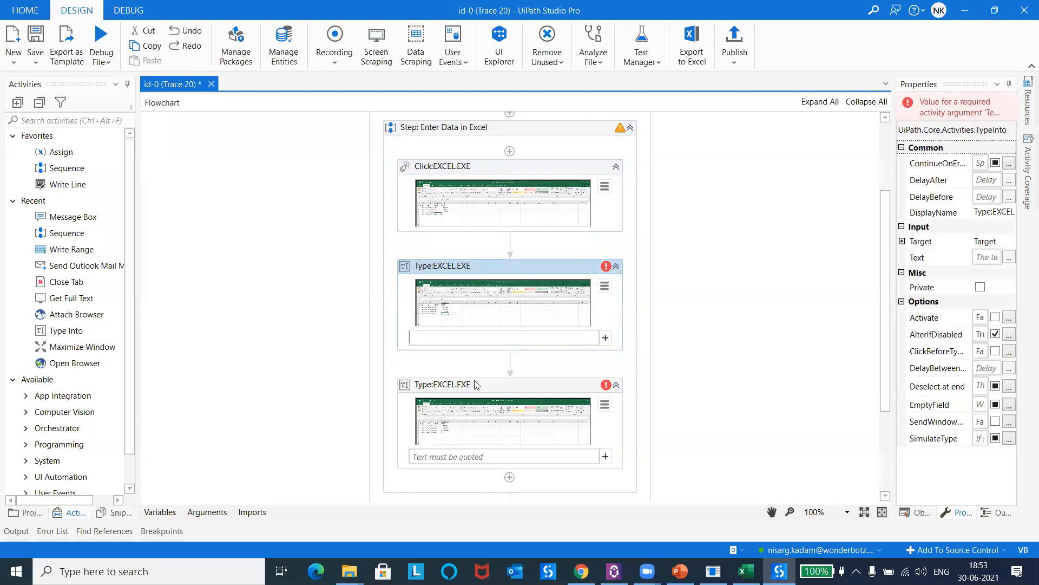
click(490, 388)
Step: Open the Click:EXCEL.EXE activity's selector for editing, enlarge the editor to examine its attributes and window title, and close it without changes
click(593, 189)
click(604, 186)
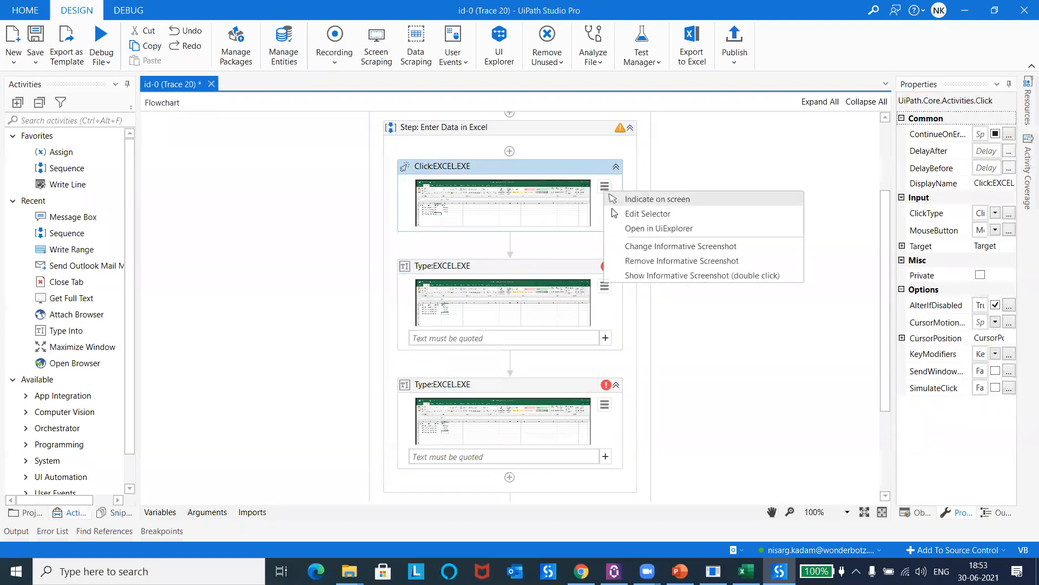
click(637, 216)
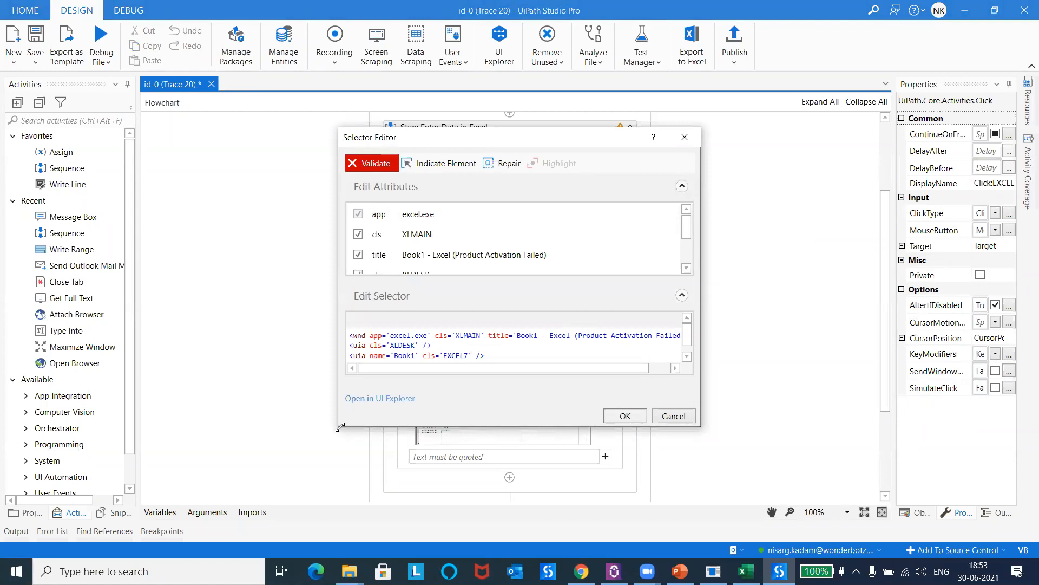
drag(340, 427, 269, 430)
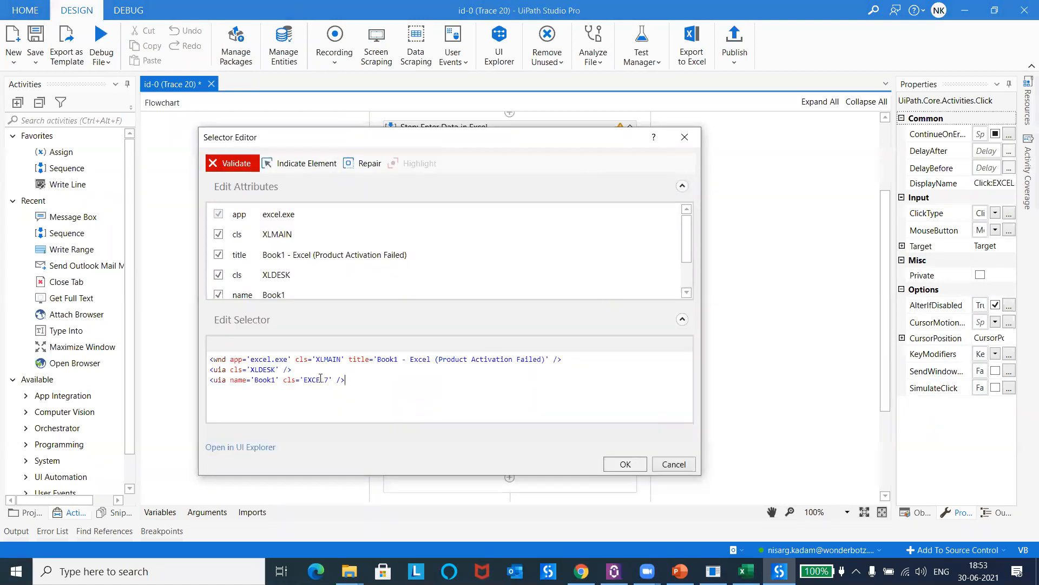
drag(345, 379, 210, 359)
click(357, 380)
drag(378, 359, 550, 359)
click(684, 137)
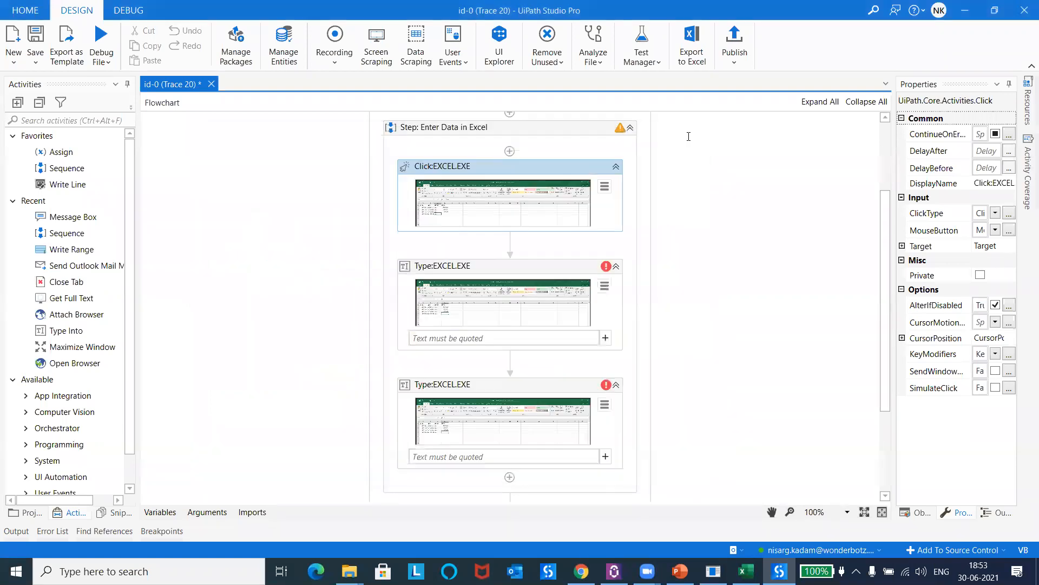
Step: Collapse the Enter Data in Excel step, expand Capture Work Items, and select its Click:chrome.exe activity for inspection
click(630, 129)
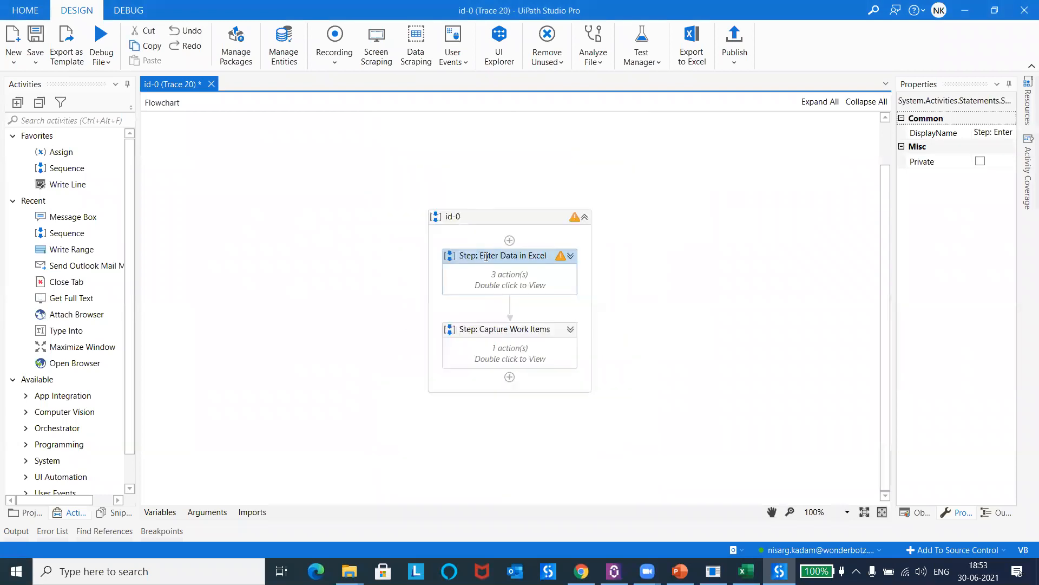
click(502, 334)
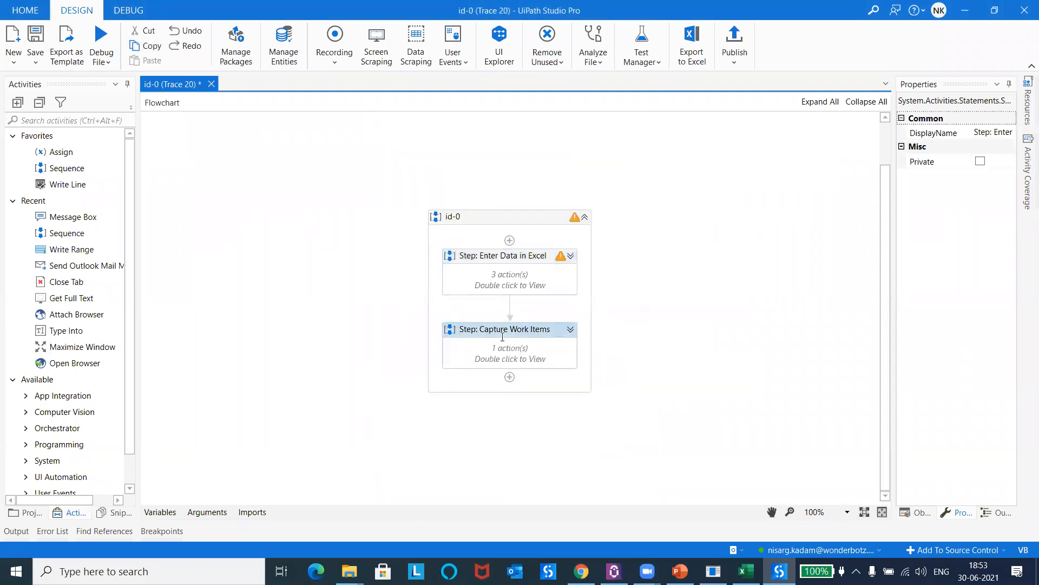
click(571, 328)
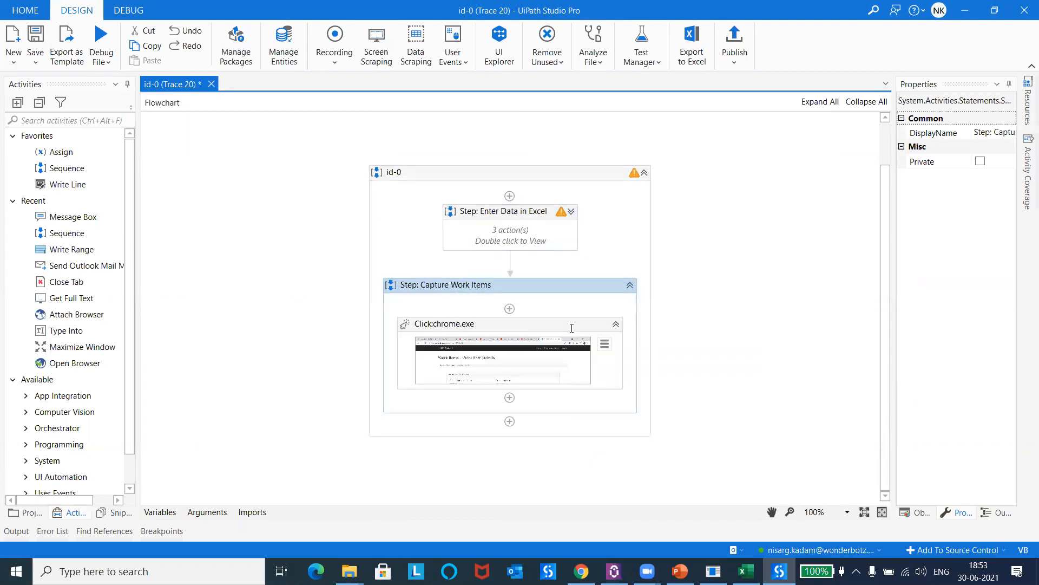
click(497, 372)
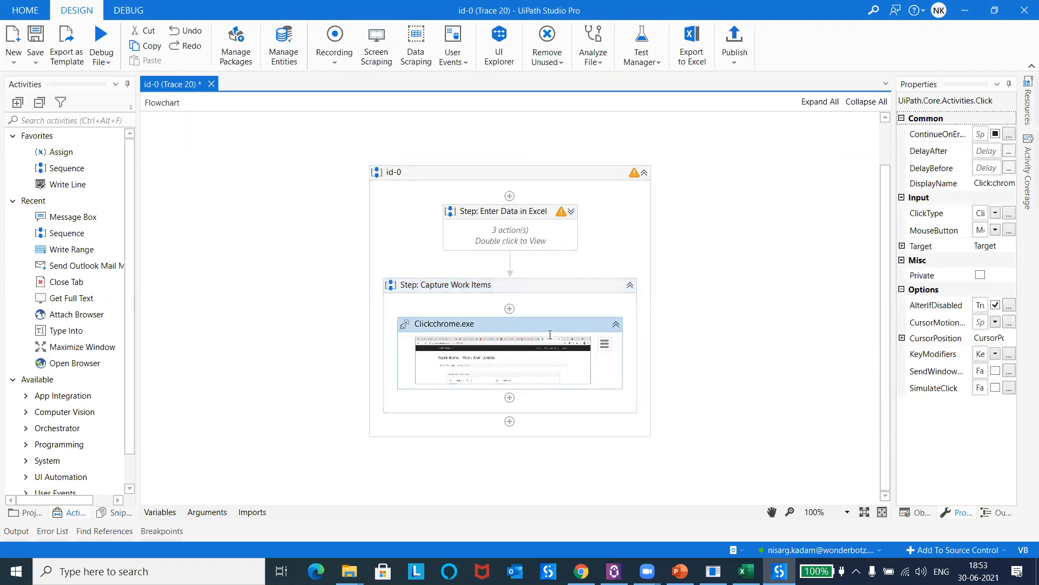
Step: Examine the window title in the Click:chrome.exe activity's selector, close the editor without changes, and collapse the Capture Work Items step
click(605, 343)
click(643, 359)
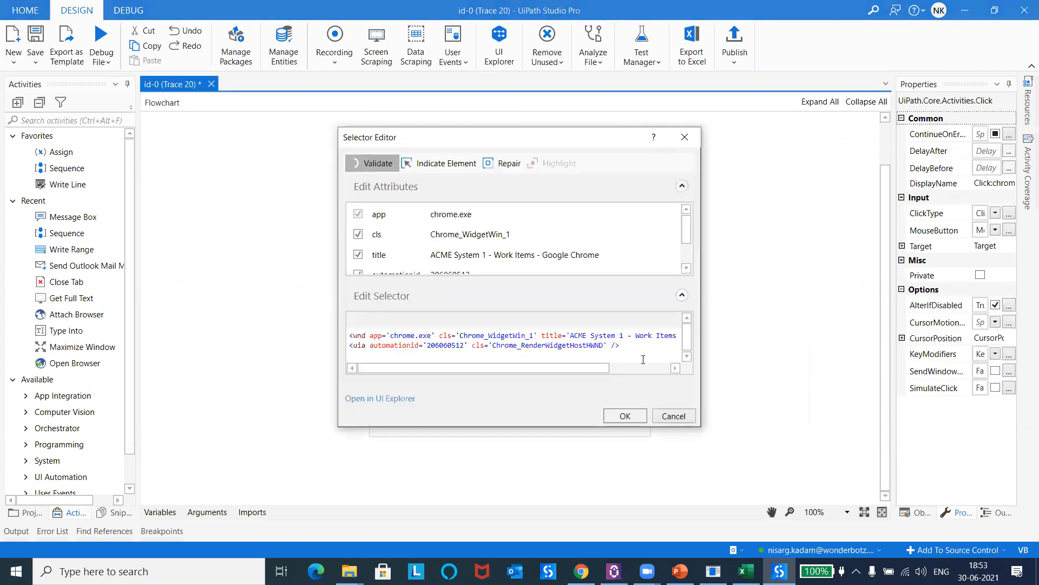
drag(442, 371, 662, 335)
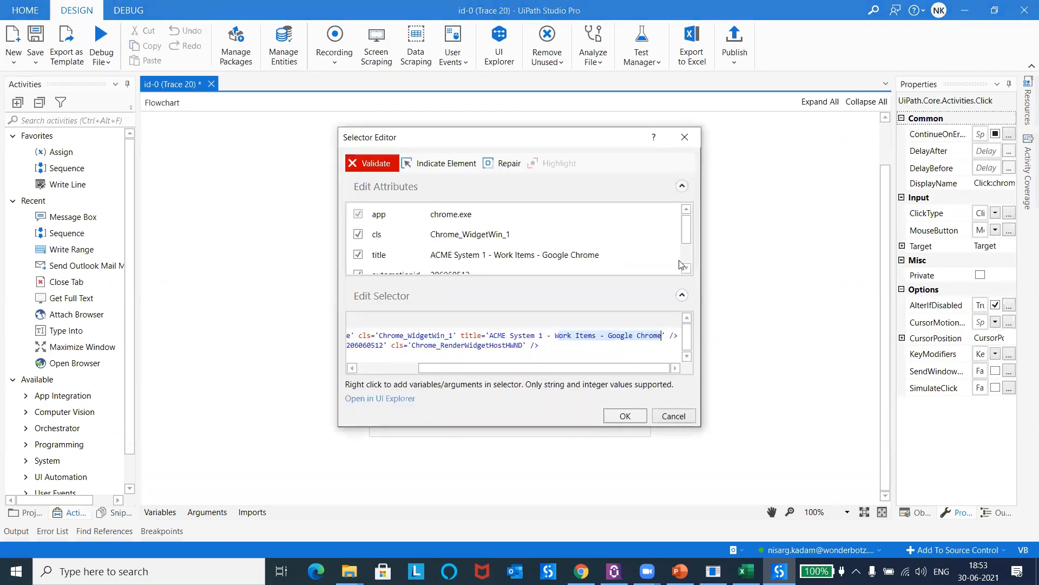
click(685, 137)
click(606, 341)
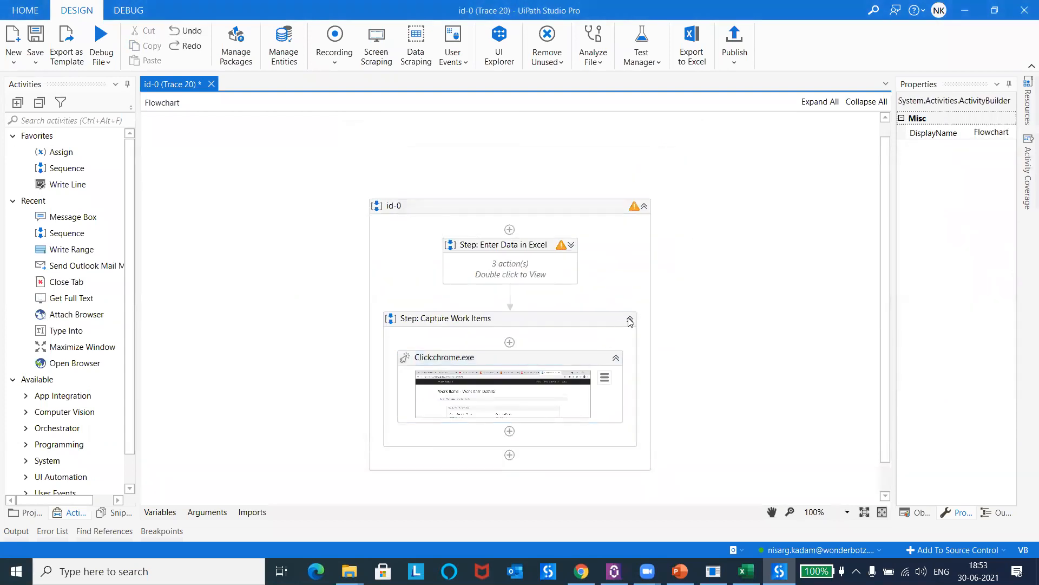
click(734, 312)
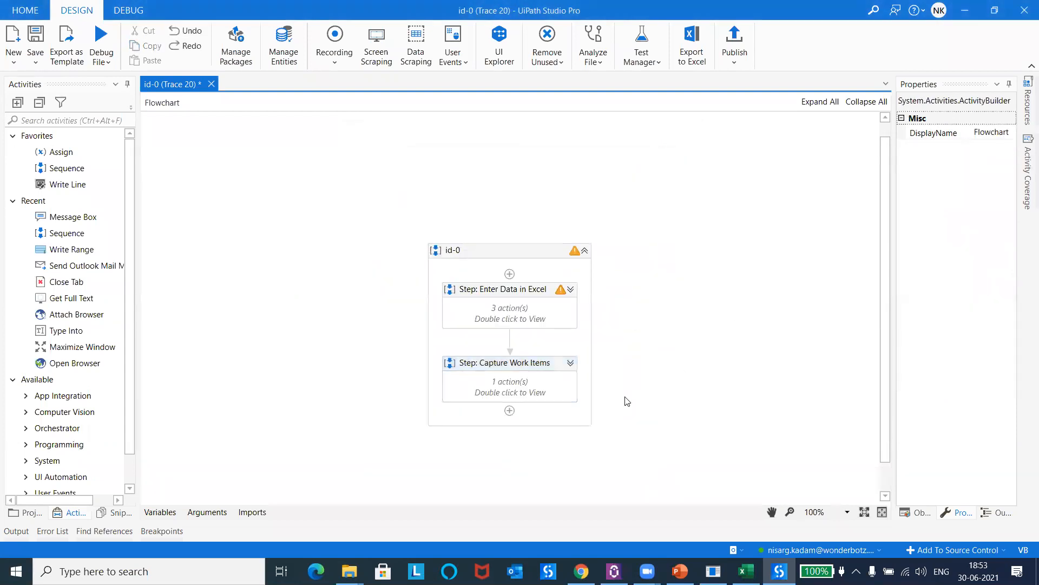
Step: Switch to Gmail in Chrome, view the Task 'id-0' export results email down to its attachment, and return to the inbox
click(581, 571)
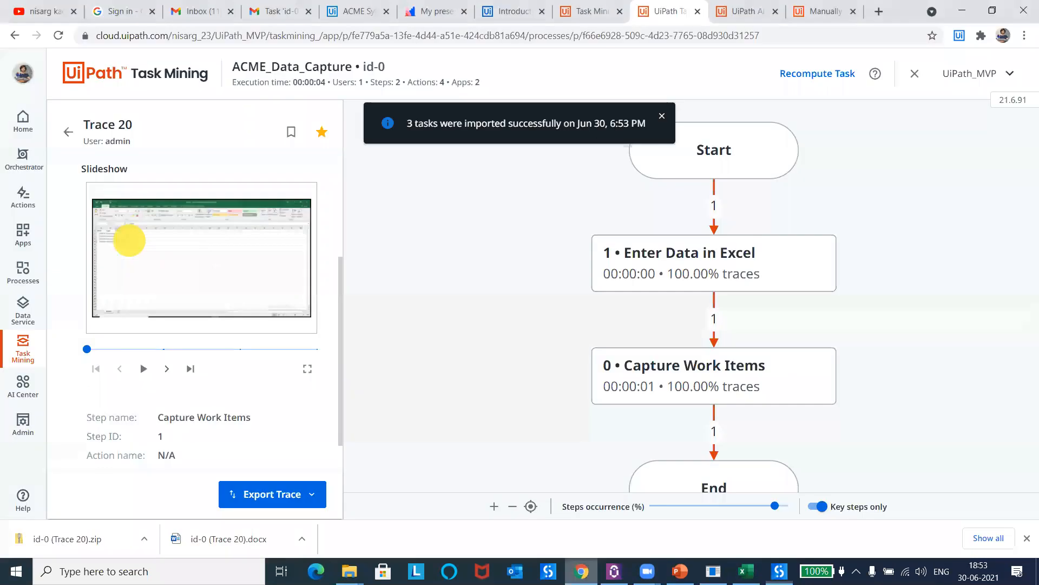
click(279, 12)
click(65, 108)
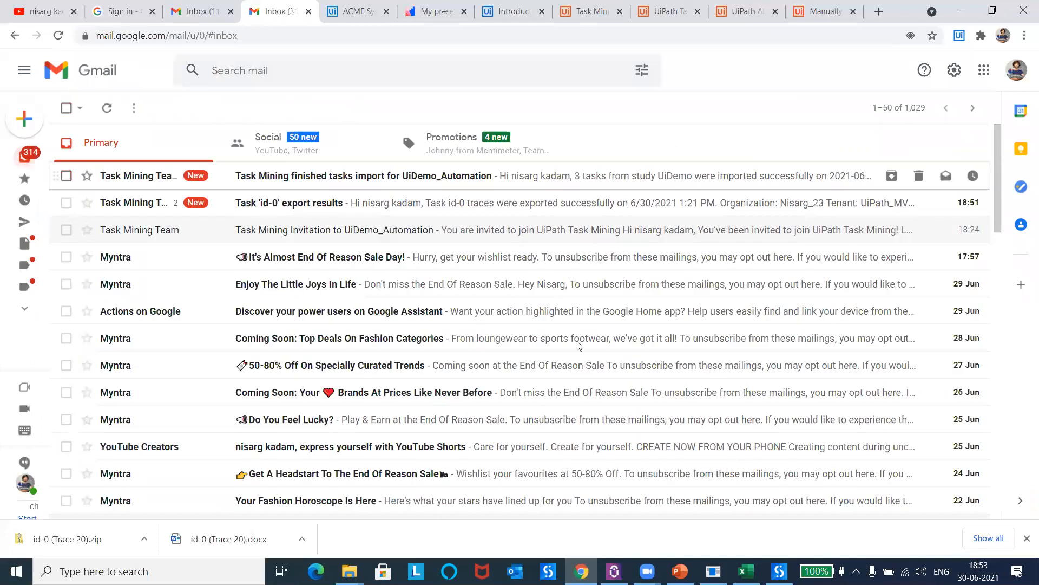
click(260, 203)
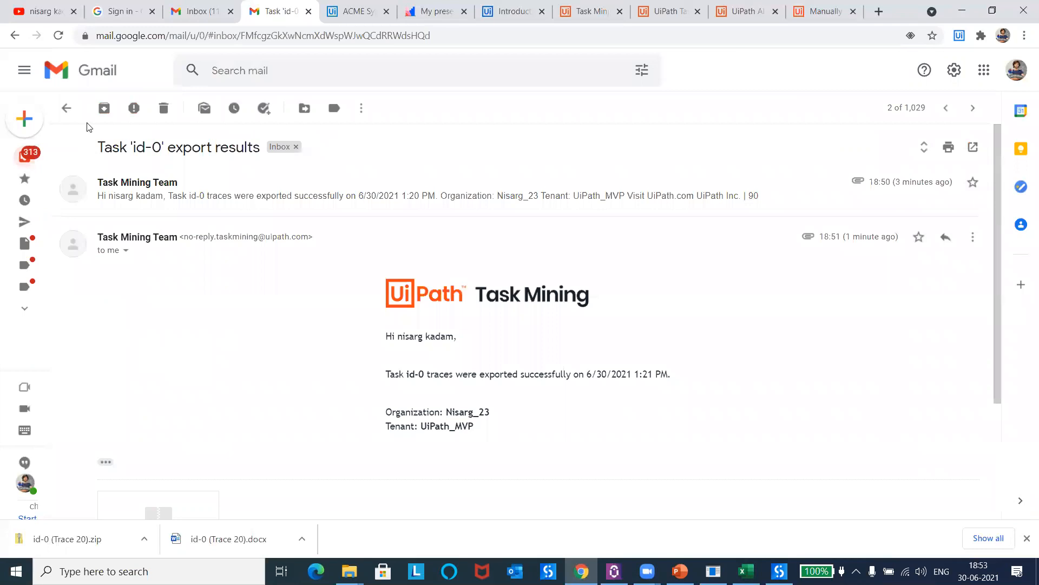
scroll(540, 260, down, 3)
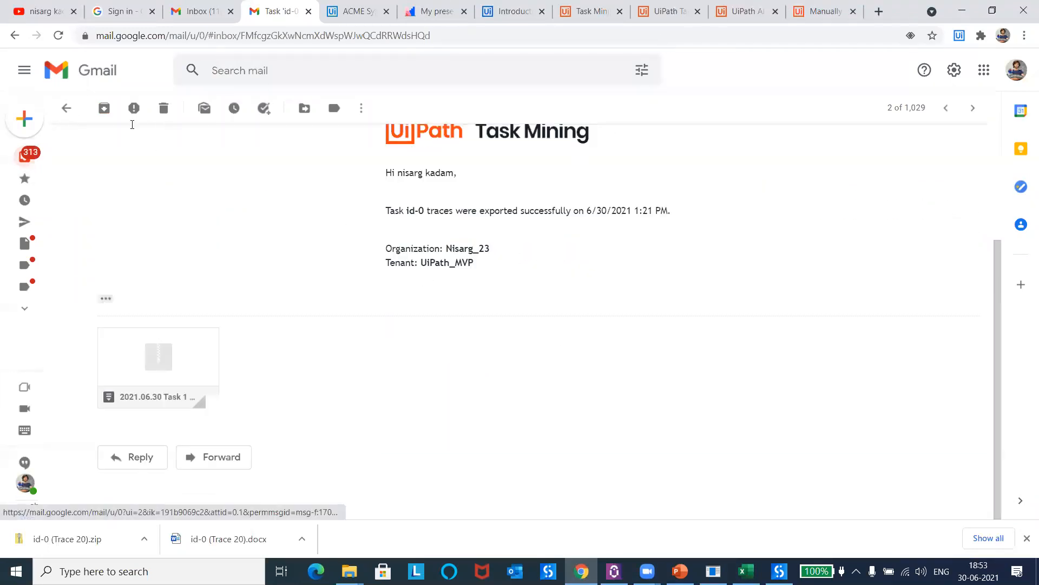
click(67, 109)
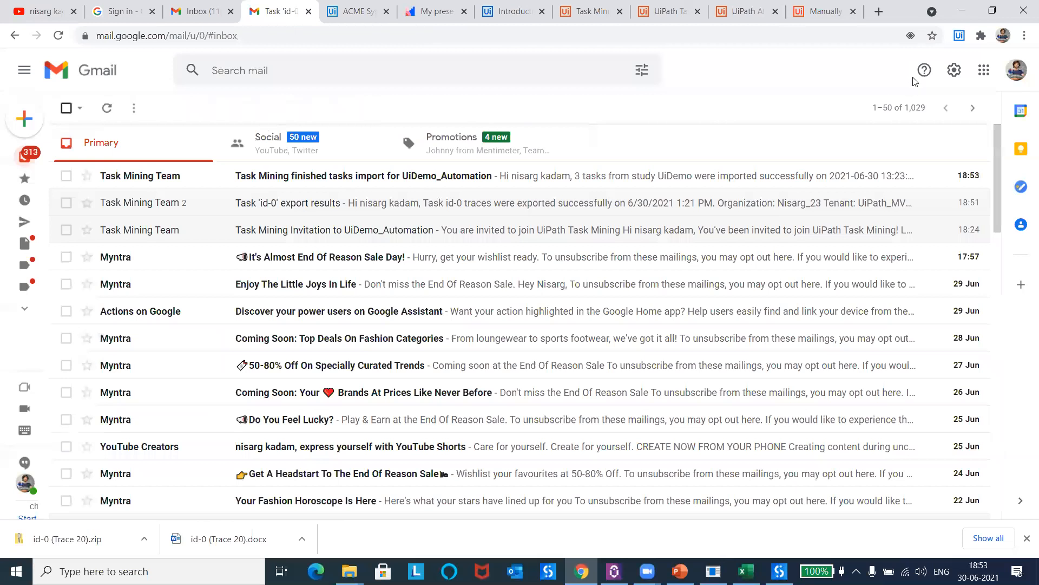
Step: Go back to UiPath Task Mining, open the Projects page, and dismiss the import notification and the browser's downloads bar
click(670, 11)
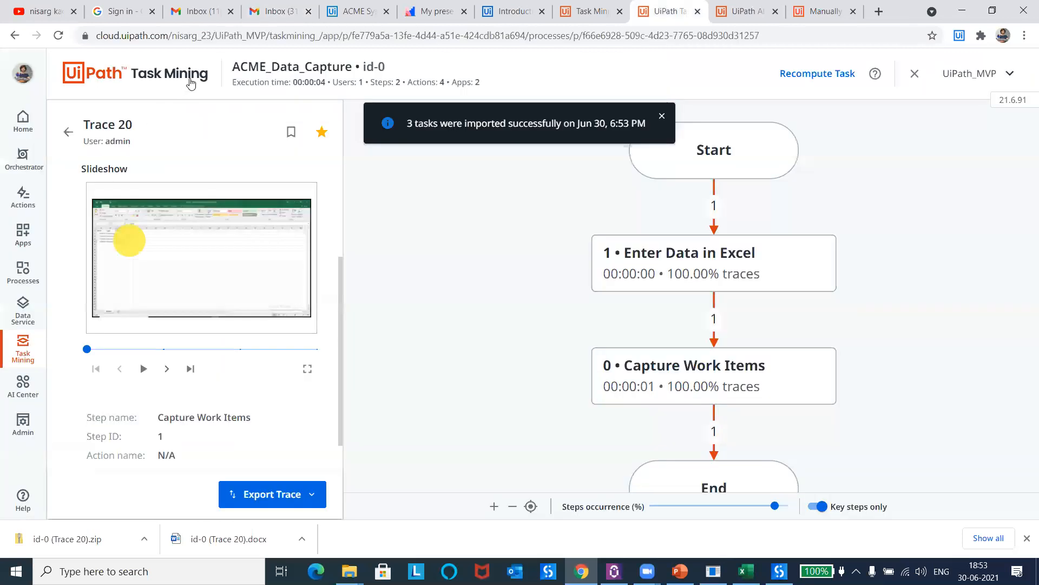
click(183, 80)
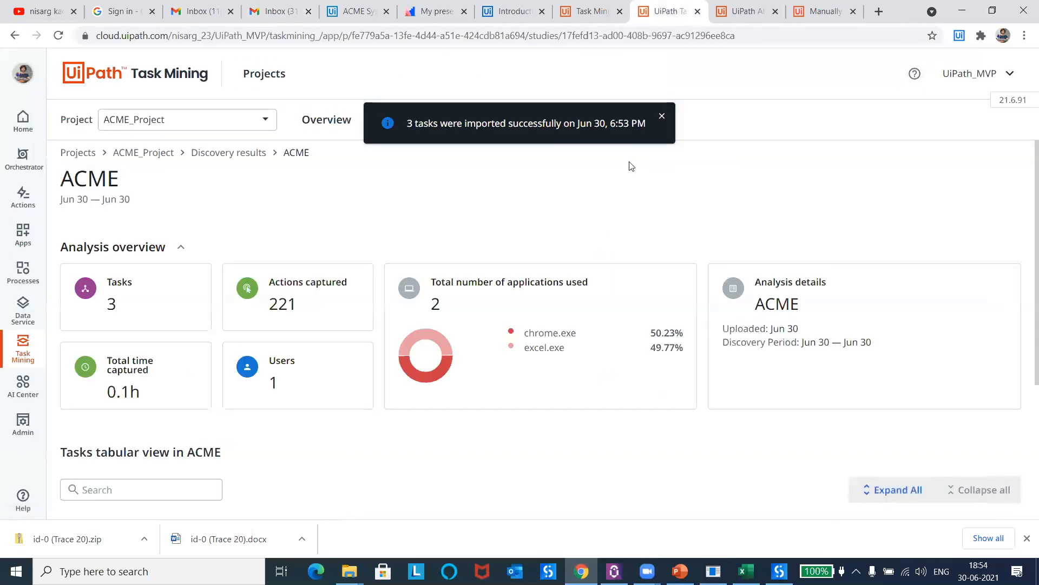
click(661, 118)
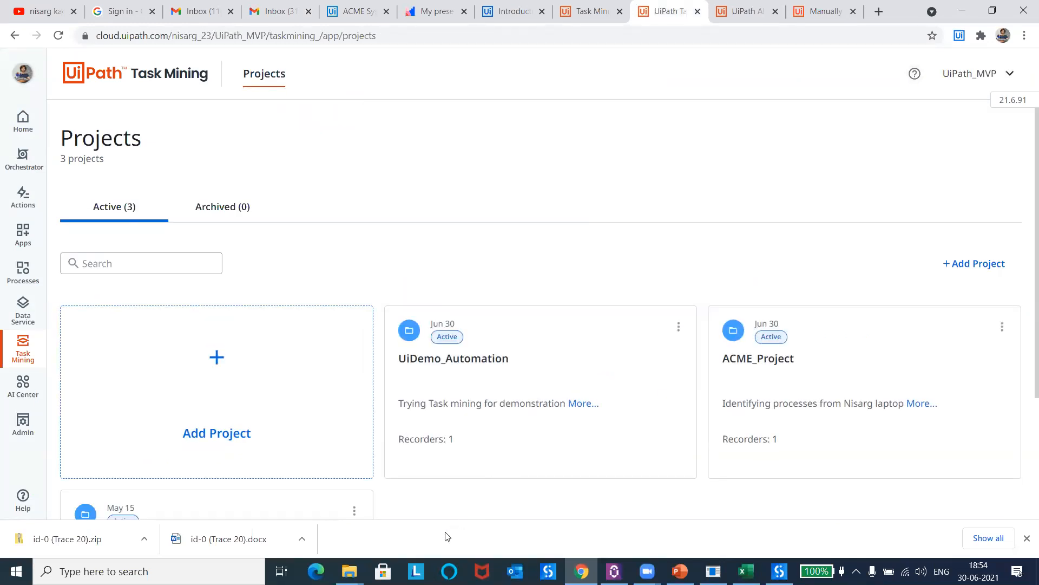
click(1025, 538)
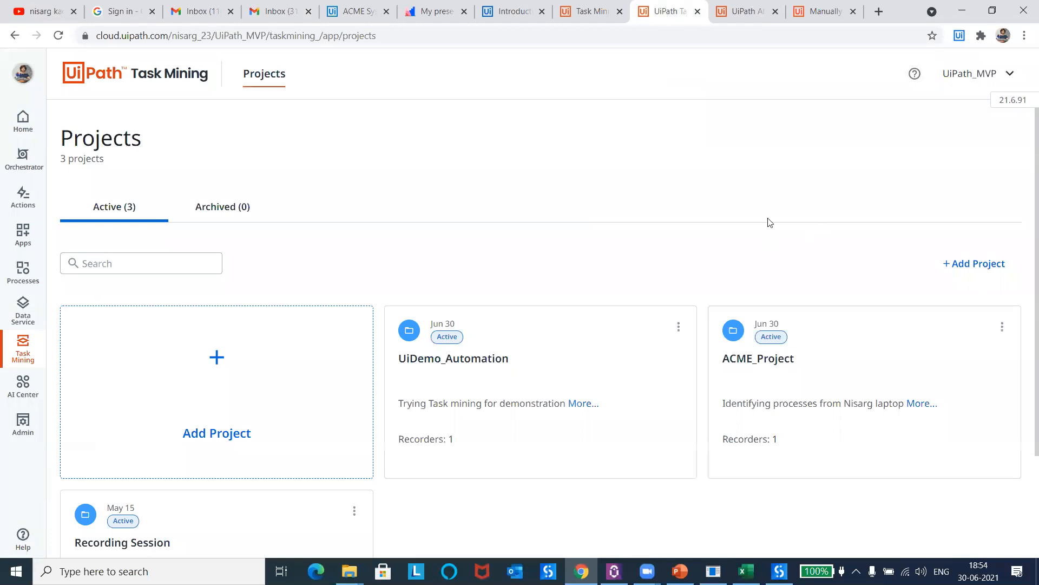
Step: Switch to the AI Center pipelines of UiDemo_Automation, refresh the ACME_TM pipeline's status, and return to Task Mining
click(747, 8)
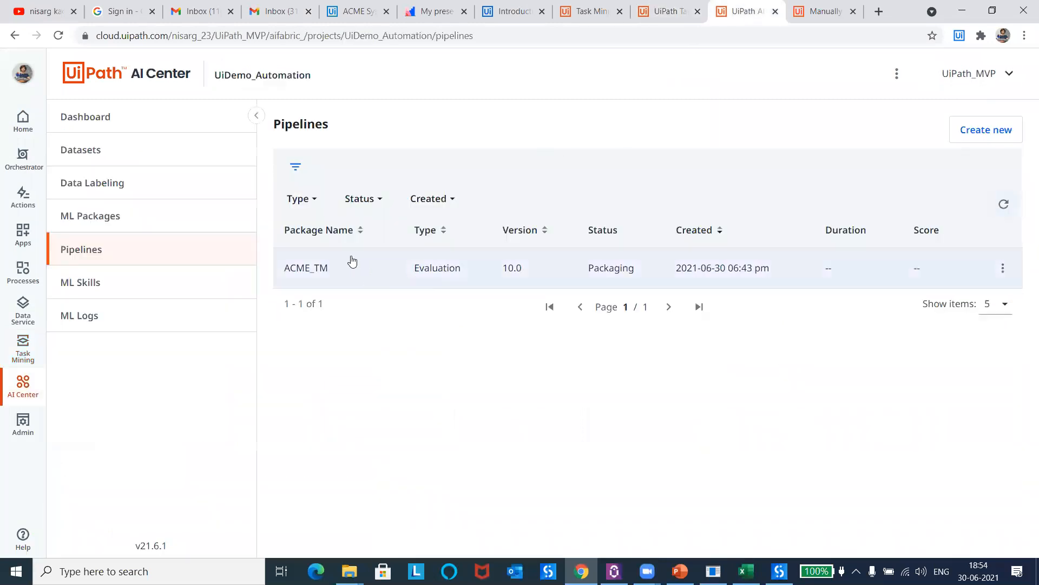
click(1003, 203)
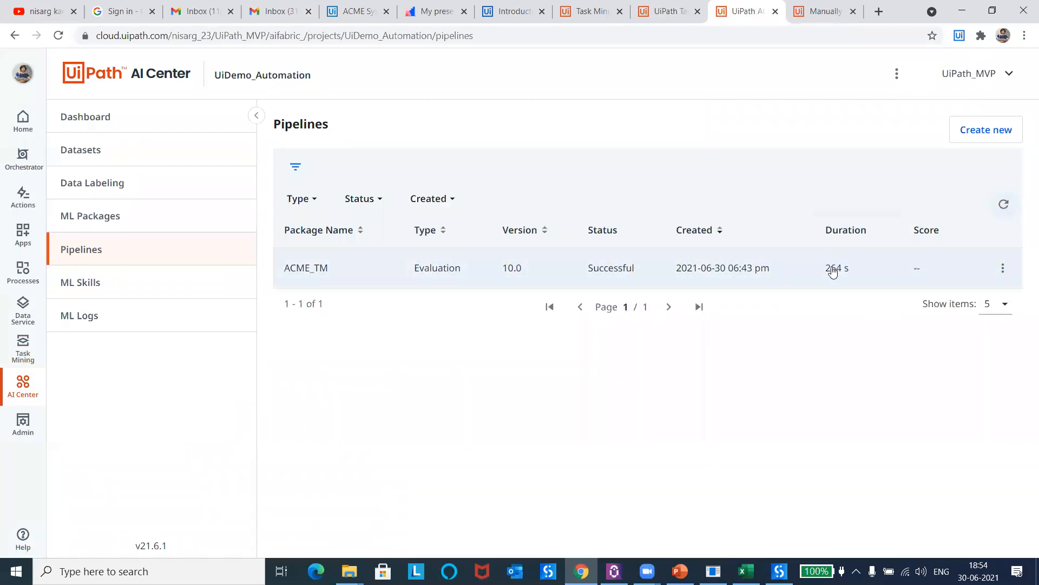
click(657, 10)
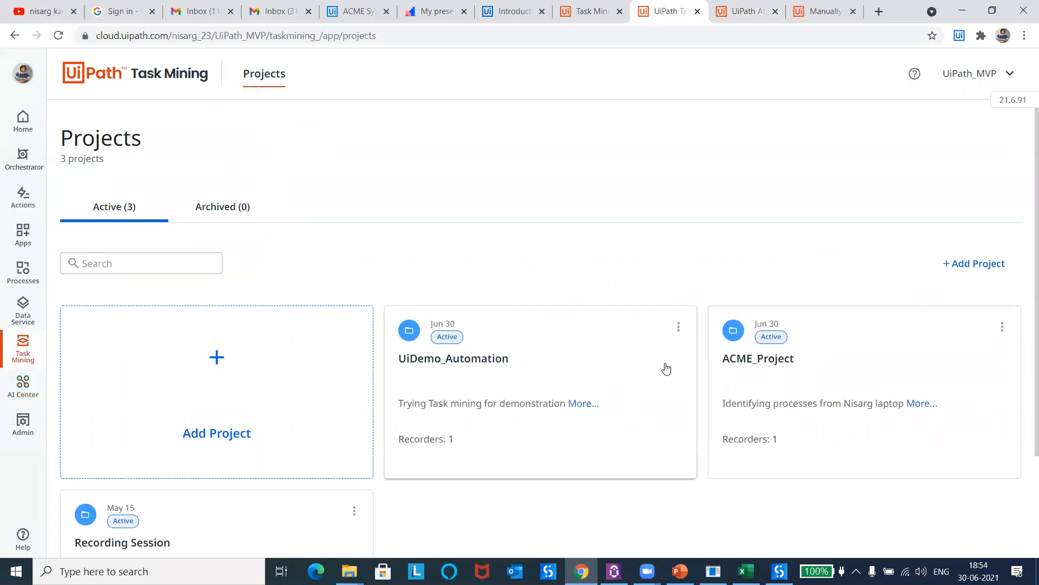
Step: Reload the projects page, dismiss the tutorial offer, and open the UiDemo analysis in the discovery results of UiDemo_Automation
click(59, 37)
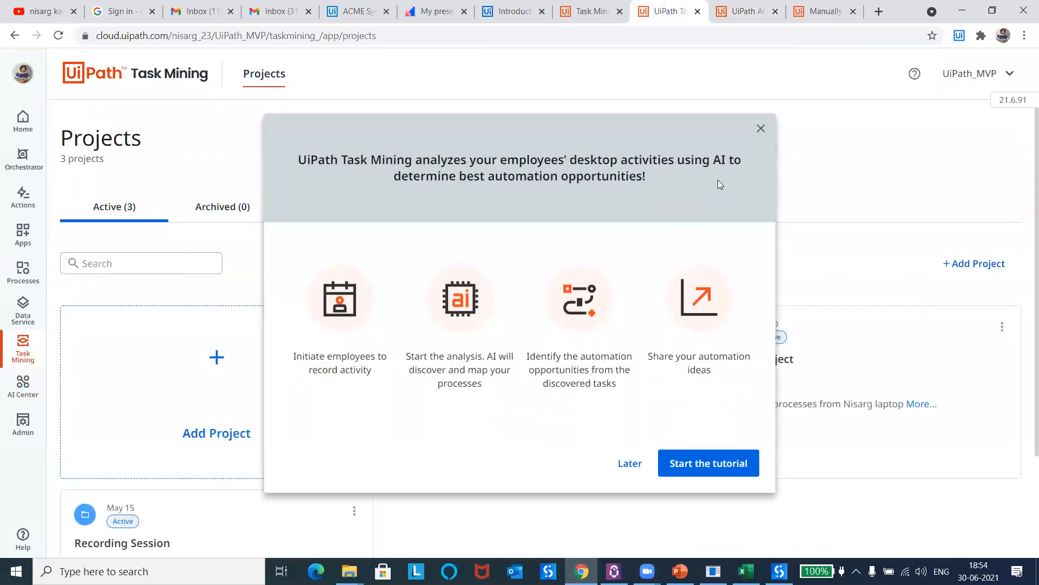
click(761, 129)
click(530, 359)
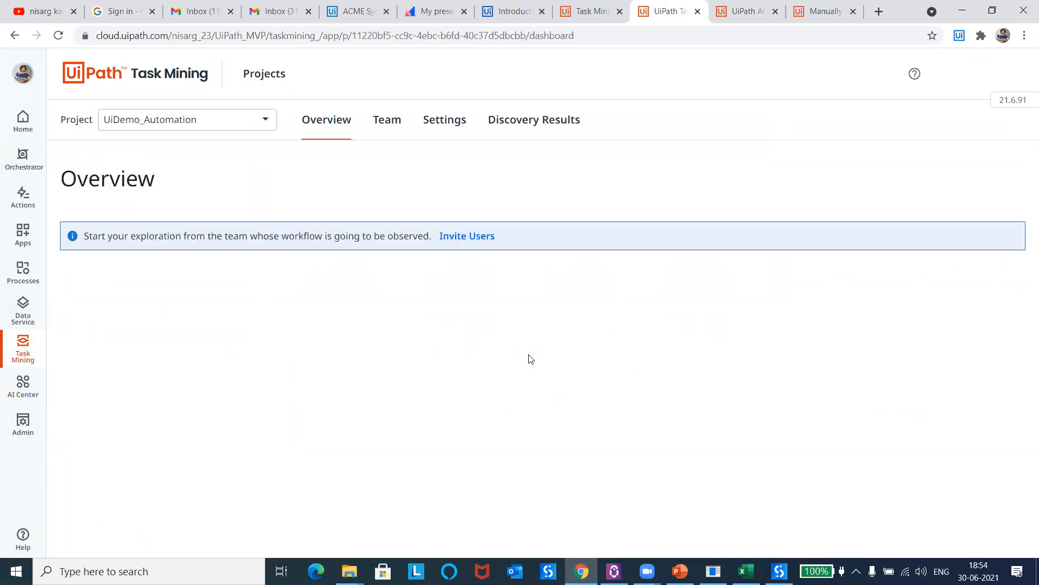
click(551, 119)
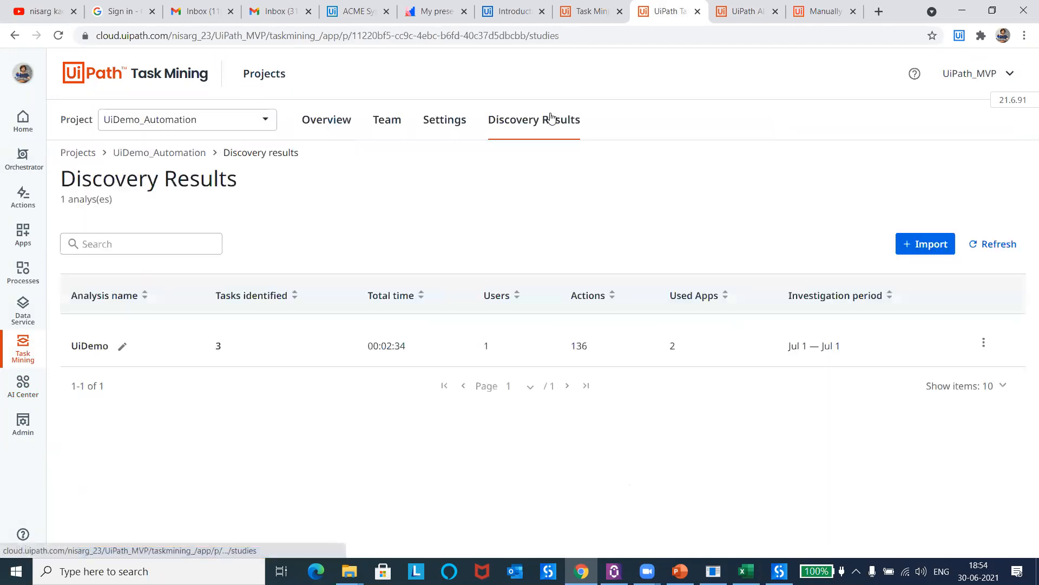
click(222, 344)
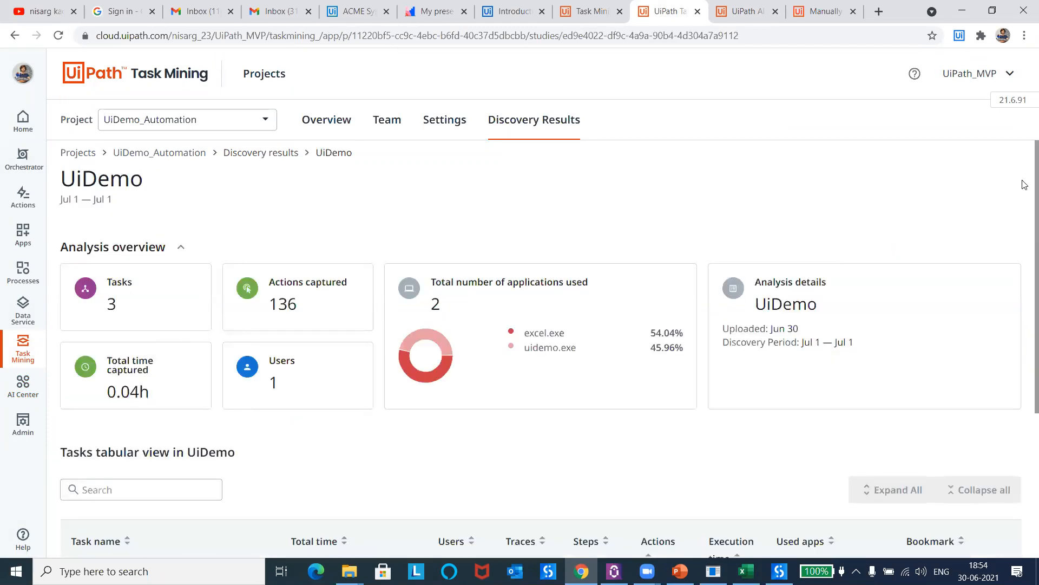
Step: Open Task 0 from the UiDemo task table and examine its process map and list of traces
scroll(1024, 185, down, 4)
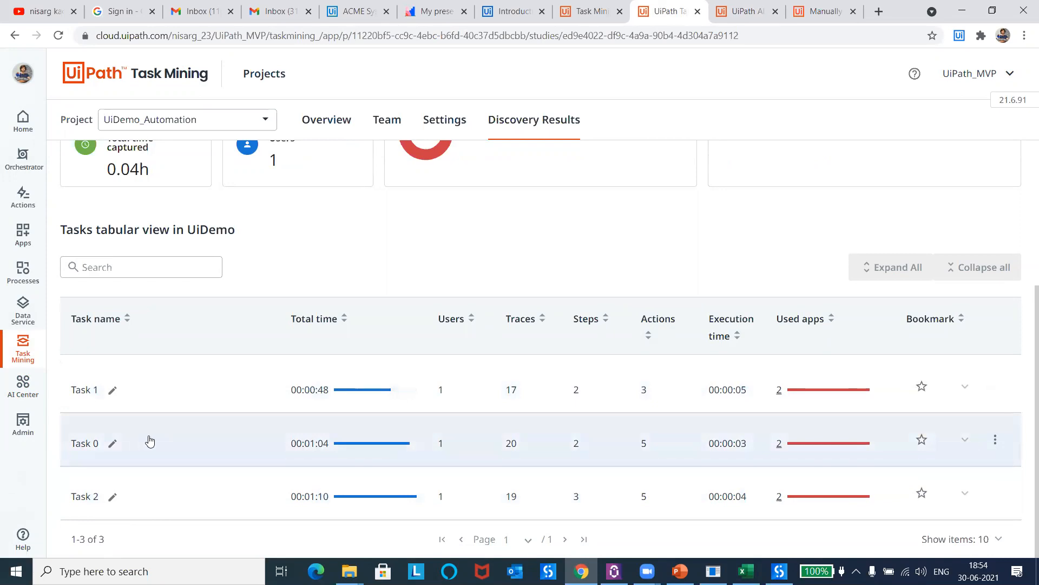
click(149, 442)
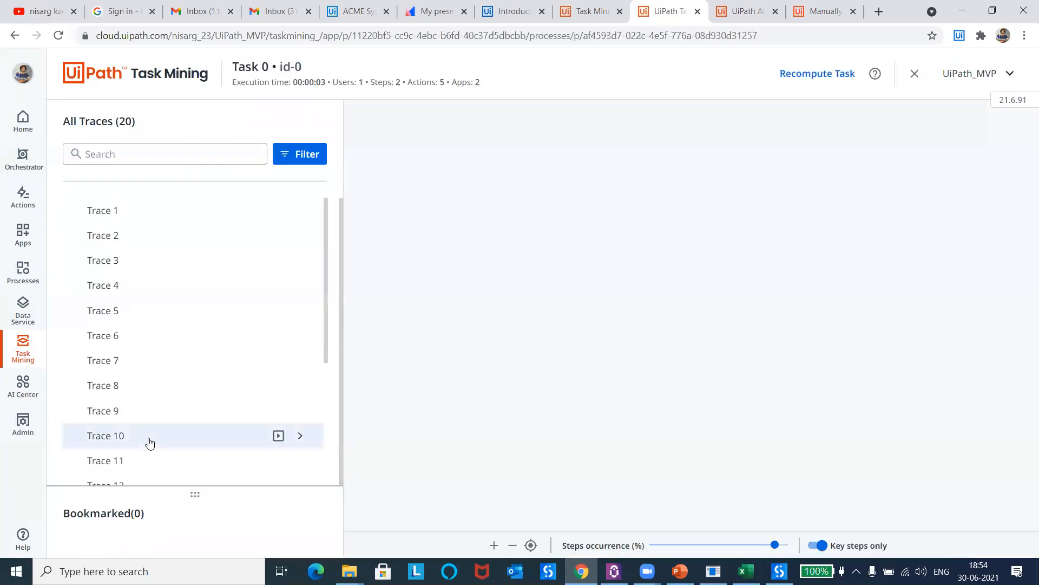
mouse_move(325, 232)
mouse_down()
mouse_move(313, 419)
mouse_move(332, 220)
mouse_up()
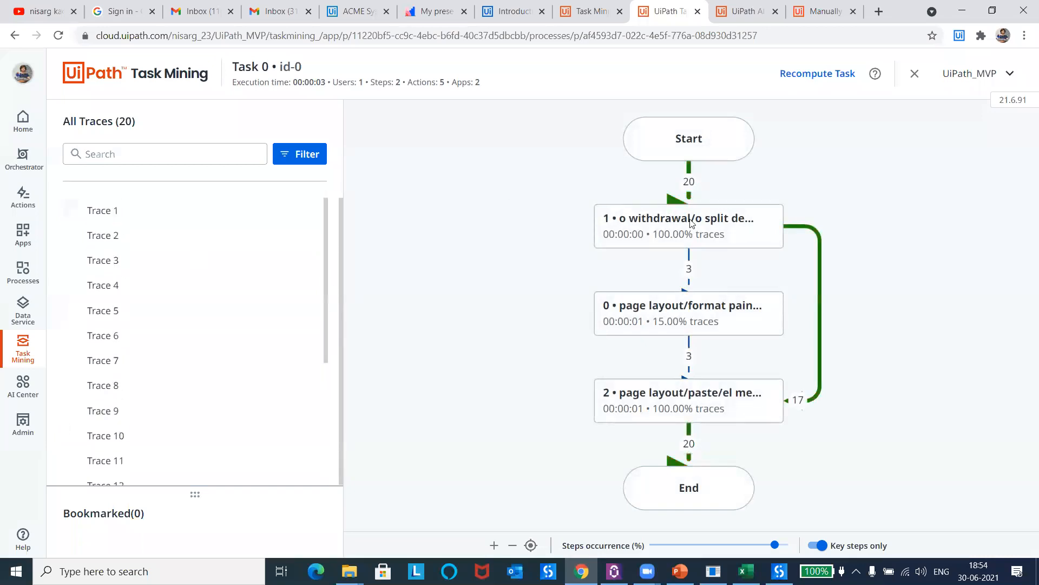
click(667, 415)
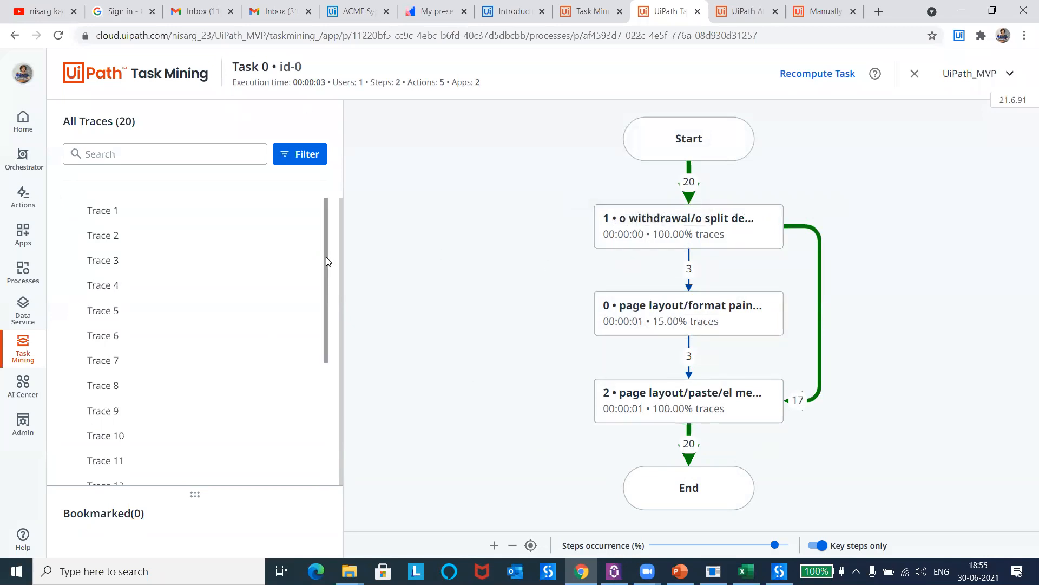
Step: Open Trace 4 of Task 0 and view the screenshots of its "o withdrawal/o split deposit" and "page layout/paste/el merge center" steps
click(138, 290)
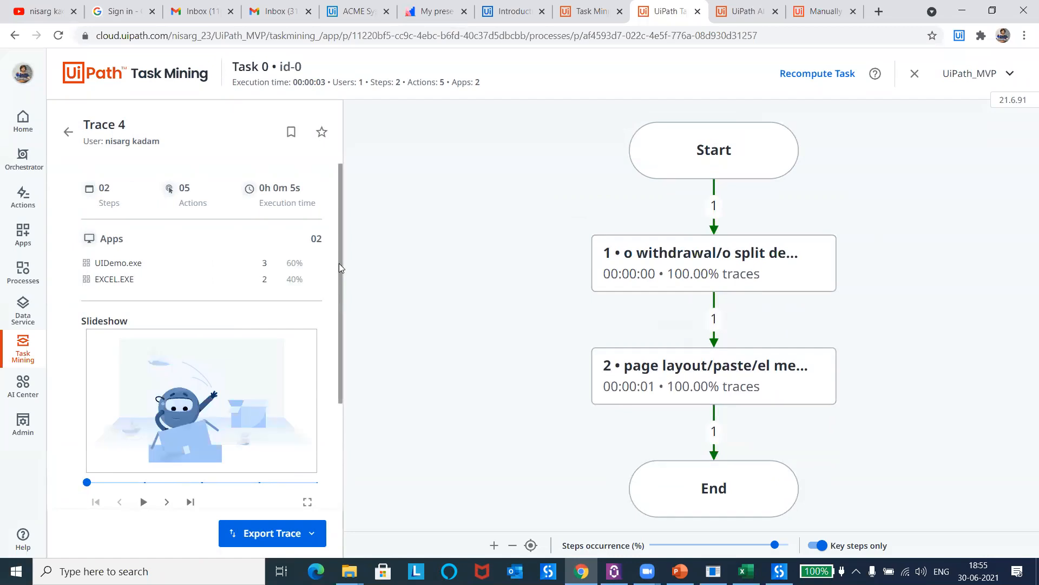
drag(339, 263, 339, 271)
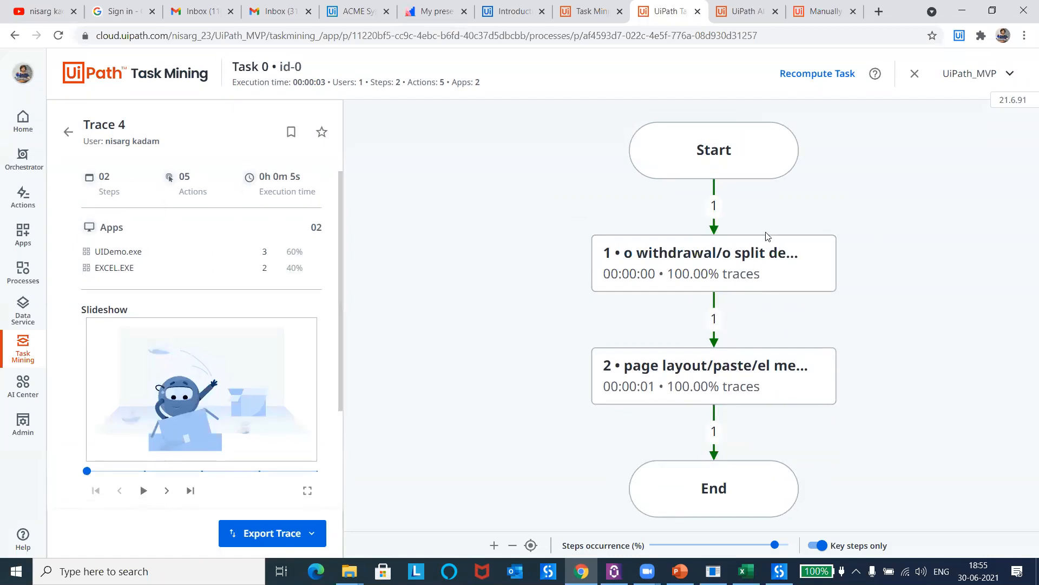
click(760, 260)
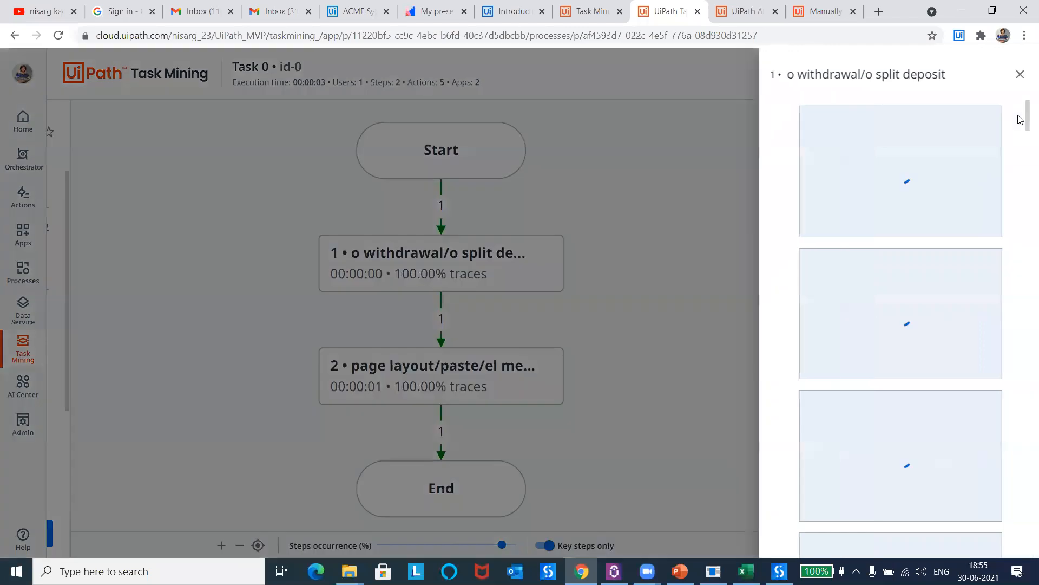
drag(1018, 127, 1018, 307)
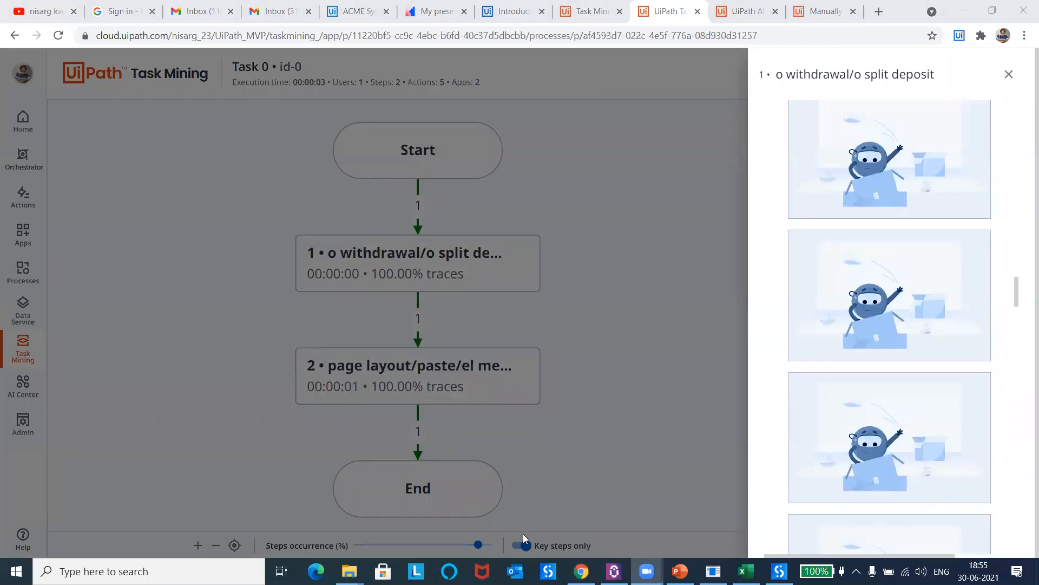
drag(1014, 283, 1012, 108)
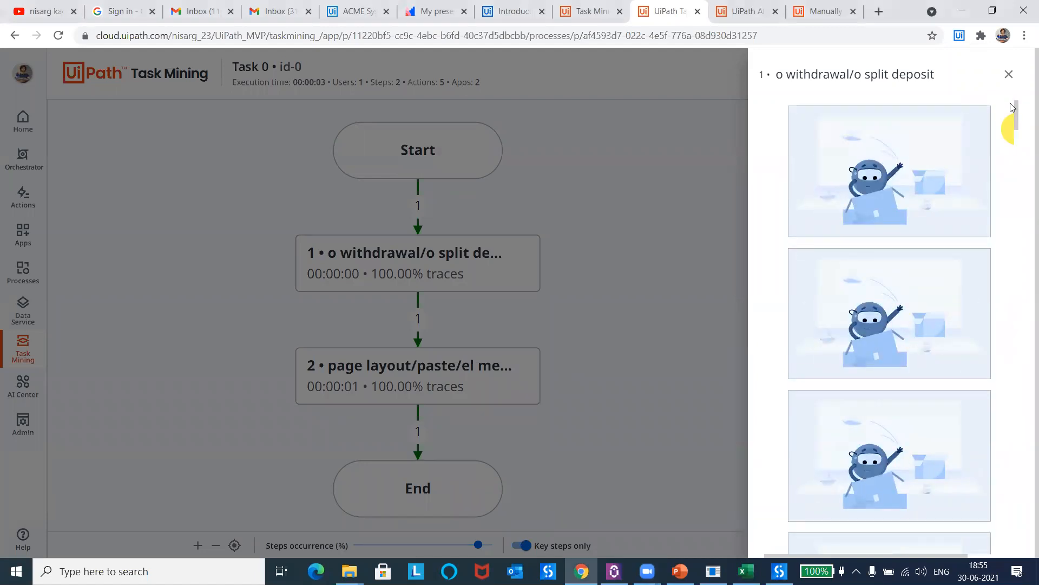
click(1009, 76)
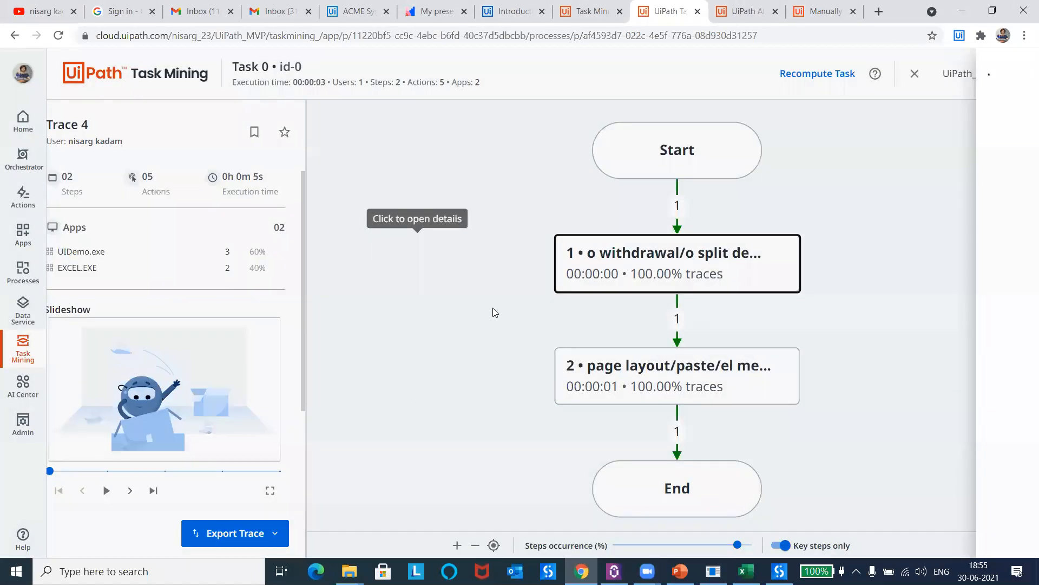
click(620, 364)
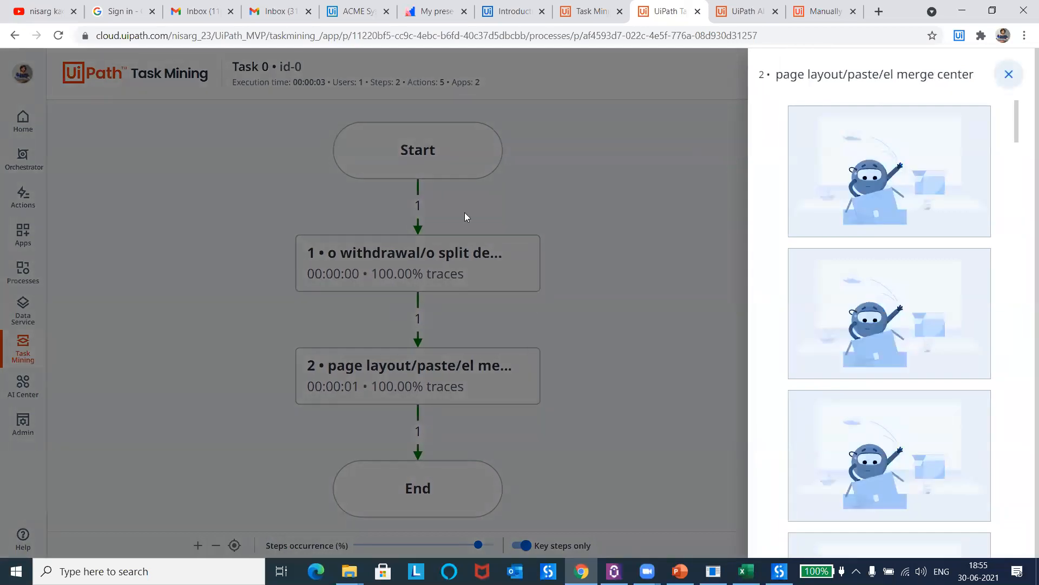
Step: Check the export options of Trace 4 and return to the UiDemo analysis overview
click(466, 216)
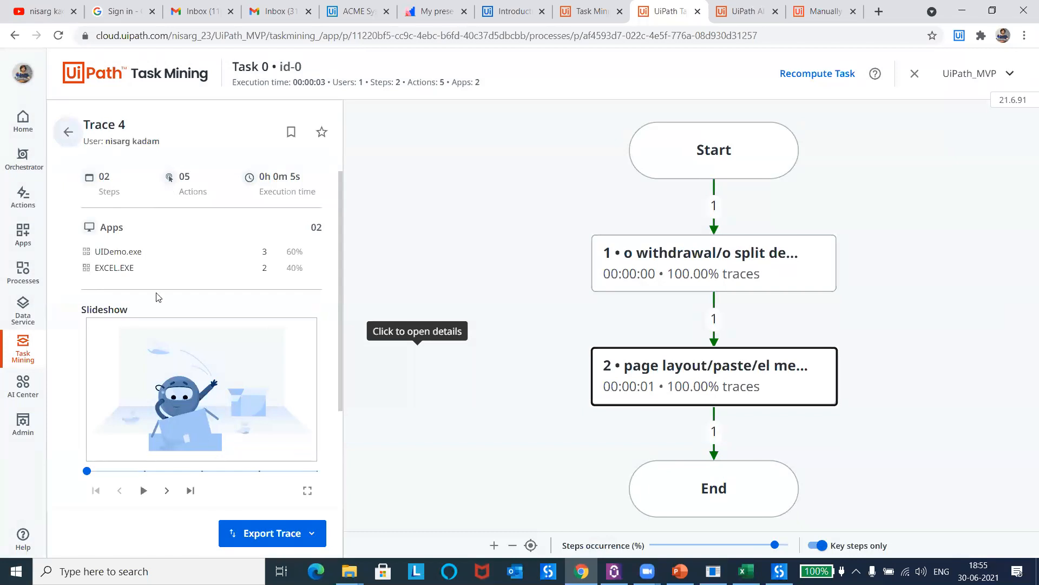
click(254, 534)
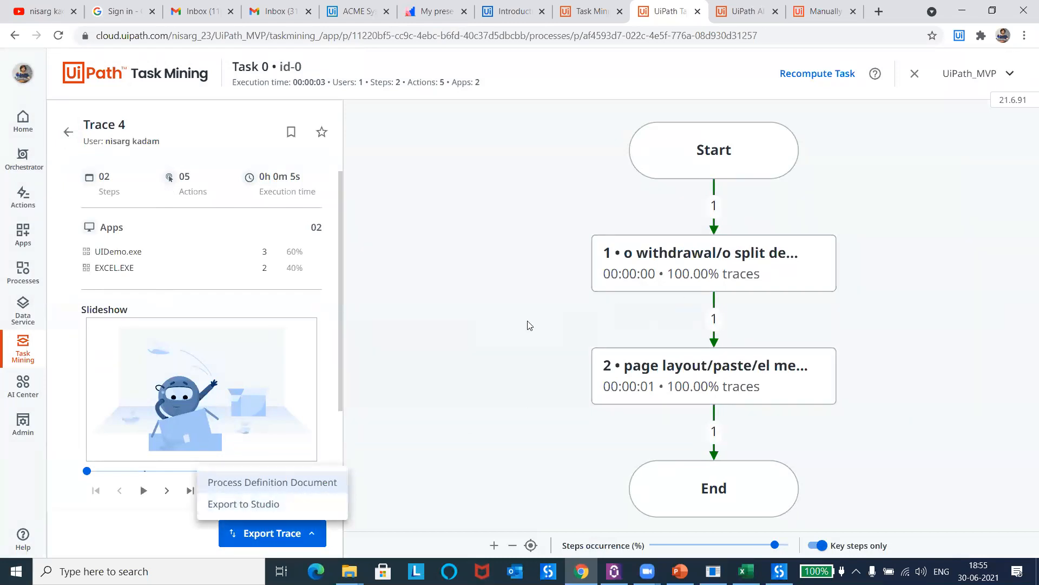
click(163, 276)
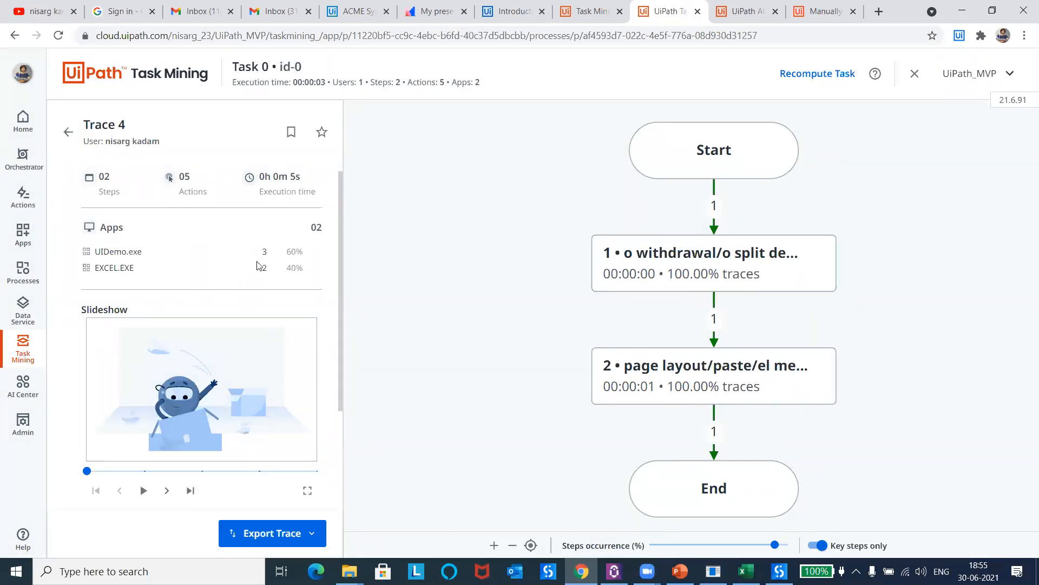
click(68, 132)
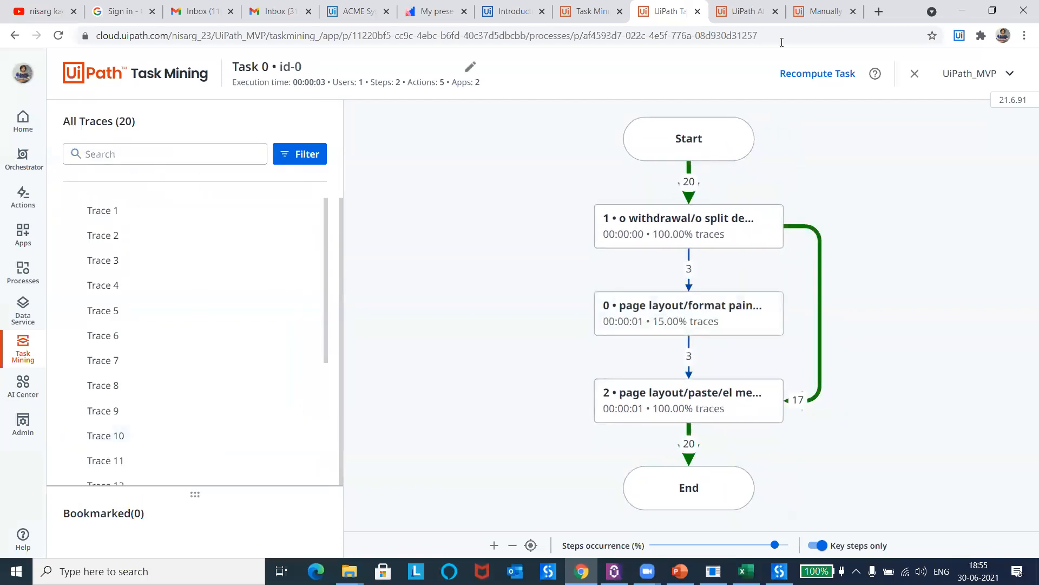
click(915, 75)
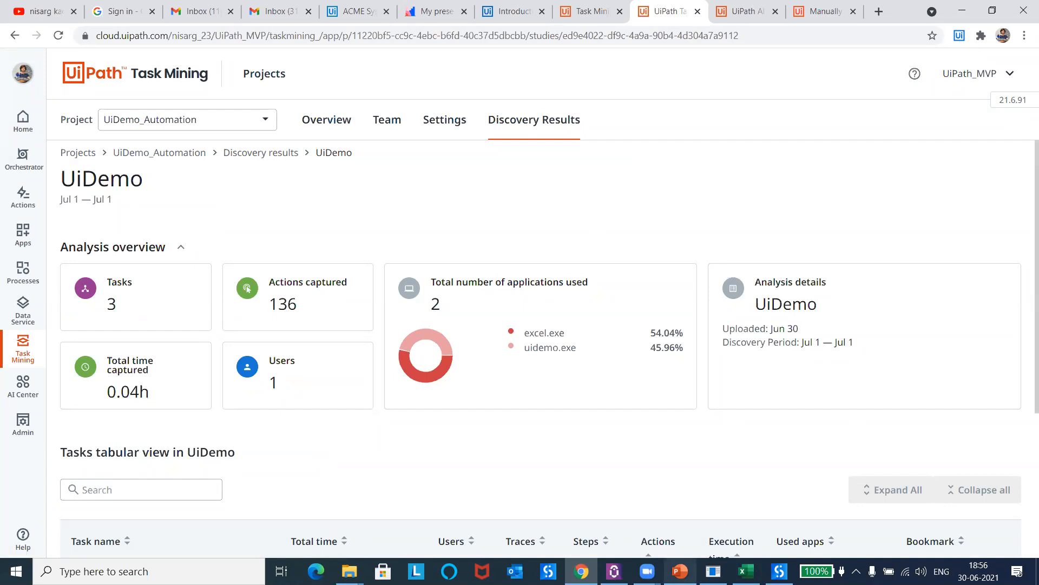
Step: Switch to the Task Mining Session deck in PowerPoint, present it from the "Discovery Tool" slide through "Thank you!", and end the show
click(680, 571)
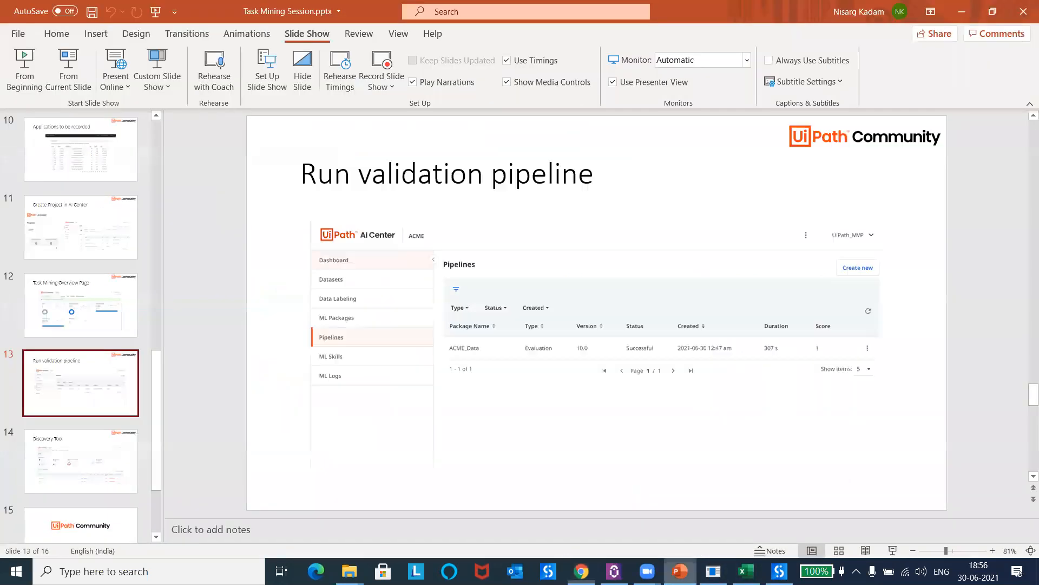
click(51, 463)
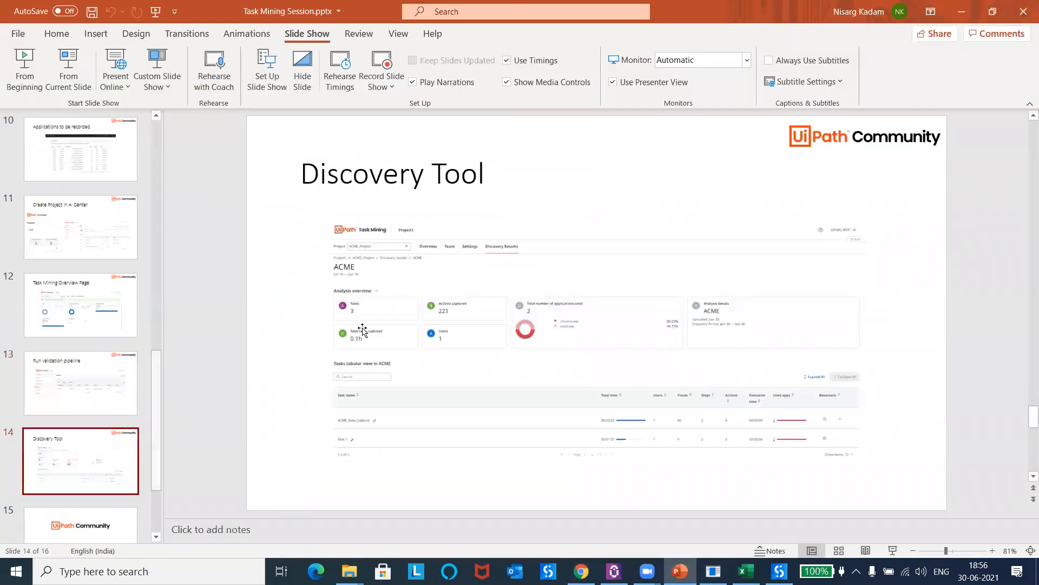
click(70, 68)
click(433, 249)
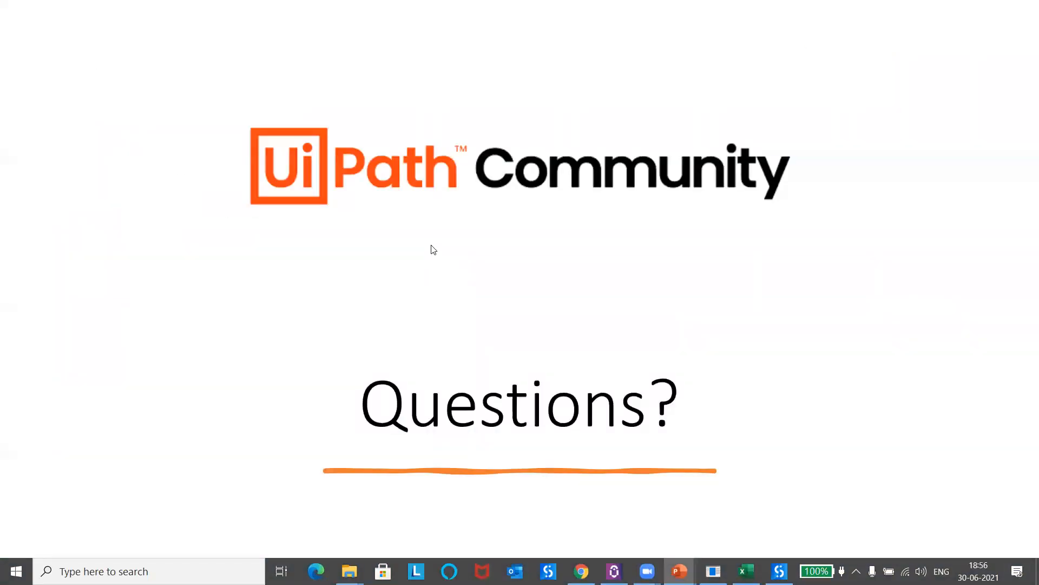
key(Right)
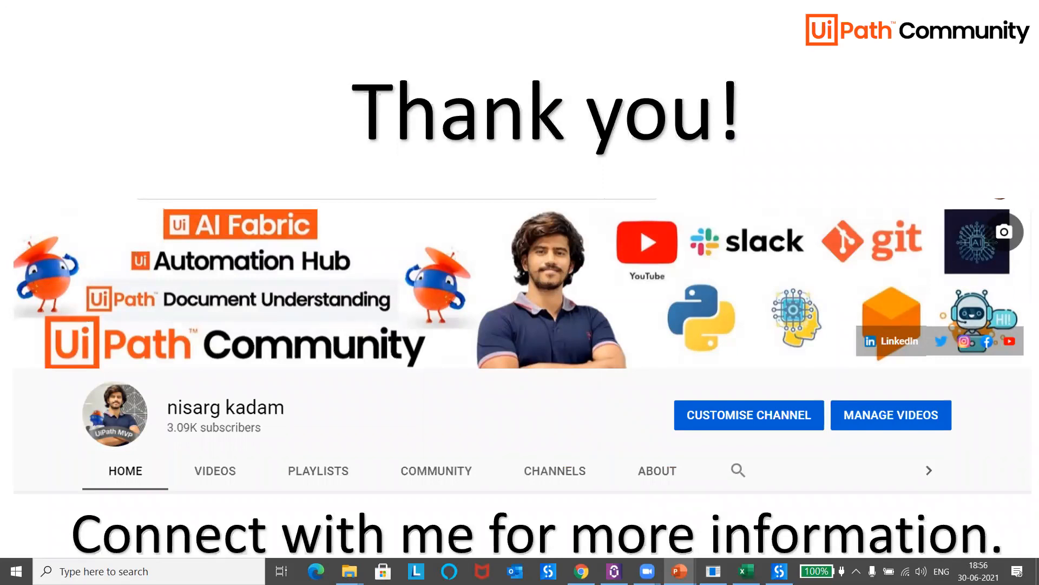
key(Escape)
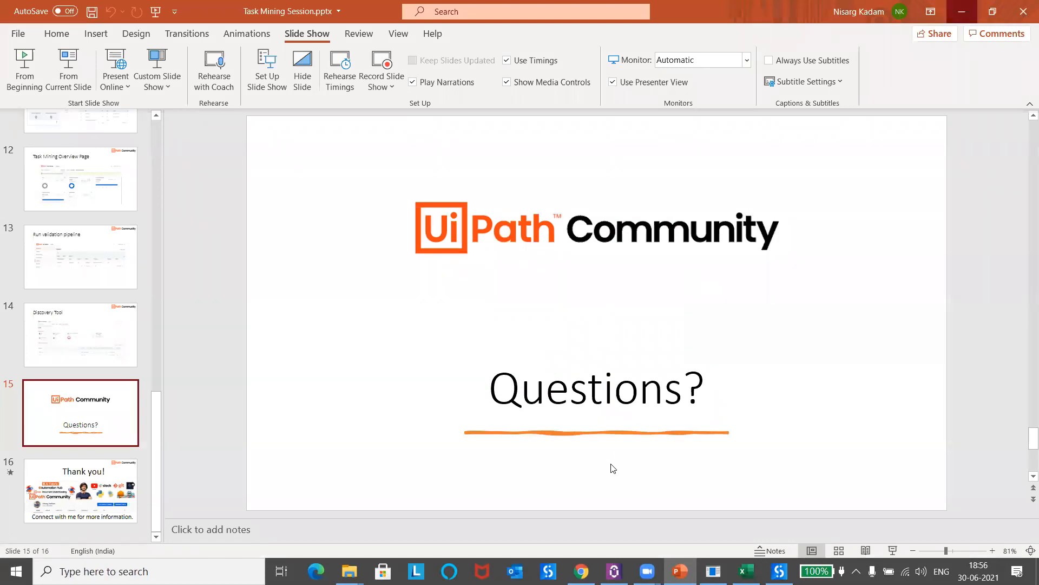
Step: Switch to Mentimeter in the browser, start presenting "UiPath Task Mining", and highlight the join code on its opening slide
key(alt+Tab)
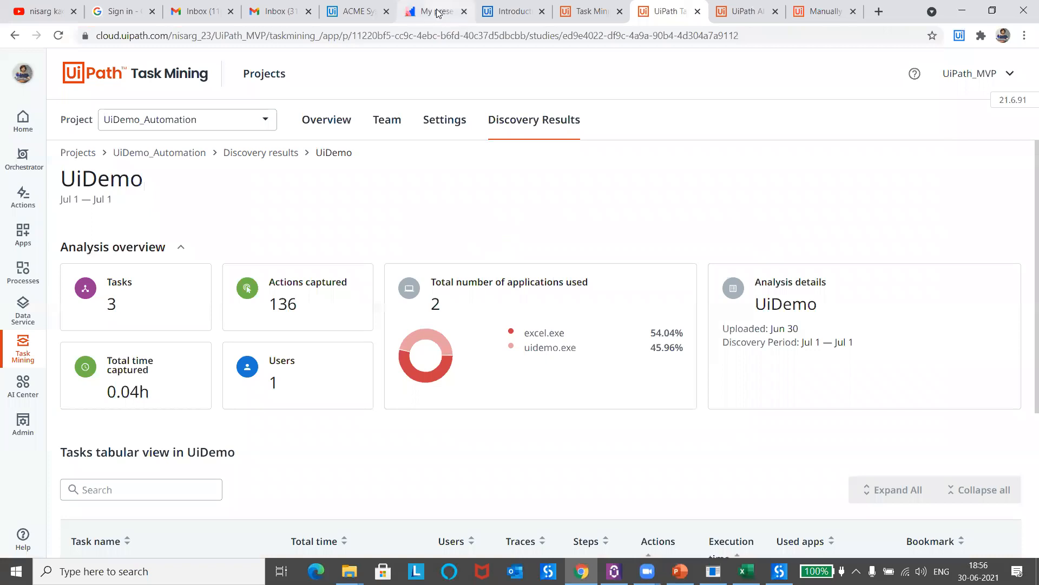
click(438, 13)
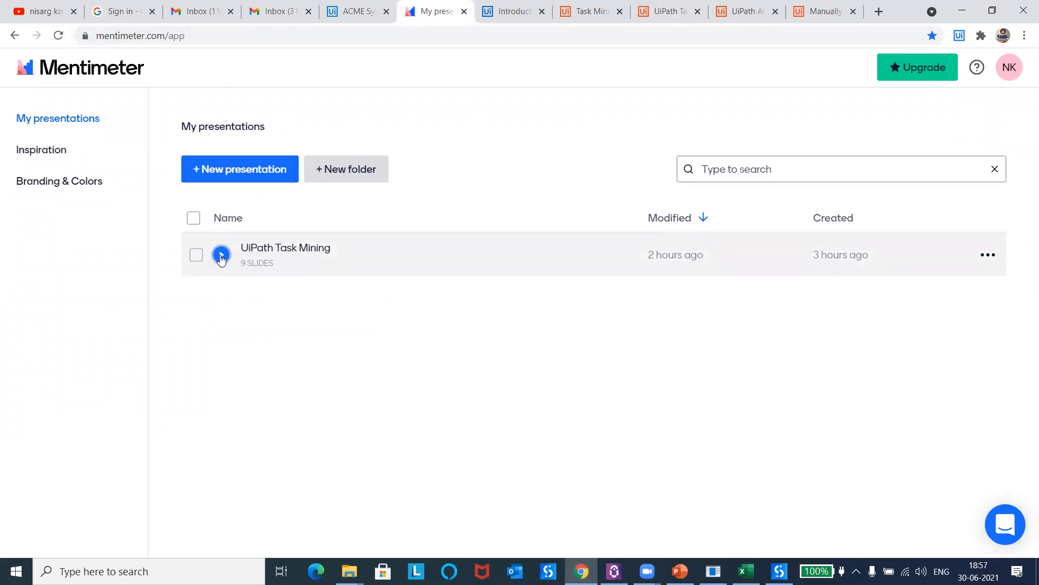
click(277, 252)
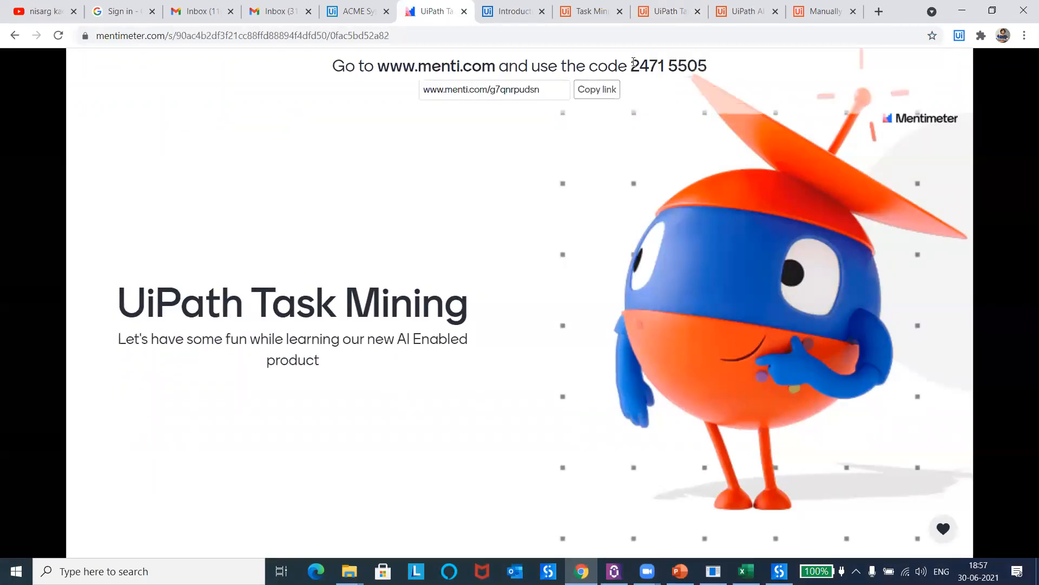
drag(632, 61, 708, 65)
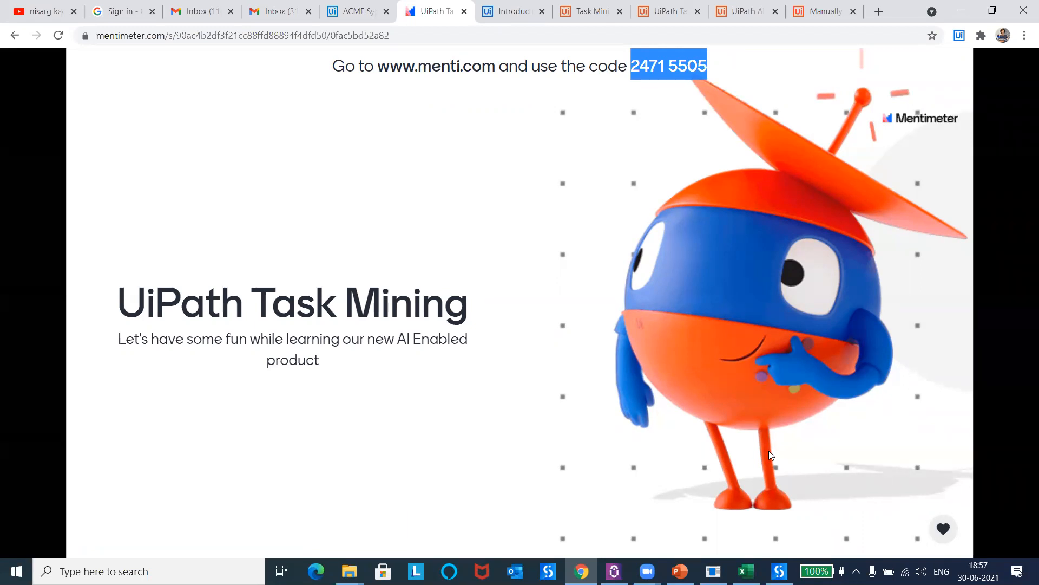
click(456, 401)
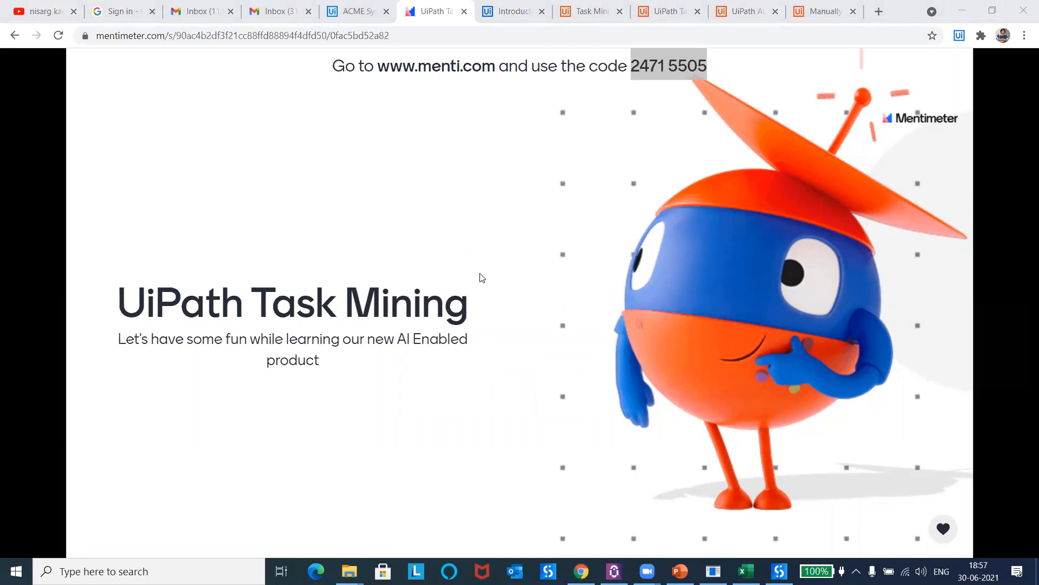
Step: Advance the quiz to Question 1 of 4 and run its countdown once participants have joined
click(395, 184)
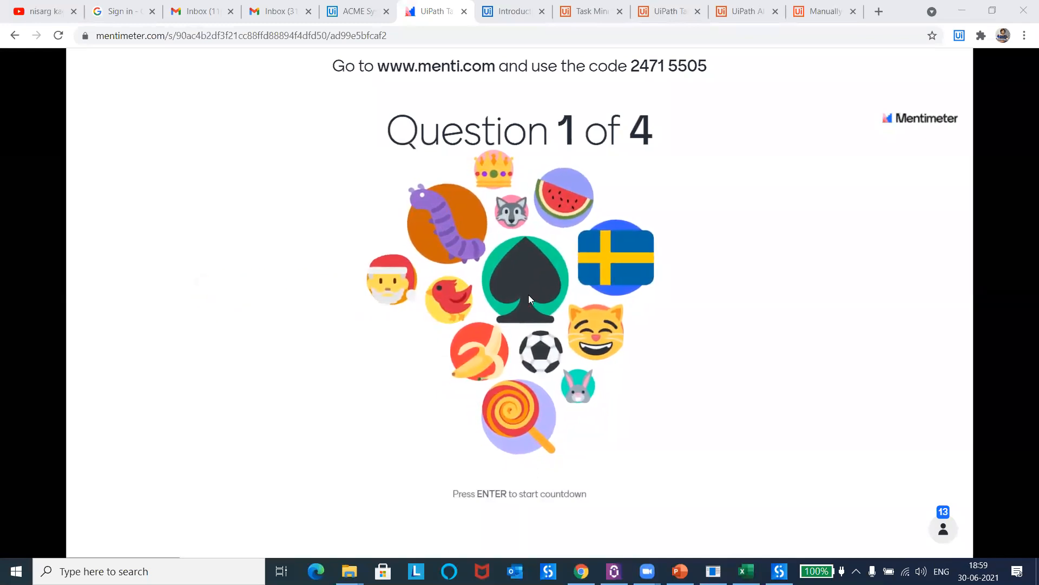
mouse_move(491, 528)
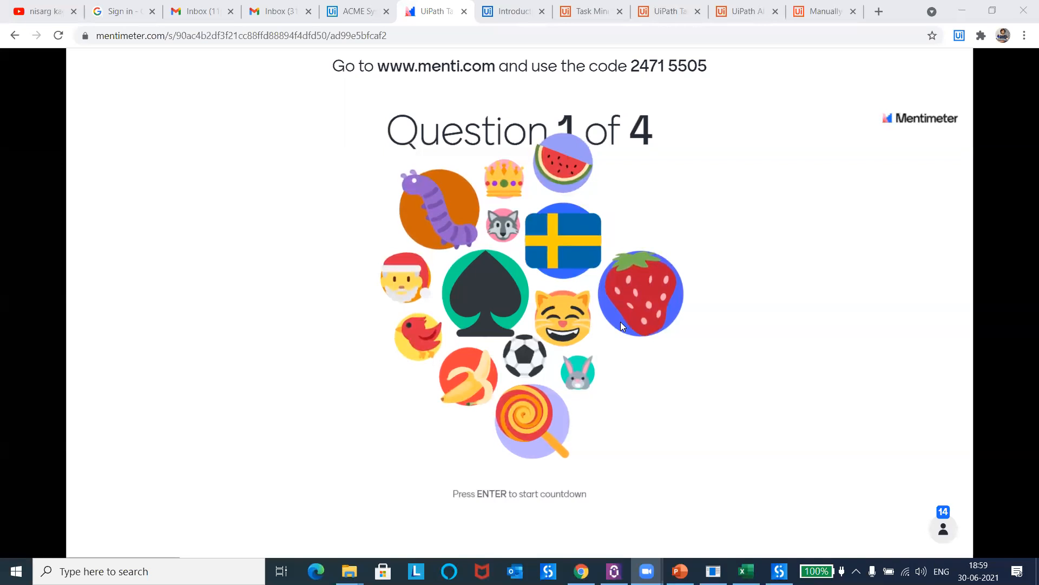
mouse_move(533, 520)
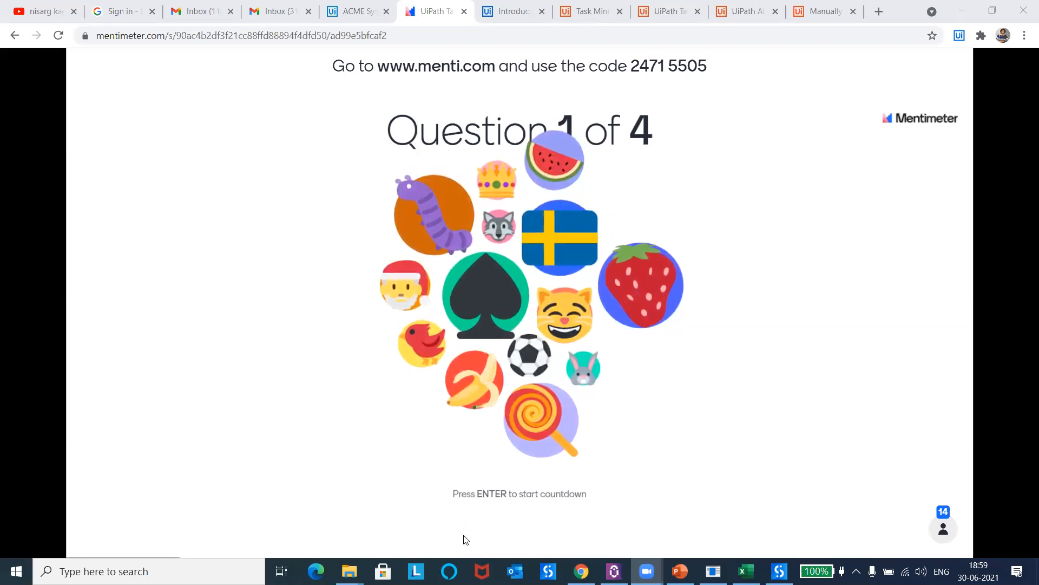
click(566, 320)
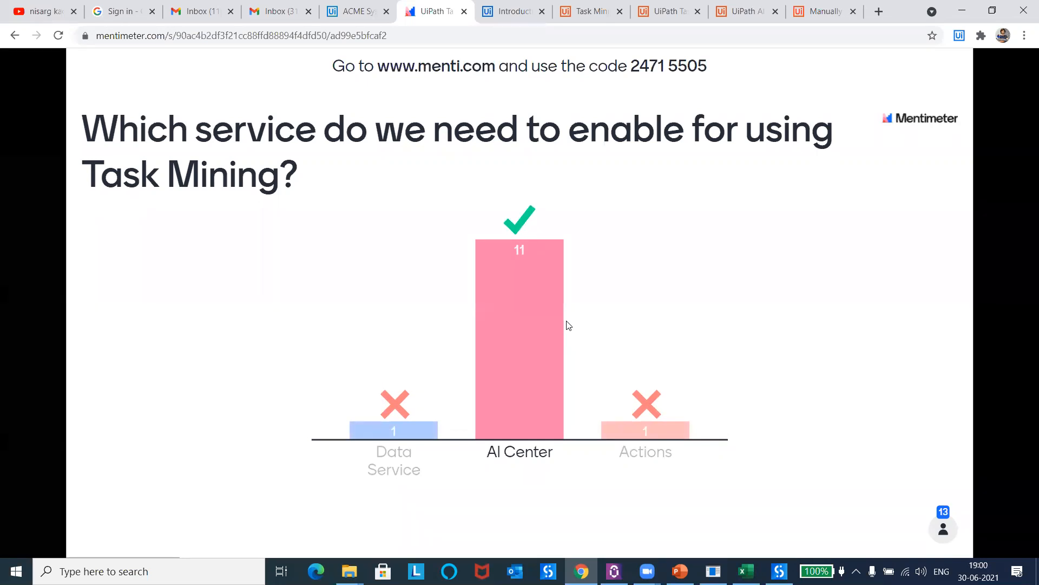
Step: Show the leaderboard after Question 1 and run Question 2 of 4
key(Right)
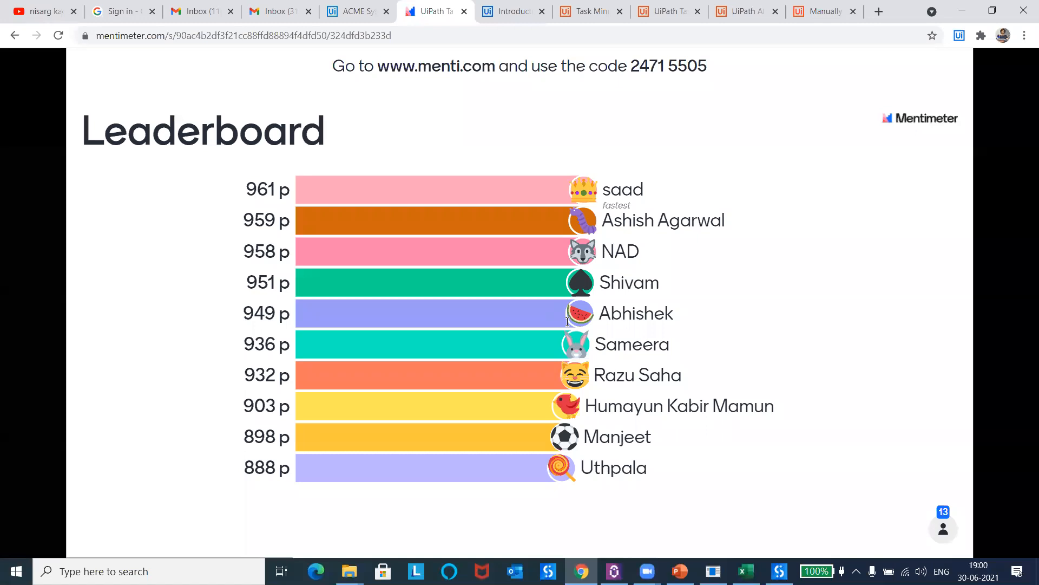
key(Right)
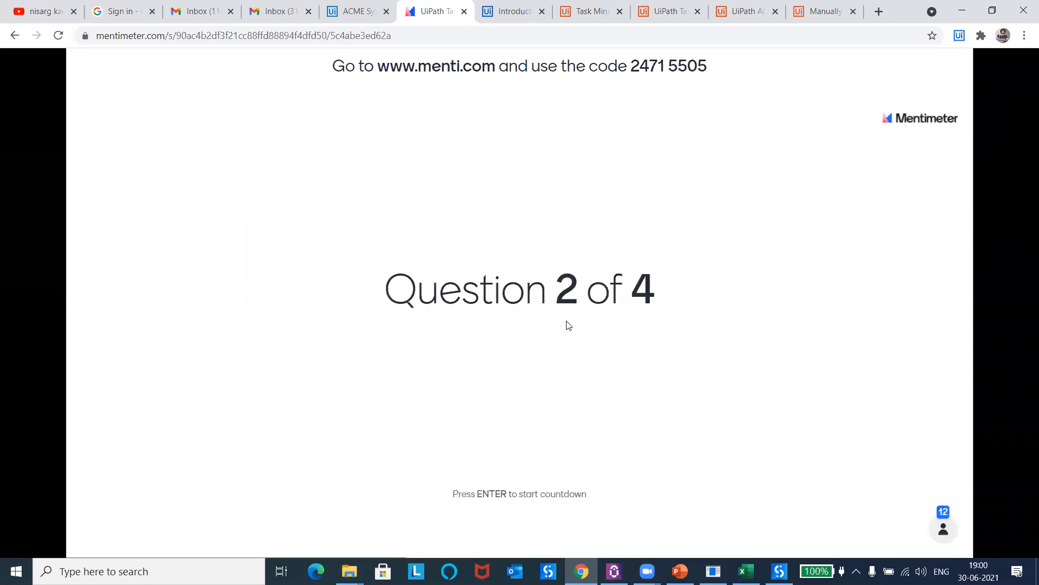
key(Return)
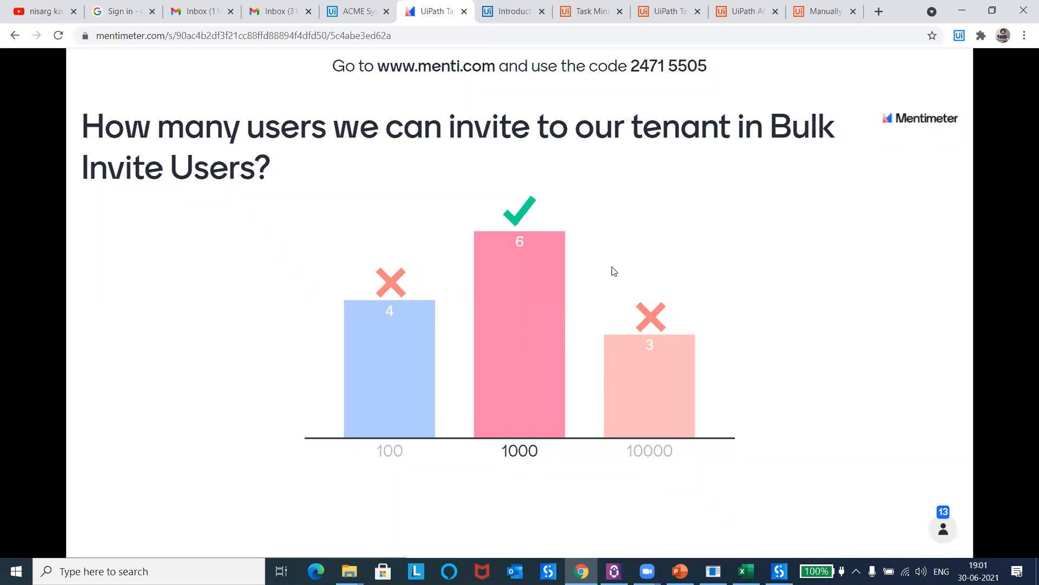
Step: Show the leaderboard after Question 2 and run Question 3 of 4
key(Right)
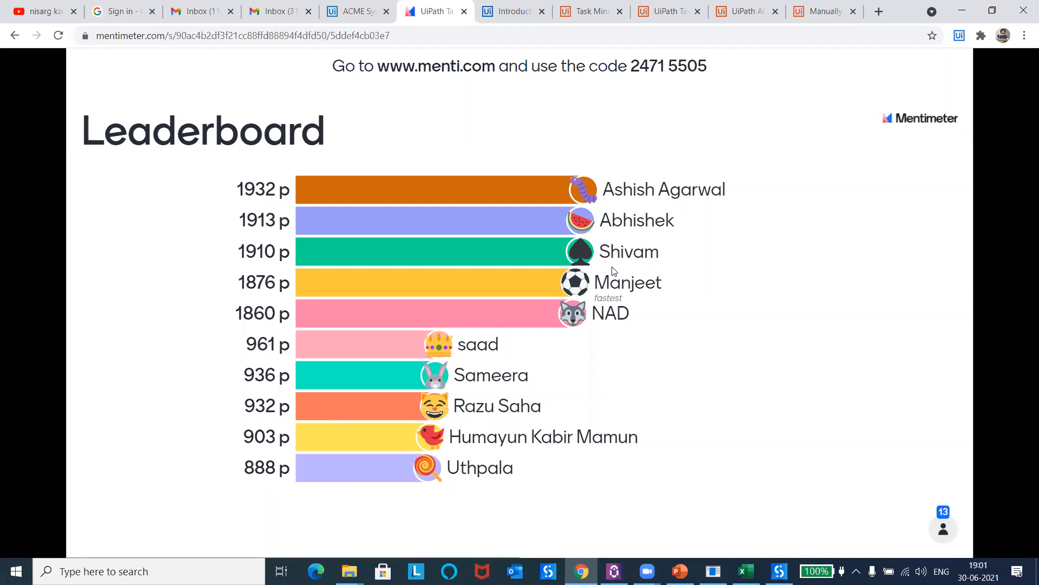
key(Right)
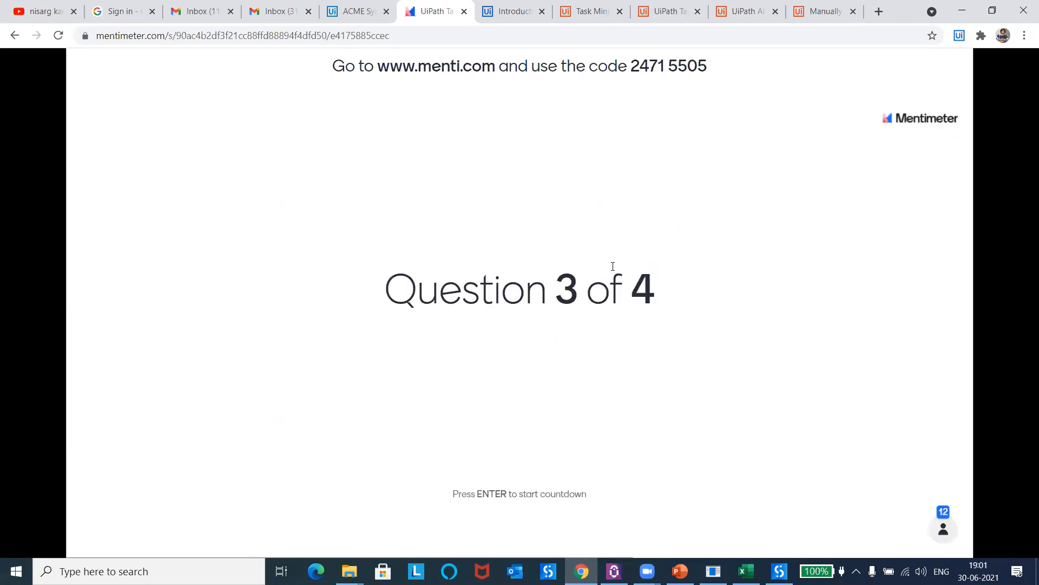
key(Return)
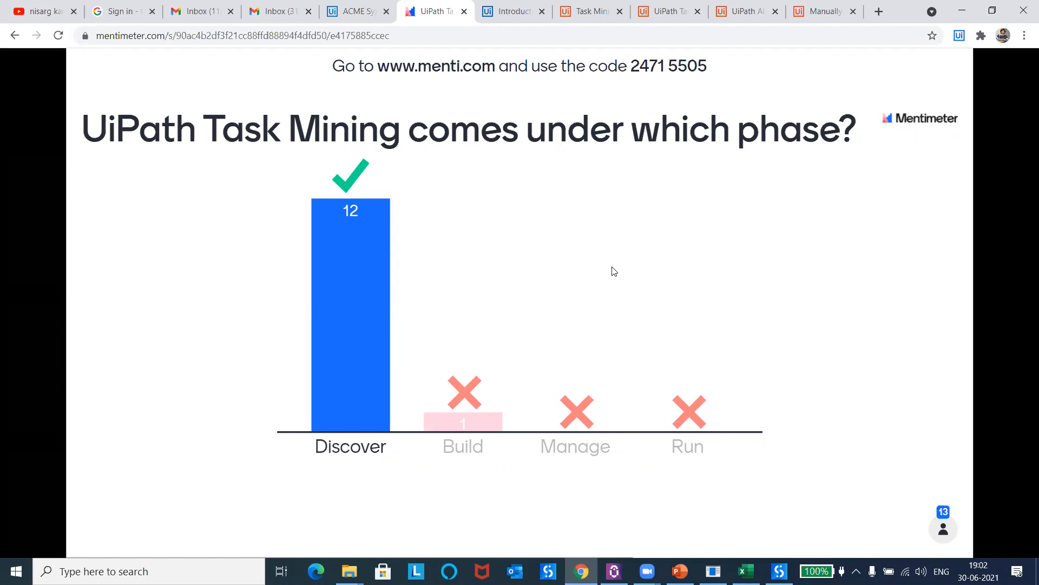
Step: Show the leaderboard after Question 3, run Question 4 of 4, and reveal the final leaderboard
key(Right)
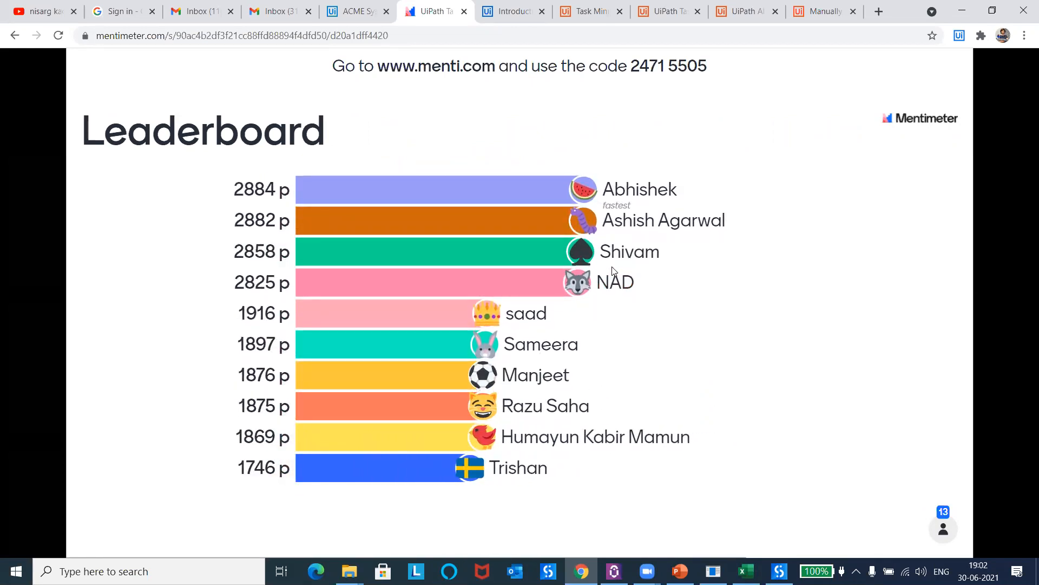
key(Right)
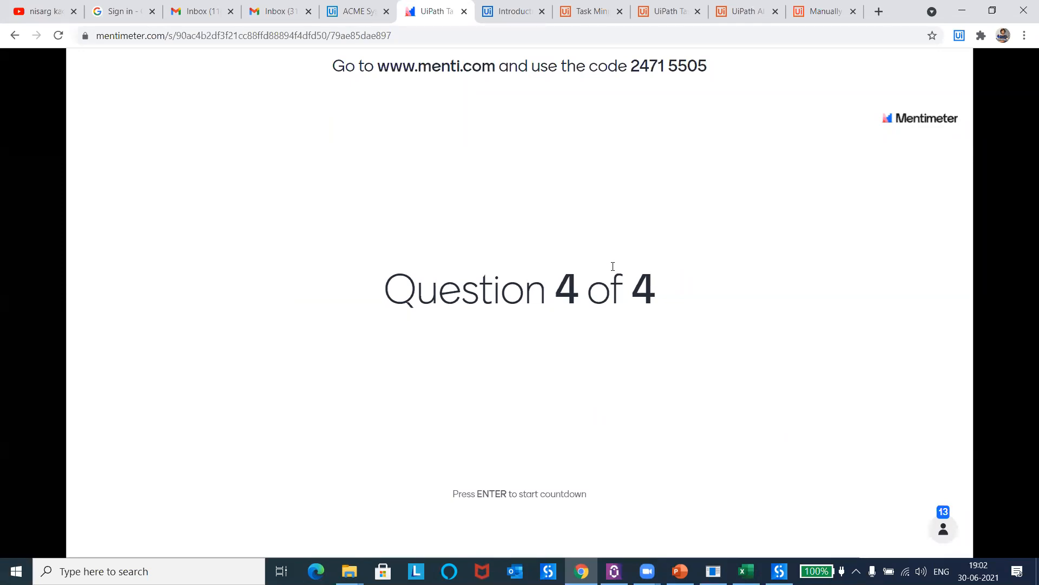
key(Return)
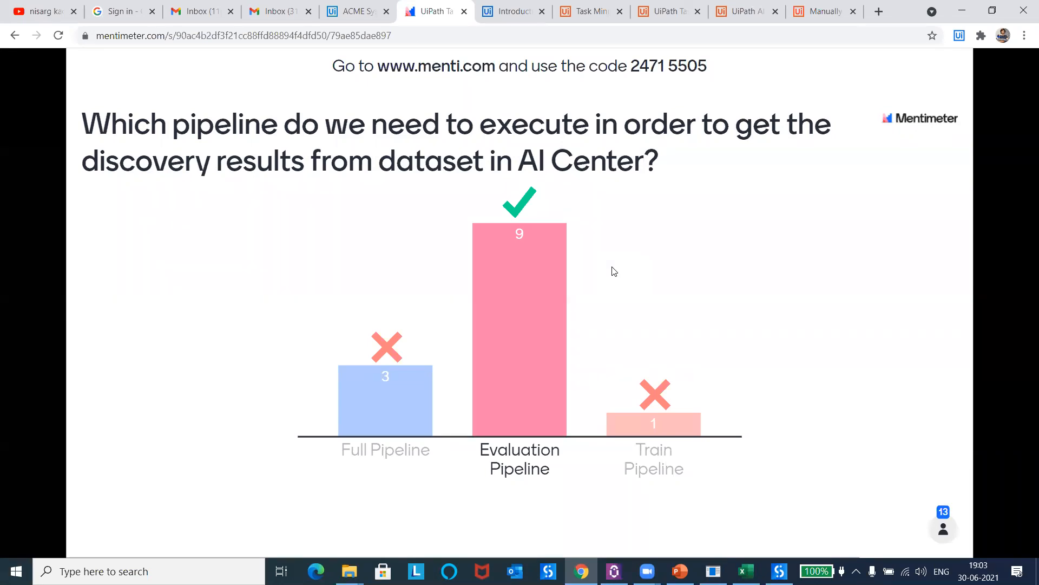
key(Right)
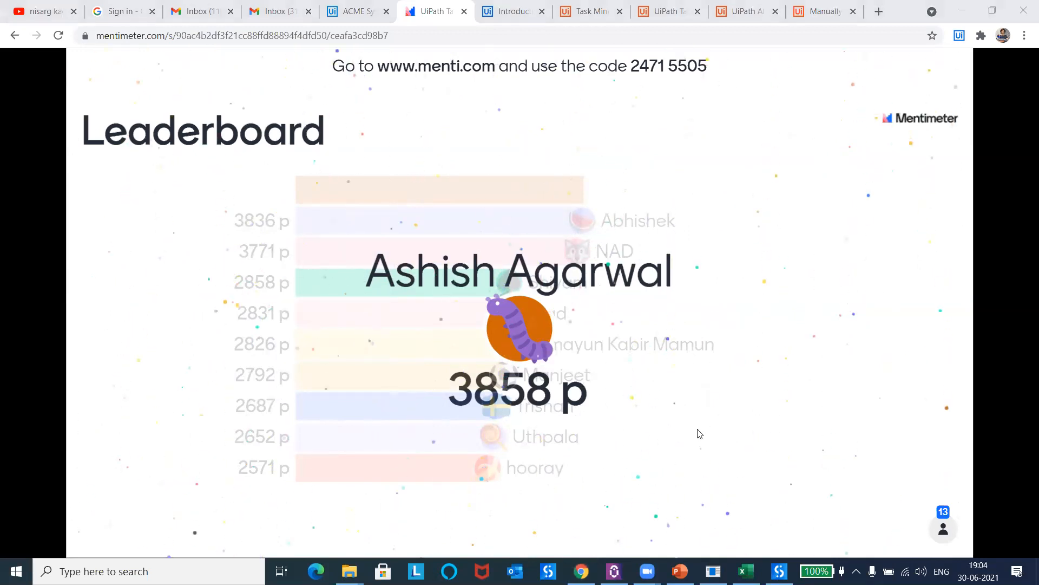
Step: Switch to the PowerPoint deck and start the slide show from the "Questions?" slide
click(679, 571)
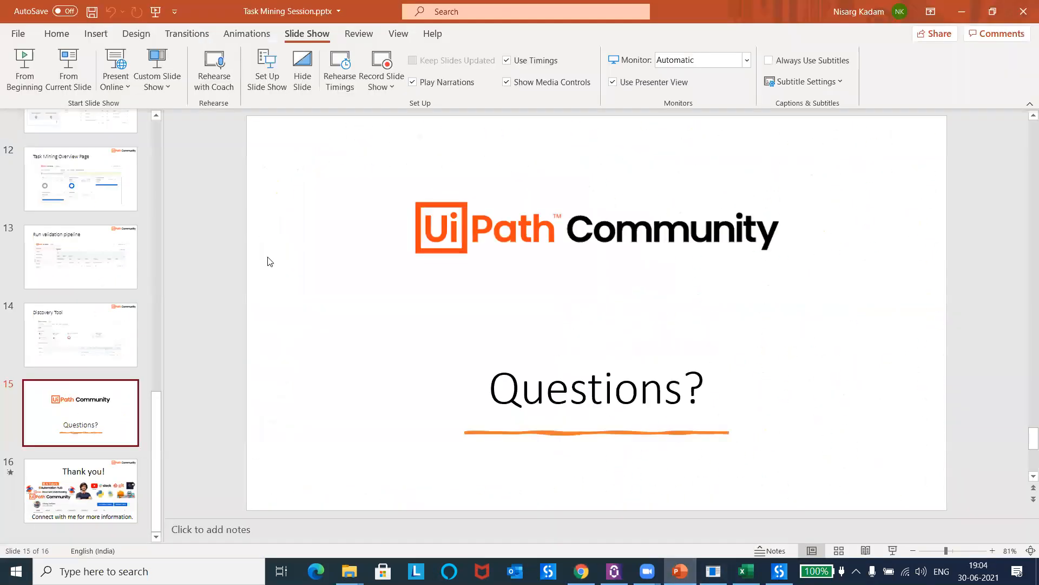
click(69, 70)
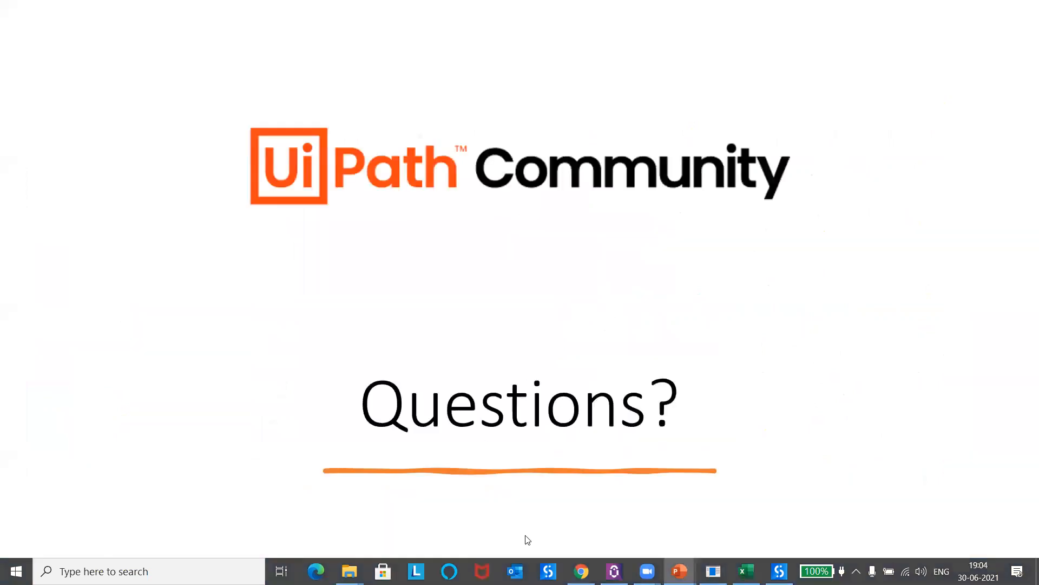